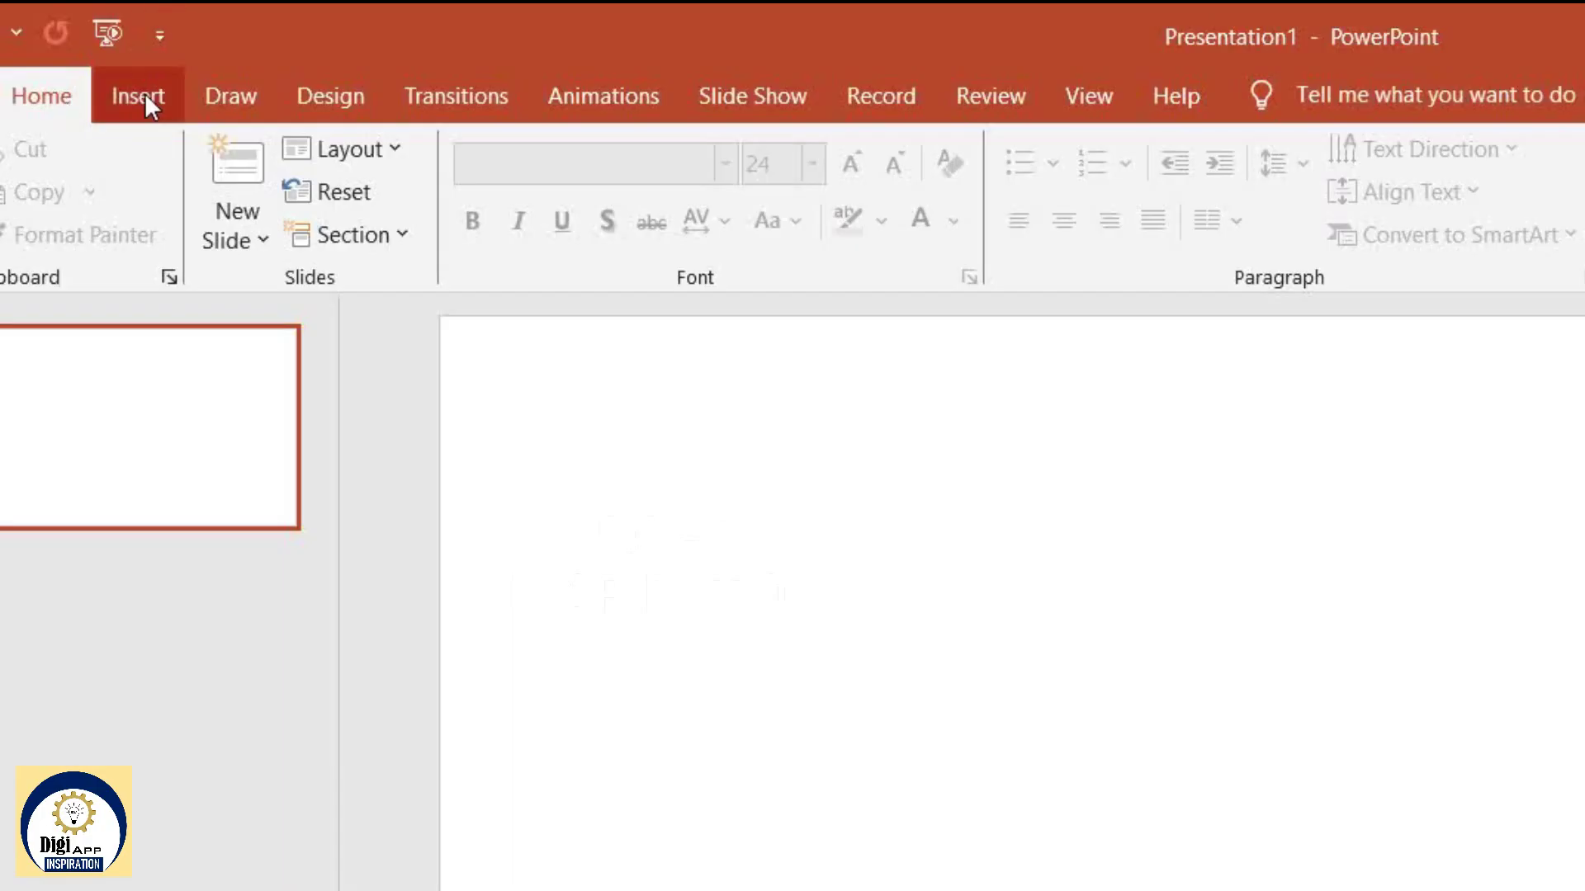
Insert a text box near the slide centre reading WATER.
click(145, 93)
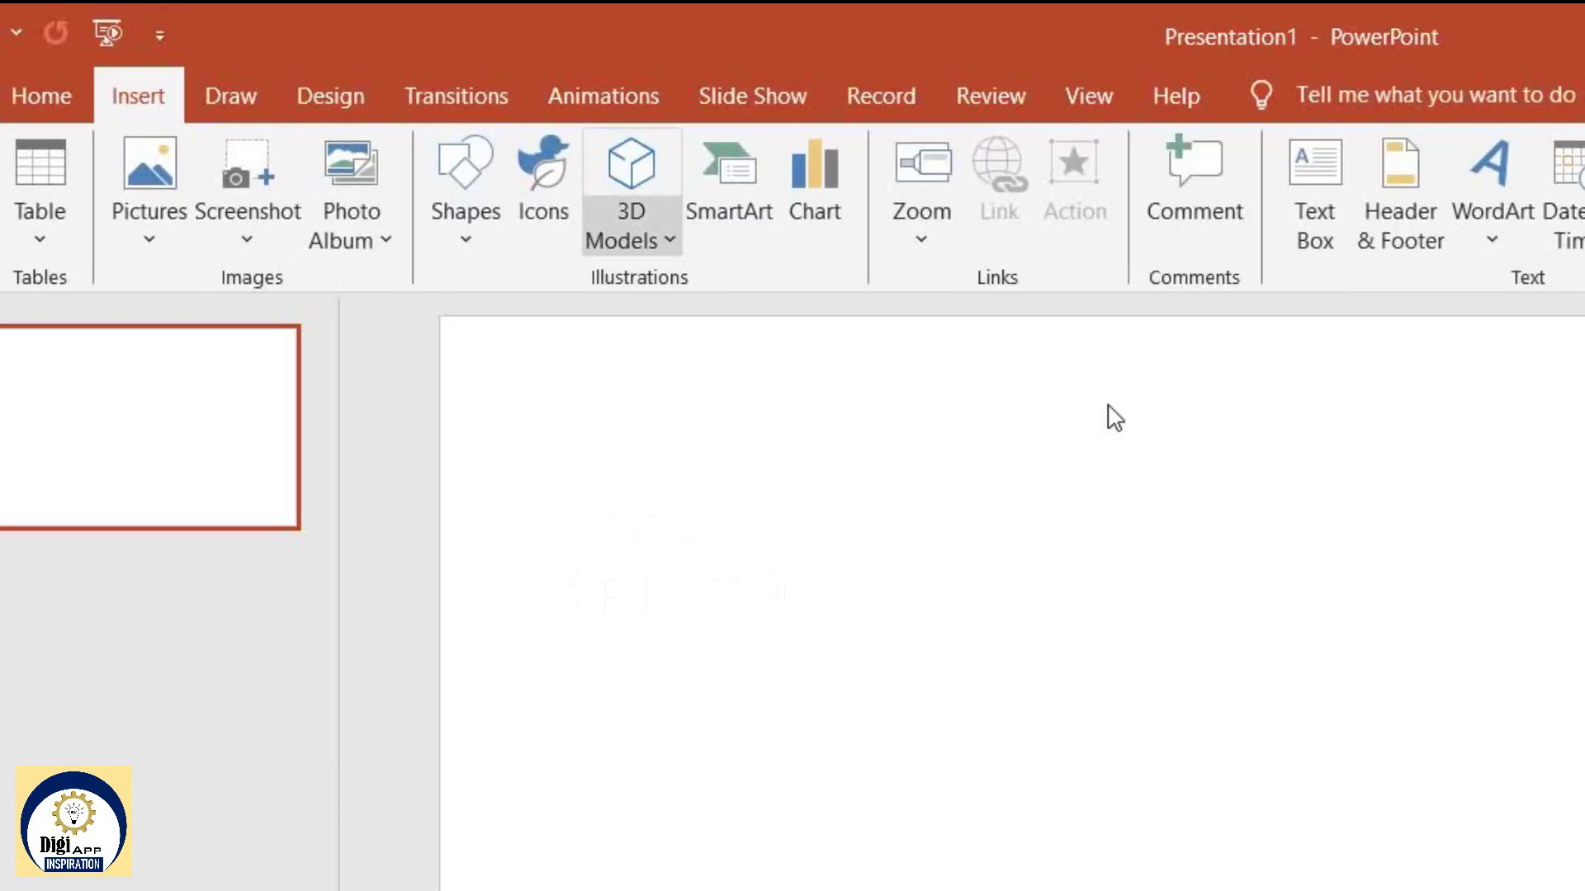
click(1316, 216)
click(729, 474)
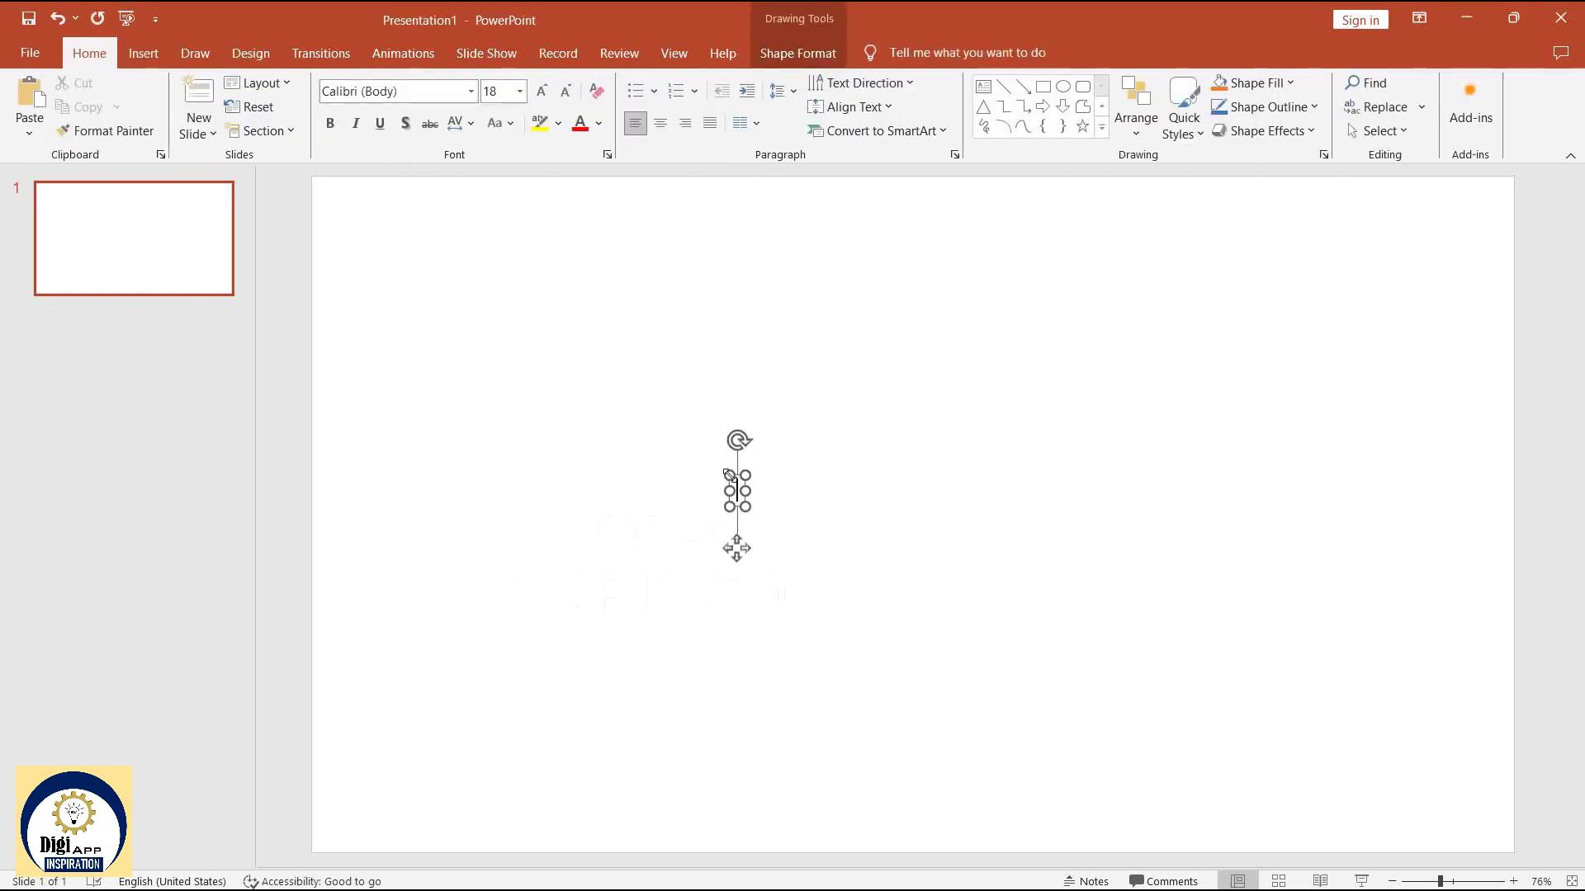
text(W)
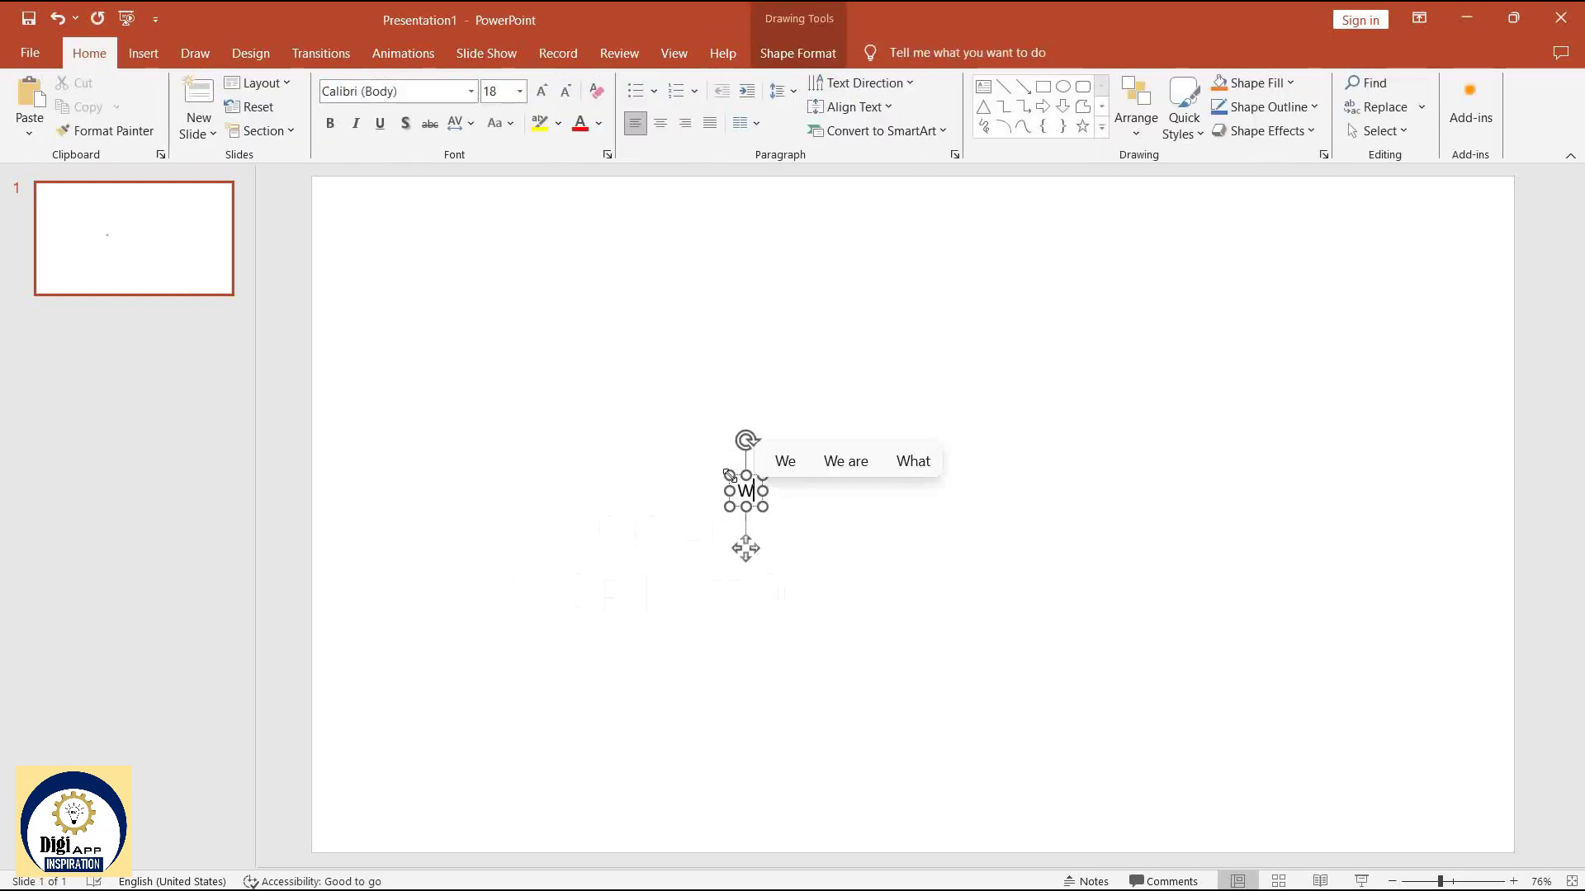
text(ATER)
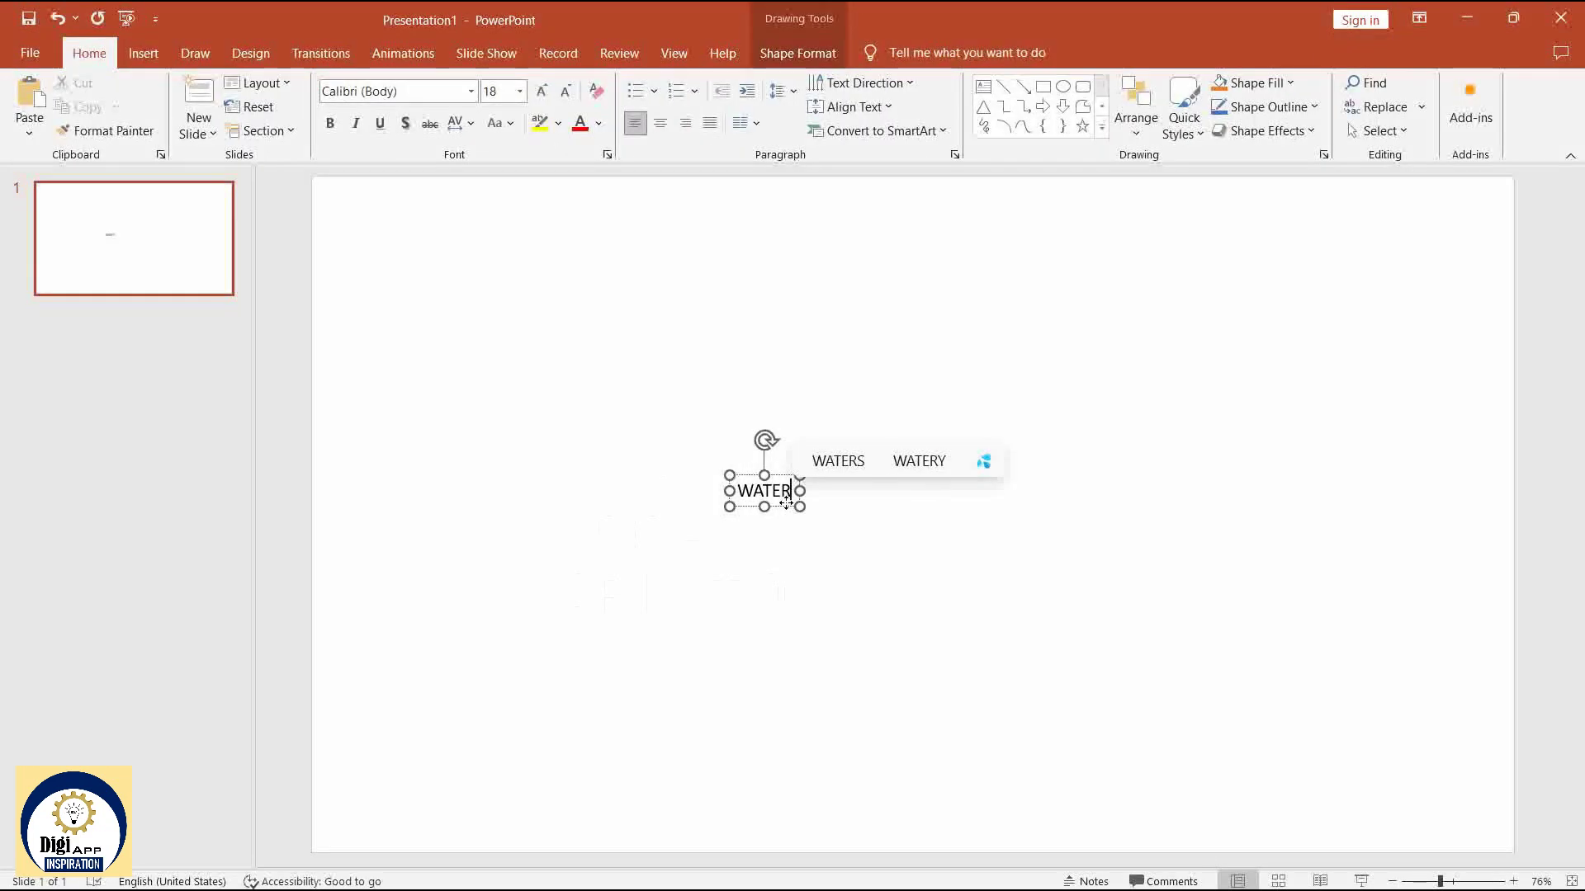
Open the Format Background settings for the slide.
click(958, 364)
right_click(958, 364)
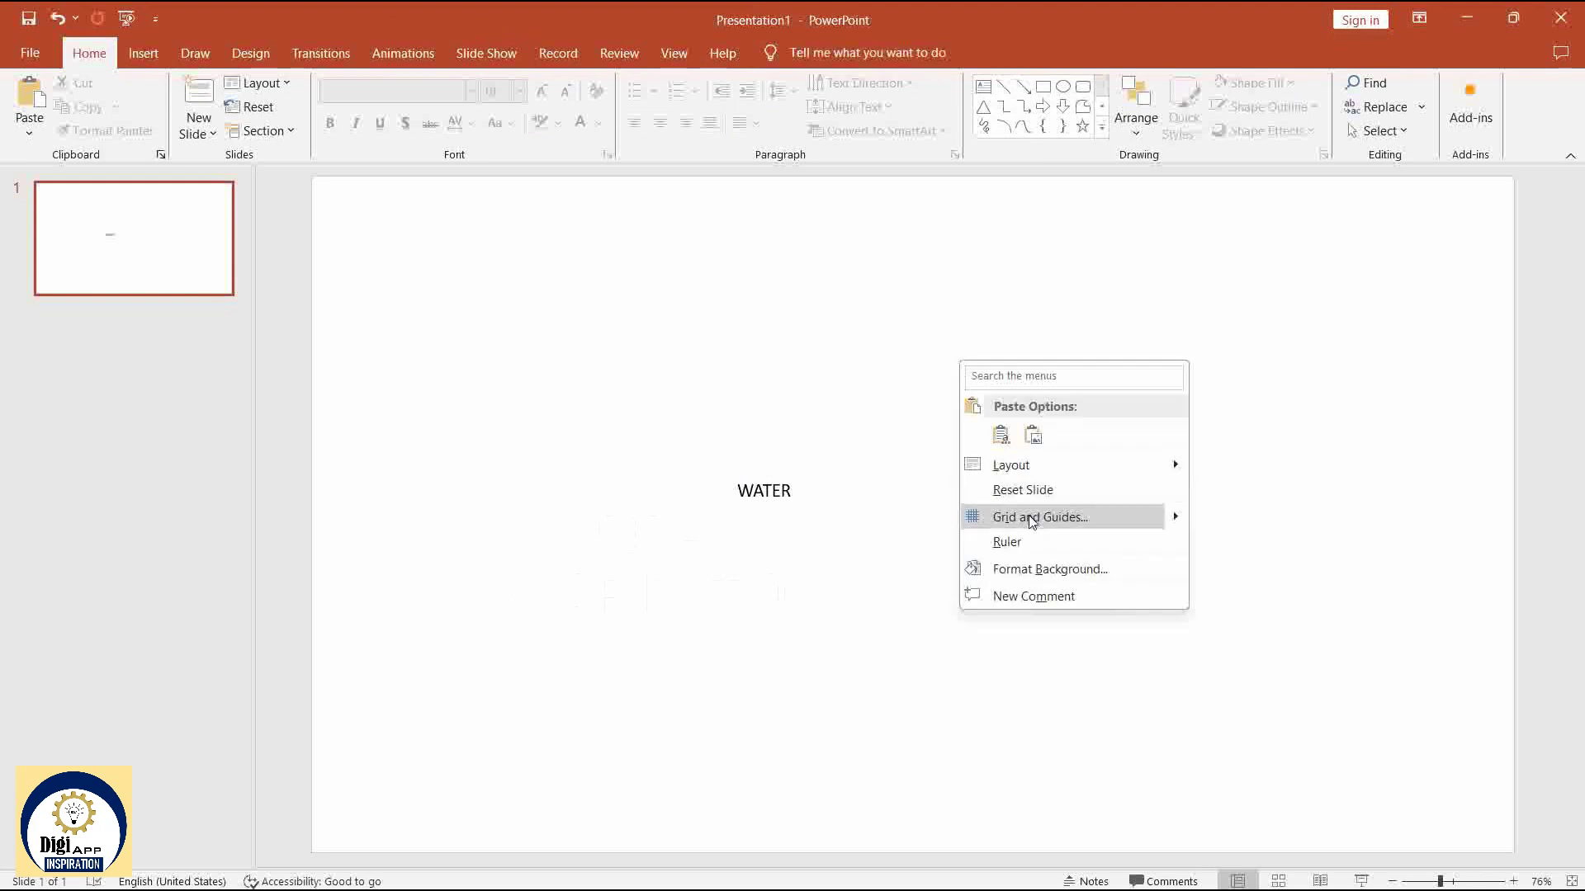
click(1049, 570)
Enlarge the WATER text to 199 pt and move the box up and left.
click(632, 495)
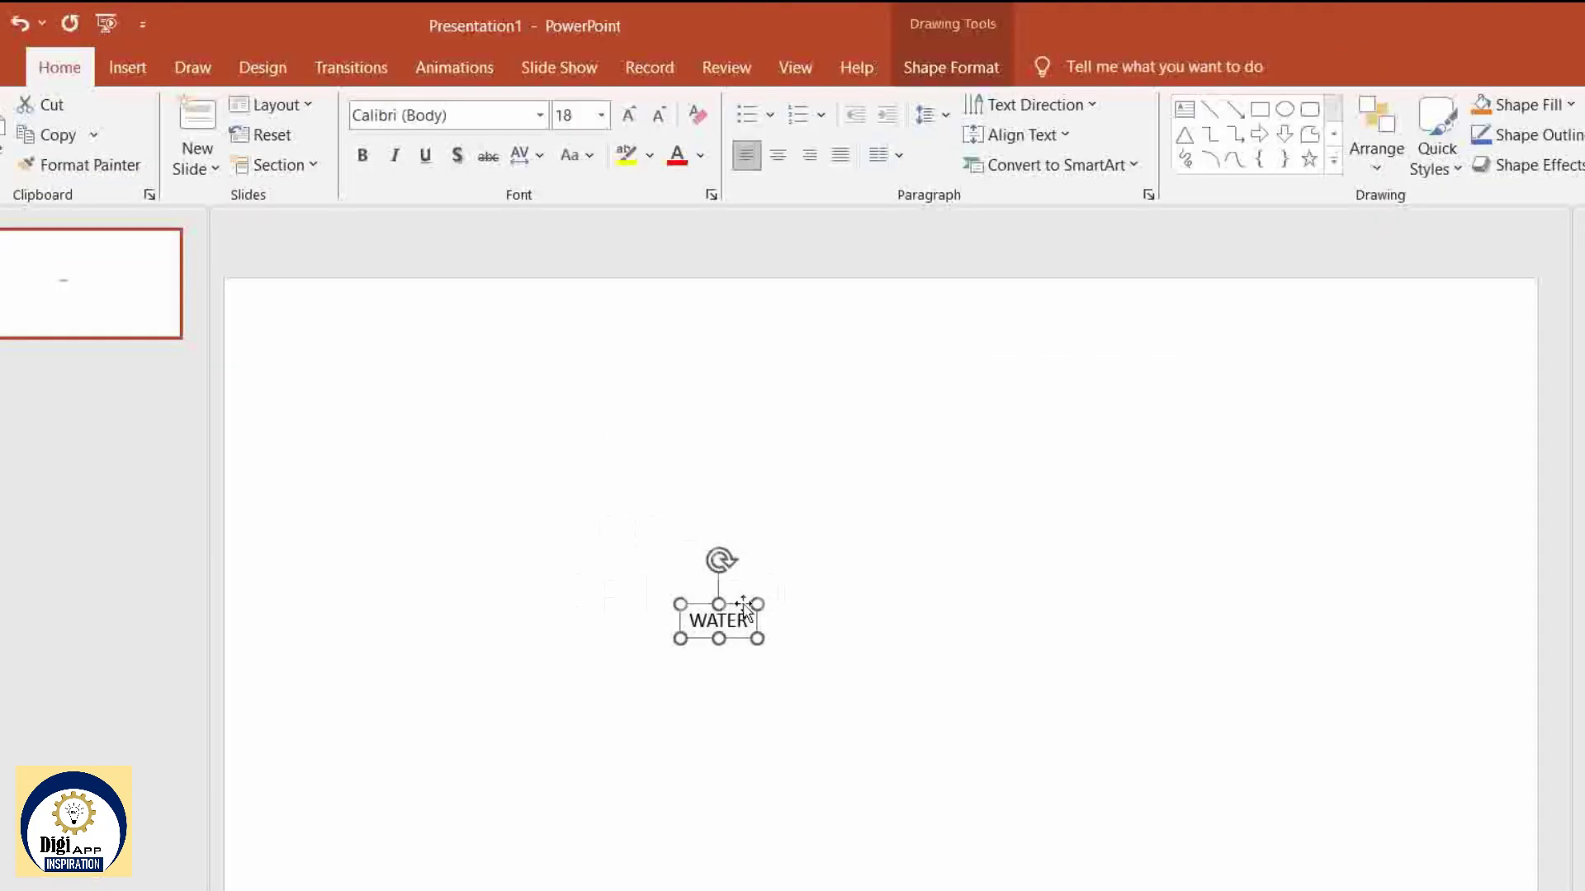
click(627, 116)
click(626, 116)
click(627, 116)
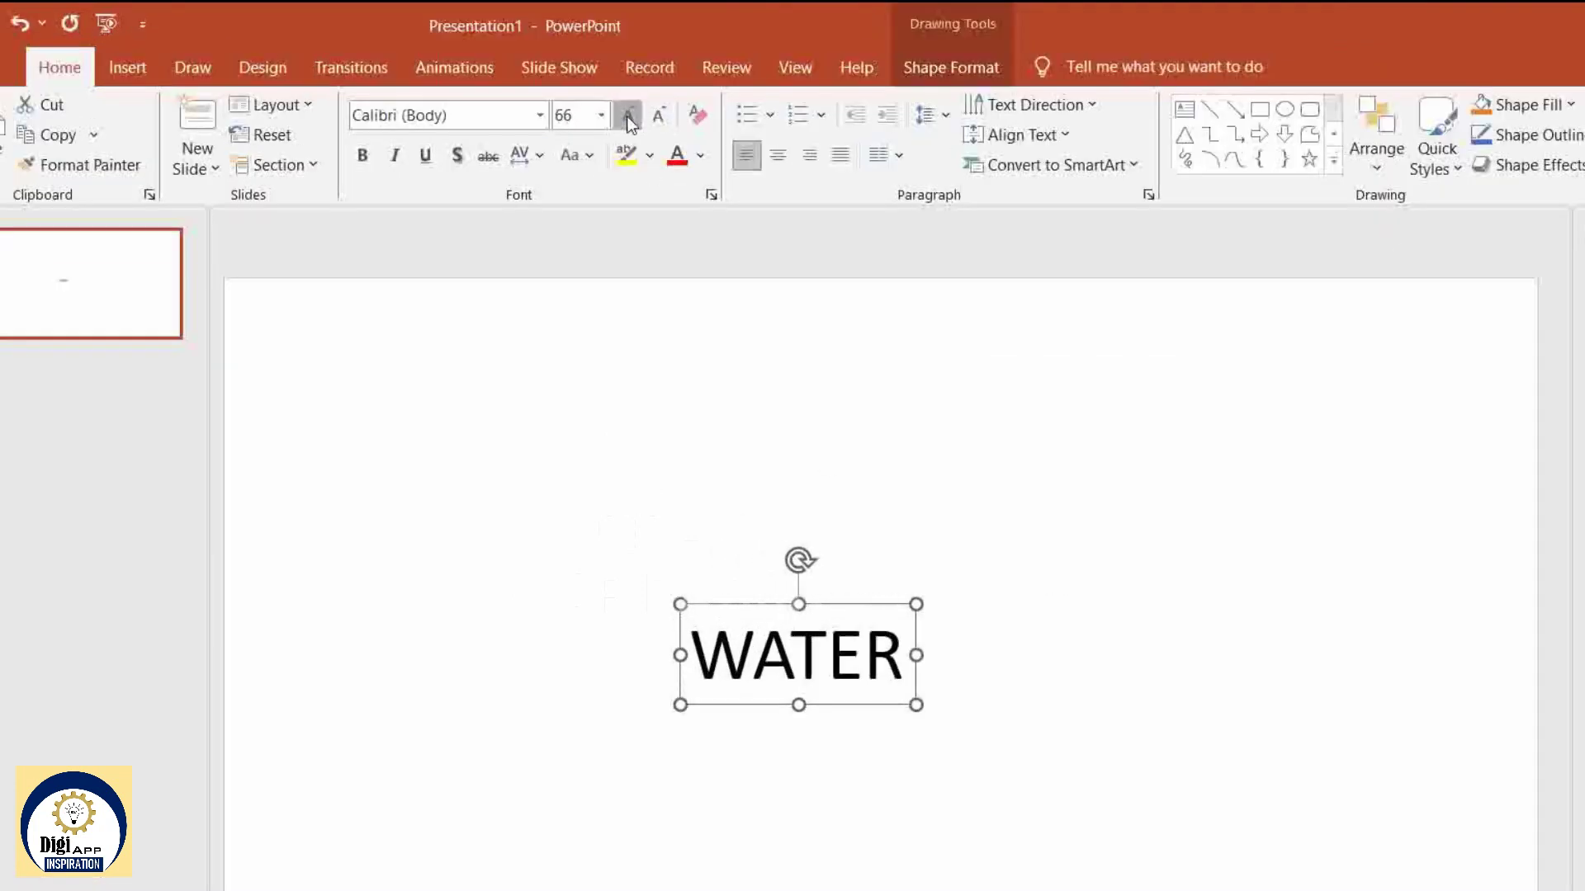
click(626, 115)
click(627, 116)
click(627, 116)
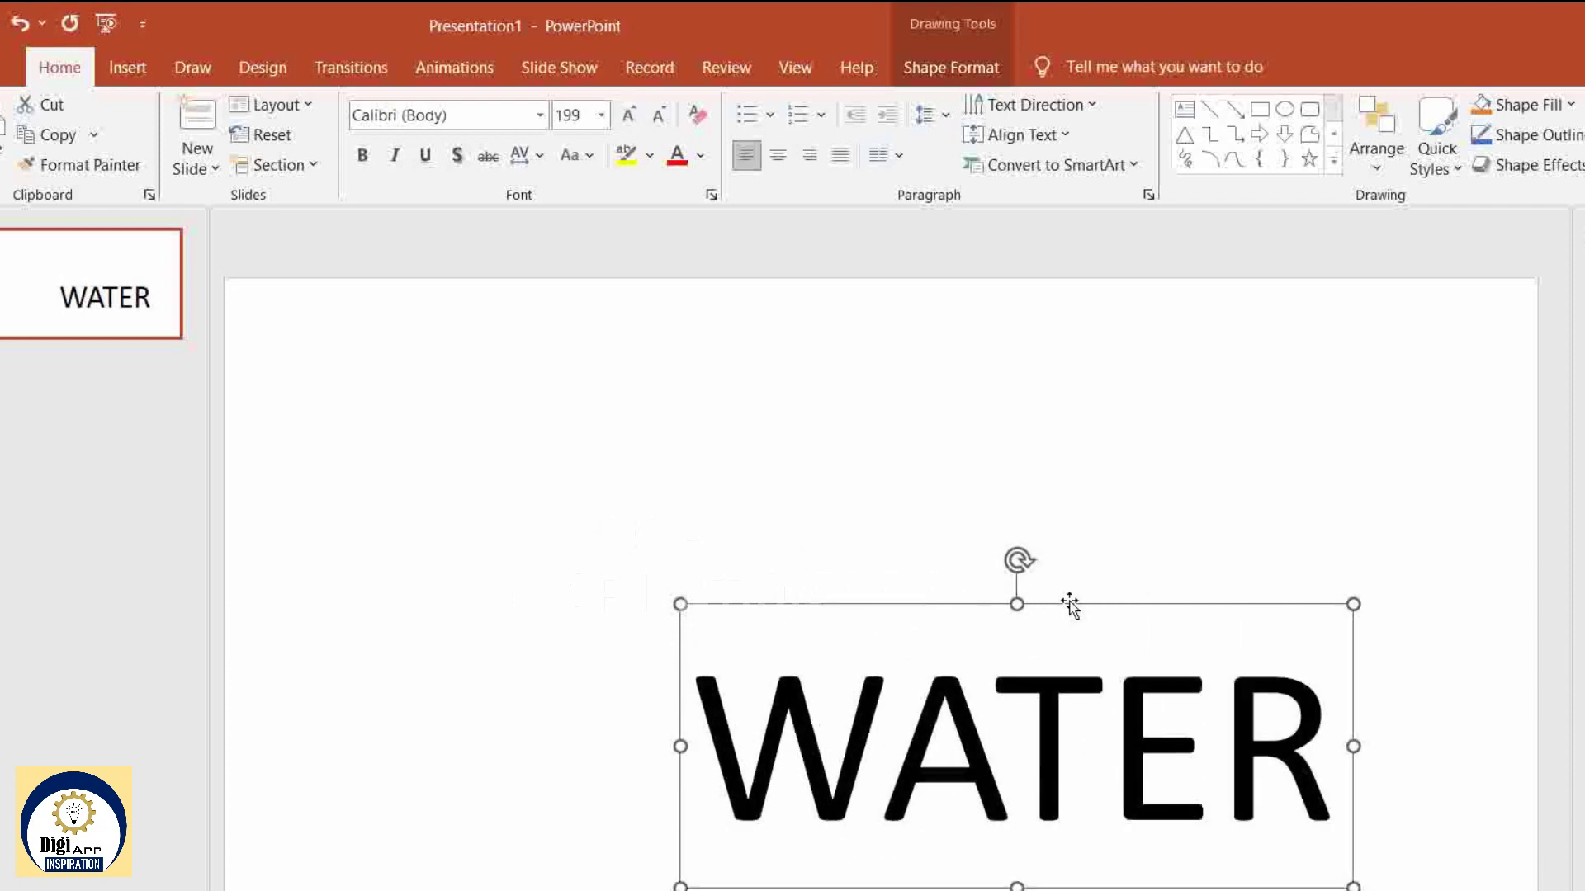
drag(1071, 603, 952, 449)
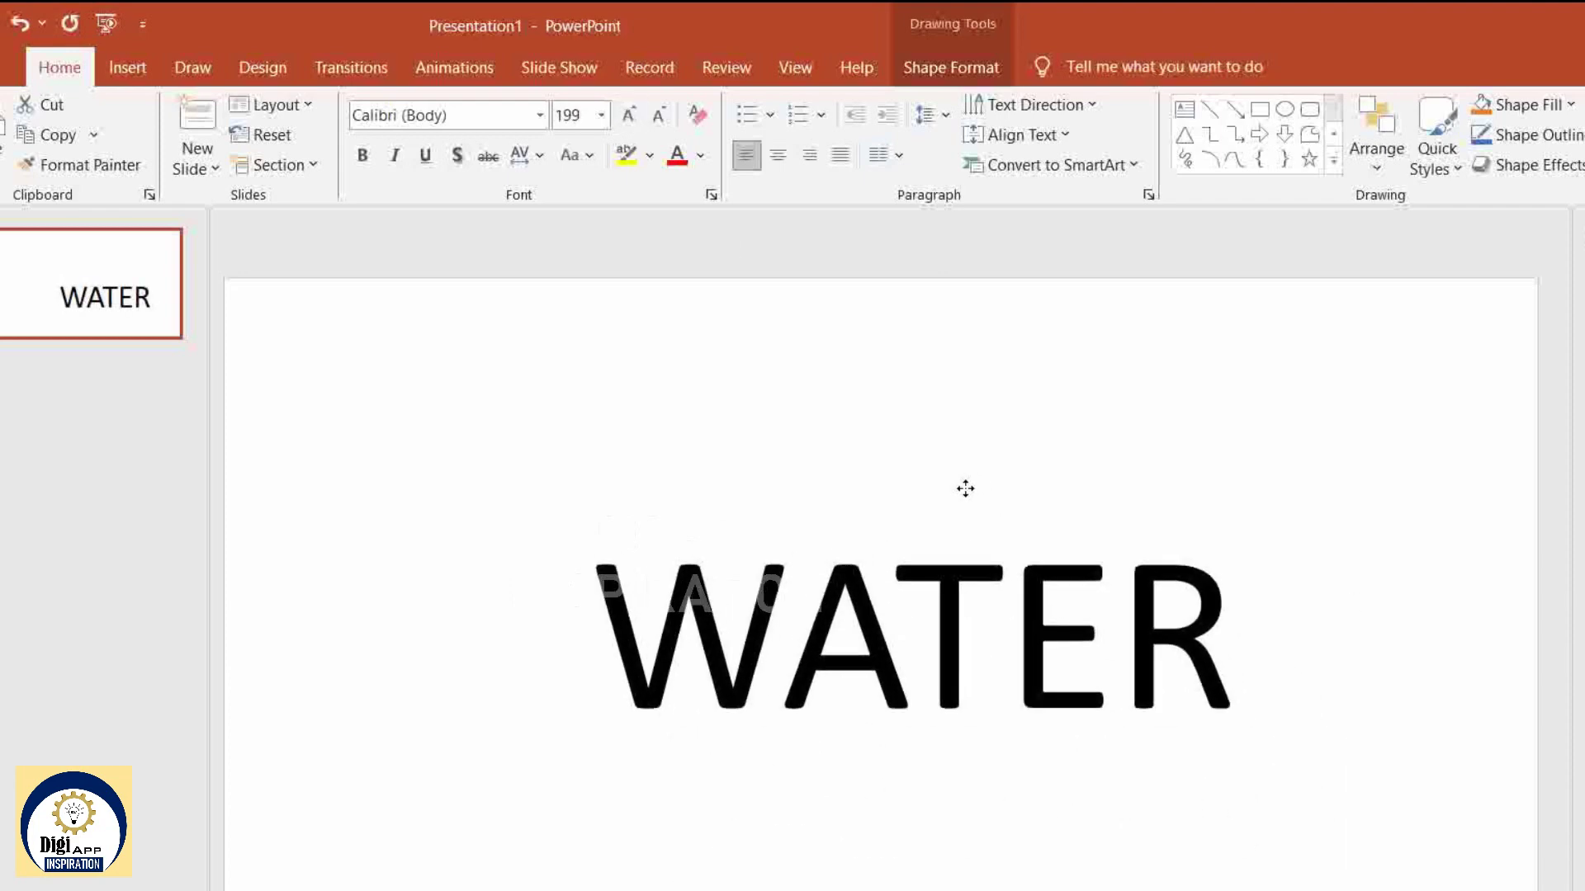
Change WATER's font to Arial Rounded MT Bold, then apply Align Center and Align Middle.
click(540, 115)
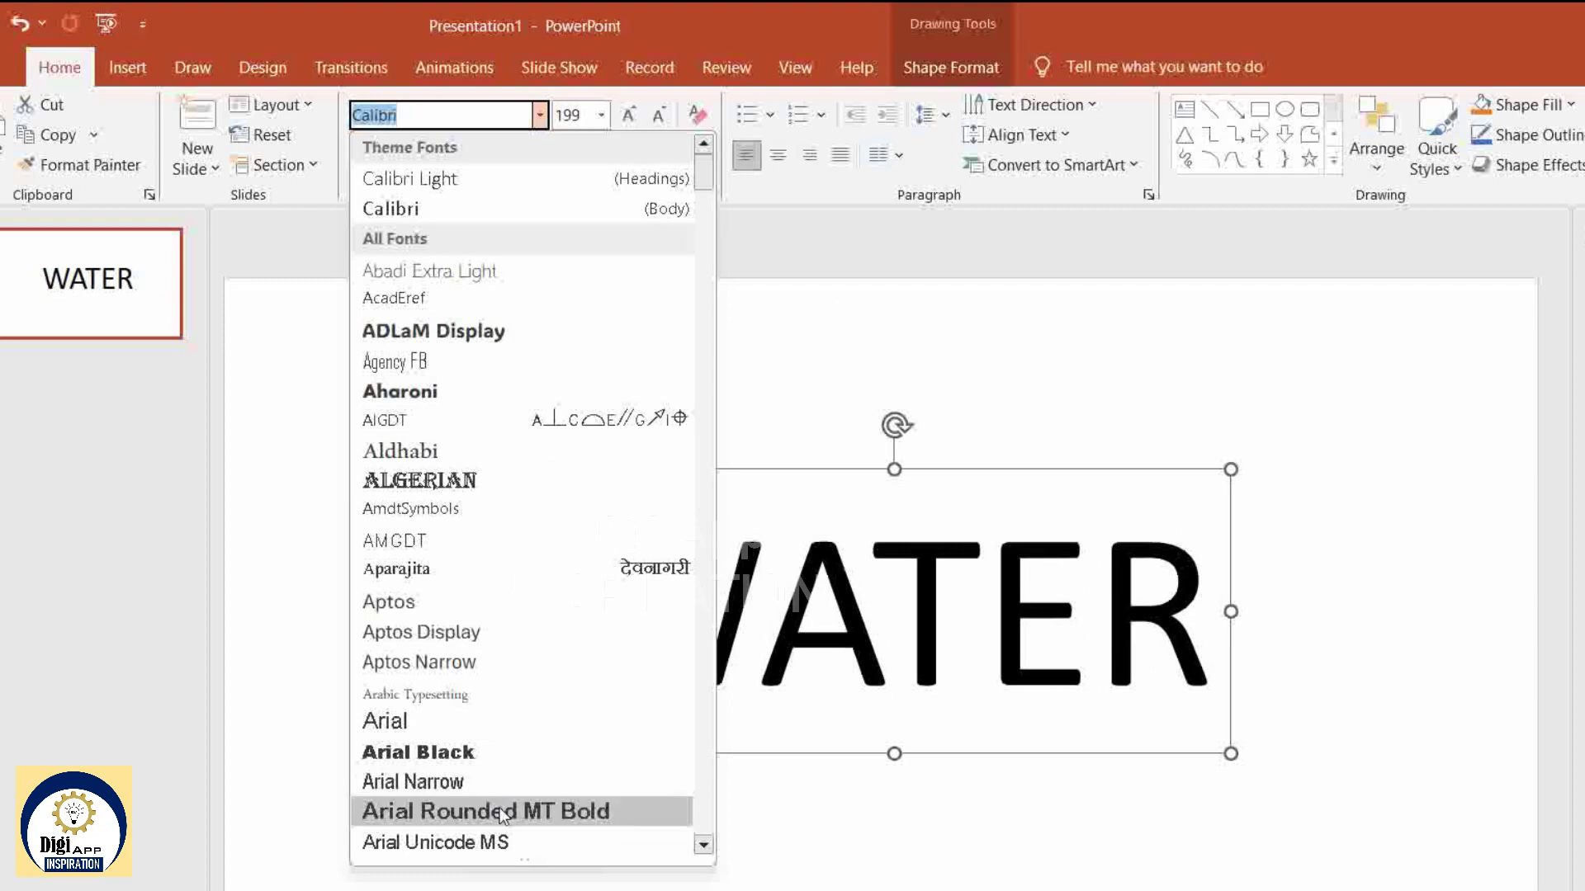
click(500, 807)
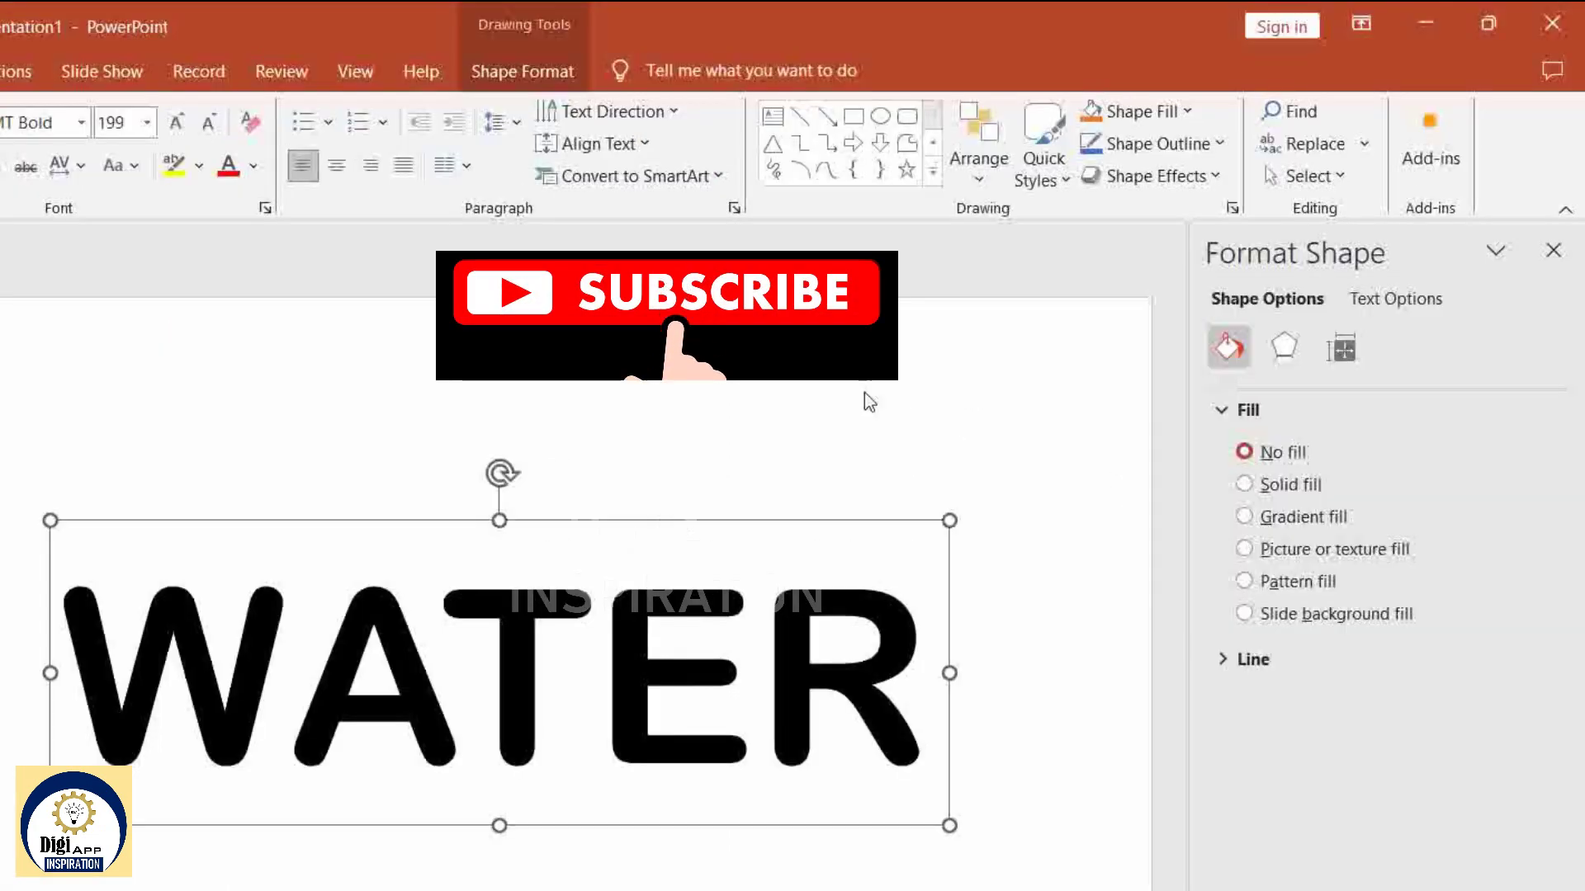
click(978, 148)
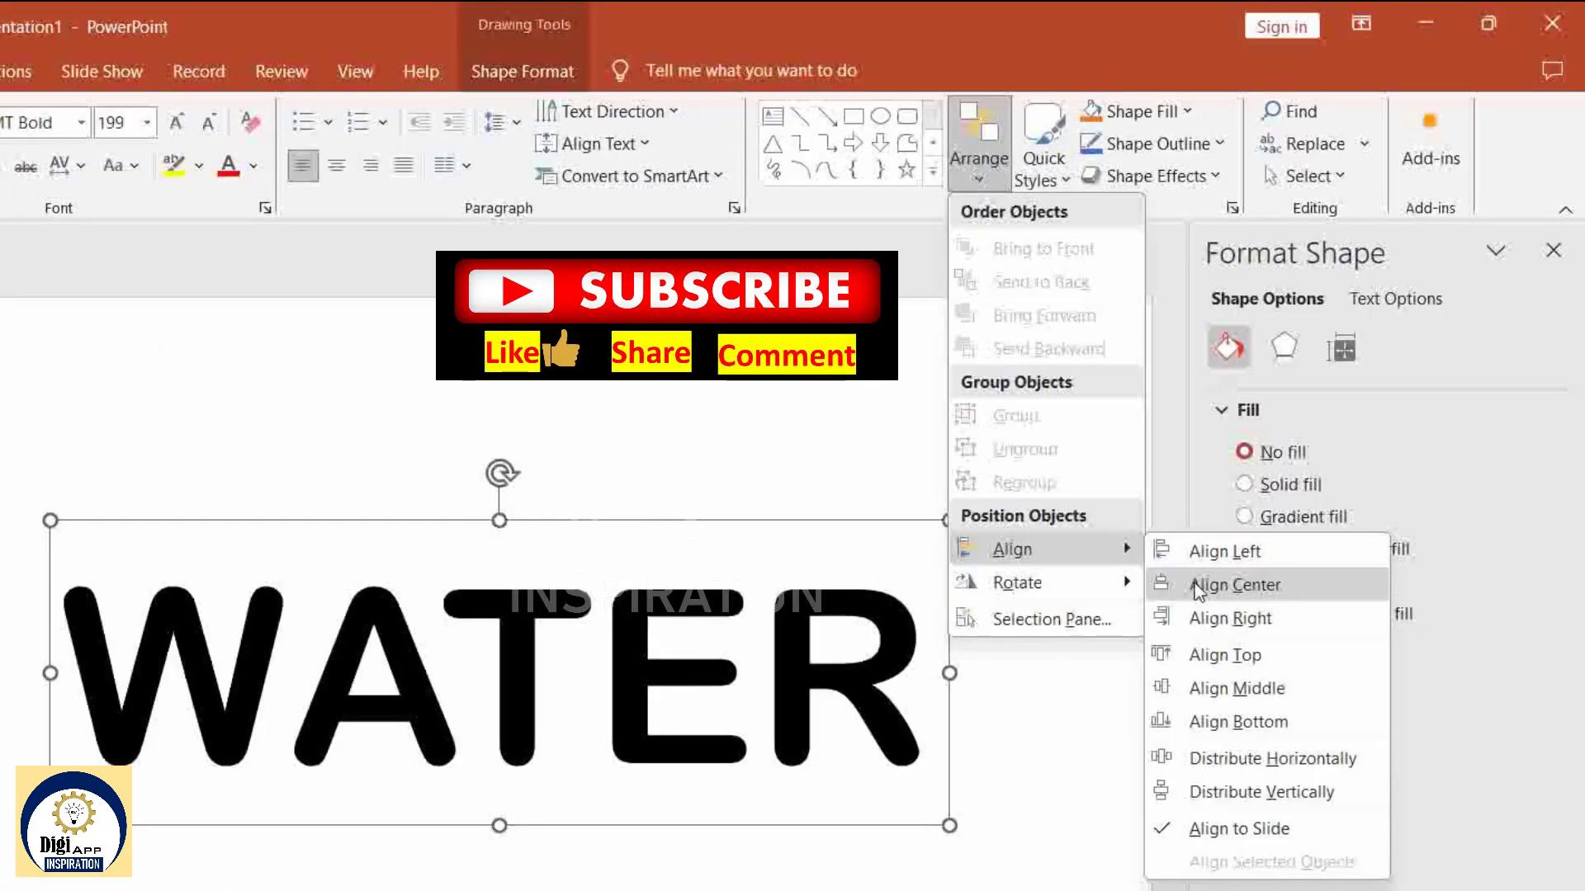
click(1201, 588)
click(979, 159)
mouse_move(1012, 548)
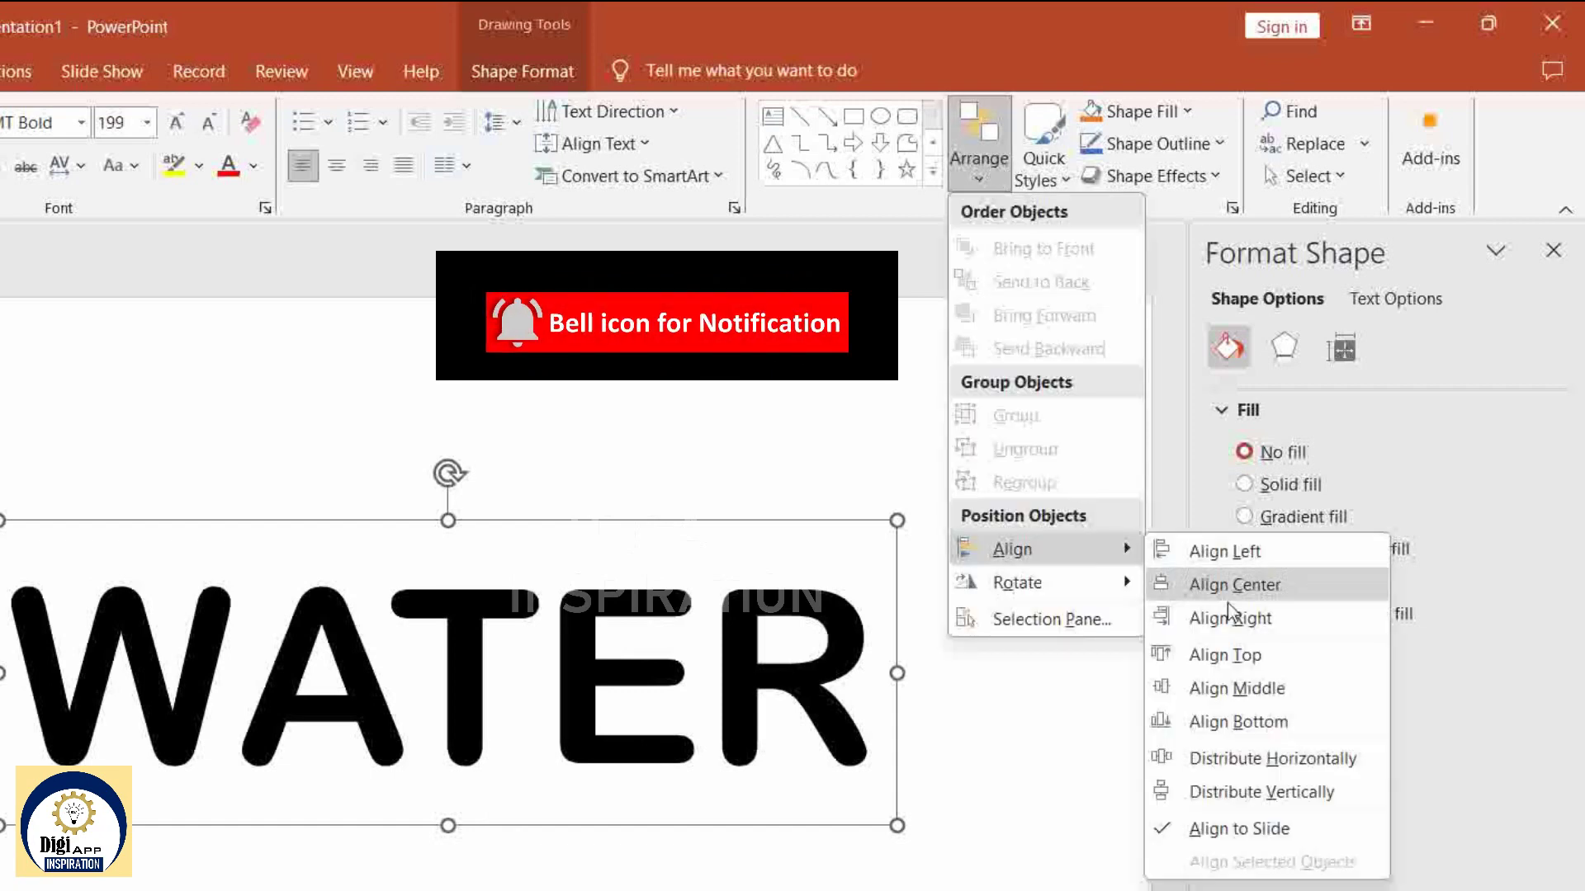
click(1238, 692)
key(Escape)
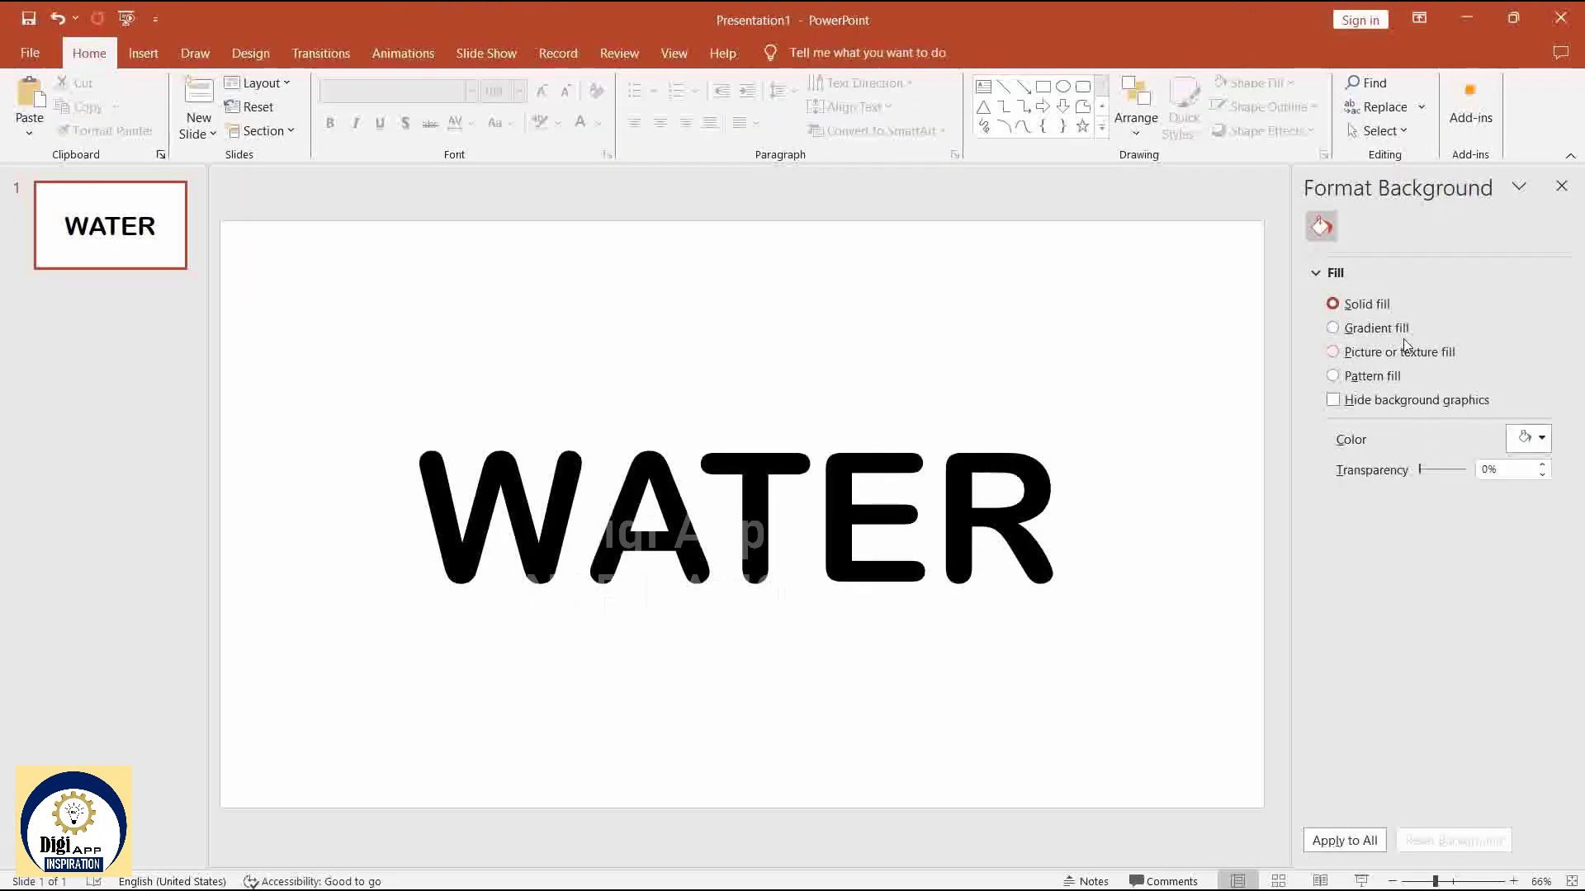
Give the slide background a blue preset gradient fill.
click(1395, 328)
click(1527, 439)
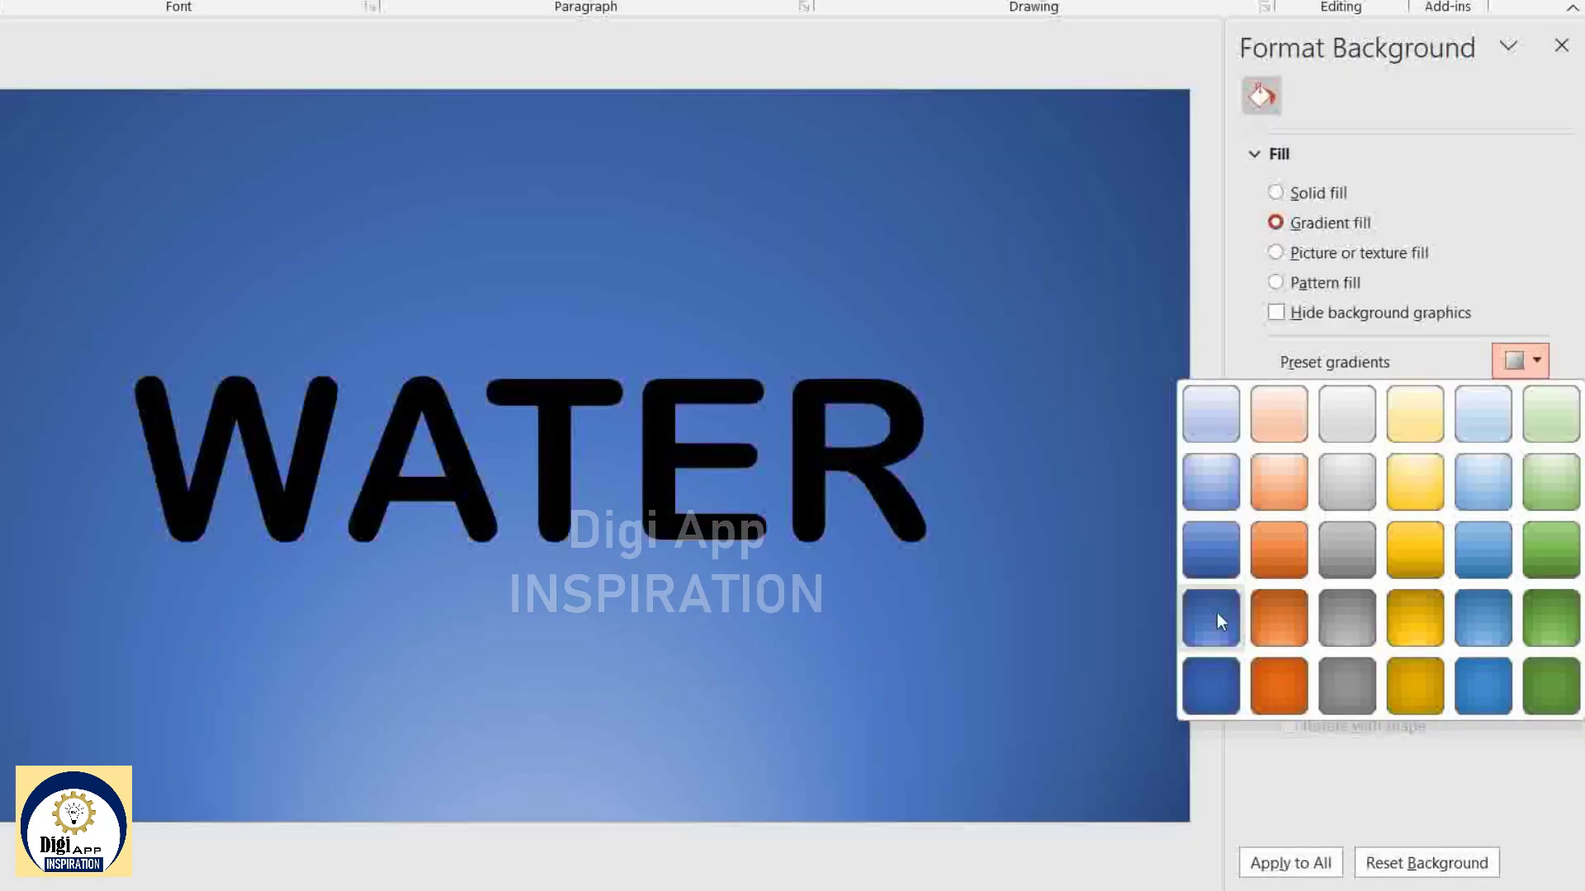
click(1219, 620)
Fill the WATER letters with a gradient text fill.
click(928, 443)
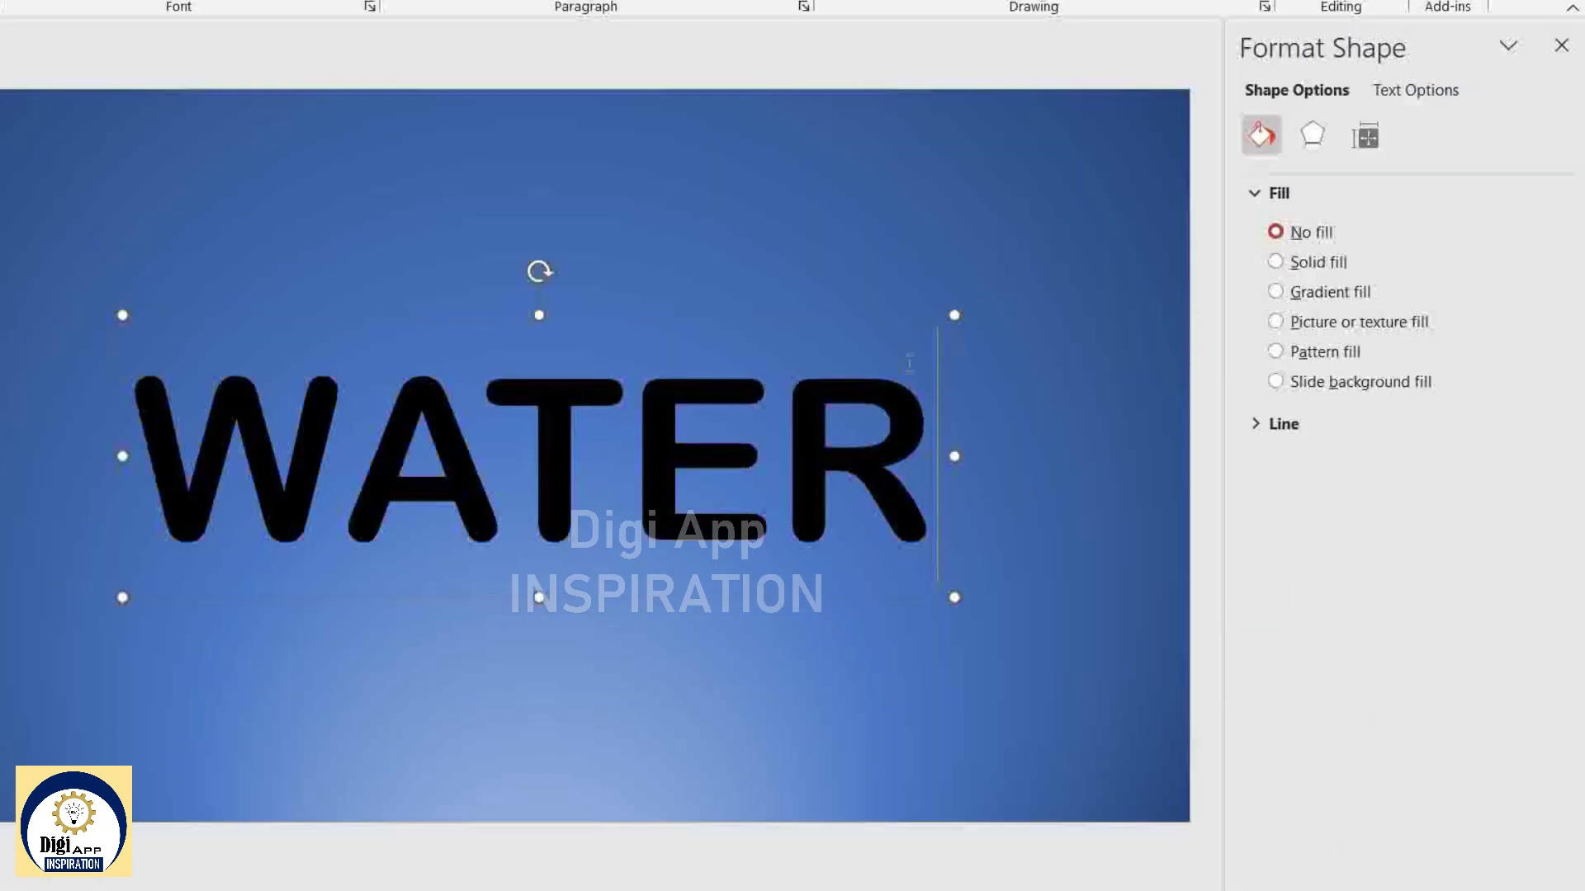
click(1417, 91)
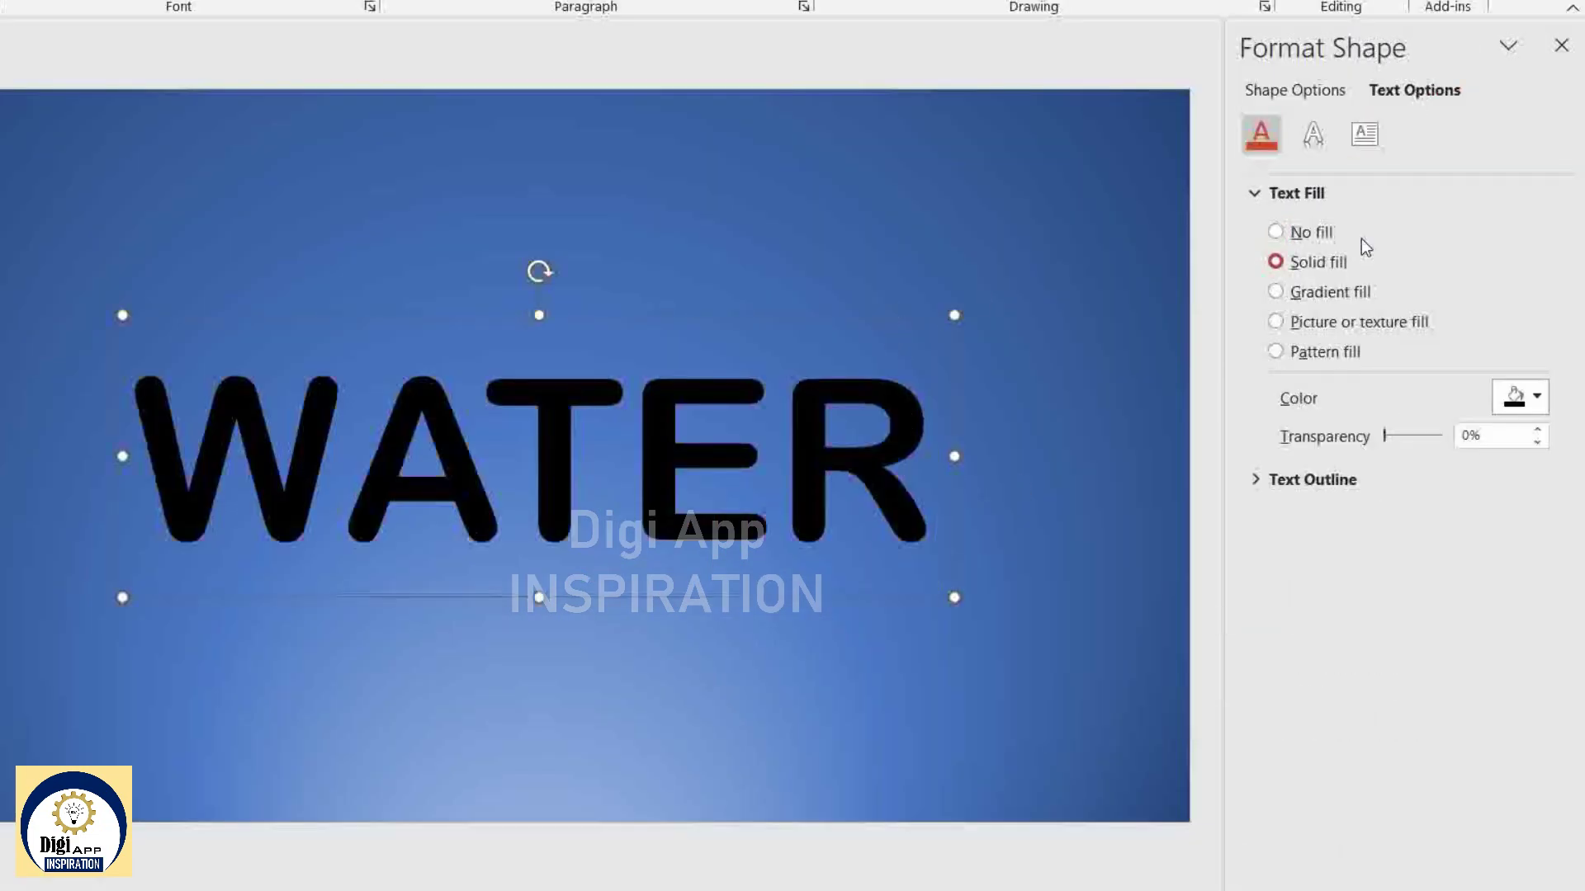
click(1330, 293)
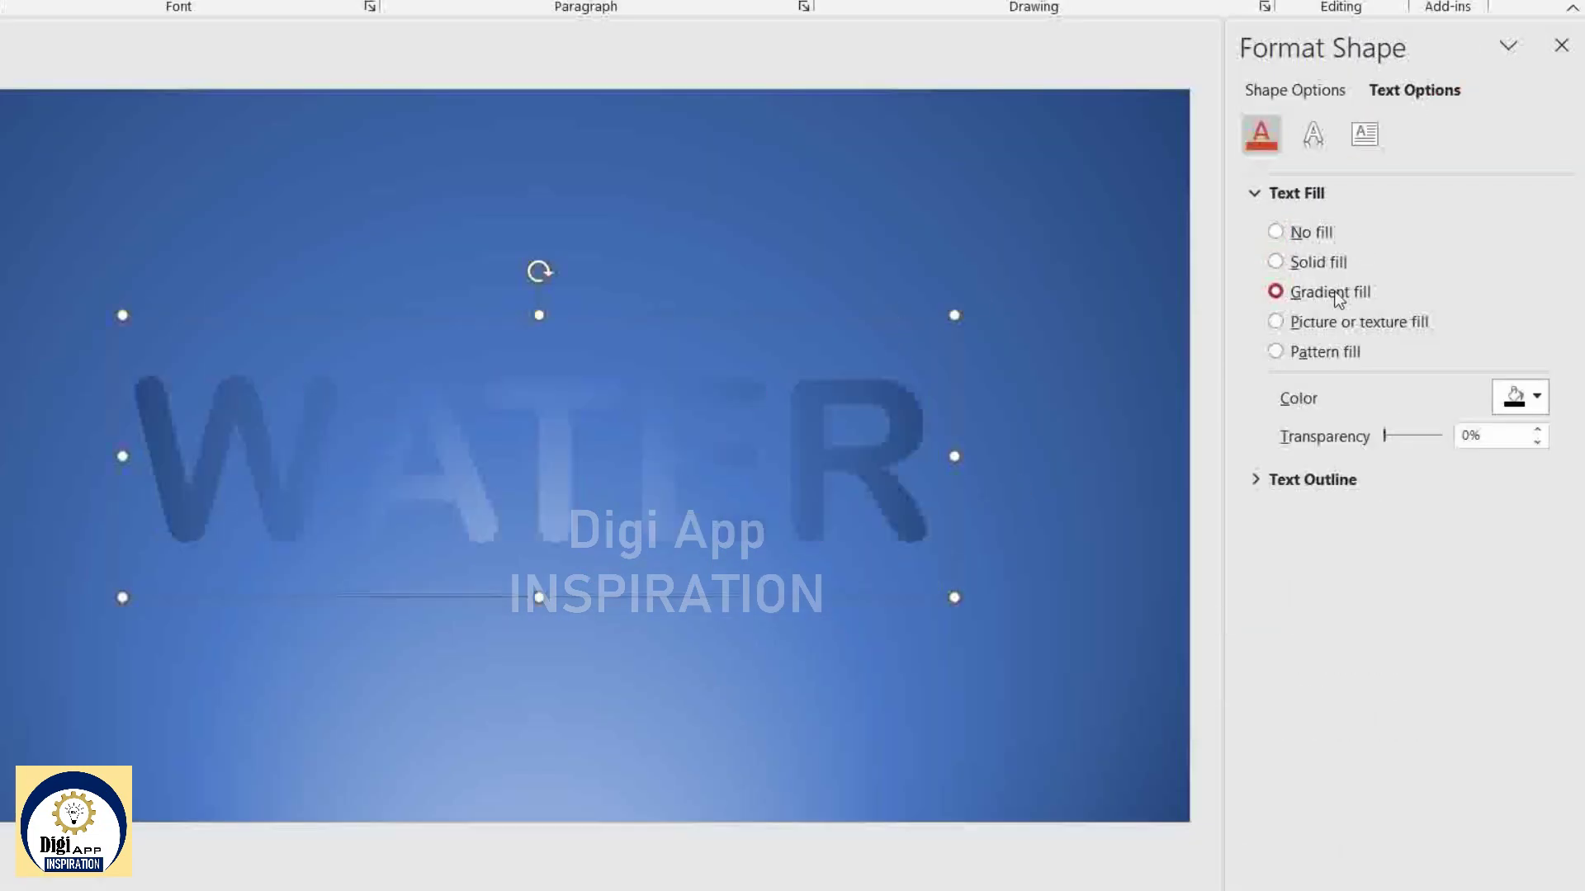
click(1319, 136)
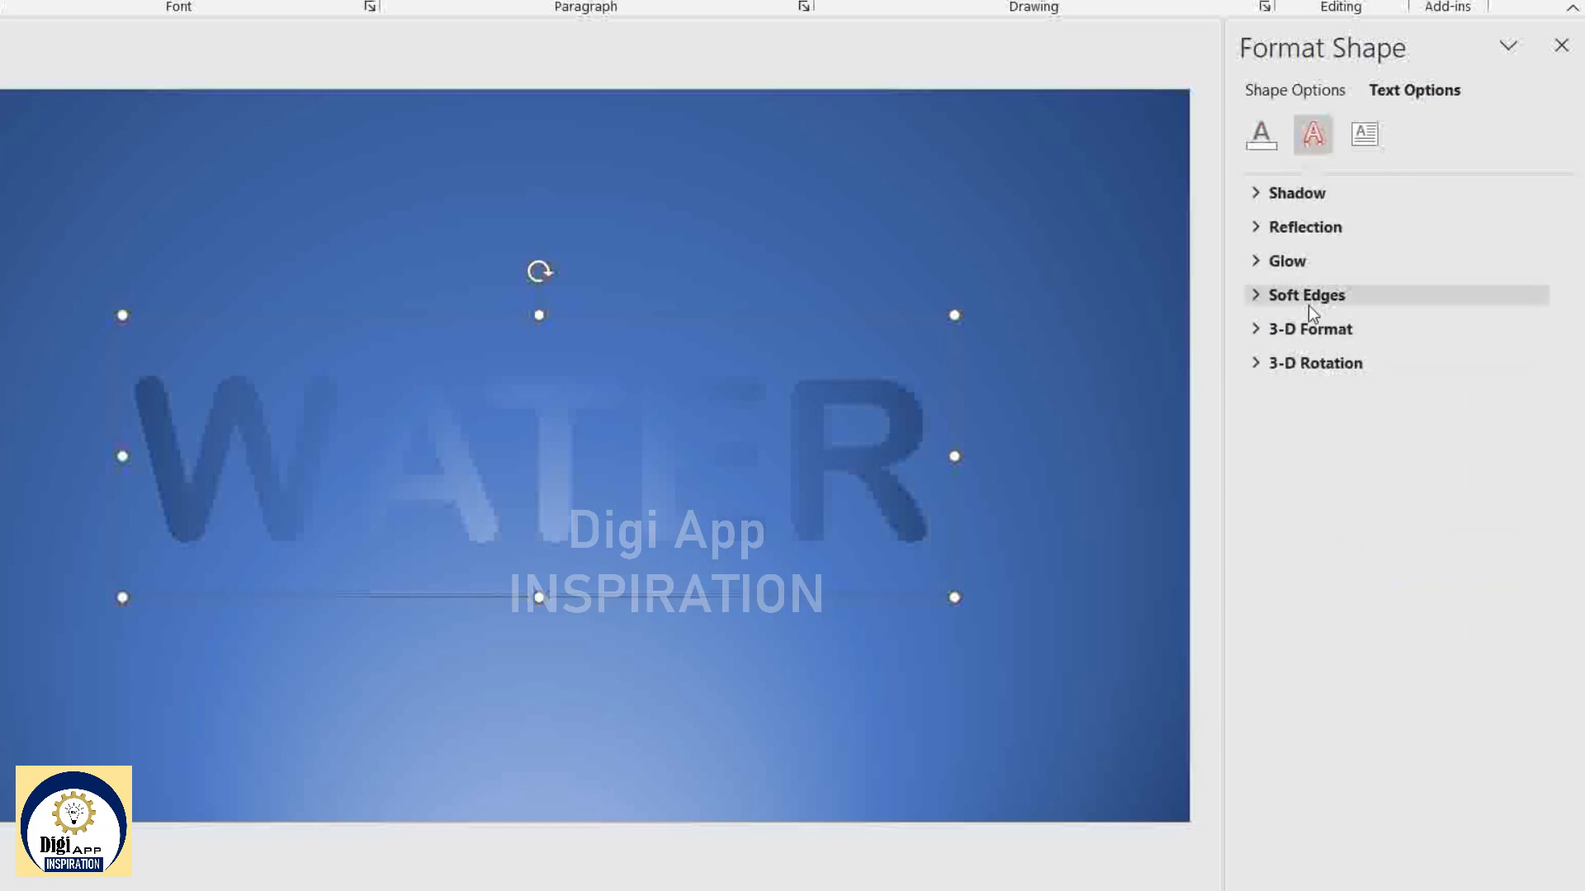
Give WATER an 80 pt high, 50 pt wide top bevel and a Translucent material.
click(1309, 328)
click(1319, 403)
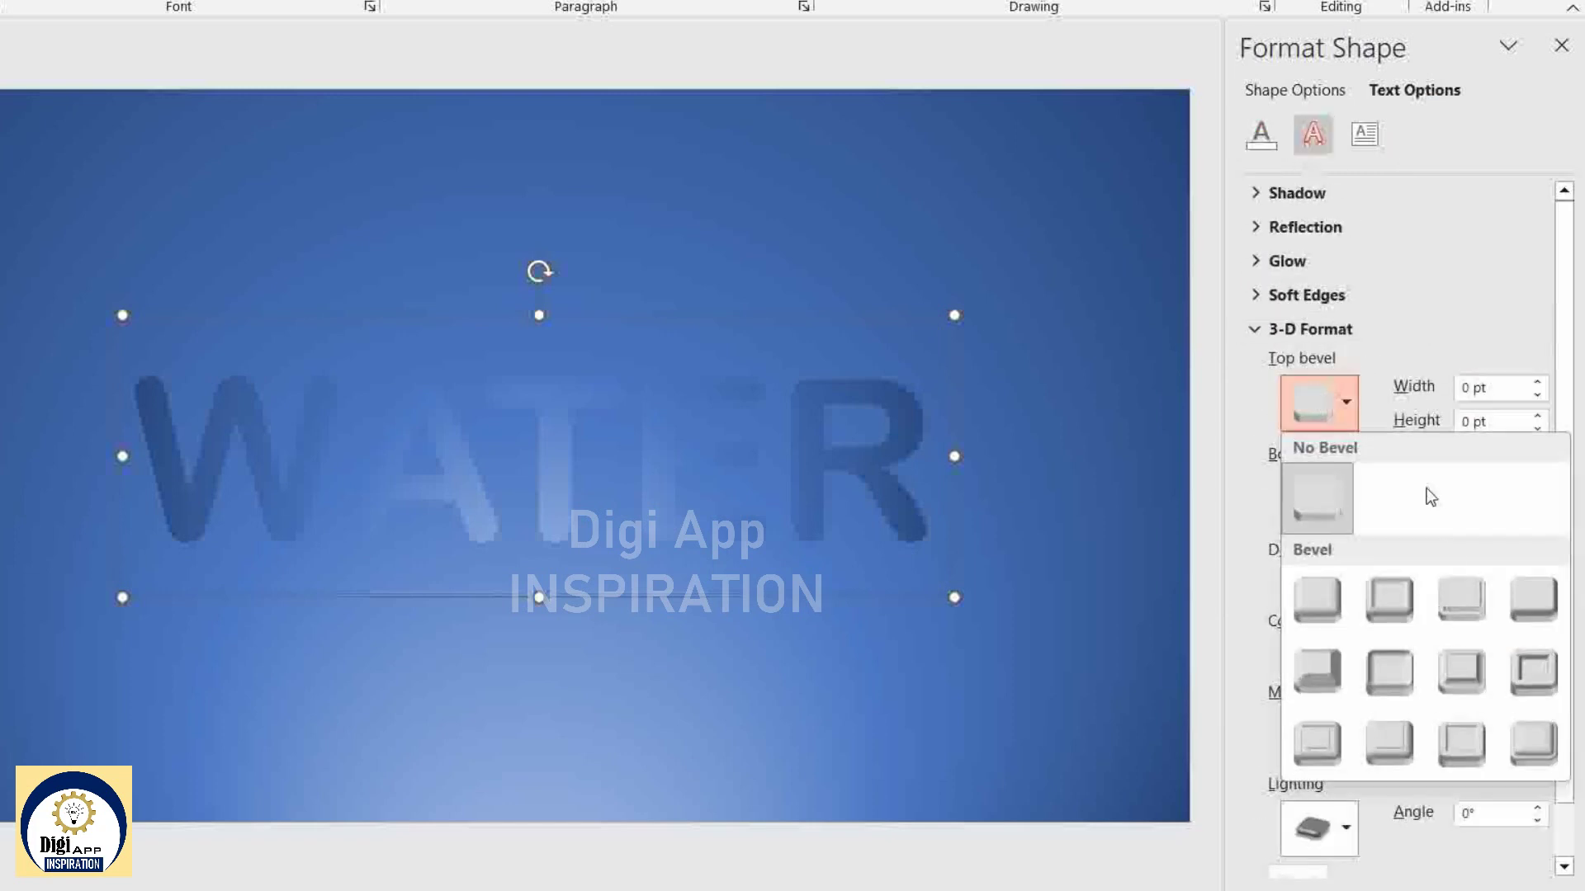
click(1469, 601)
double_click(1479, 422)
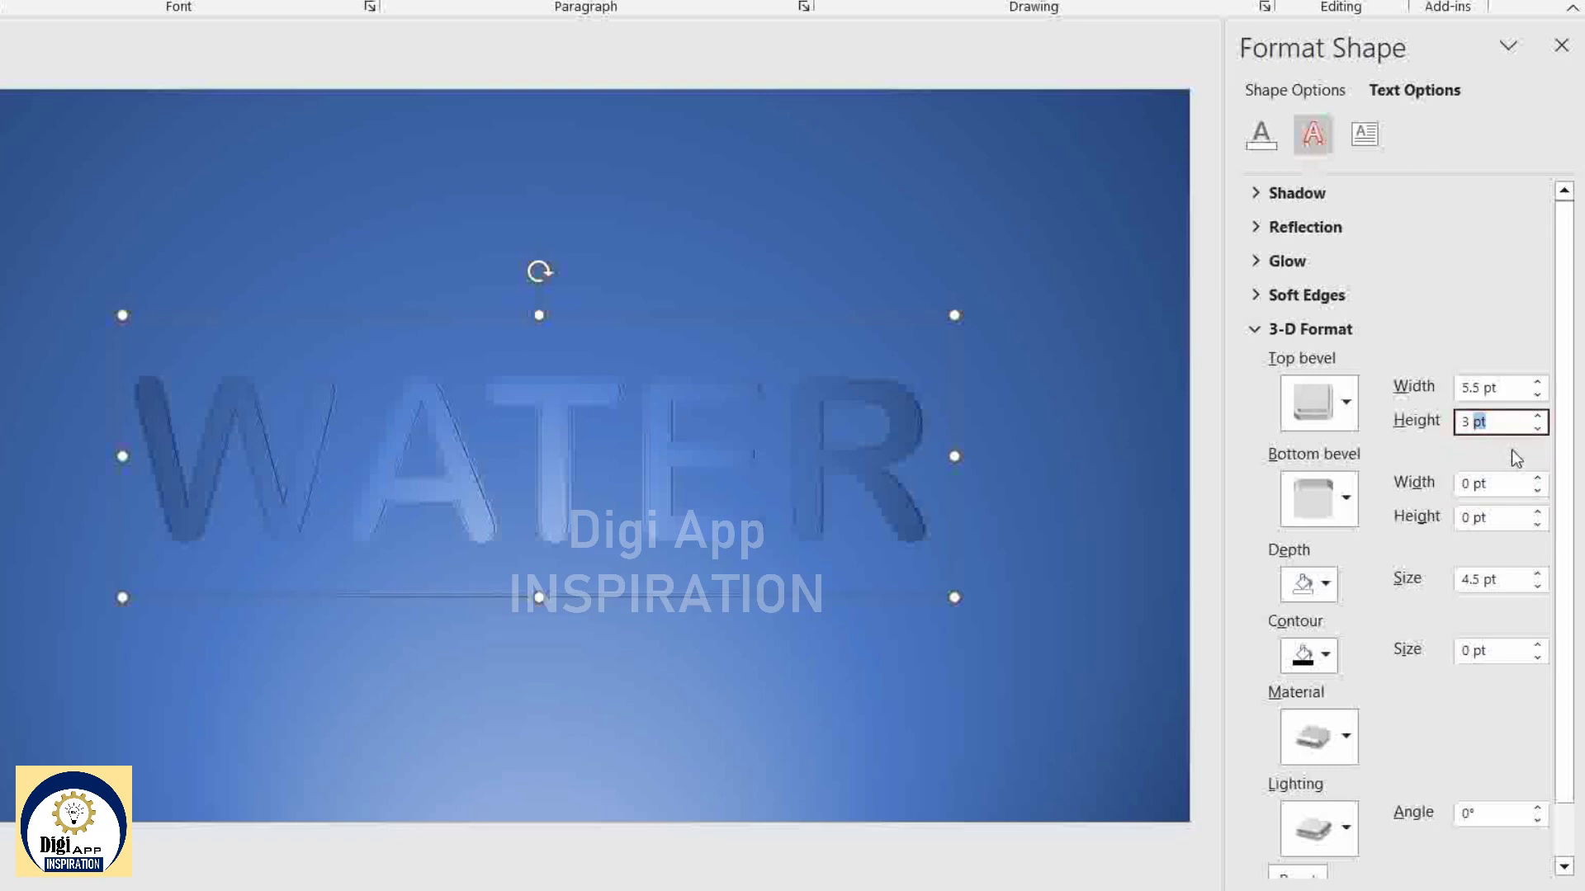
triple_click(1499, 425)
text(80)
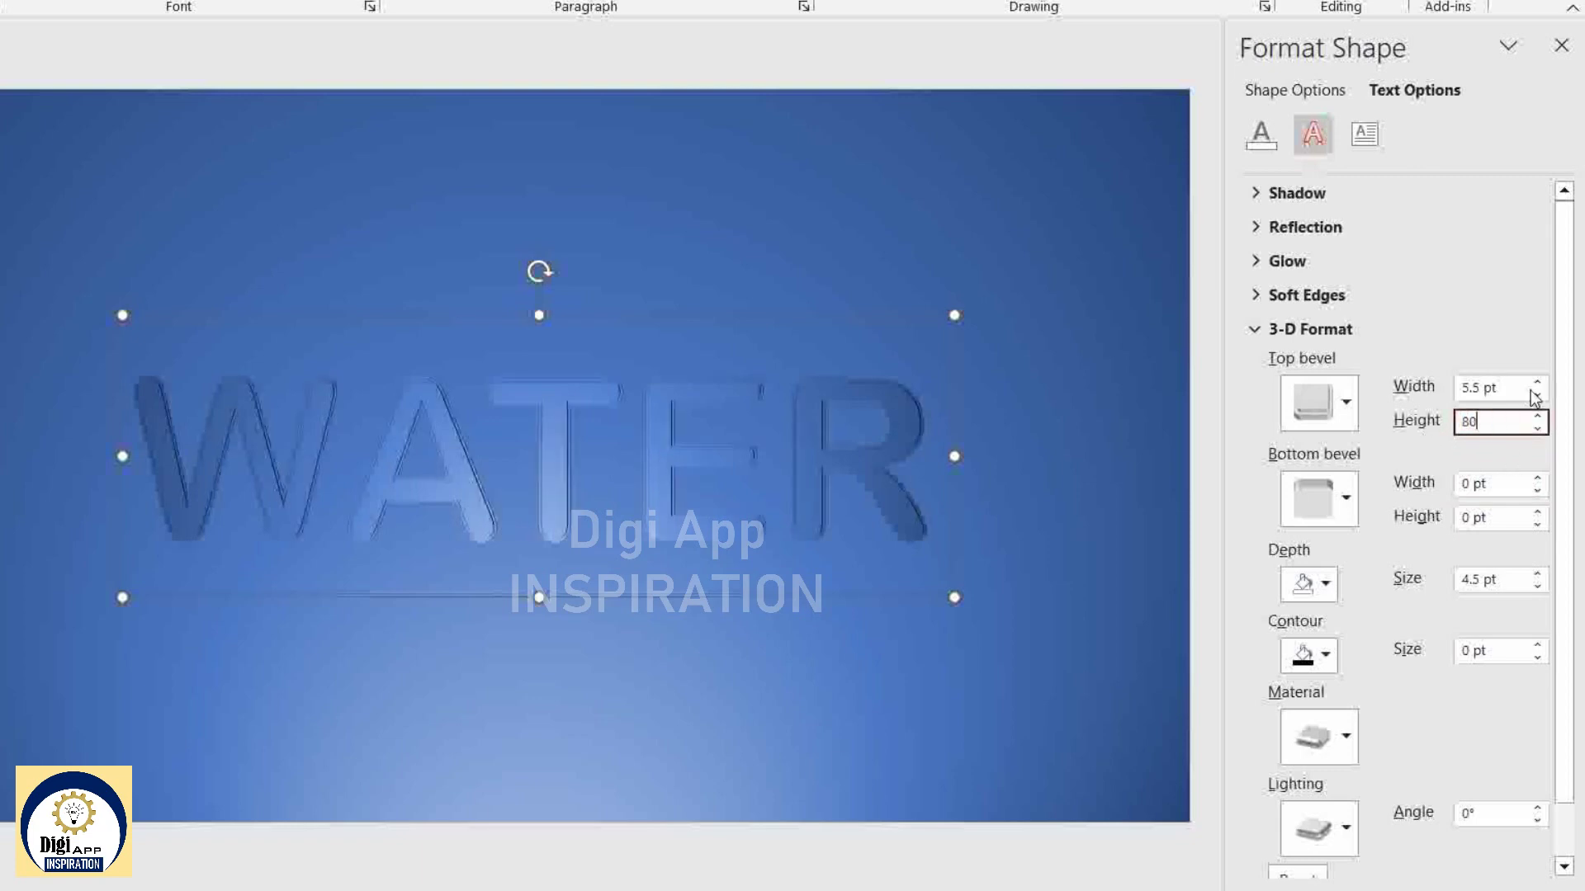
key(shift+Tab)
text(50)
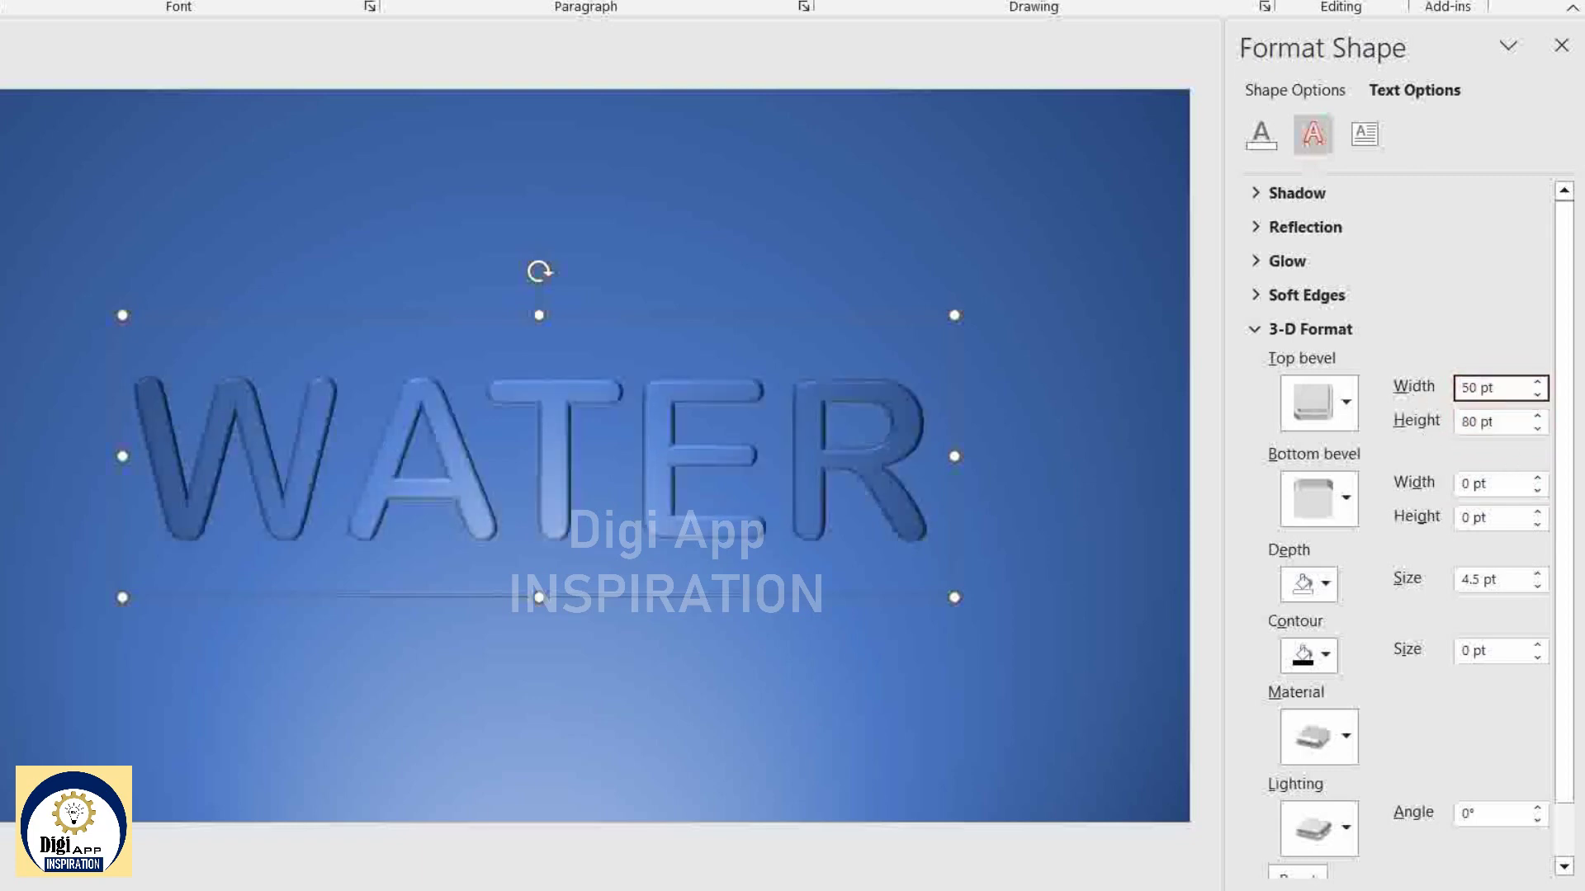
click(1345, 739)
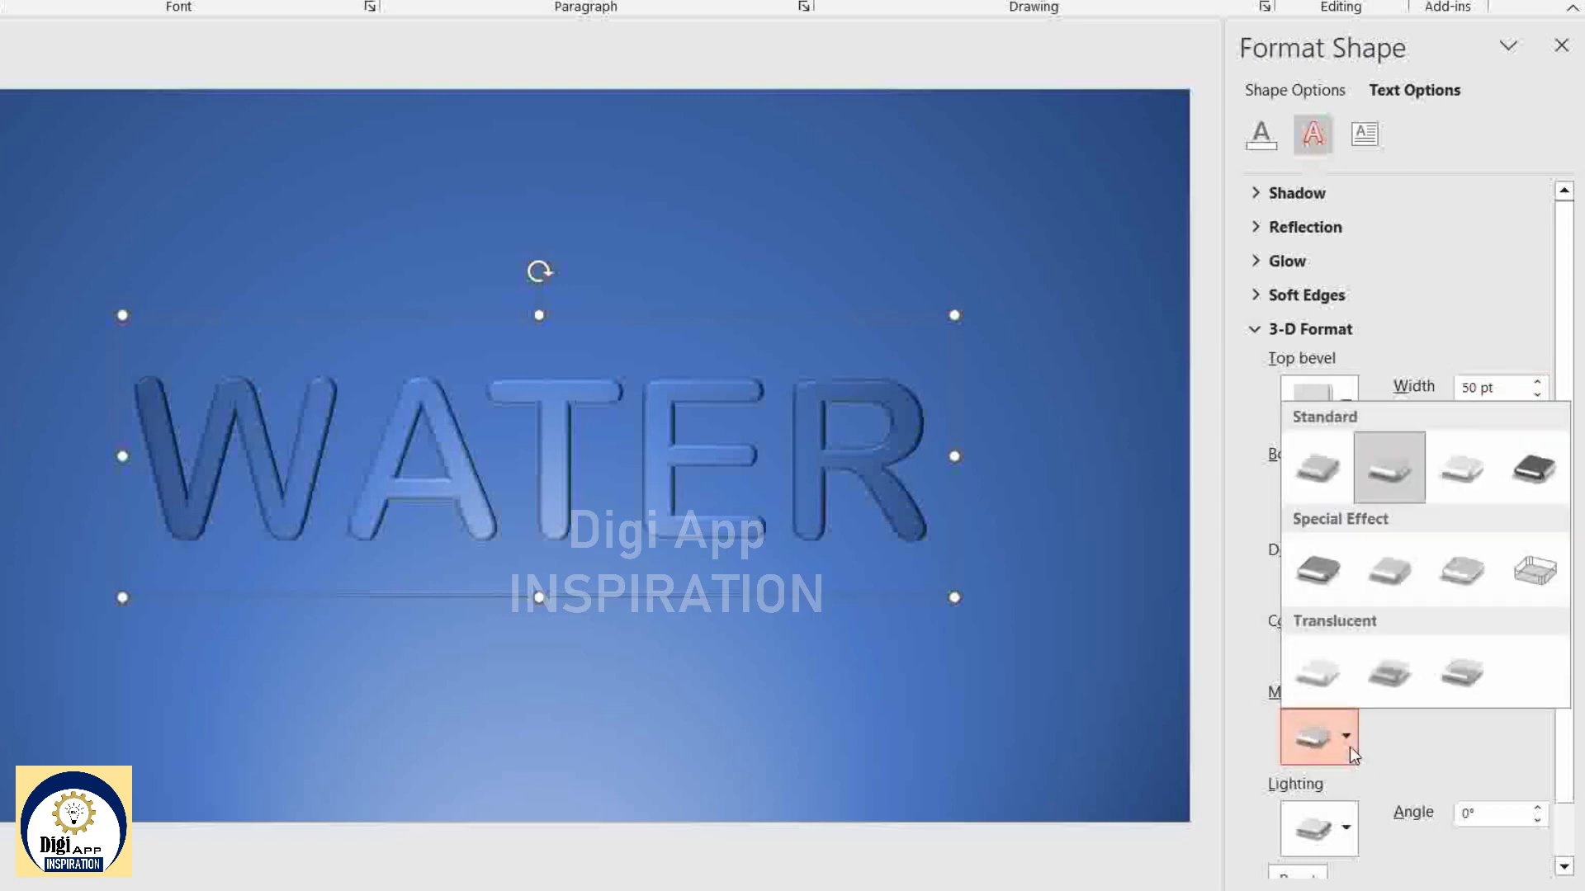
click(1472, 678)
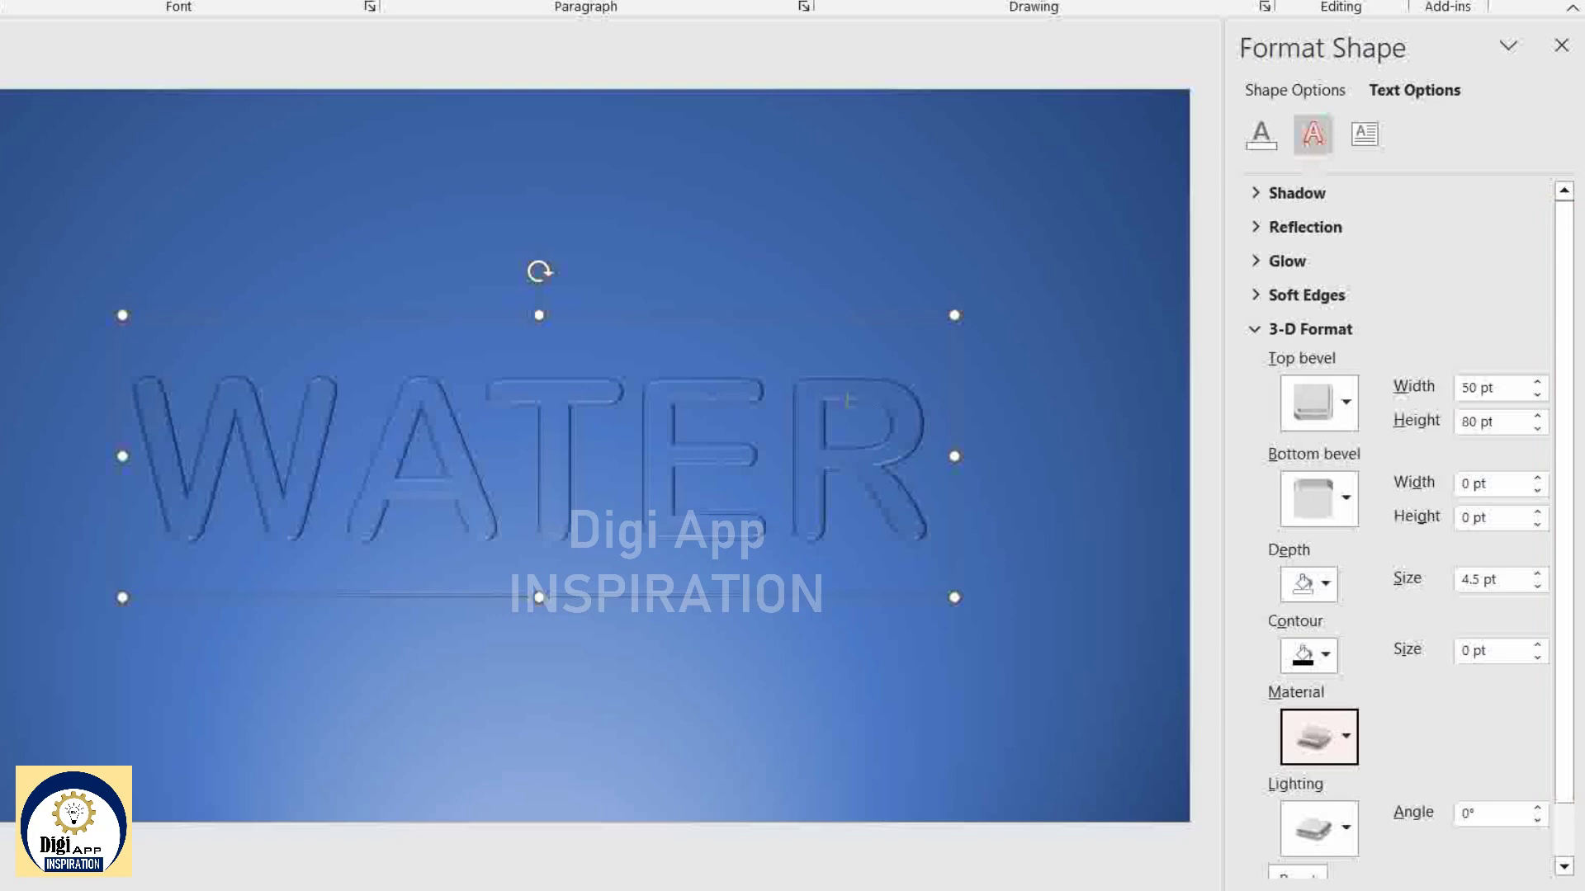
Duplicate WATER above the original with a linear top-to-bottom gradient ending in black.
drag(707, 587, 710, 376)
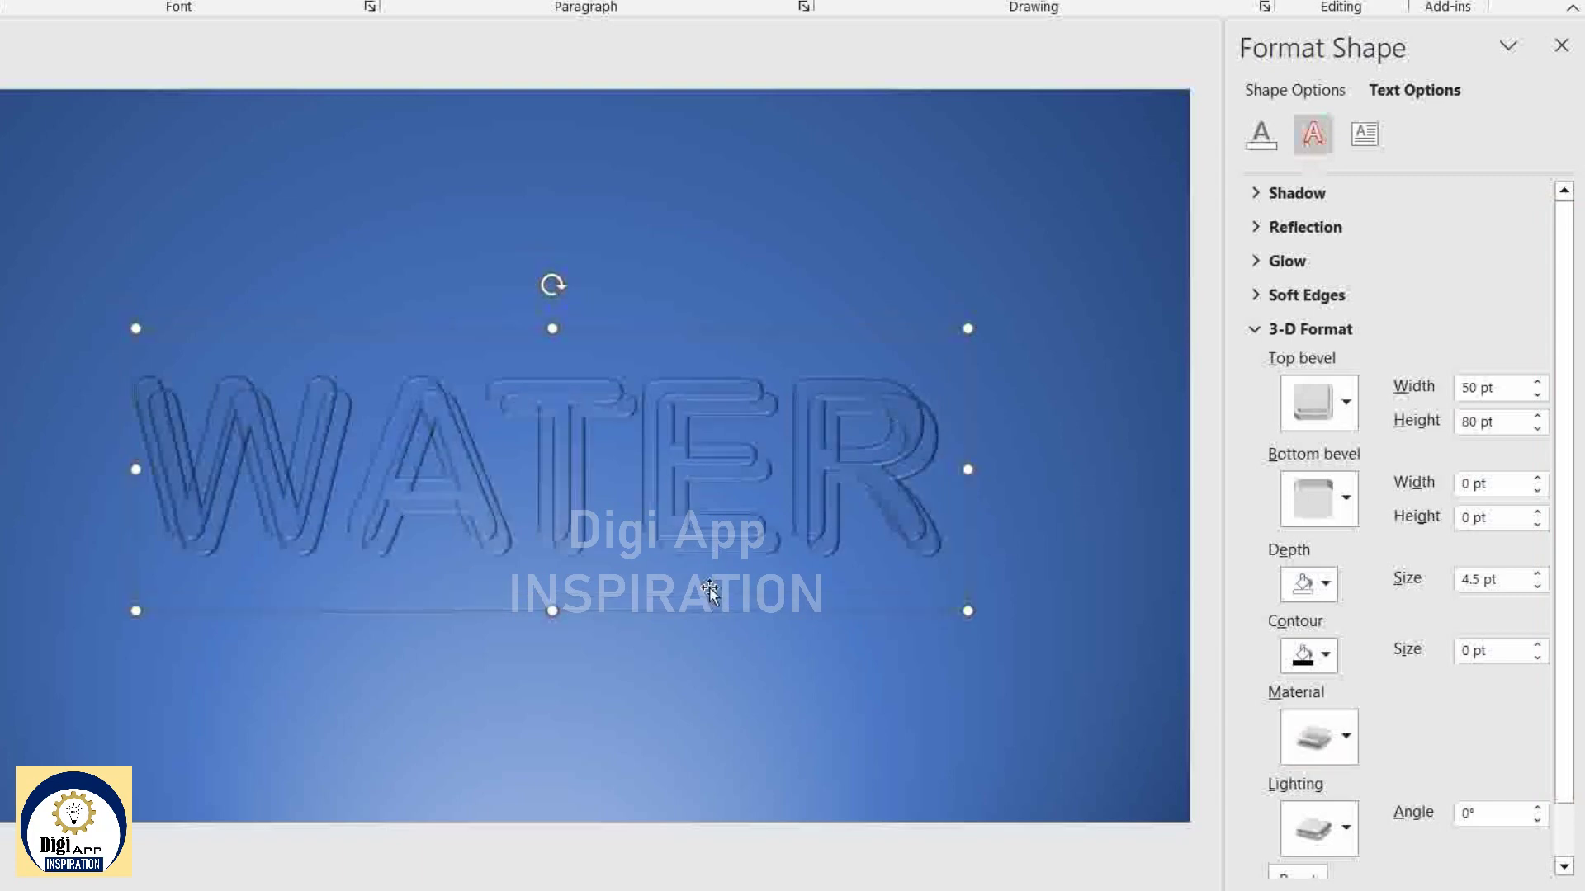
click(1260, 133)
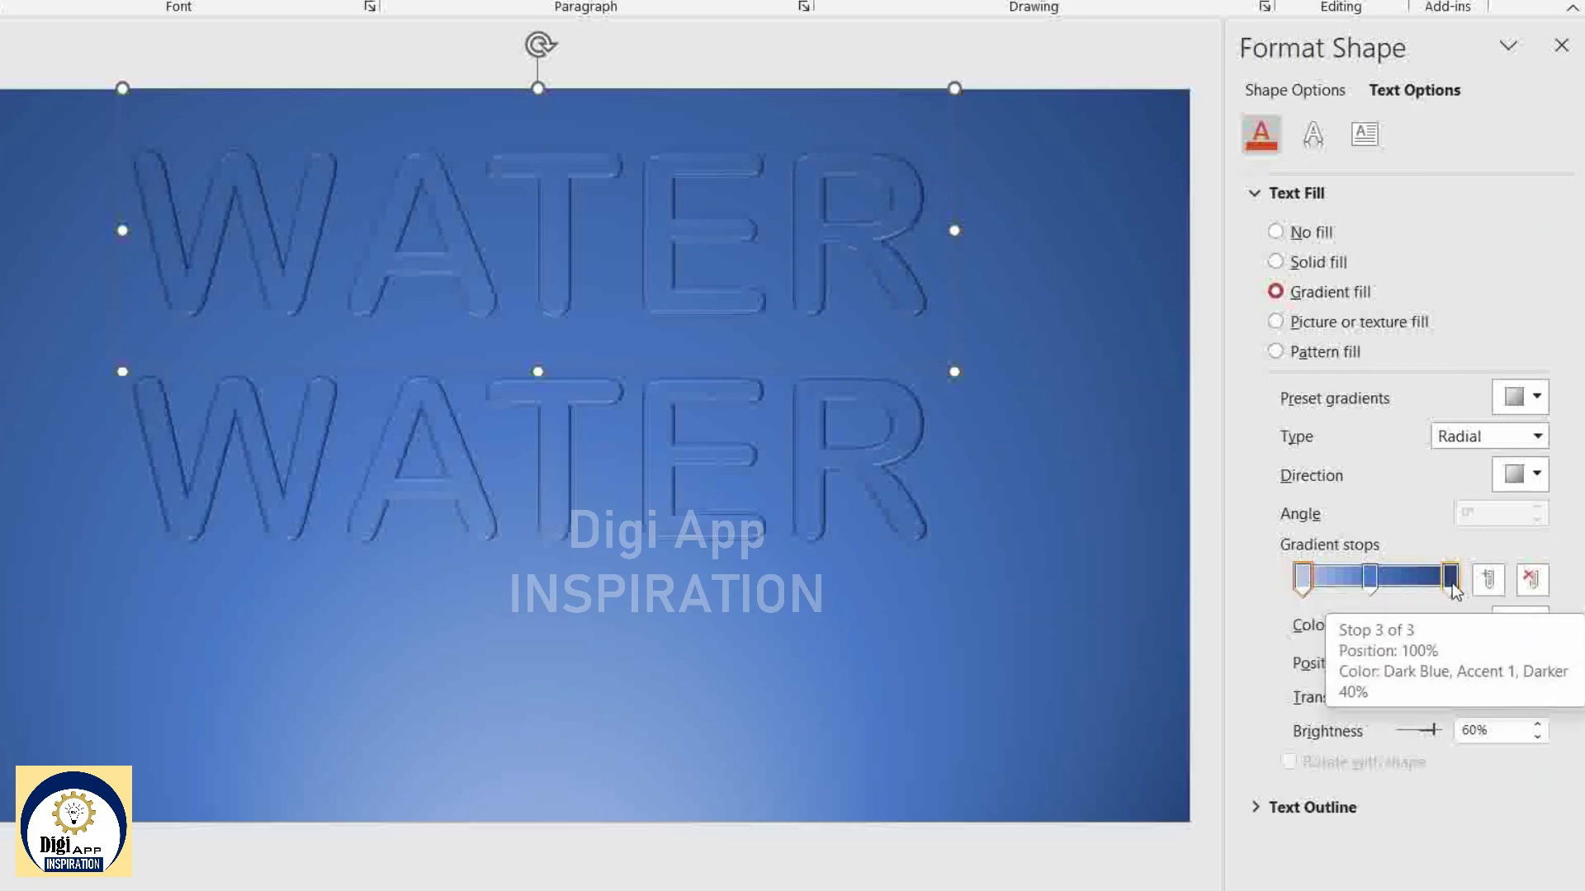
drag(1450, 578, 1427, 586)
click(1449, 580)
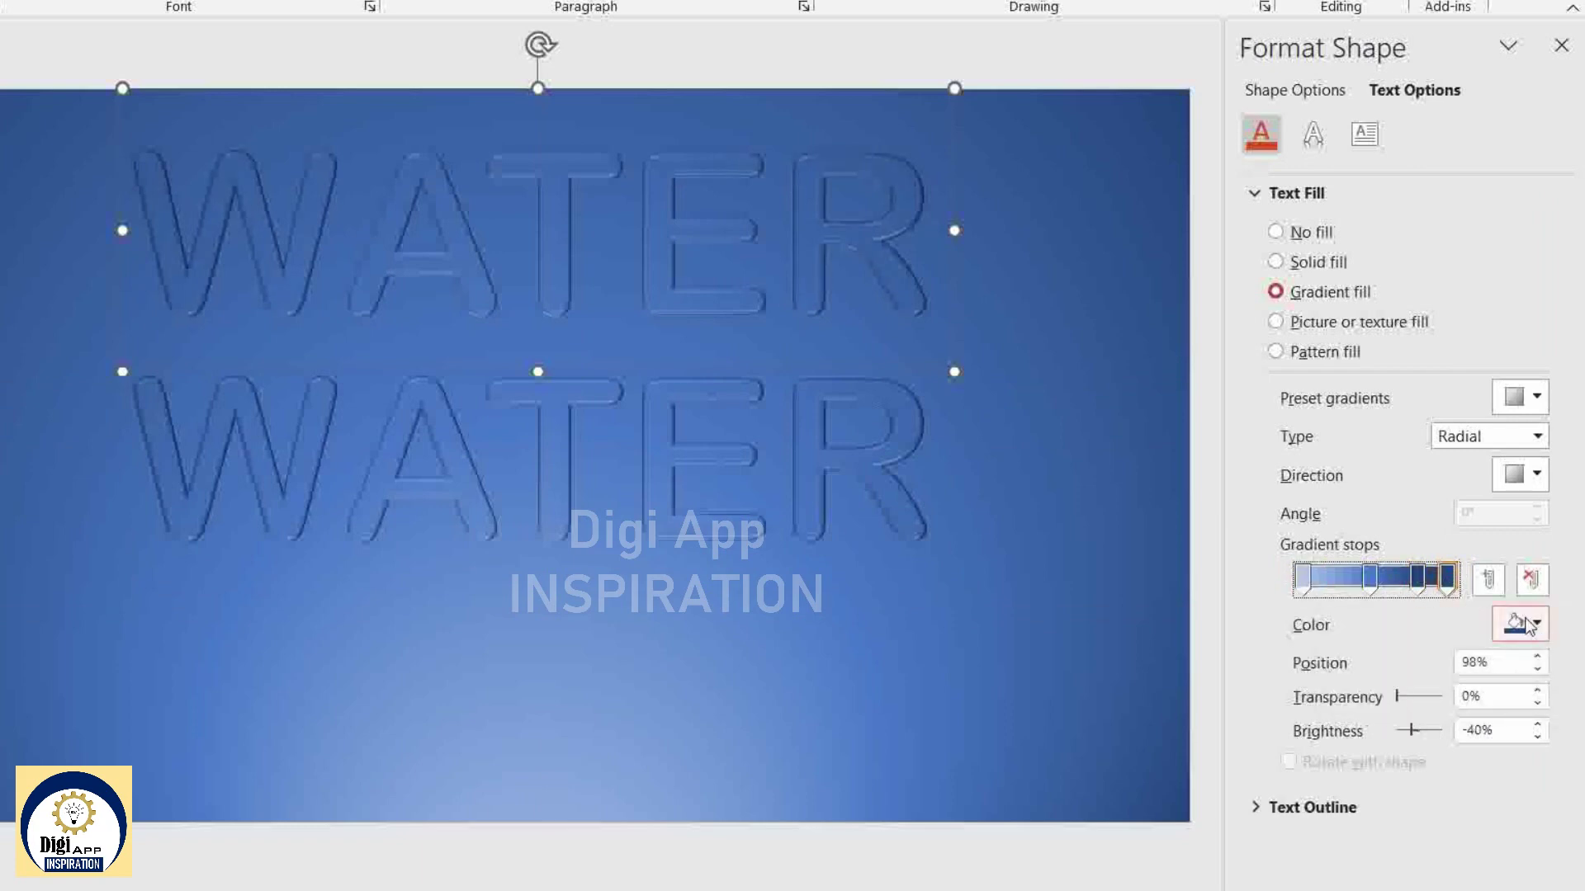
click(1521, 621)
click(1409, 685)
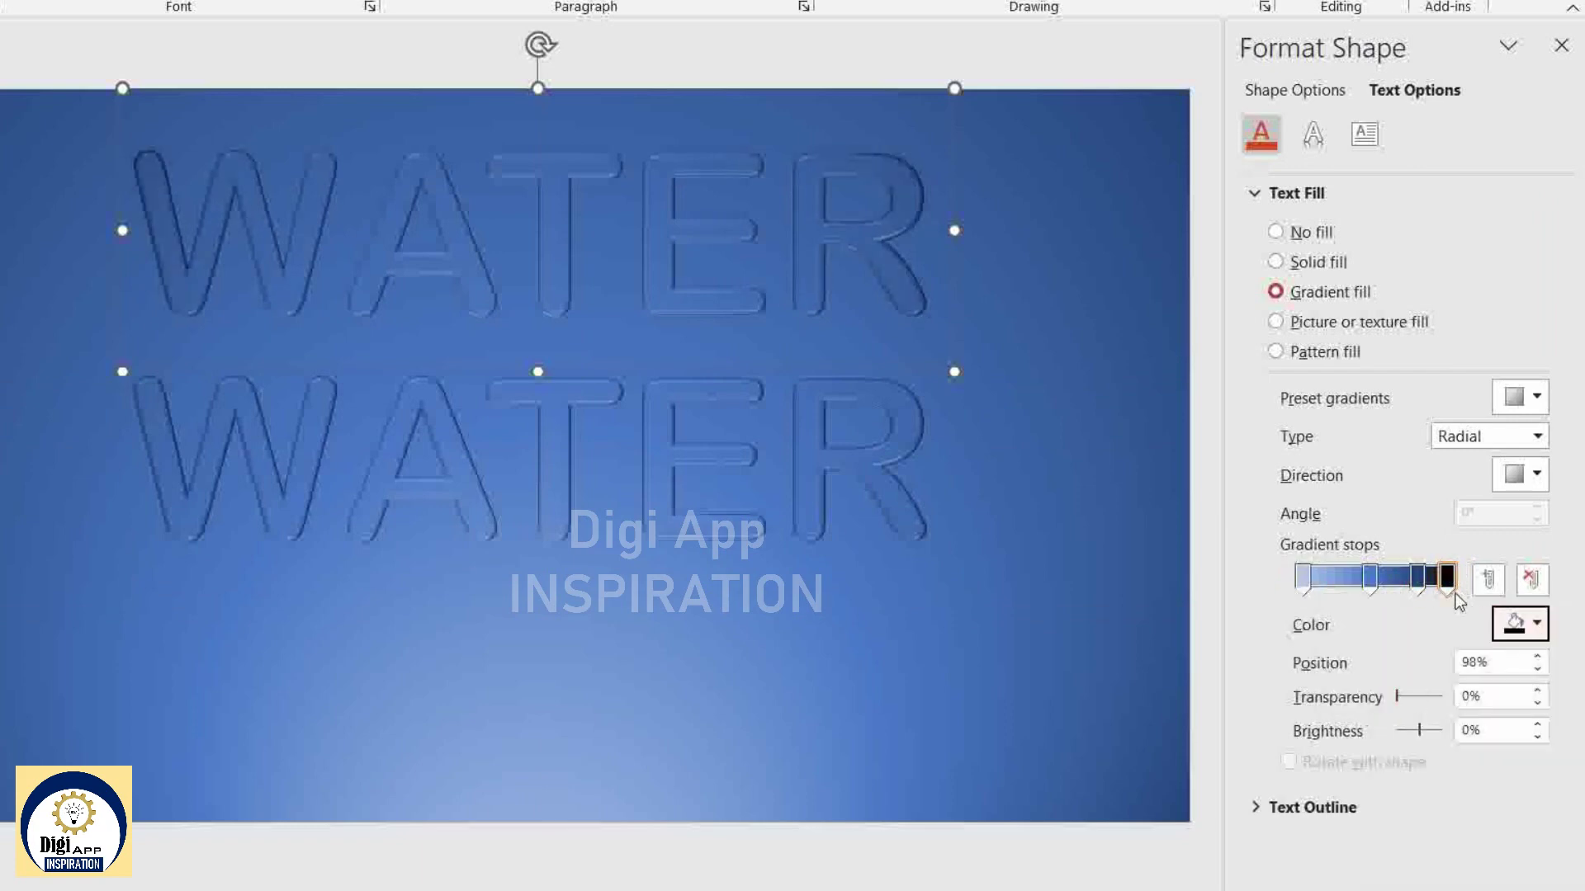
click(1503, 437)
click(1466, 464)
click(1523, 475)
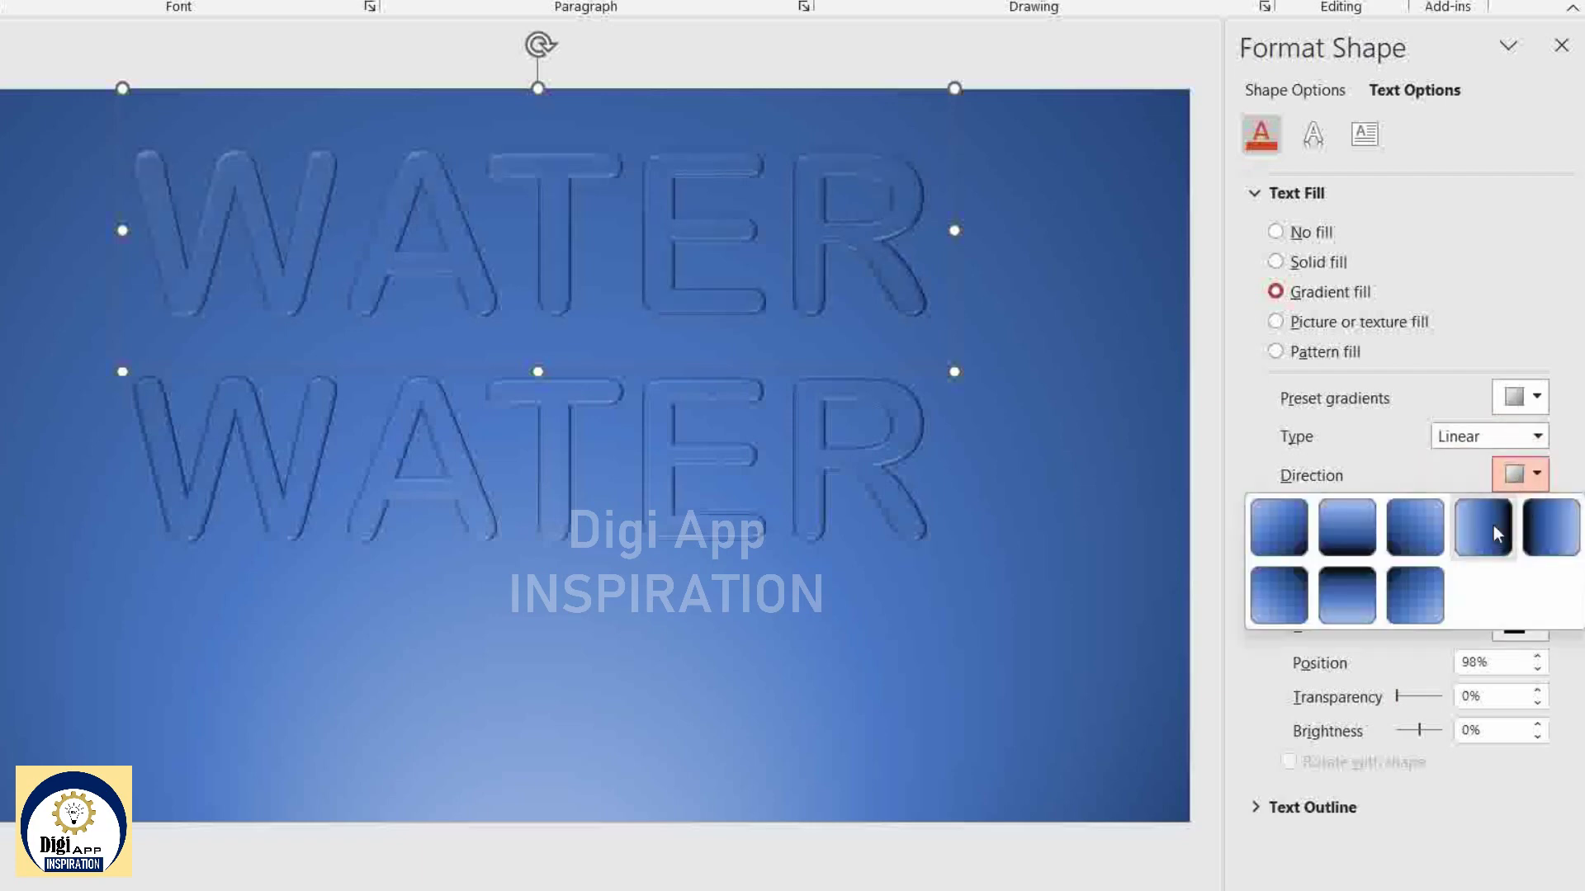
click(1340, 535)
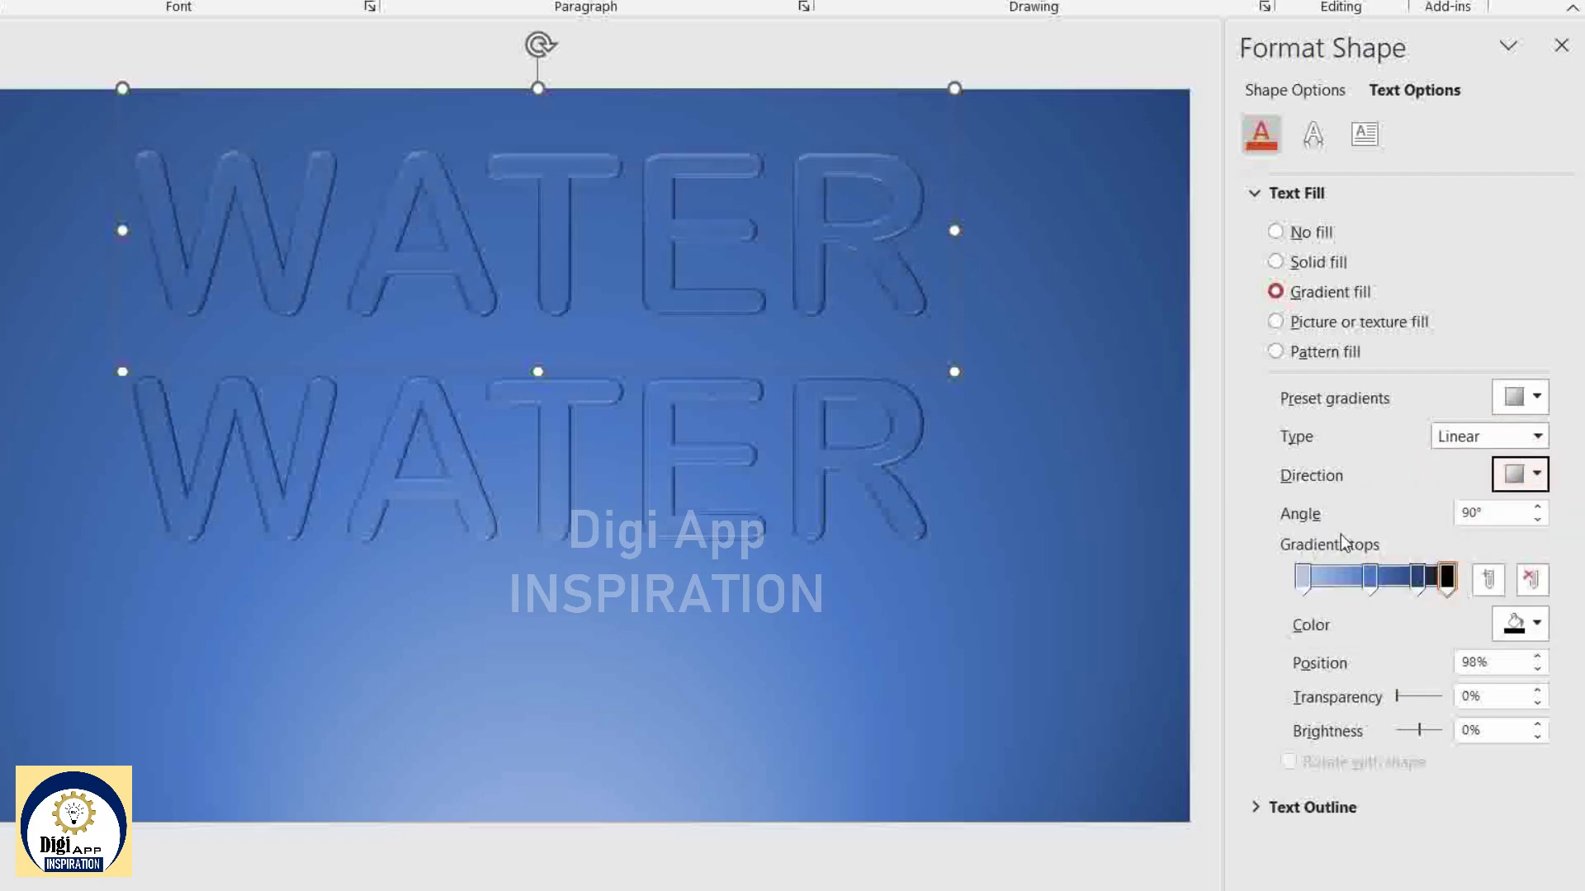
Make the first gradient stop fully transparent and the dark-blue stop mostly transparent.
click(1302, 578)
mouse_move(1397, 696)
mouse_down()
mouse_move(1476, 693)
mouse_move(1453, 698)
mouse_up()
click(1370, 578)
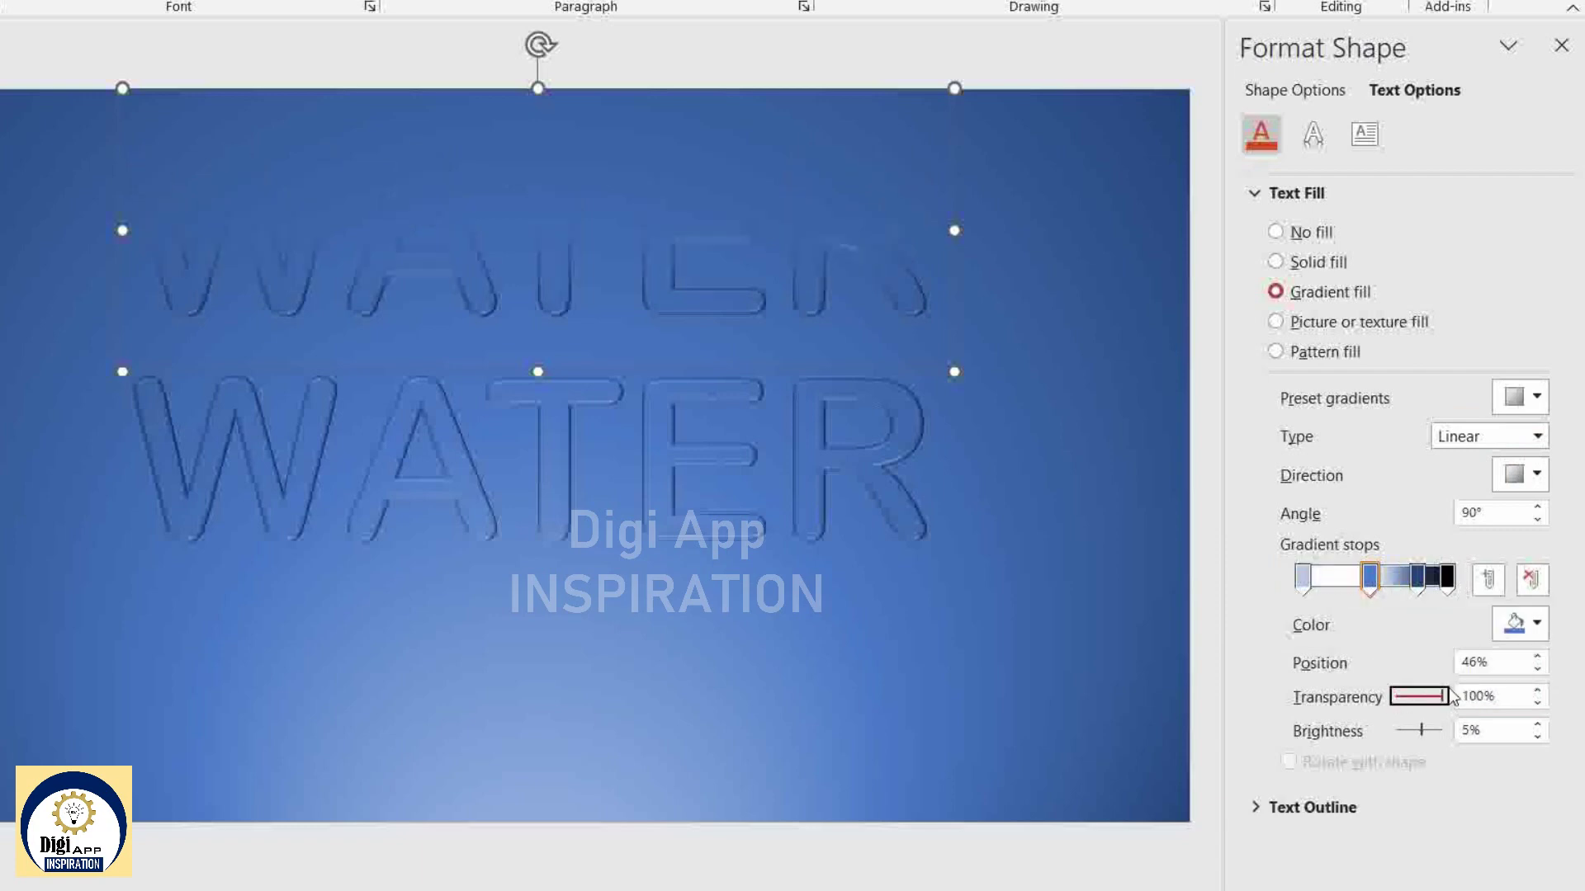
drag(1447, 582, 1437, 580)
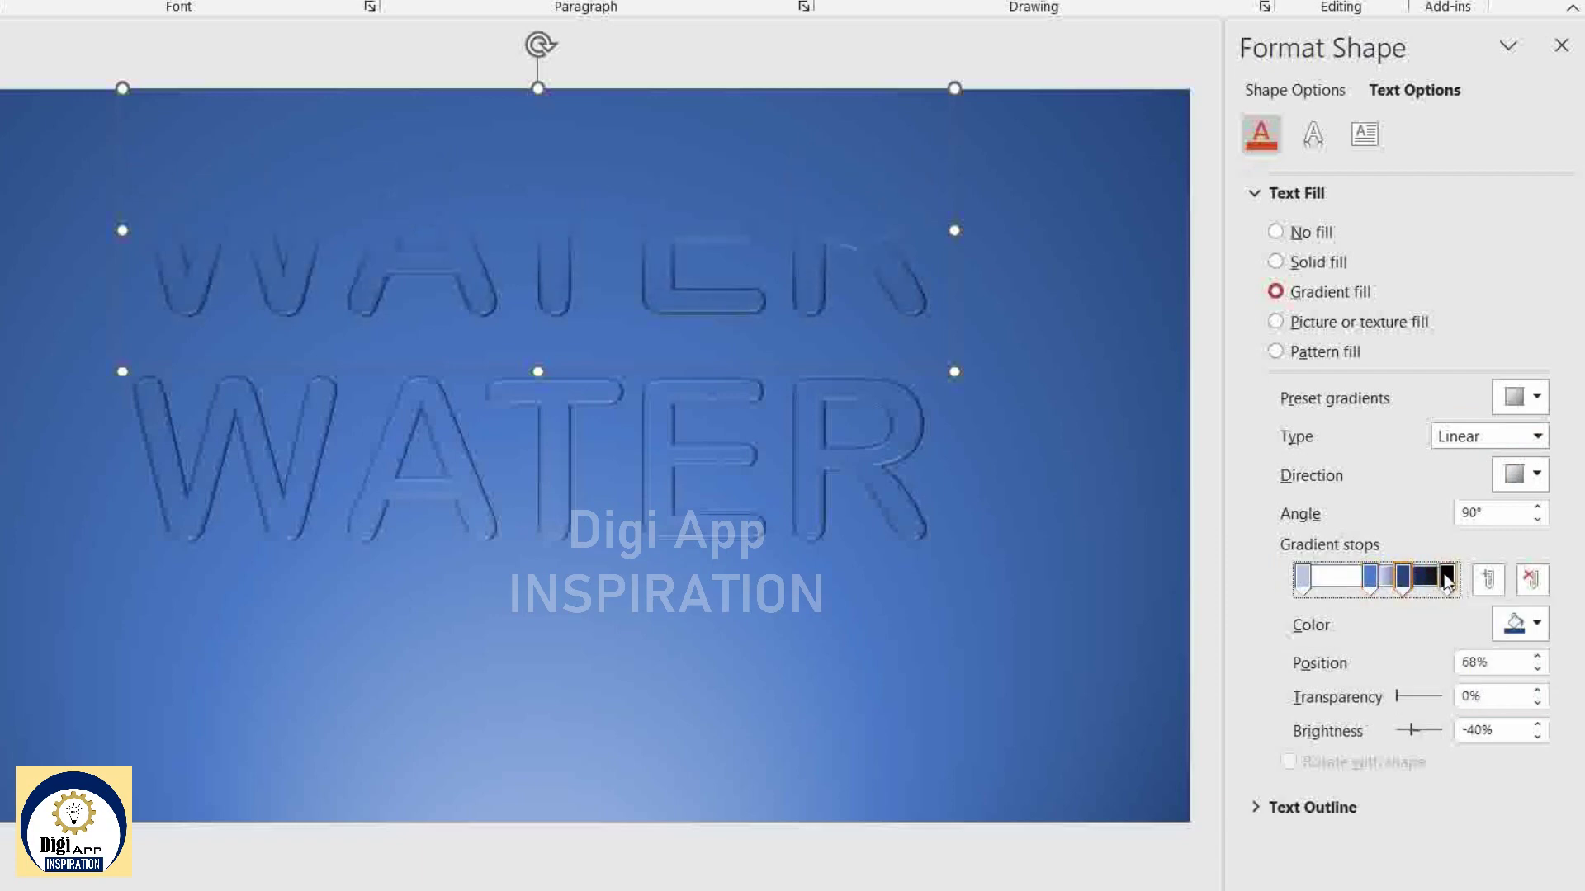
click(1402, 578)
drag(1395, 695, 1434, 697)
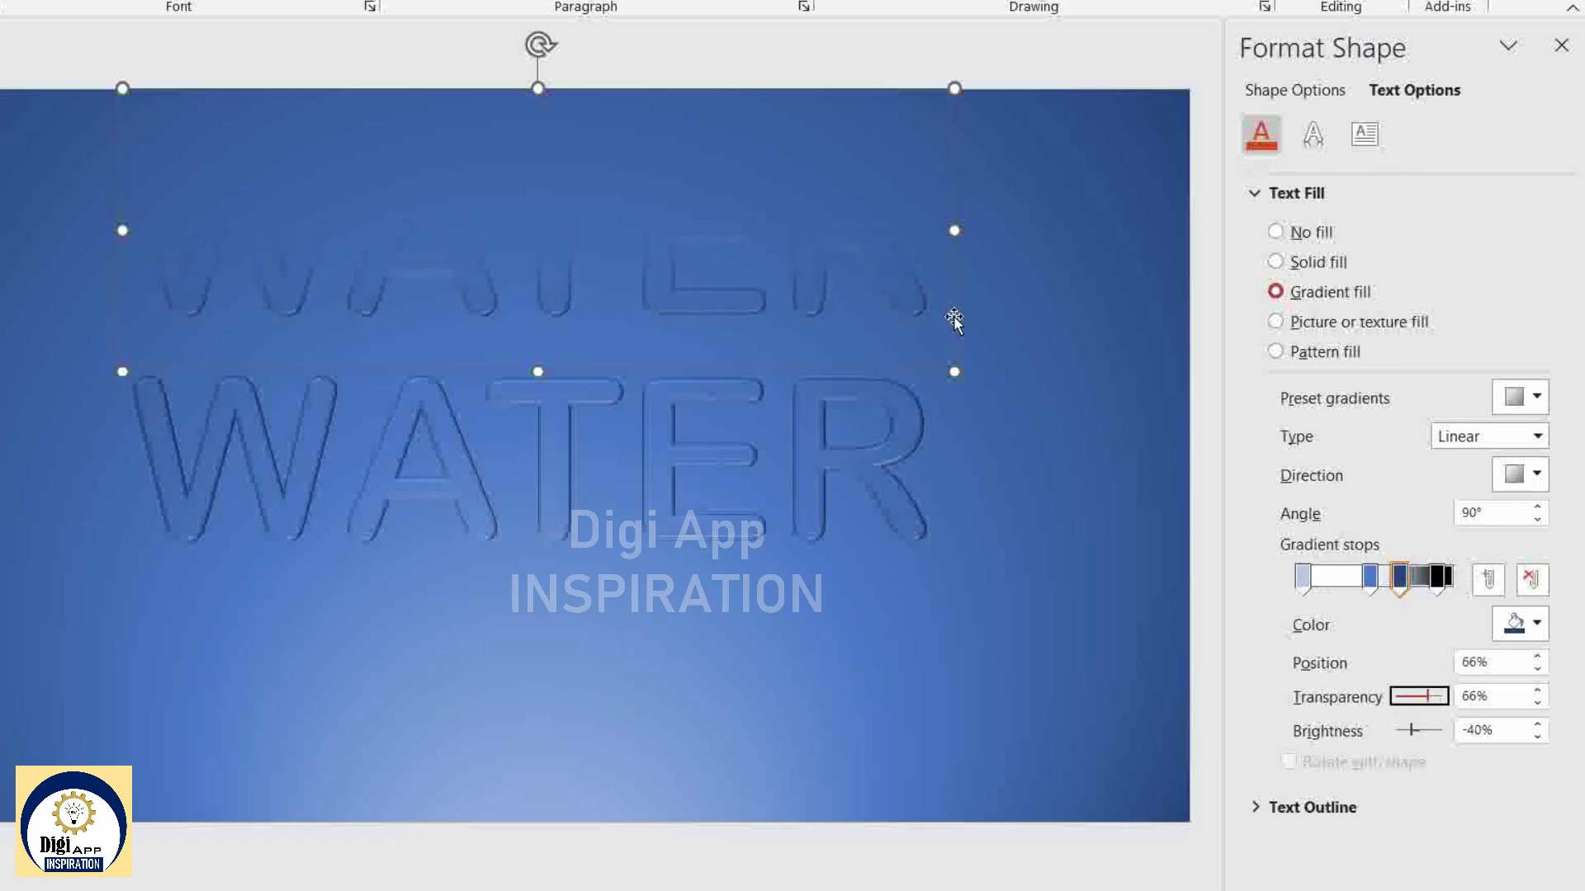
Overlay the copy on the original WATER and set the last stop to full black at 93%.
drag(954, 320, 954, 544)
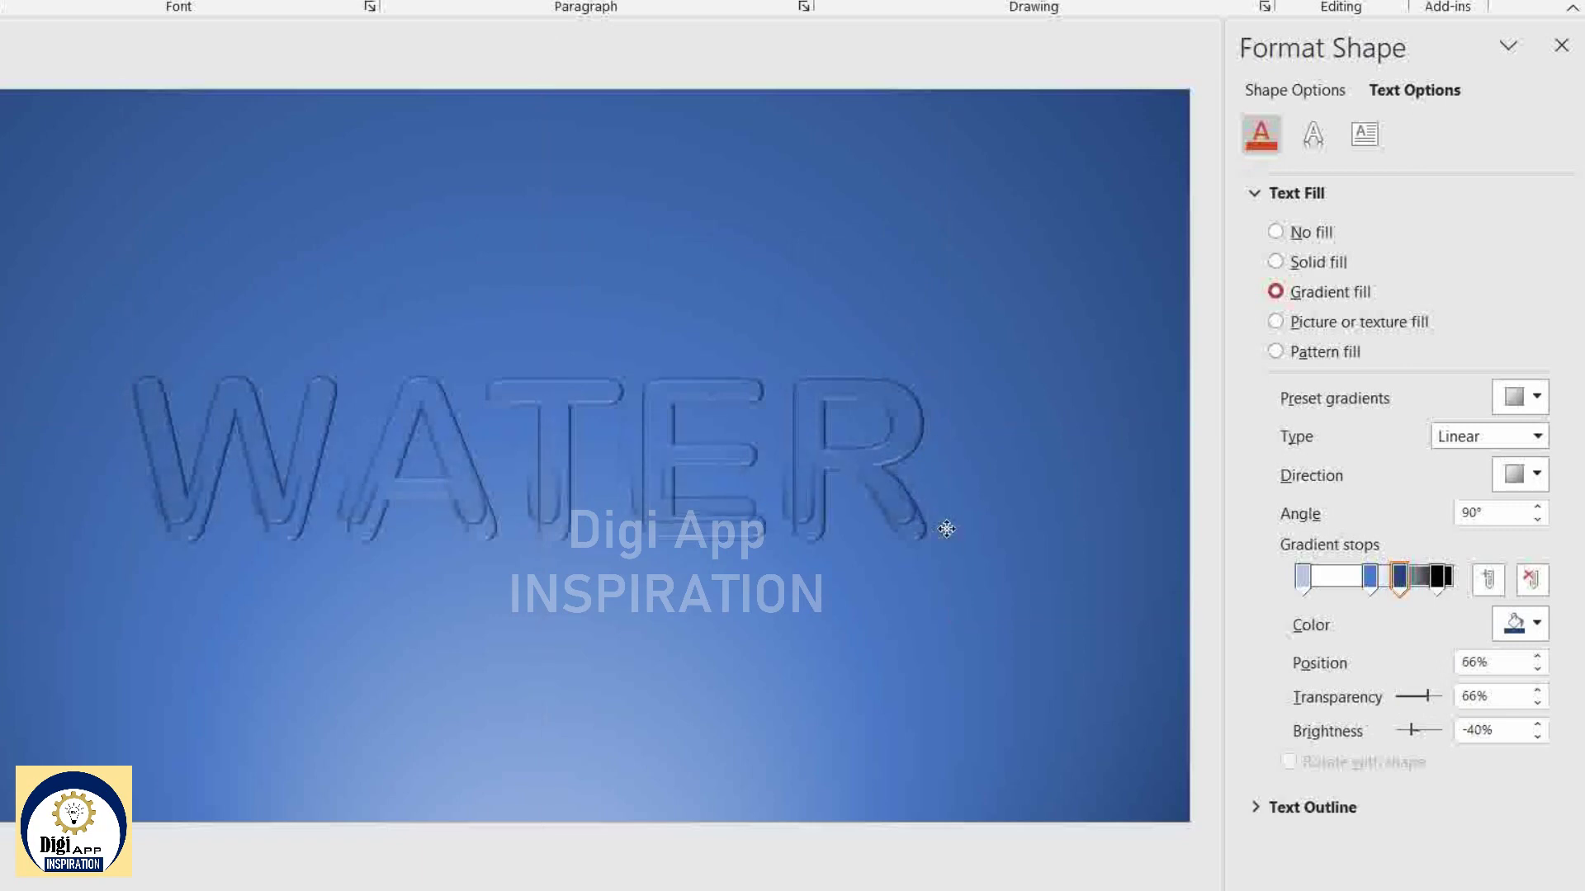
click(1422, 578)
click(1450, 577)
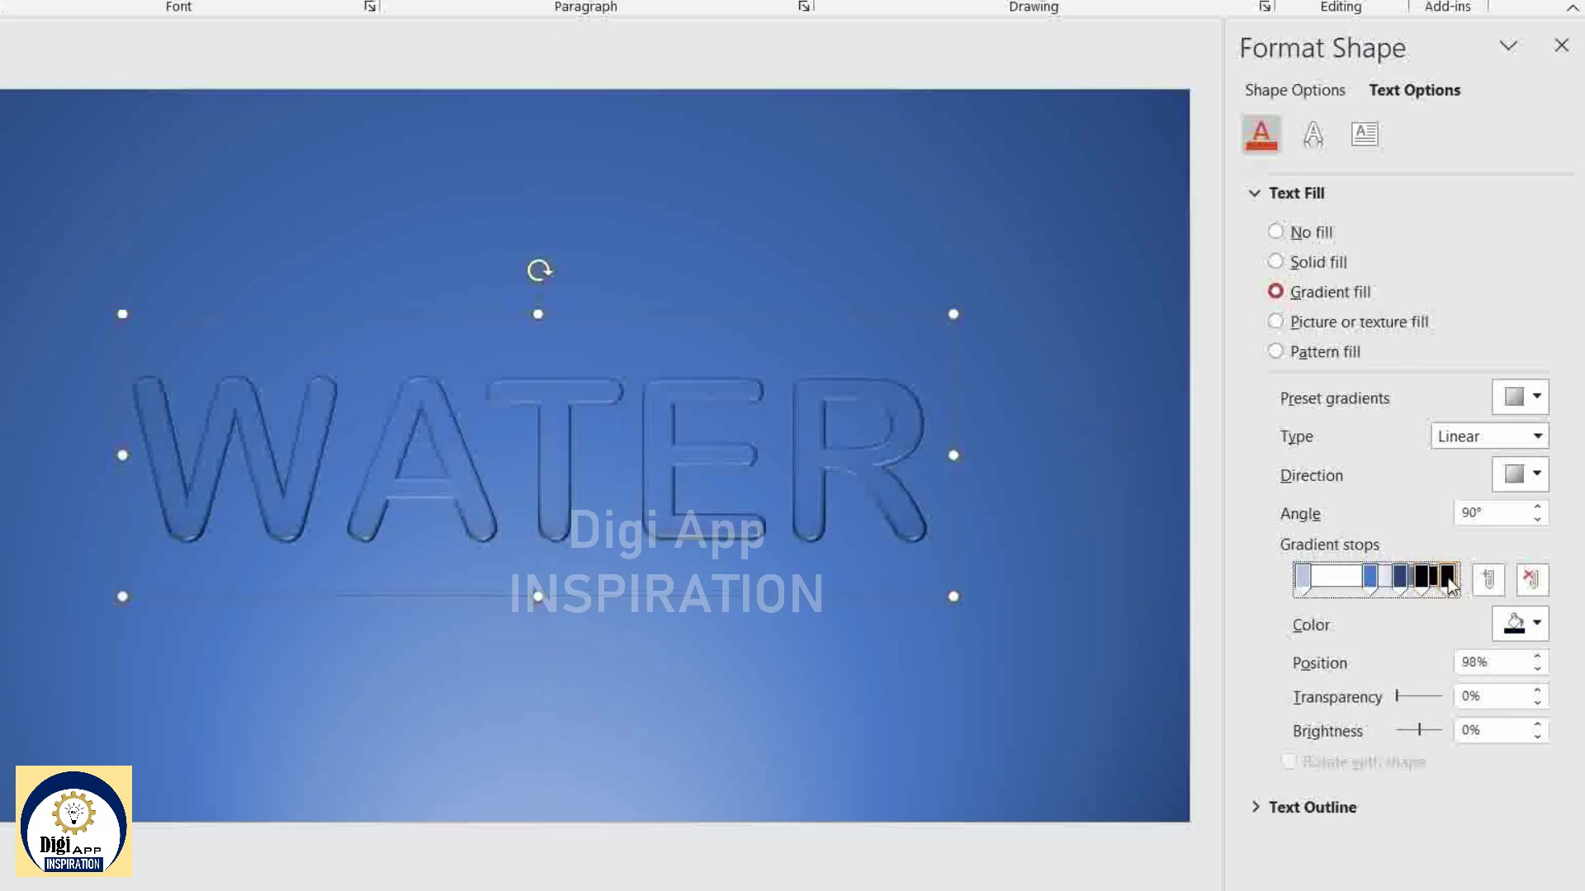
drag(1420, 731, 1379, 733)
drag(1450, 580, 1442, 580)
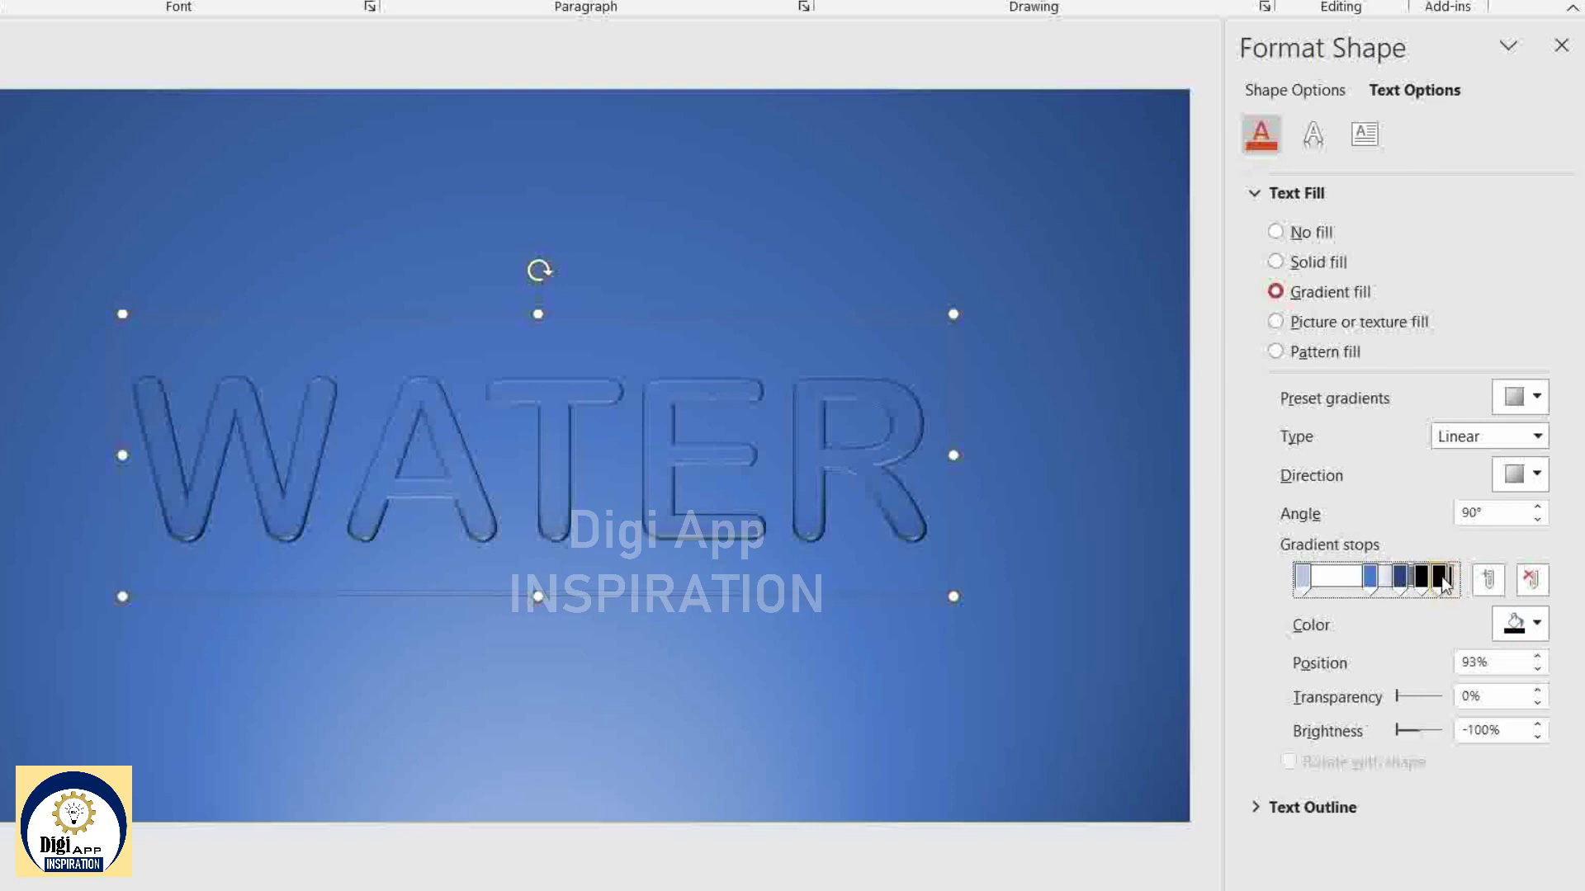
click(1028, 601)
click(867, 598)
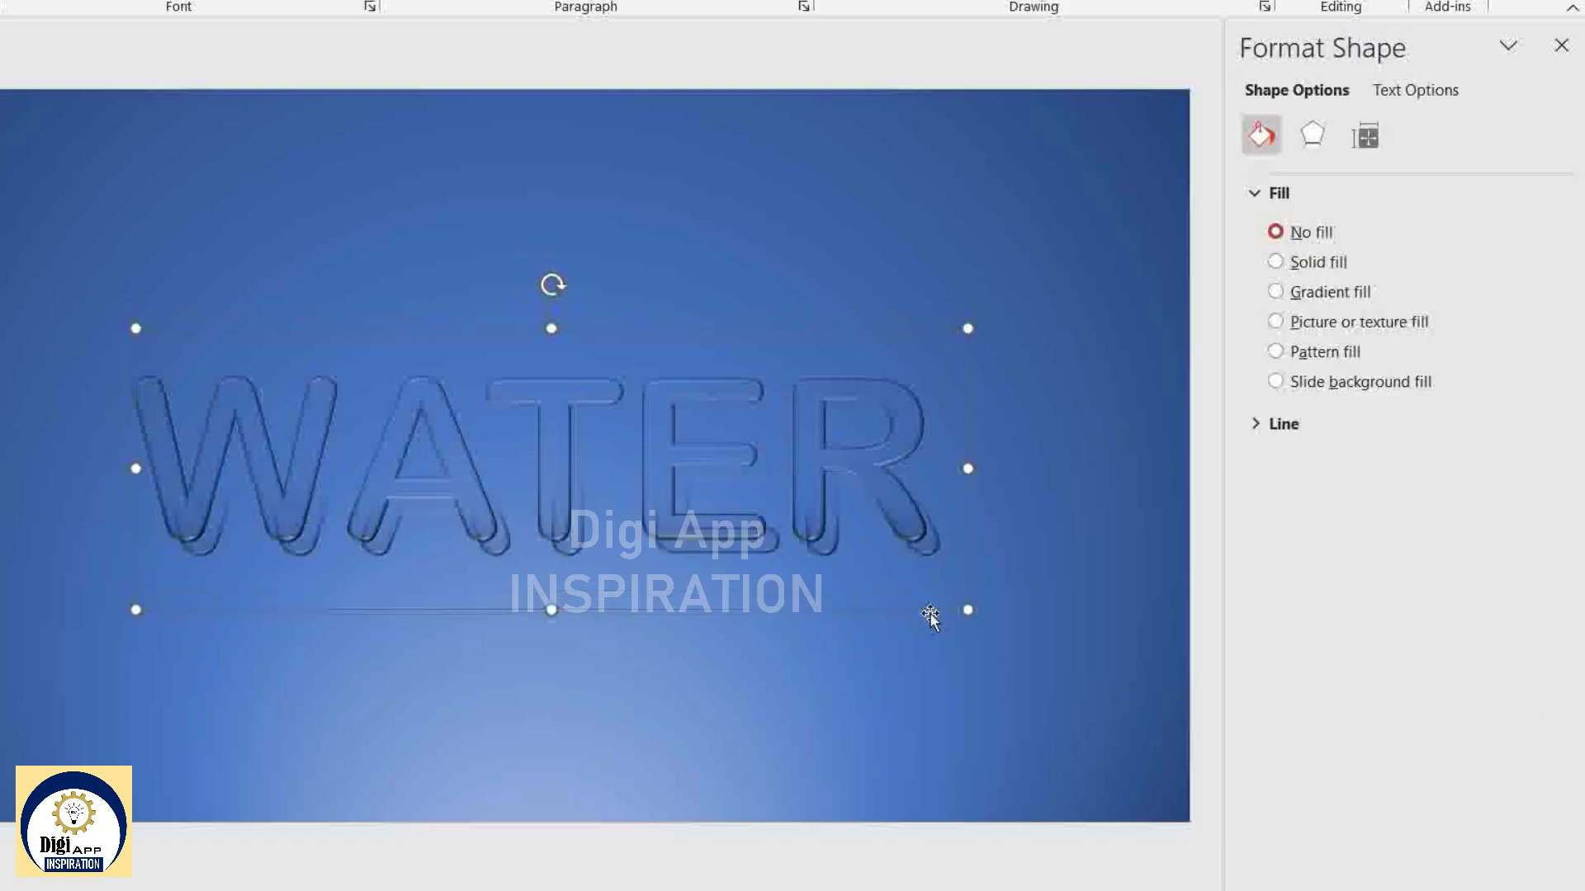
Duplicate WATER above the original and rebalance stop transparency, moving the blue stop to 39%.
drag(925, 596, 984, 319)
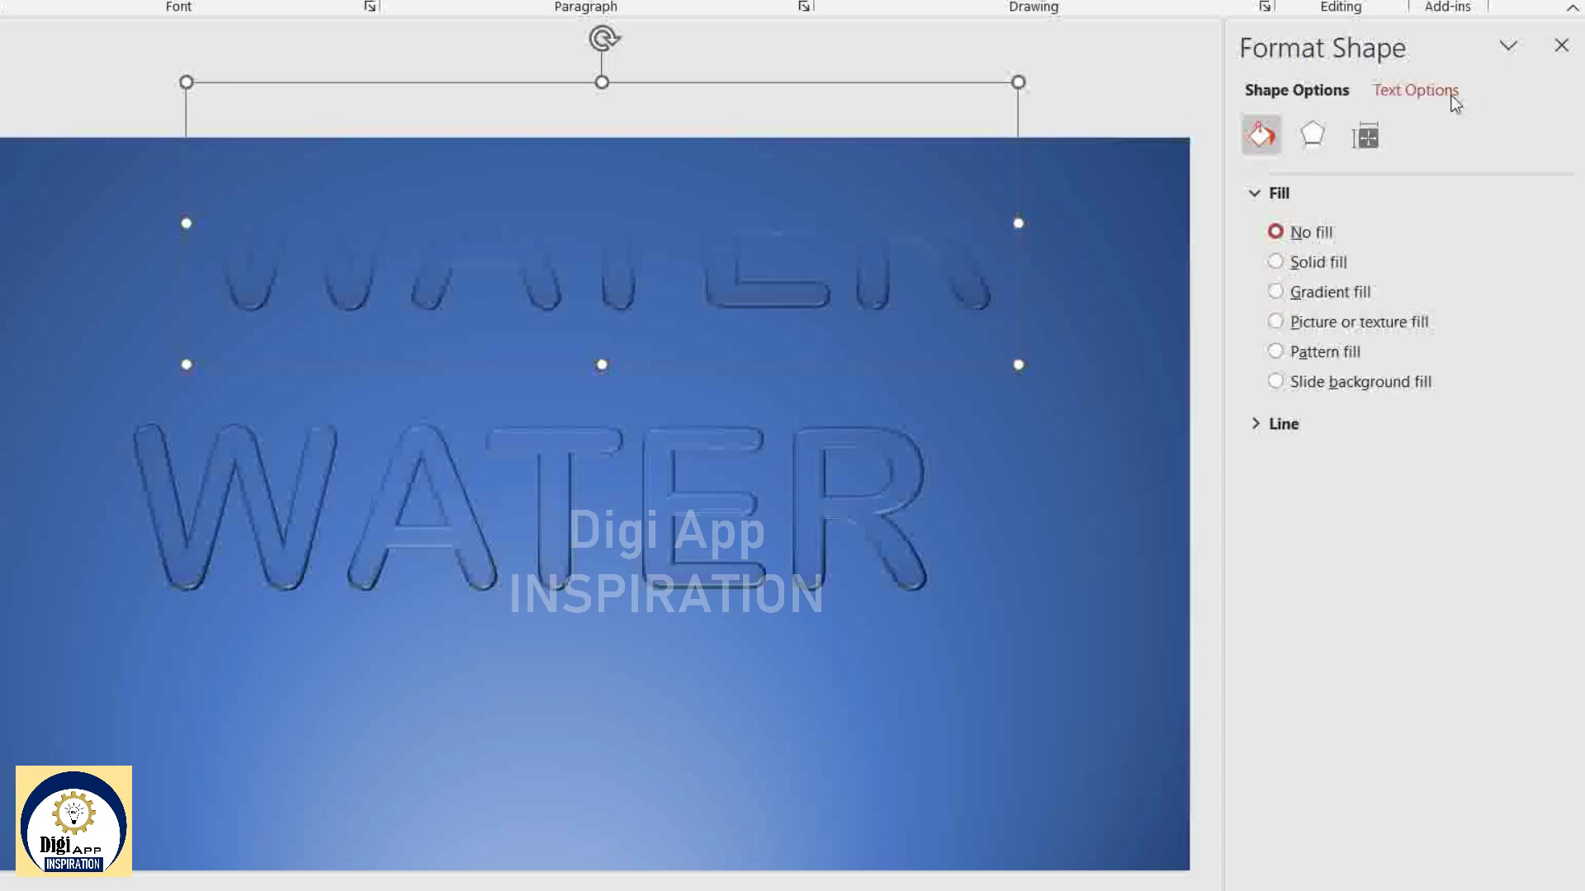
click(1446, 94)
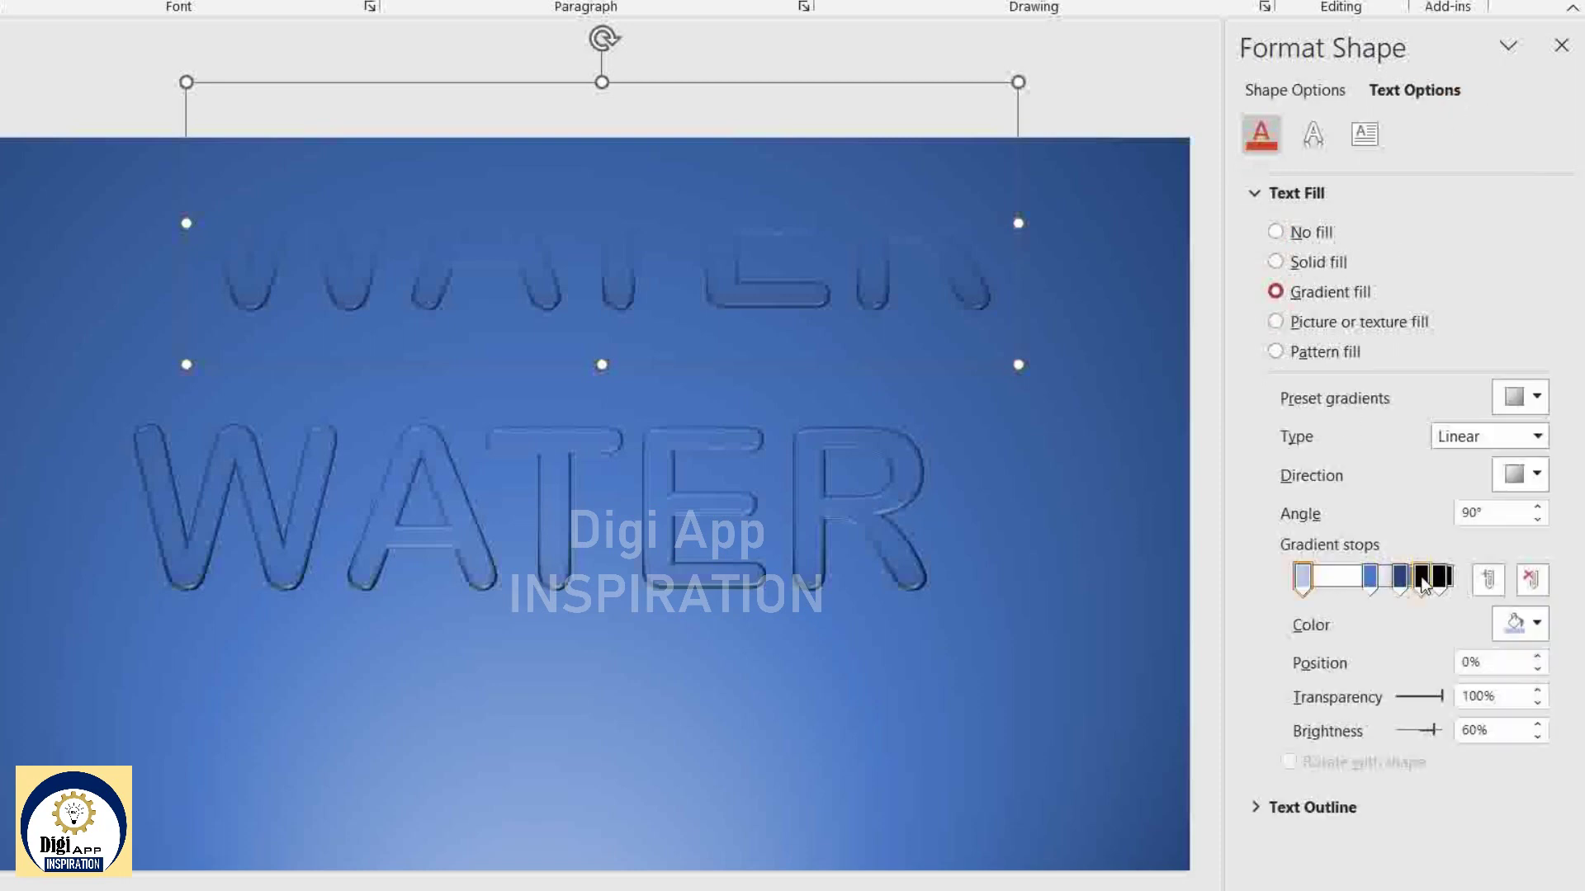
drag(1421, 579, 1442, 583)
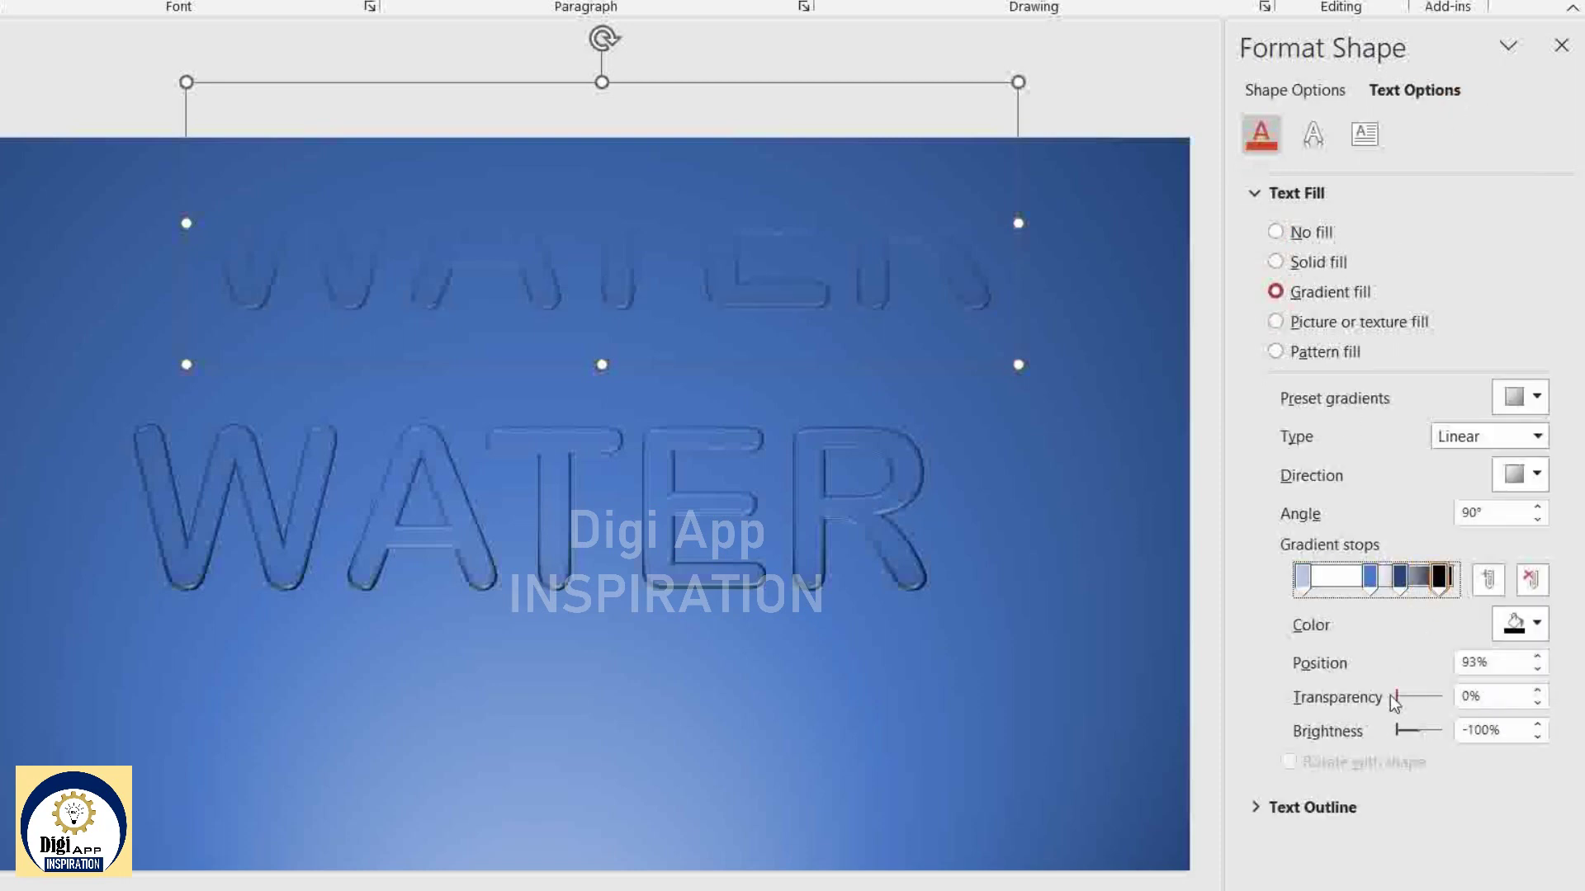
drag(1395, 702, 1446, 701)
drag(1369, 578, 1363, 582)
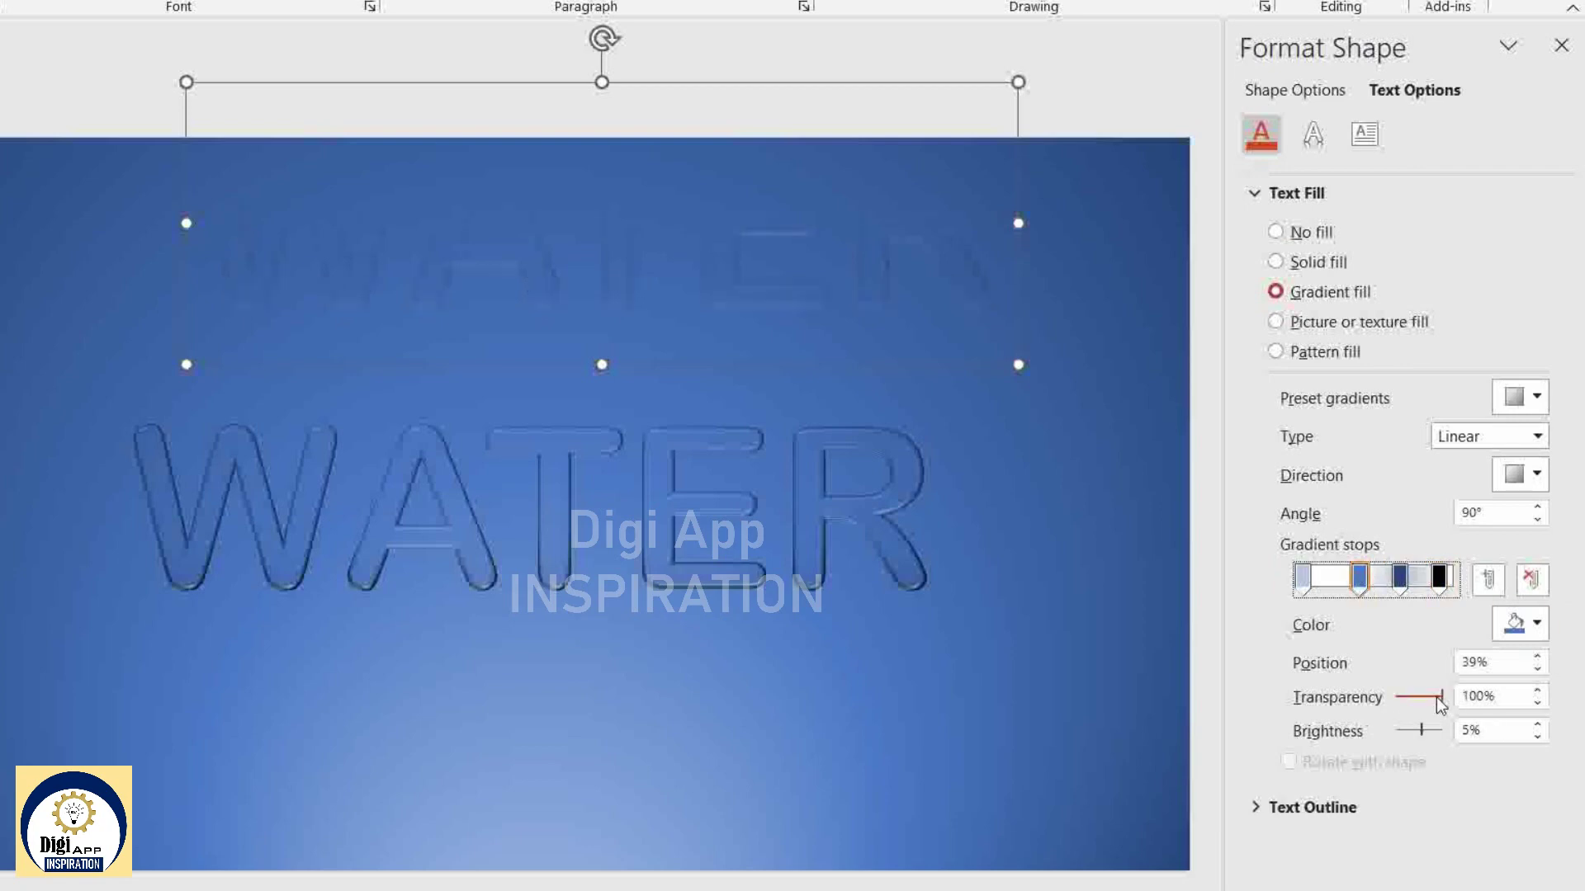
drag(1440, 703, 1348, 625)
click(1305, 582)
drag(1440, 700, 1331, 694)
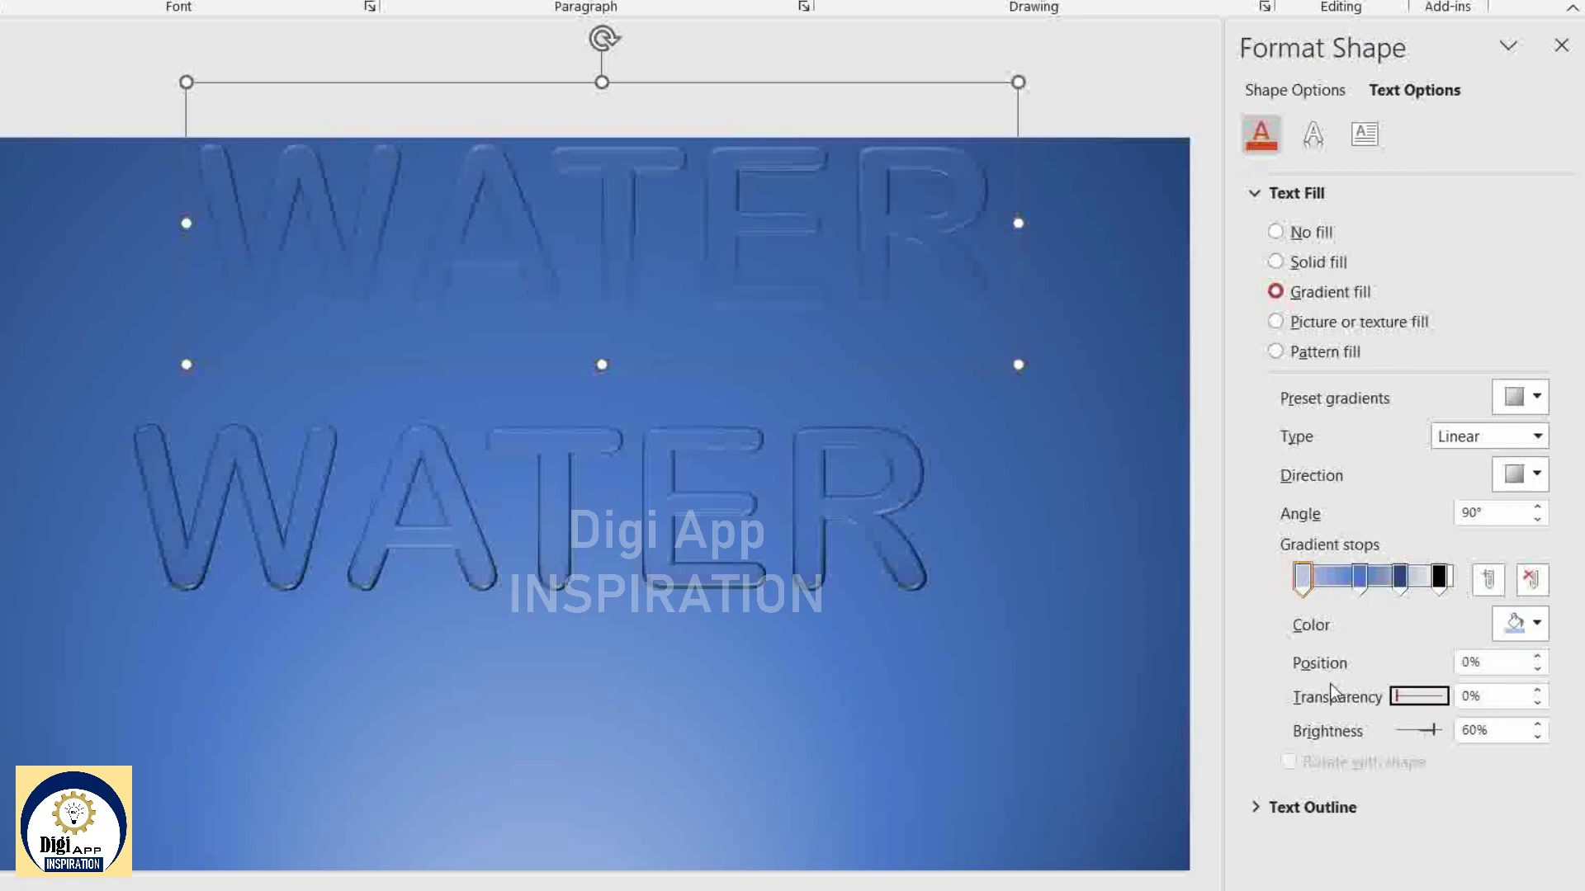
click(1401, 576)
click(1399, 578)
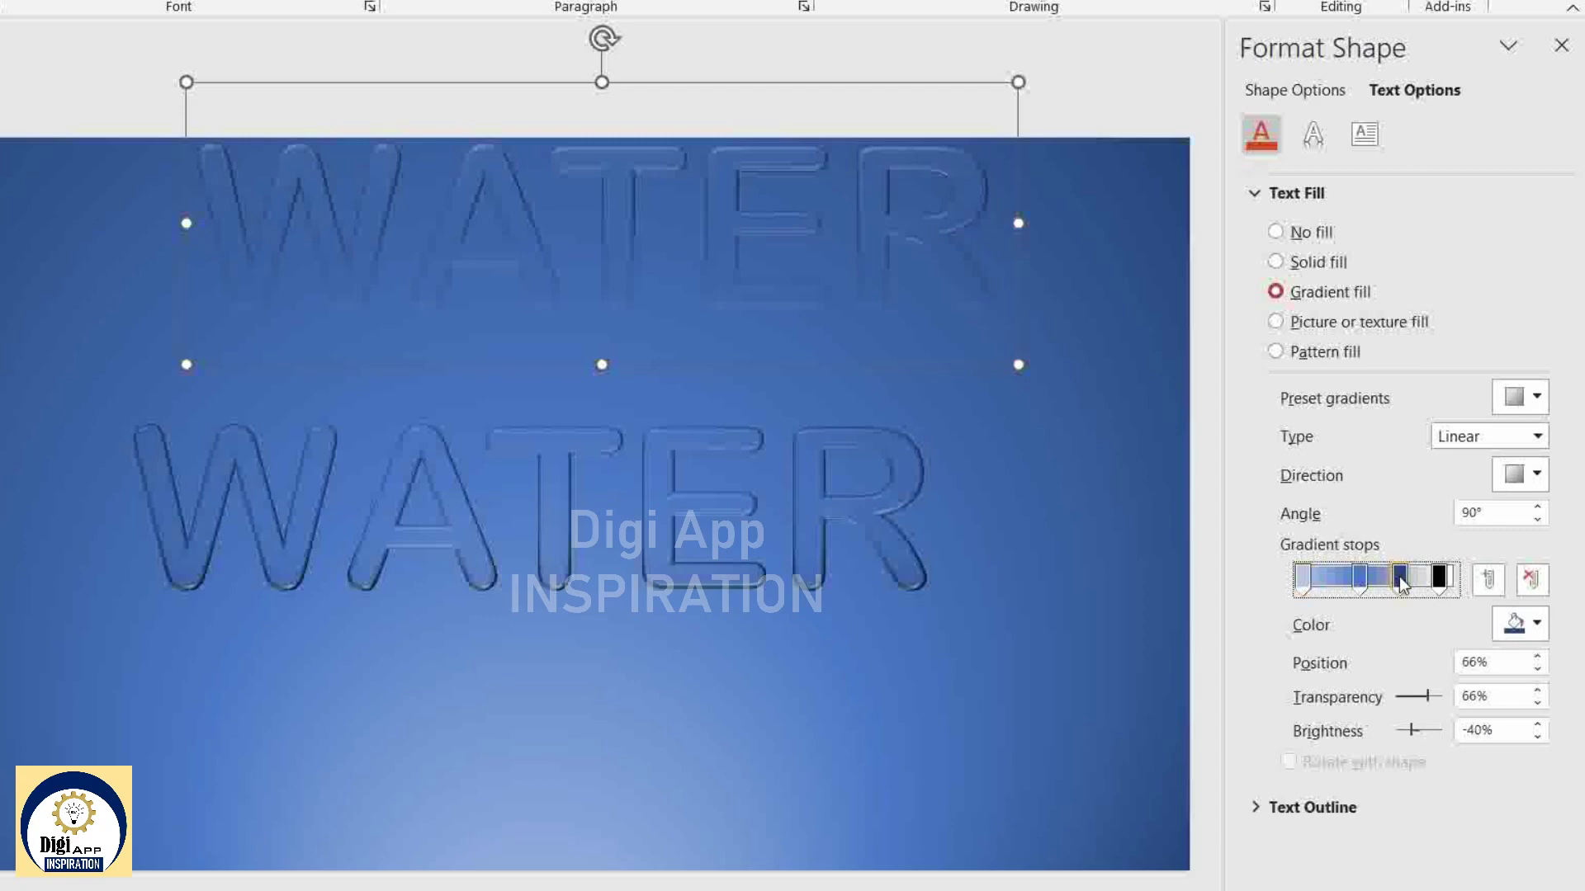
drag(1428, 700, 1441, 699)
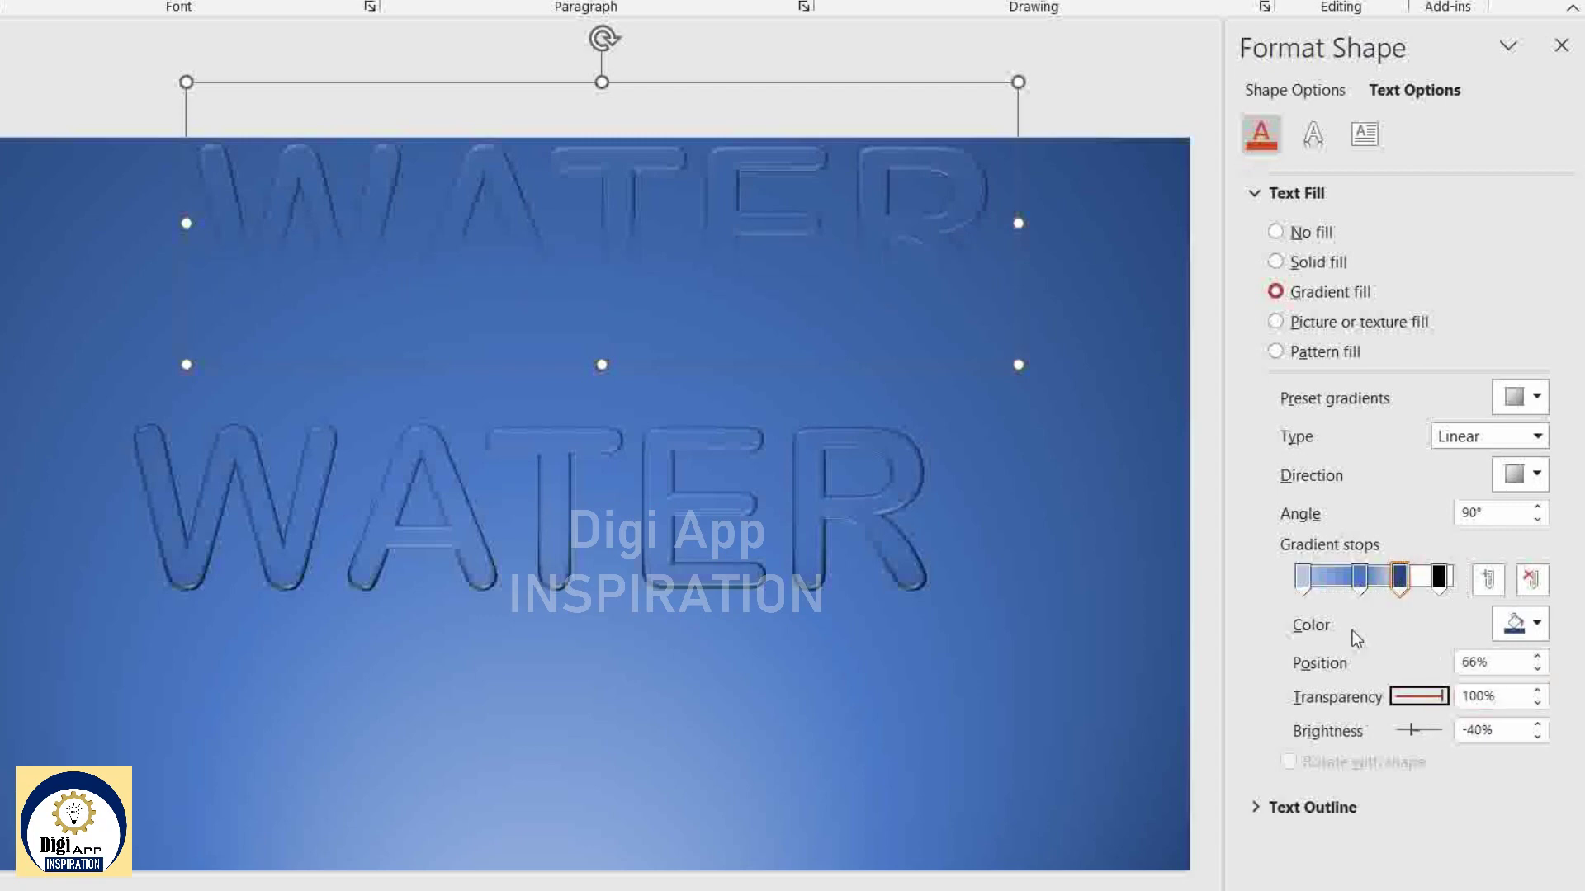
Add a gradient stop and make the first stop black at the 5% position.
click(1303, 578)
click(1537, 623)
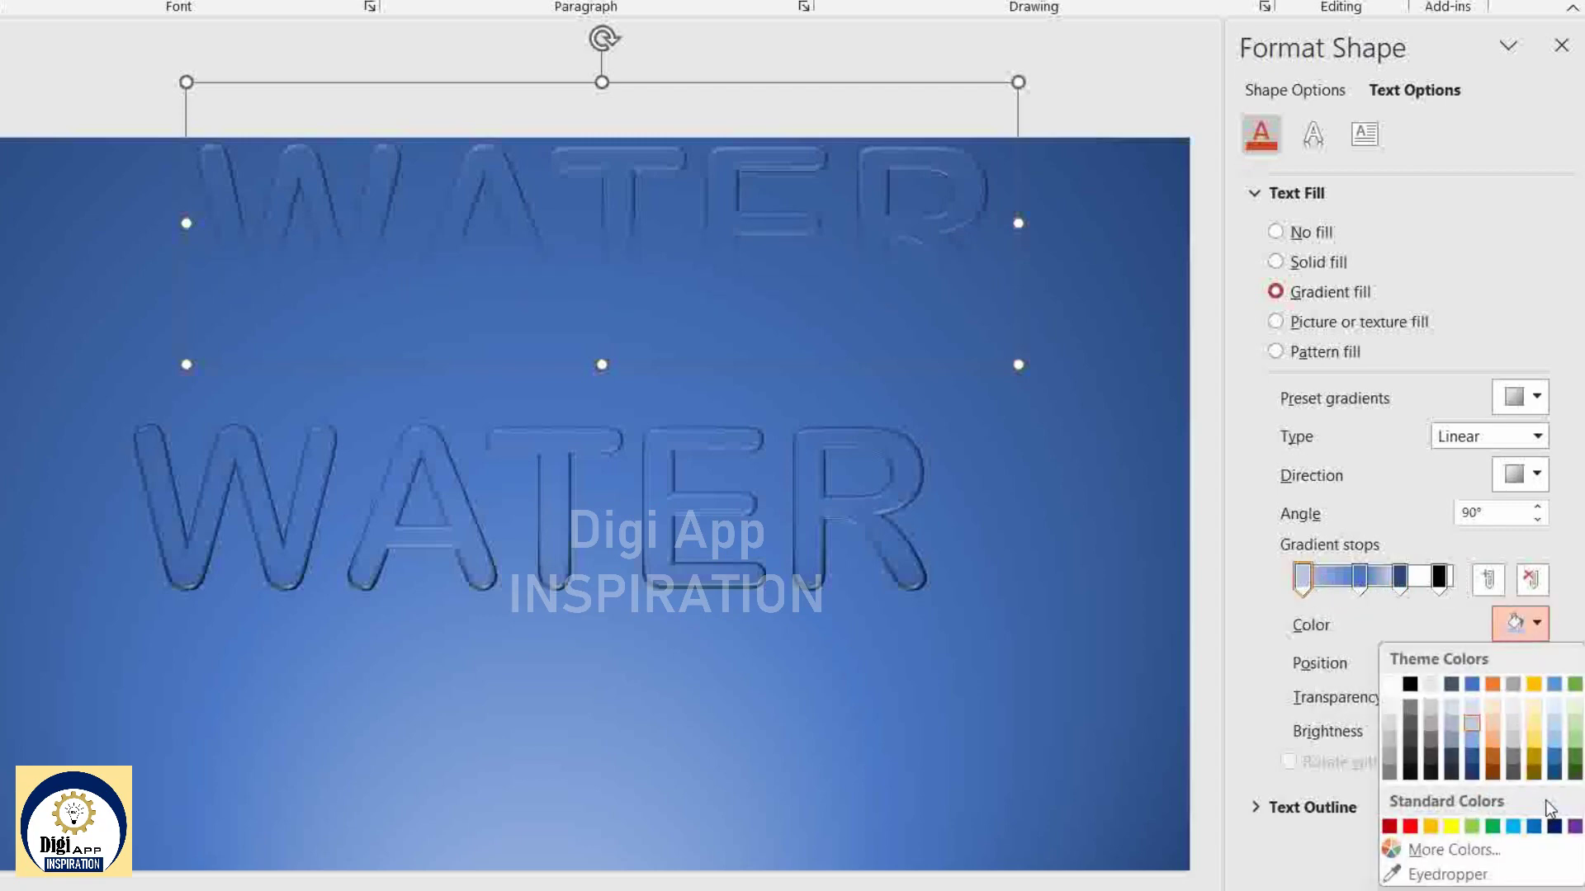
click(1554, 826)
click(1327, 577)
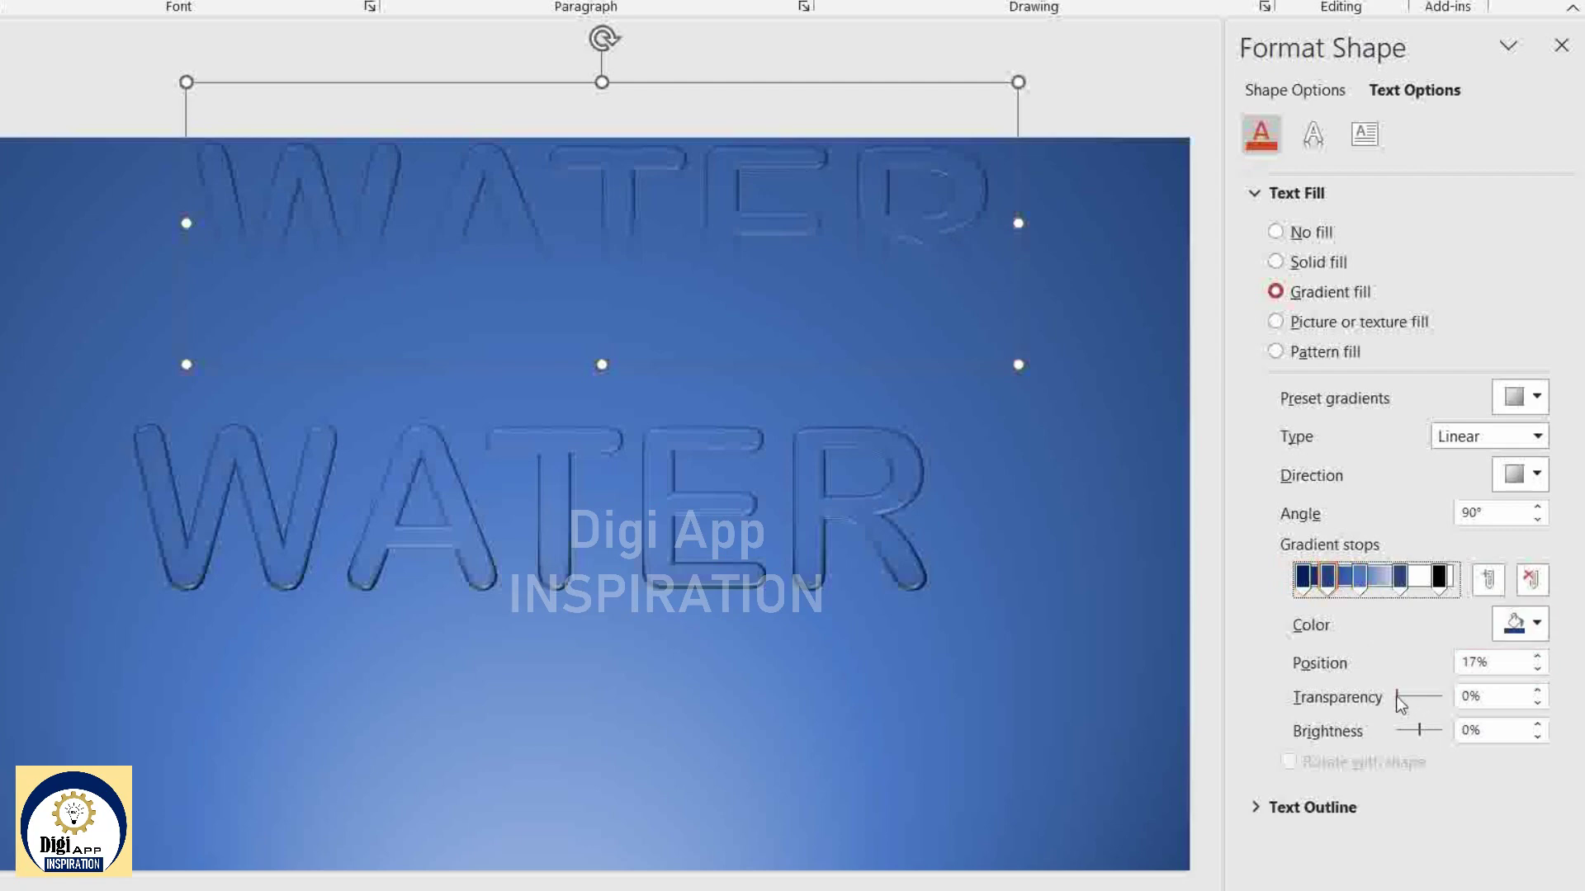
click(1301, 577)
drag(1418, 733, 1376, 730)
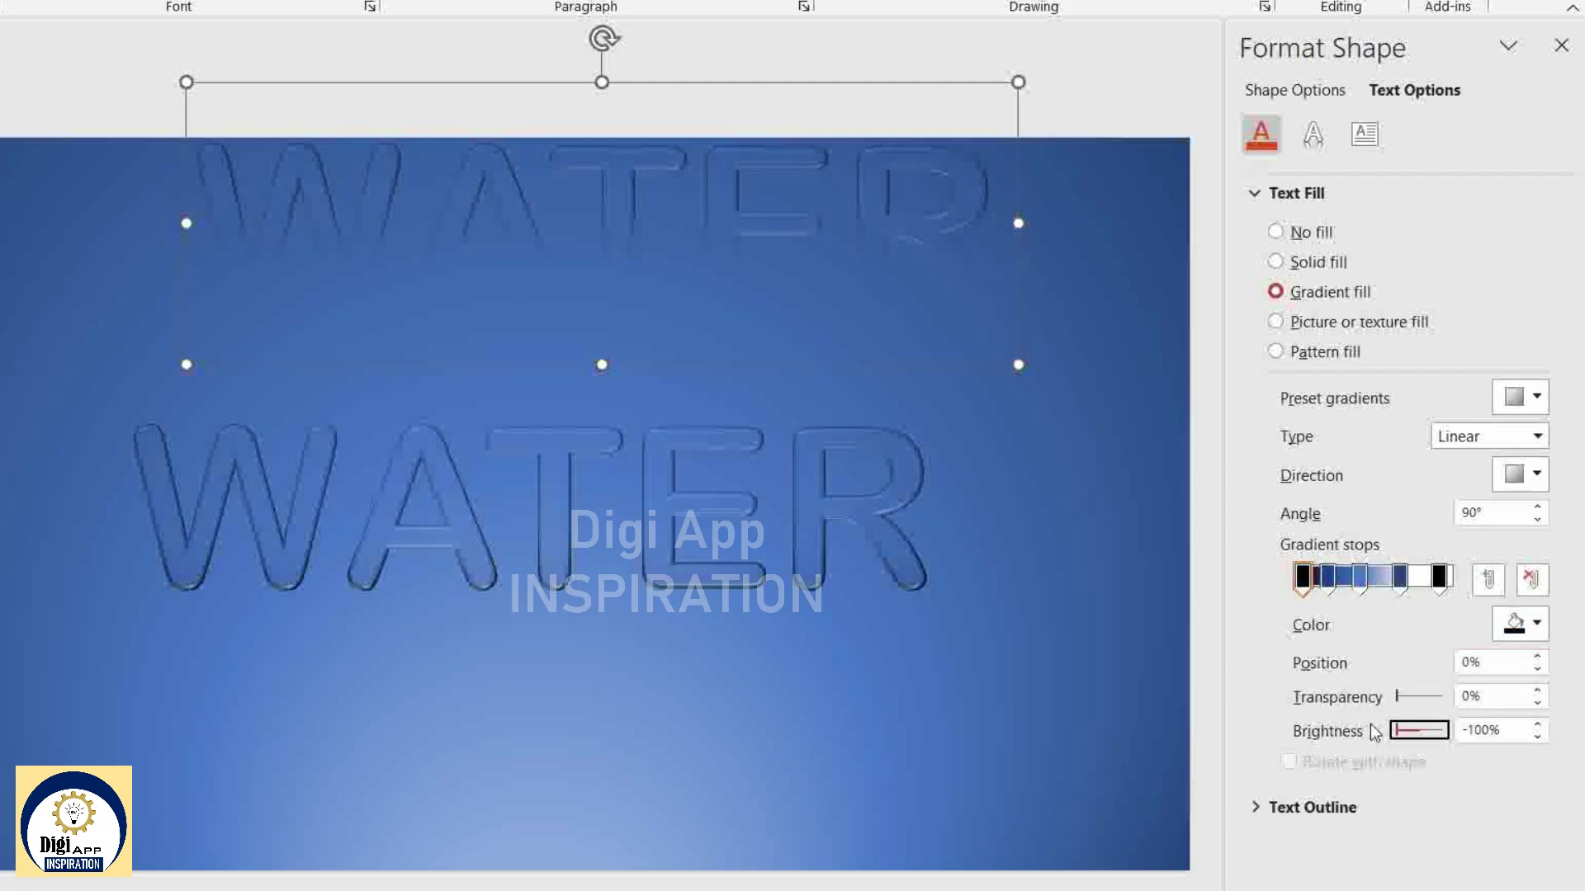
drag(1303, 578, 1337, 578)
Colour the 24% stop black at 46% transparency and move the copy over the original.
click(1330, 577)
click(1314, 578)
click(1534, 625)
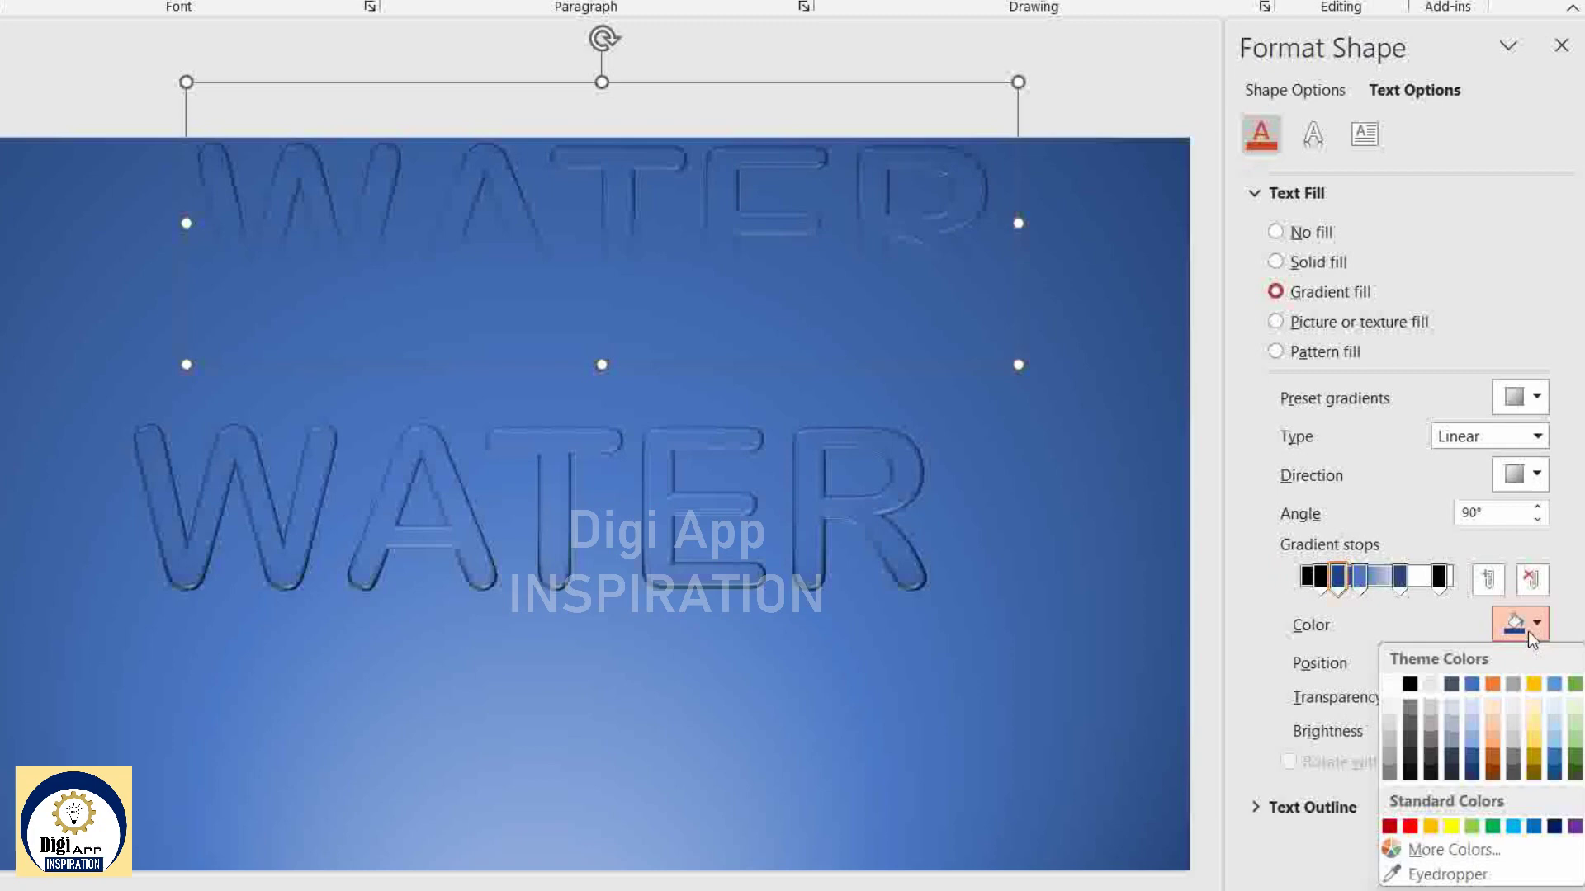
click(1416, 693)
drag(1020, 239, 949, 475)
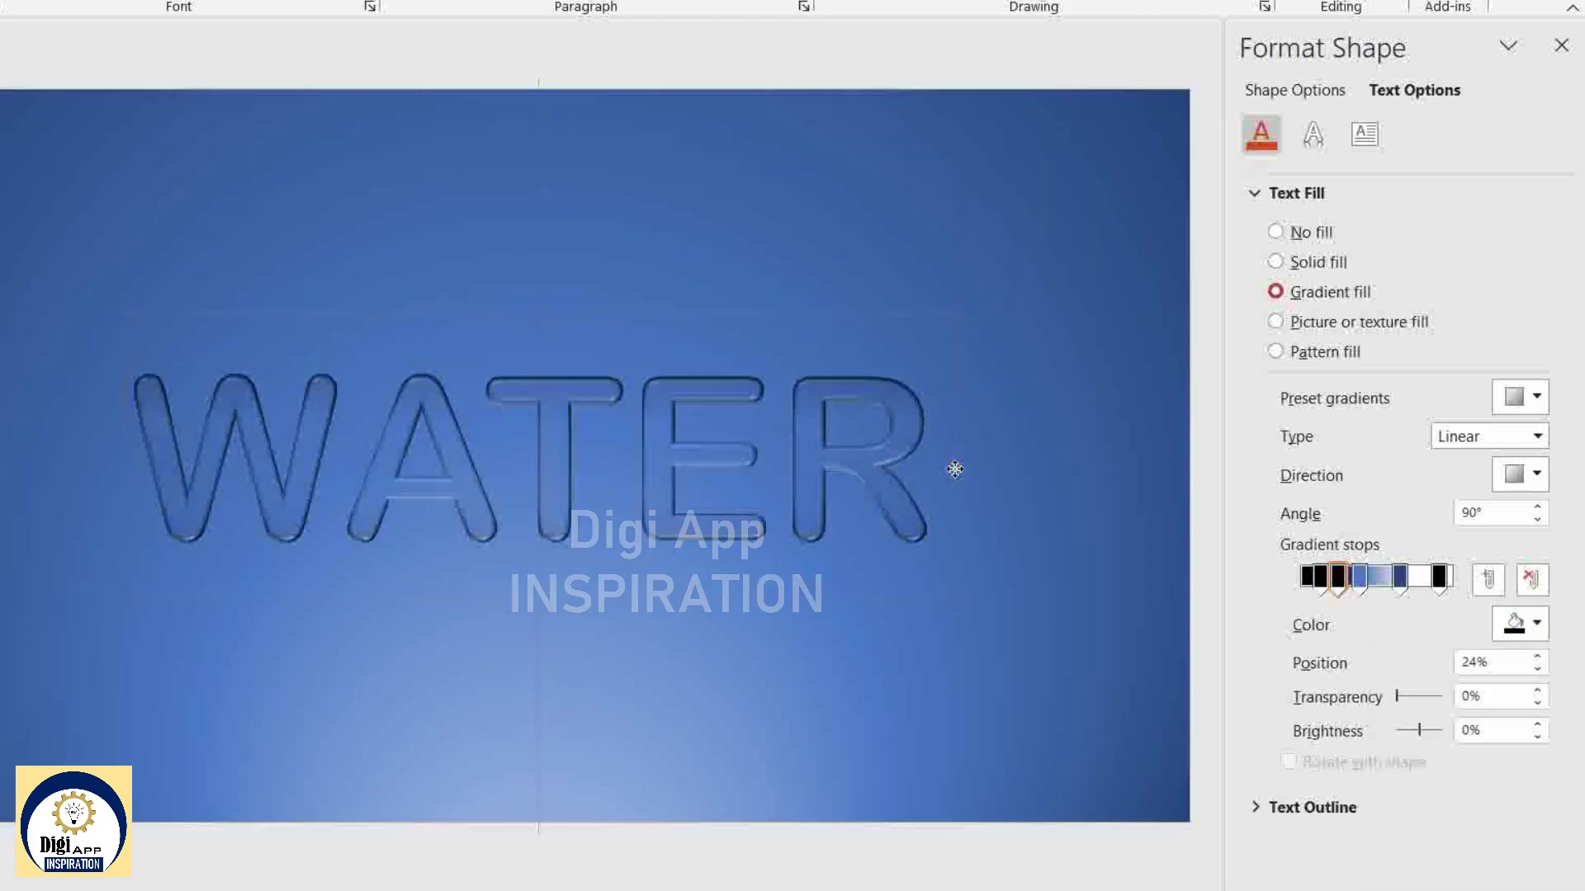
drag(1397, 696, 1419, 682)
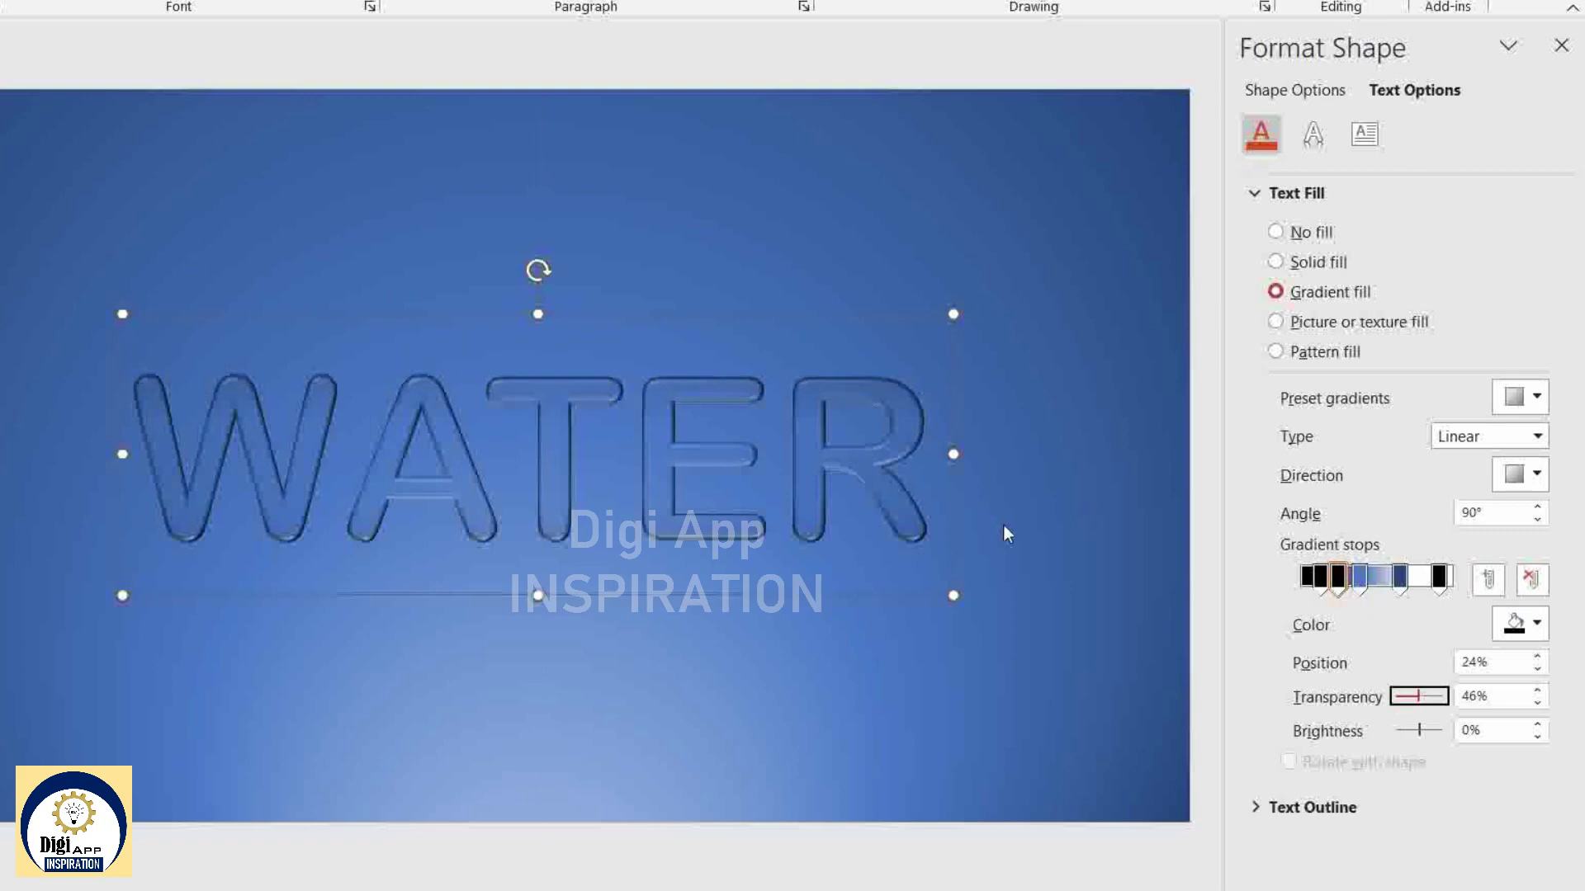
Move the copy above the original and turn its first gradient stop white.
drag(954, 423, 940, 228)
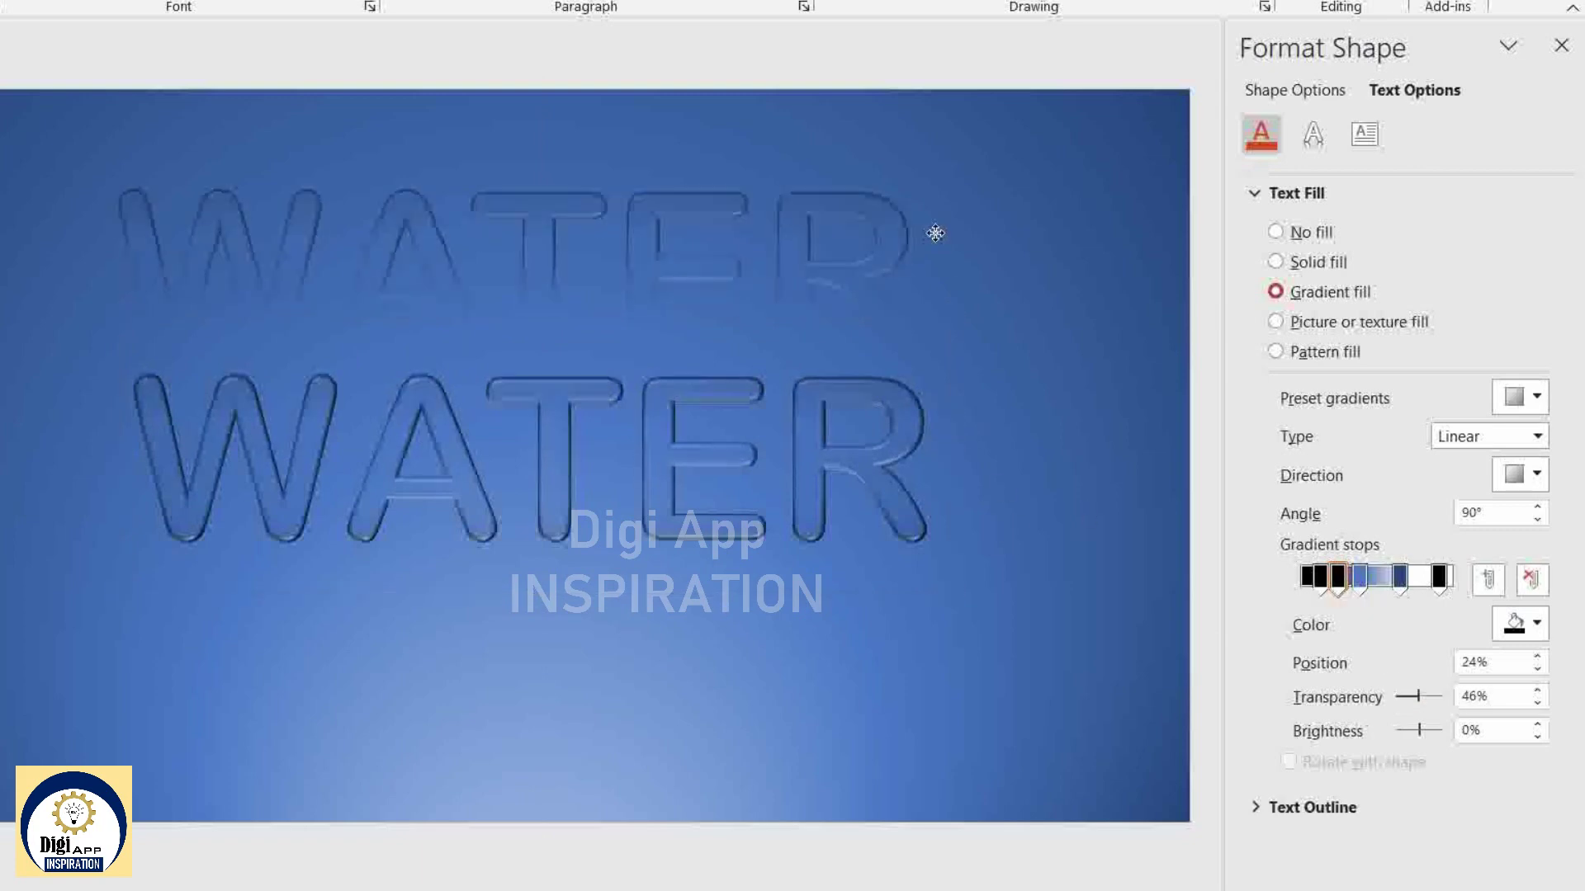
click(1306, 576)
click(1518, 624)
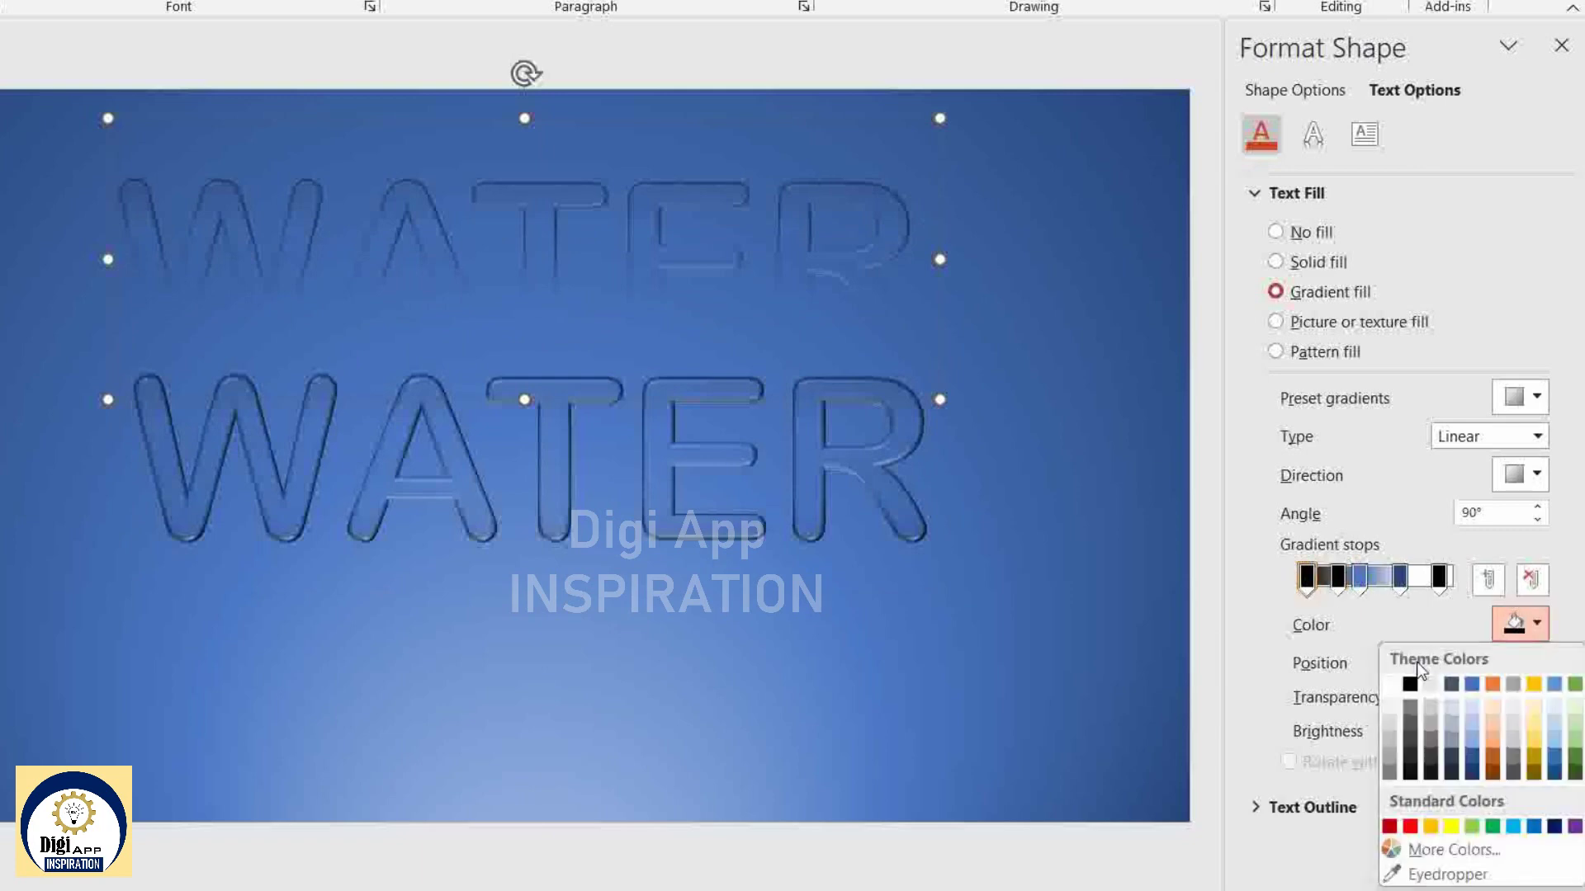
click(1389, 683)
Turn the third stop white at 23% and lay the copy back over the original WATER.
click(1338, 576)
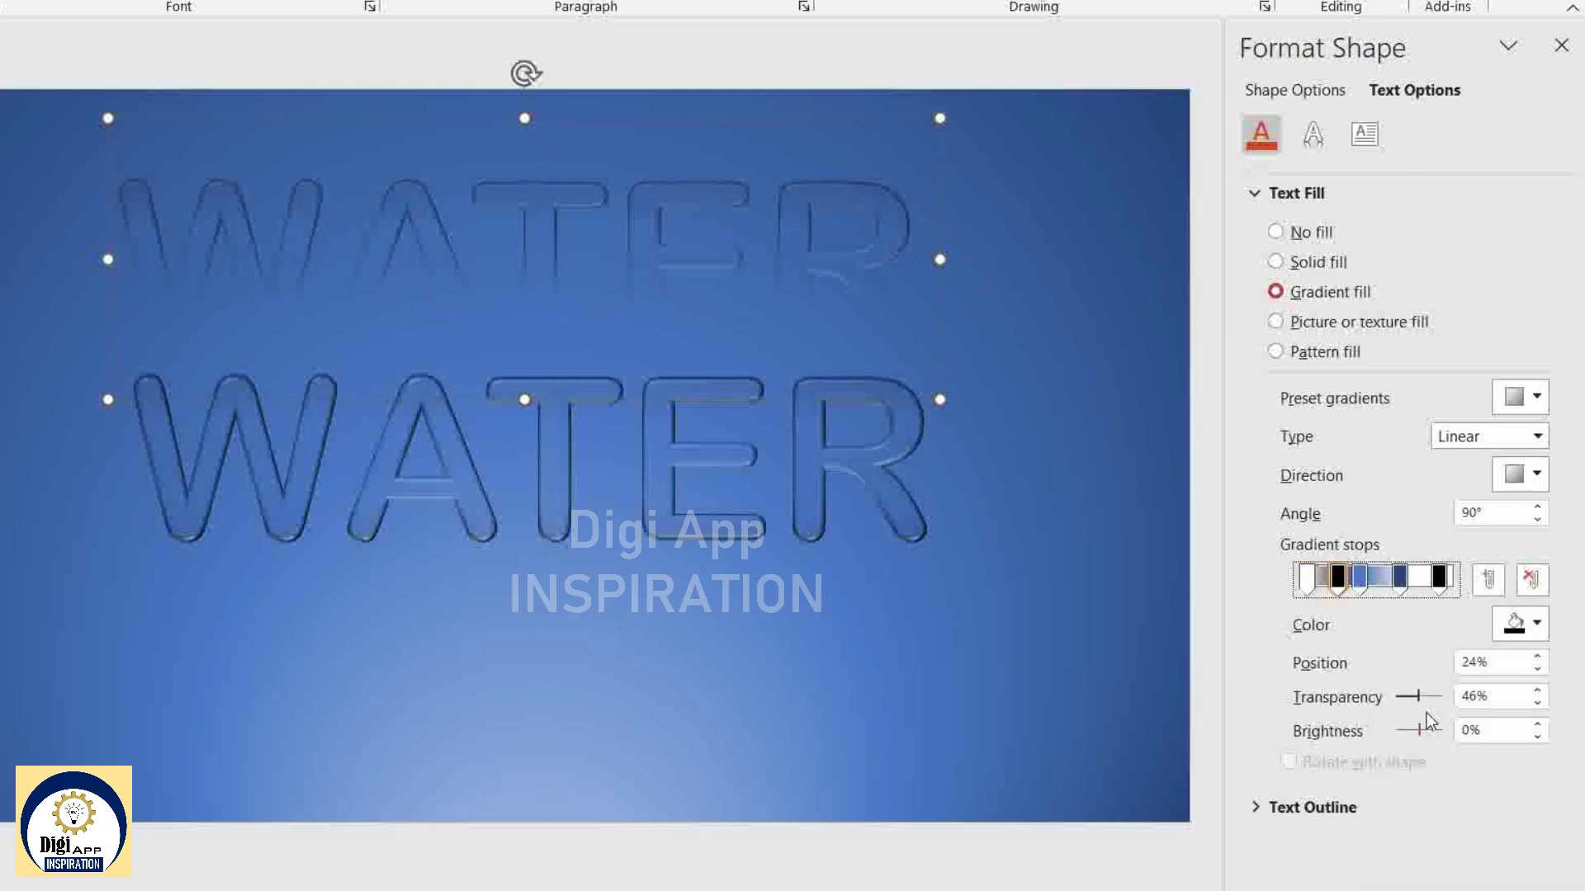
click(1307, 579)
click(1338, 576)
click(1519, 624)
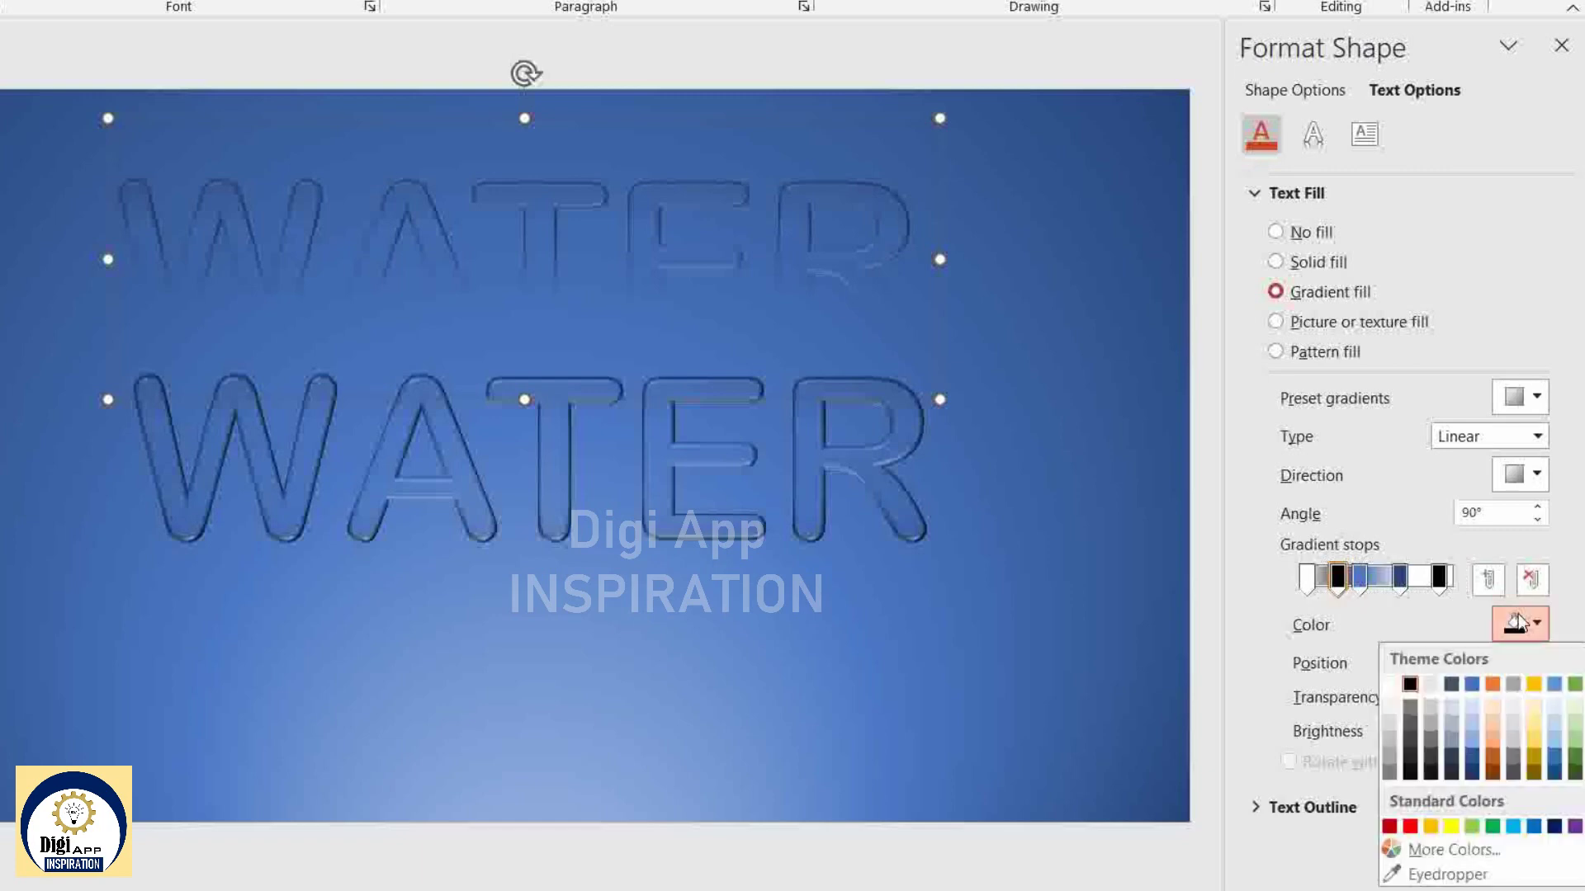
click(1390, 685)
click(1334, 580)
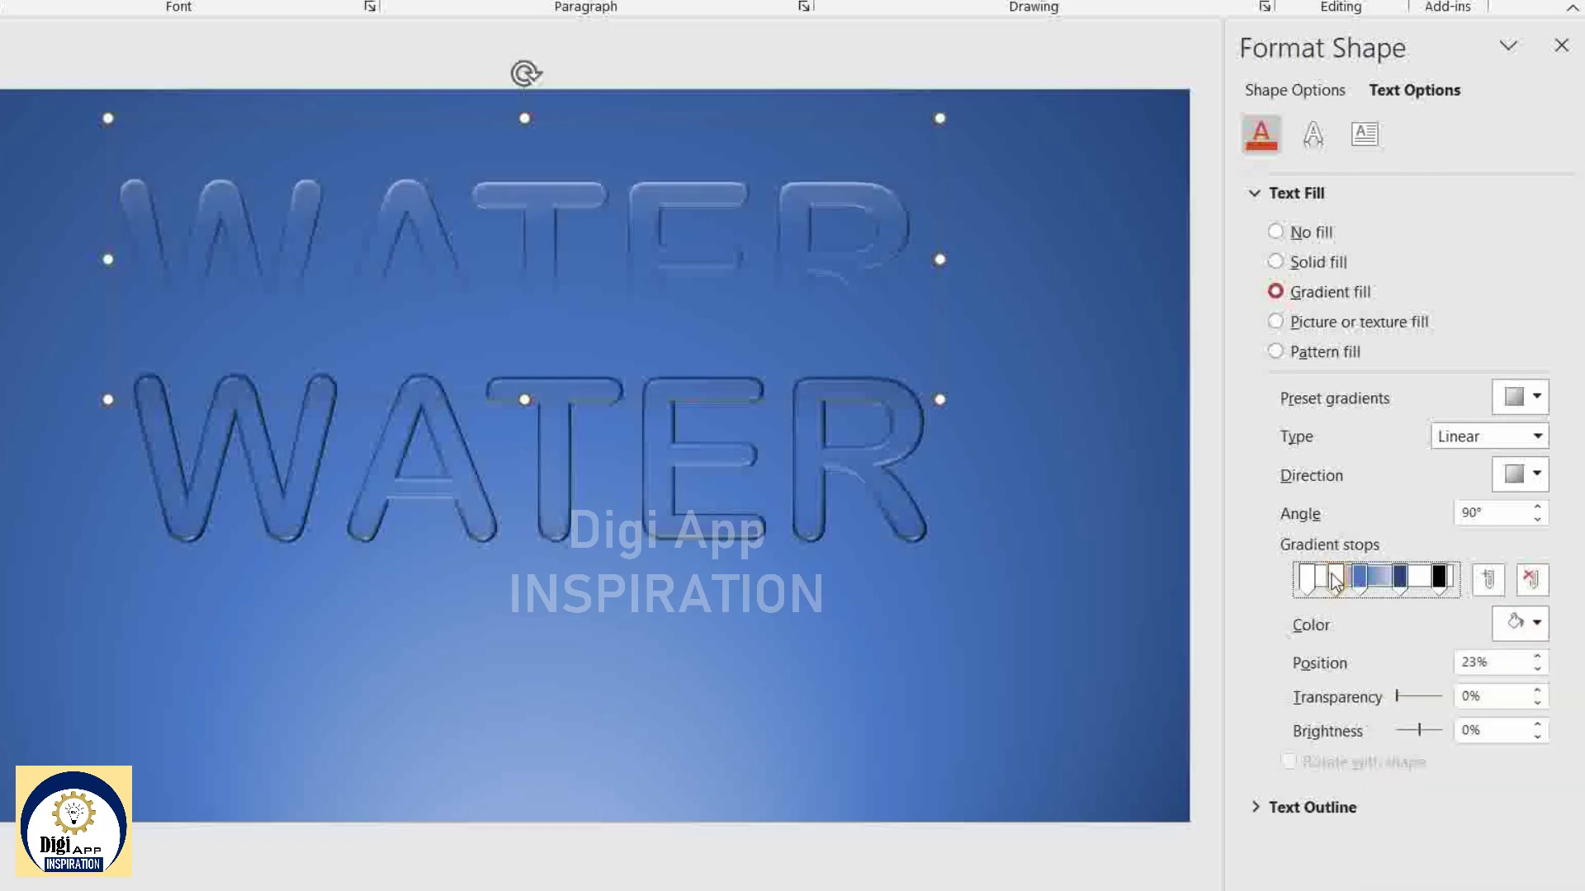
drag(946, 297, 960, 493)
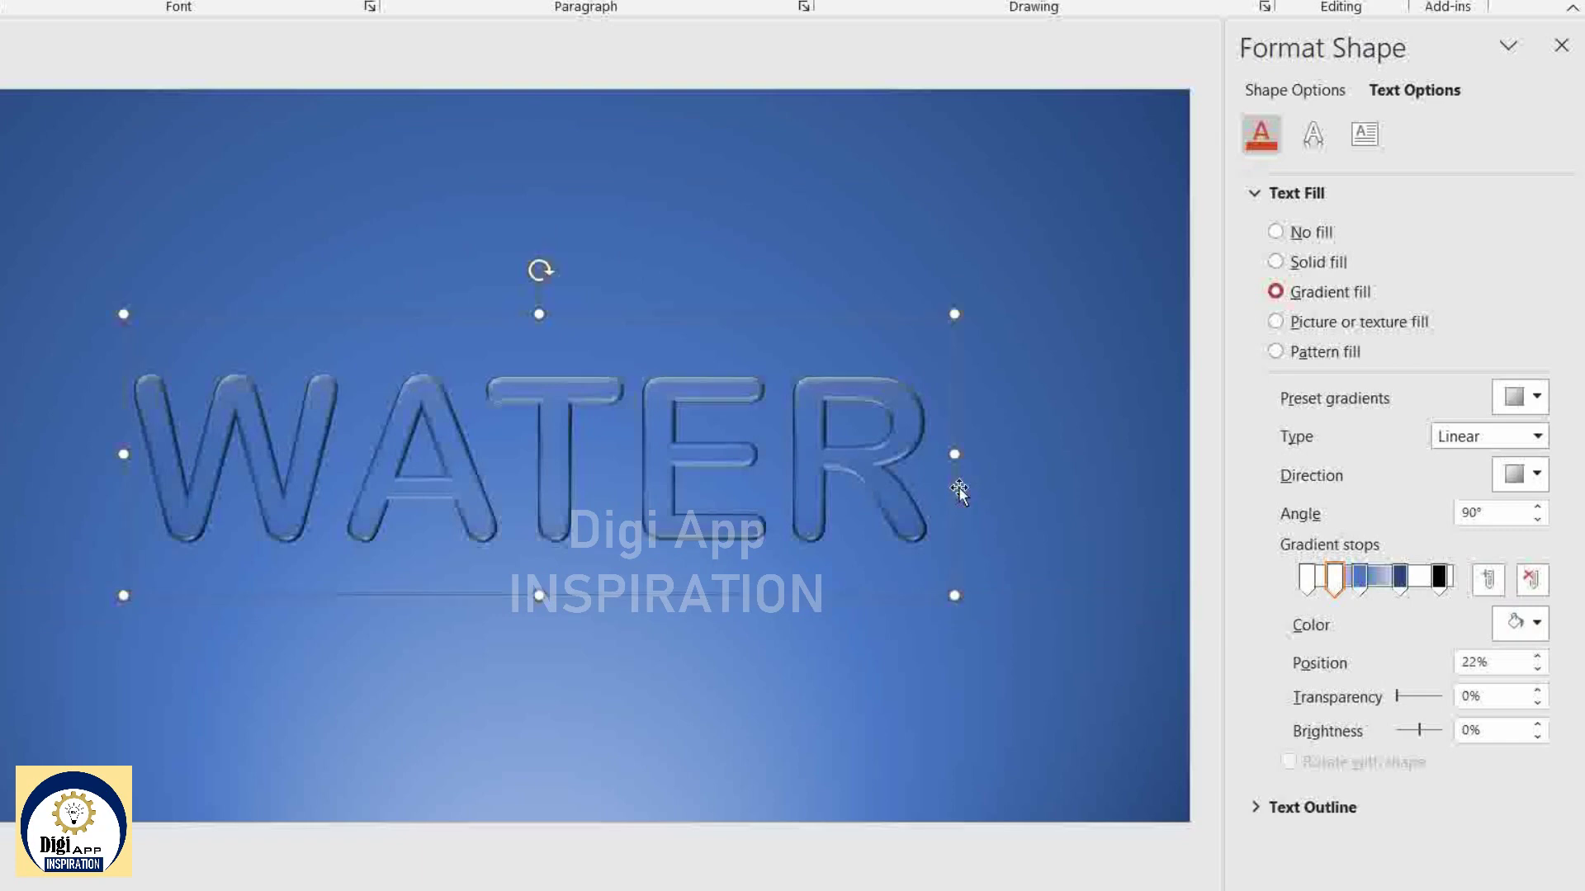
click(979, 423)
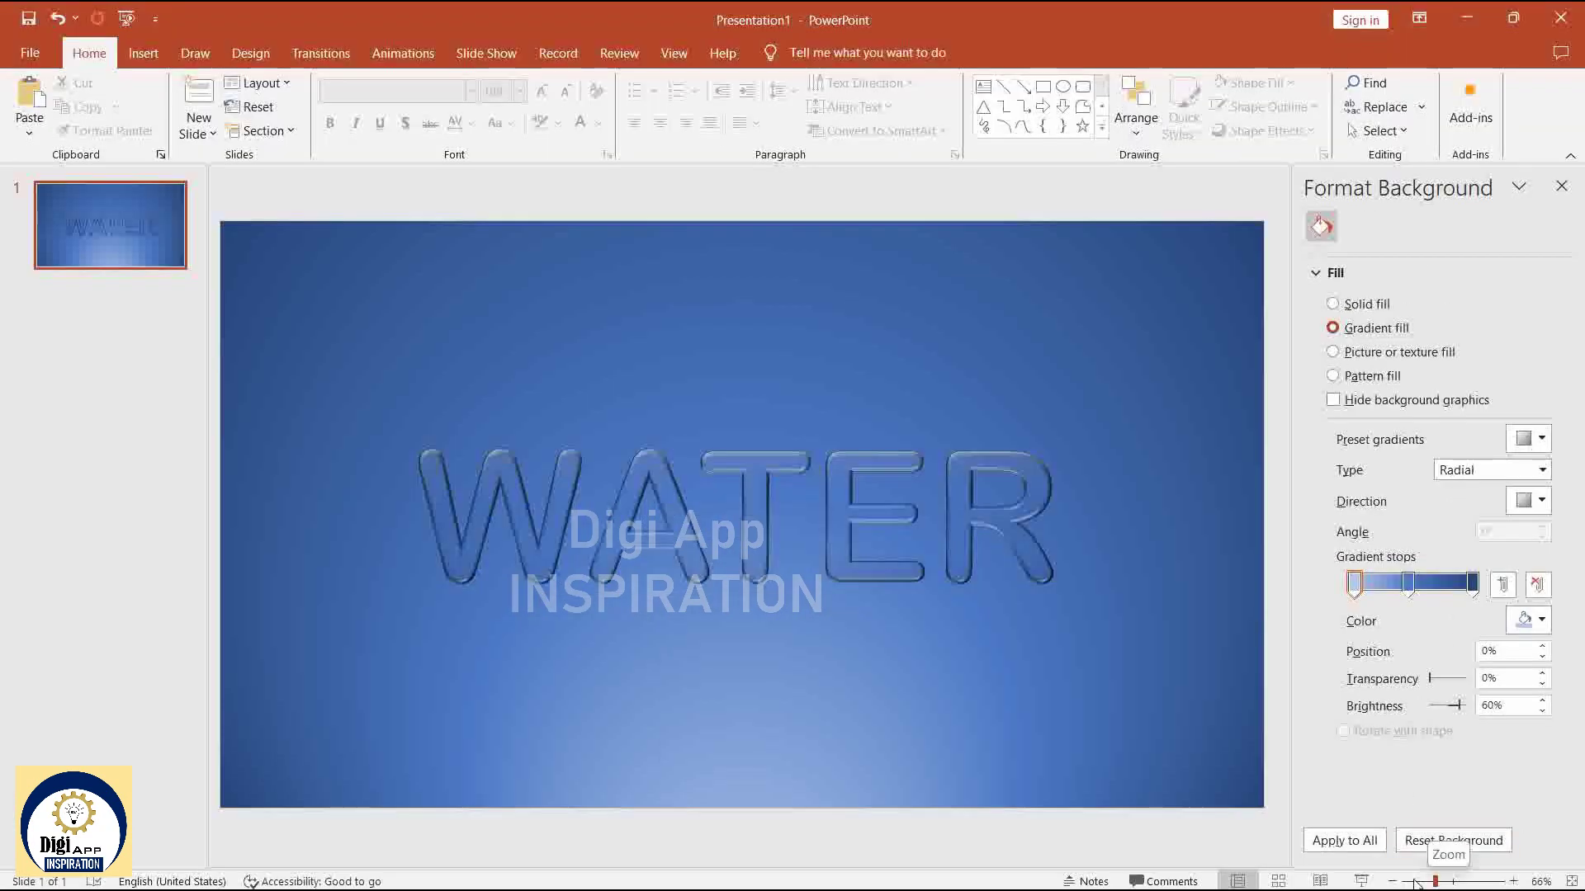
click(1438, 882)
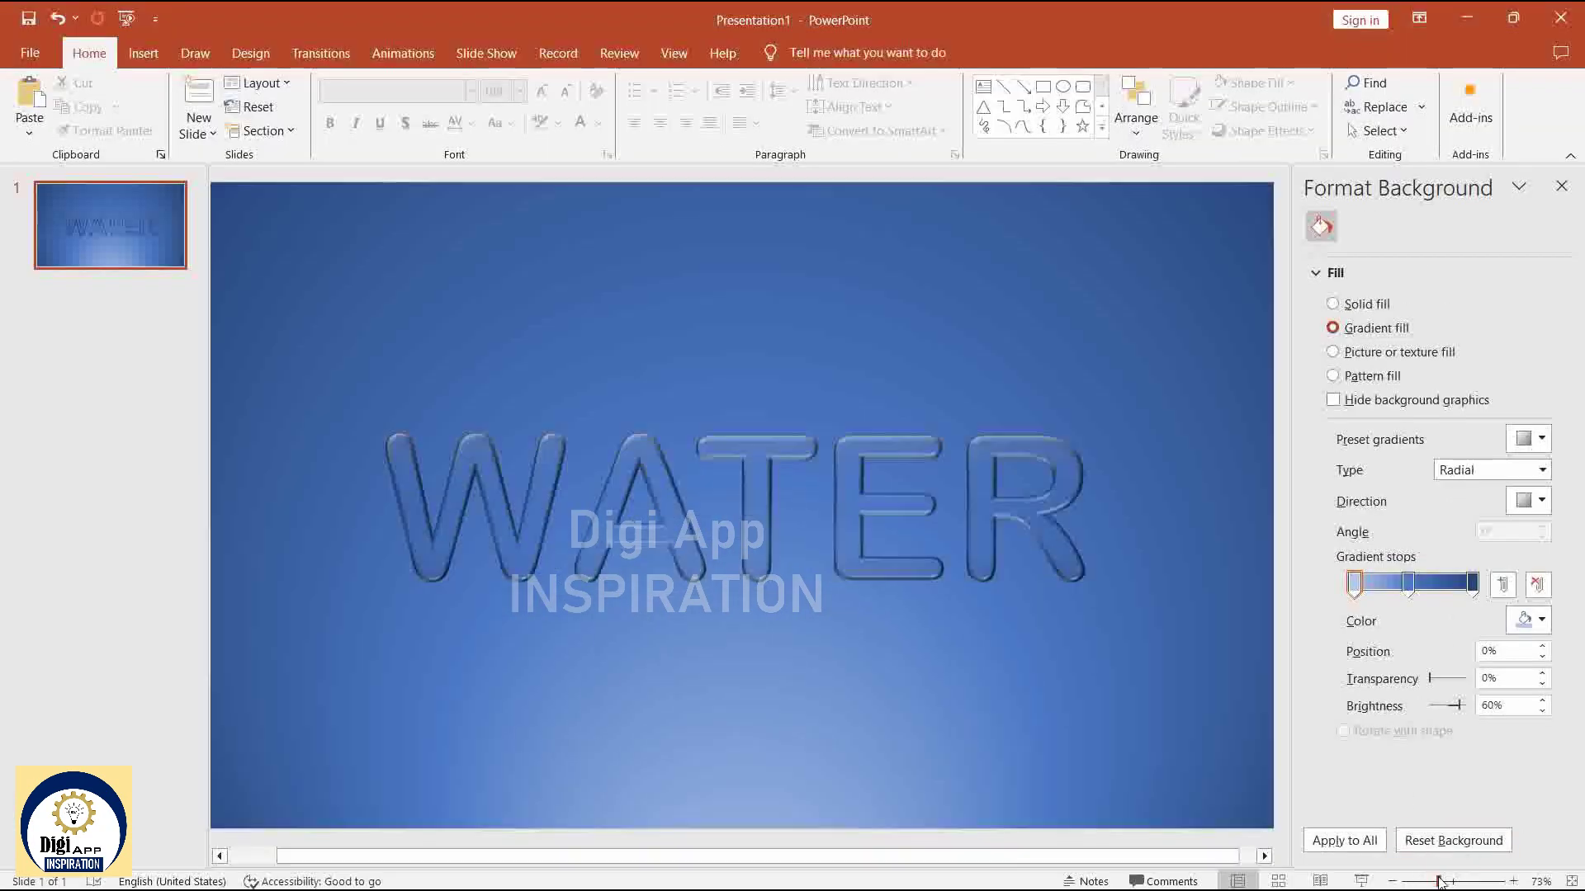
mouse_move(1439, 881)
mouse_down()
mouse_move(1475, 883)
mouse_move(1443, 883)
mouse_up()
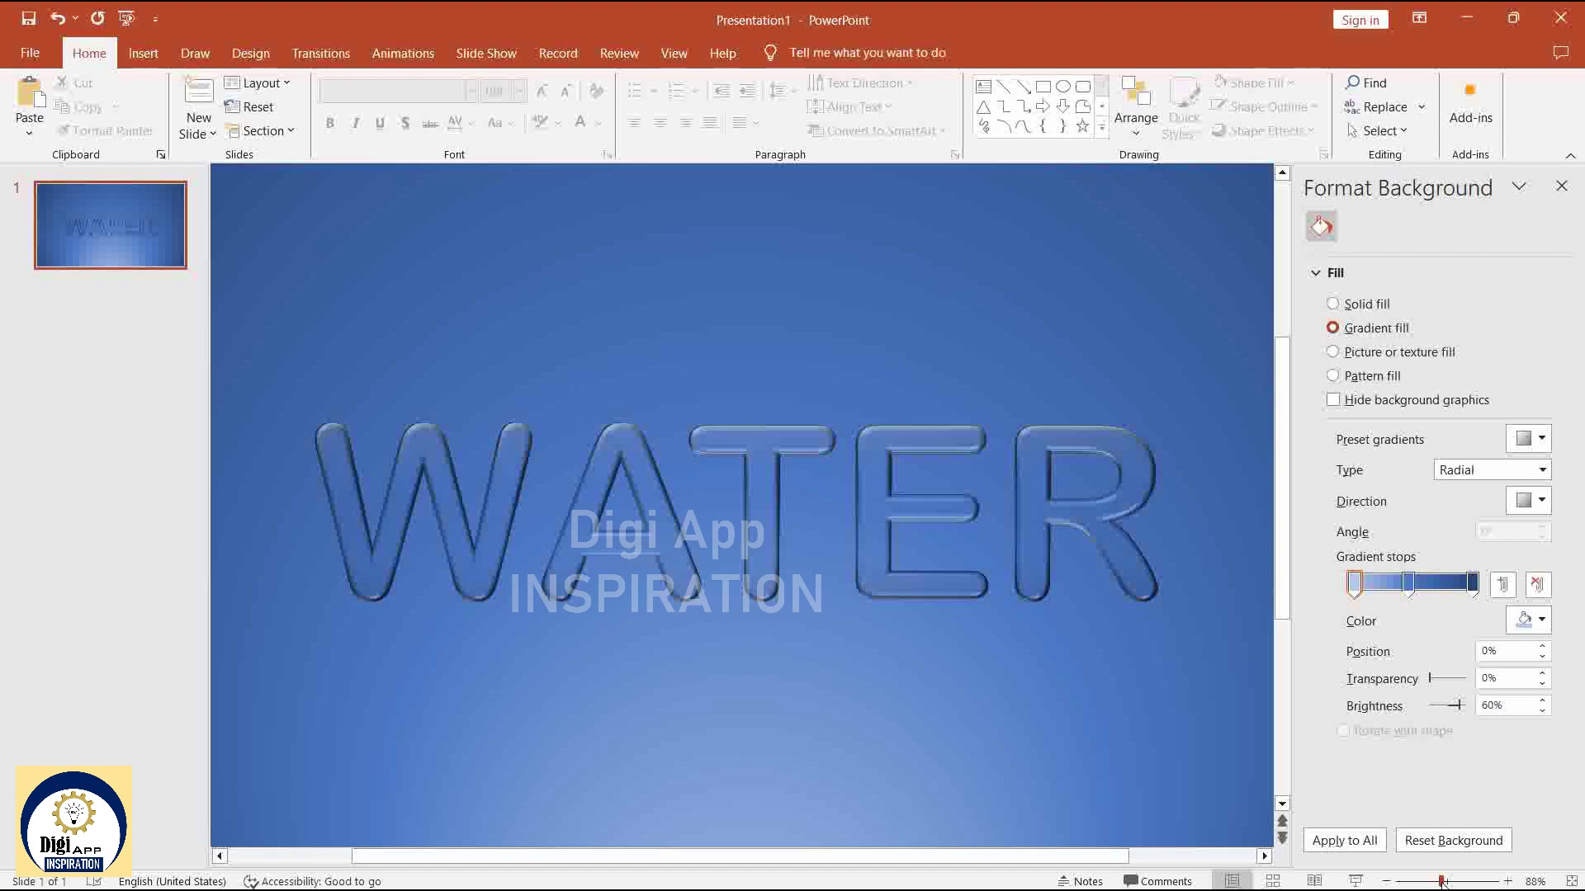
click(1355, 882)
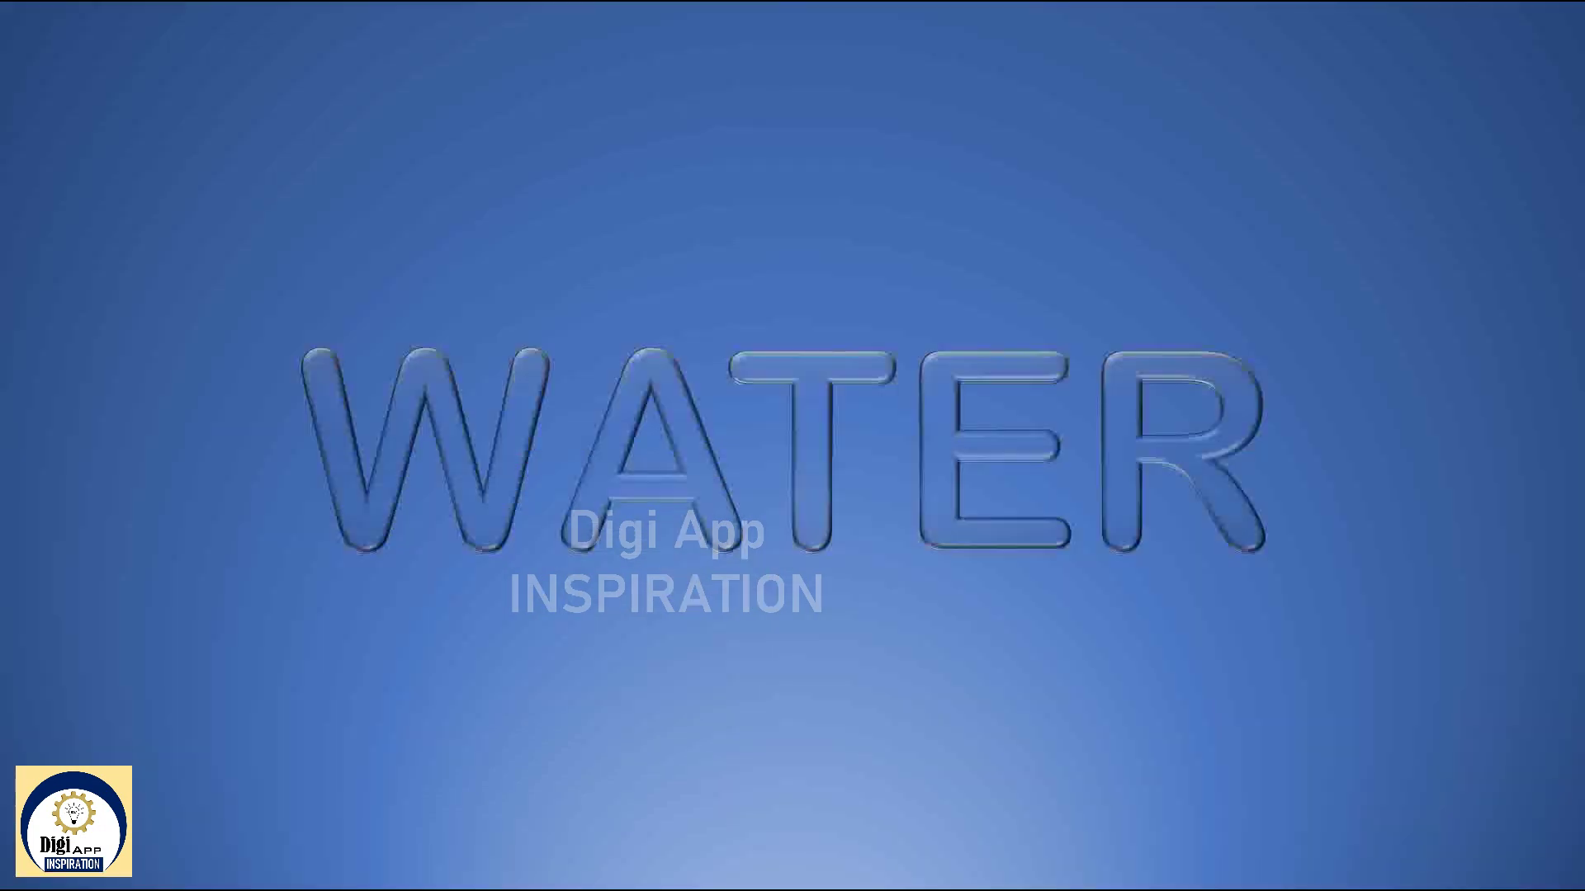
key(Escape)
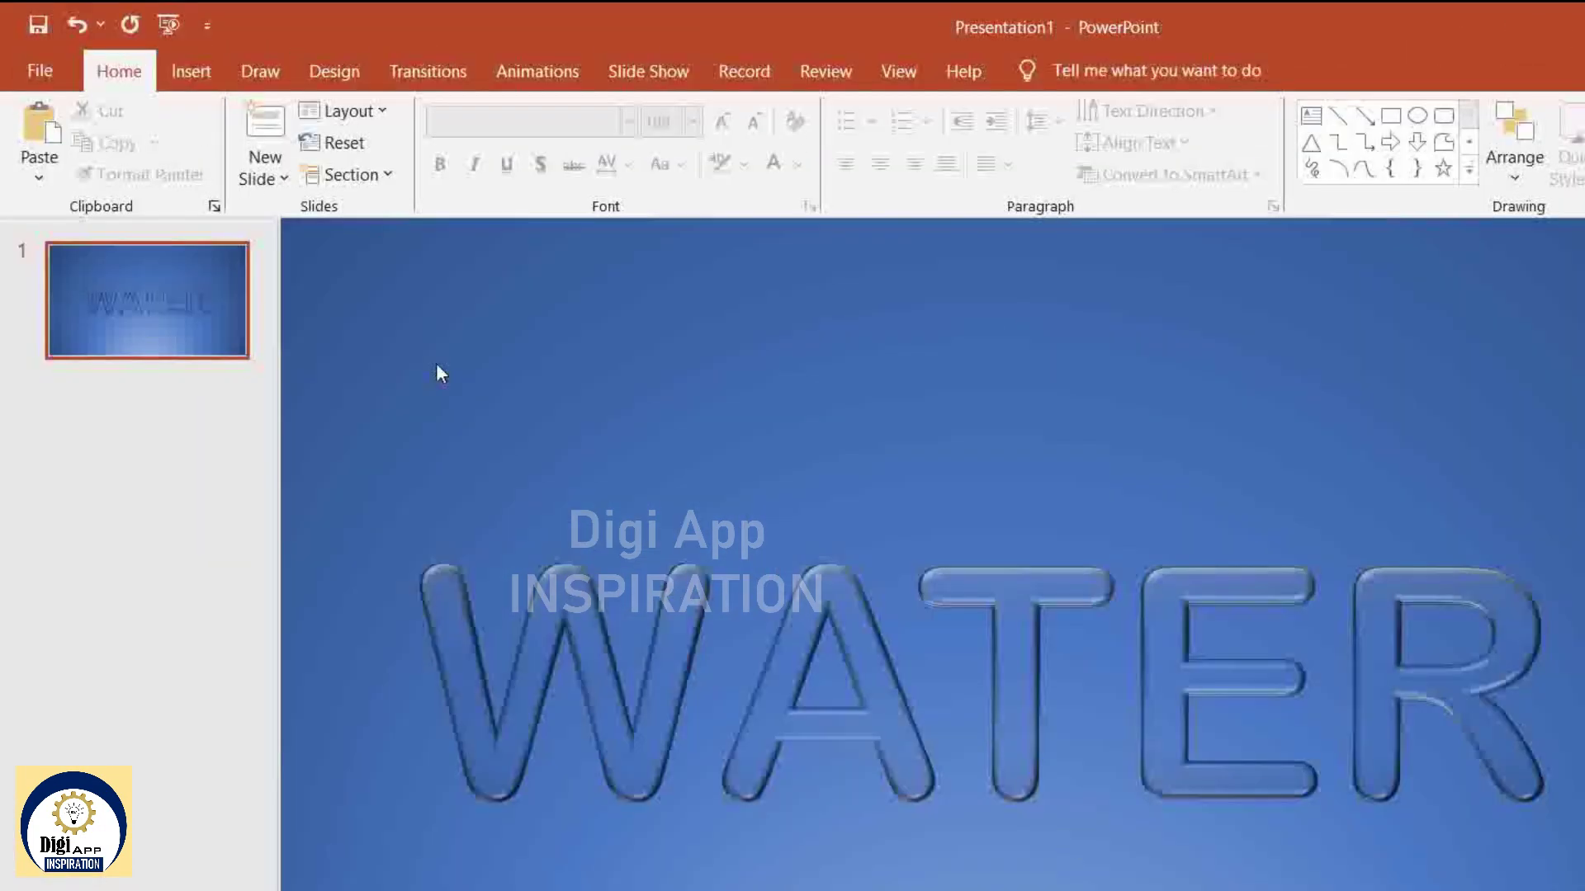
Draw a small oval below the W with white fill and no outline.
click(192, 72)
click(435, 141)
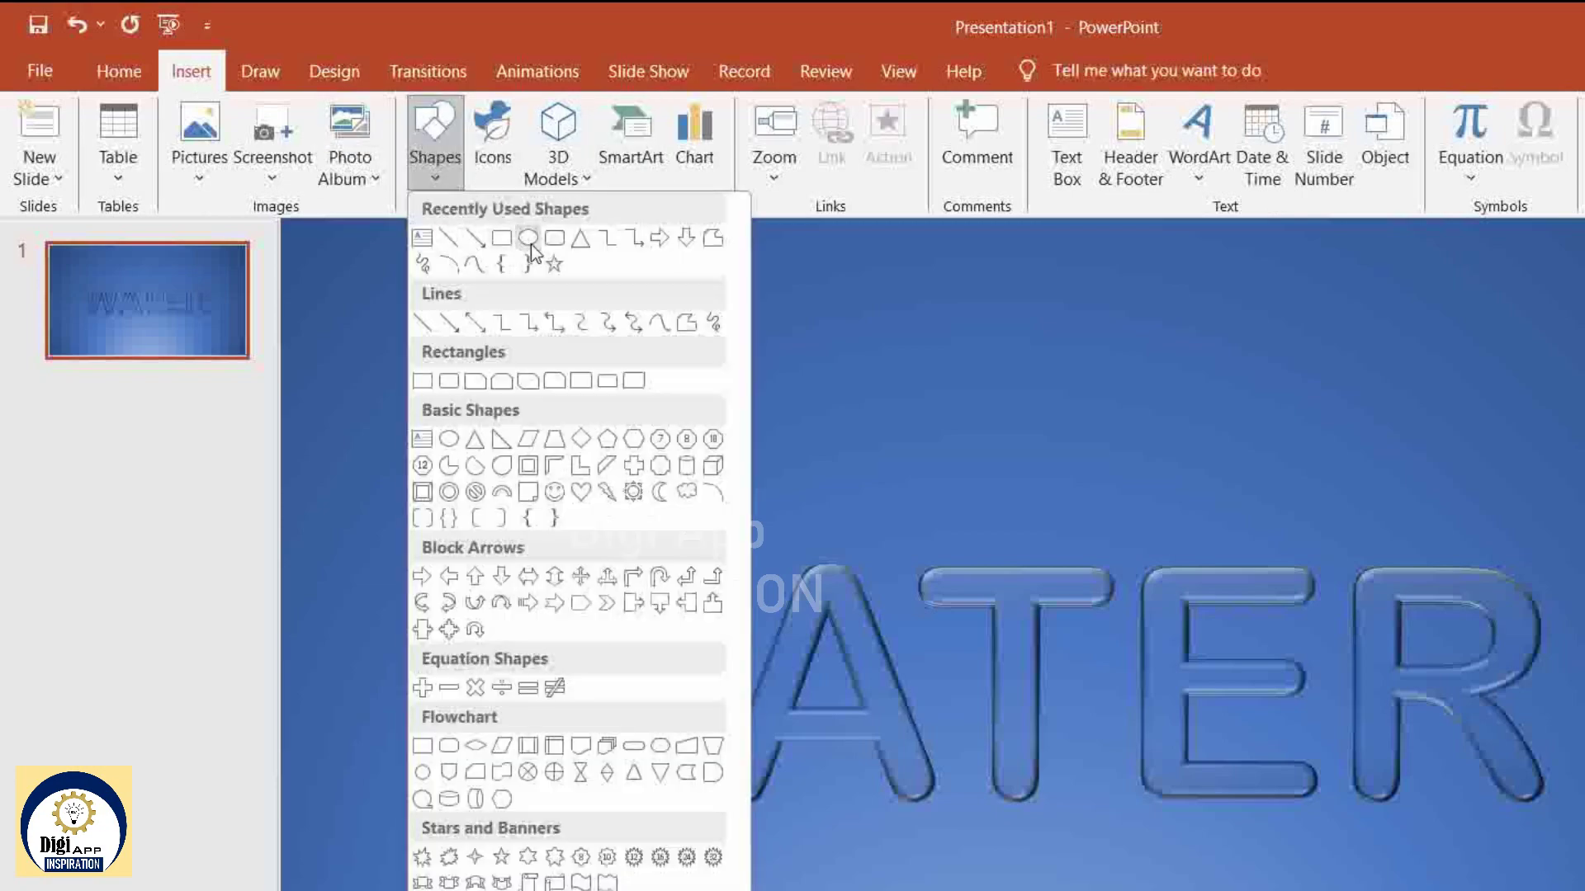
click(541, 250)
click(151, 620)
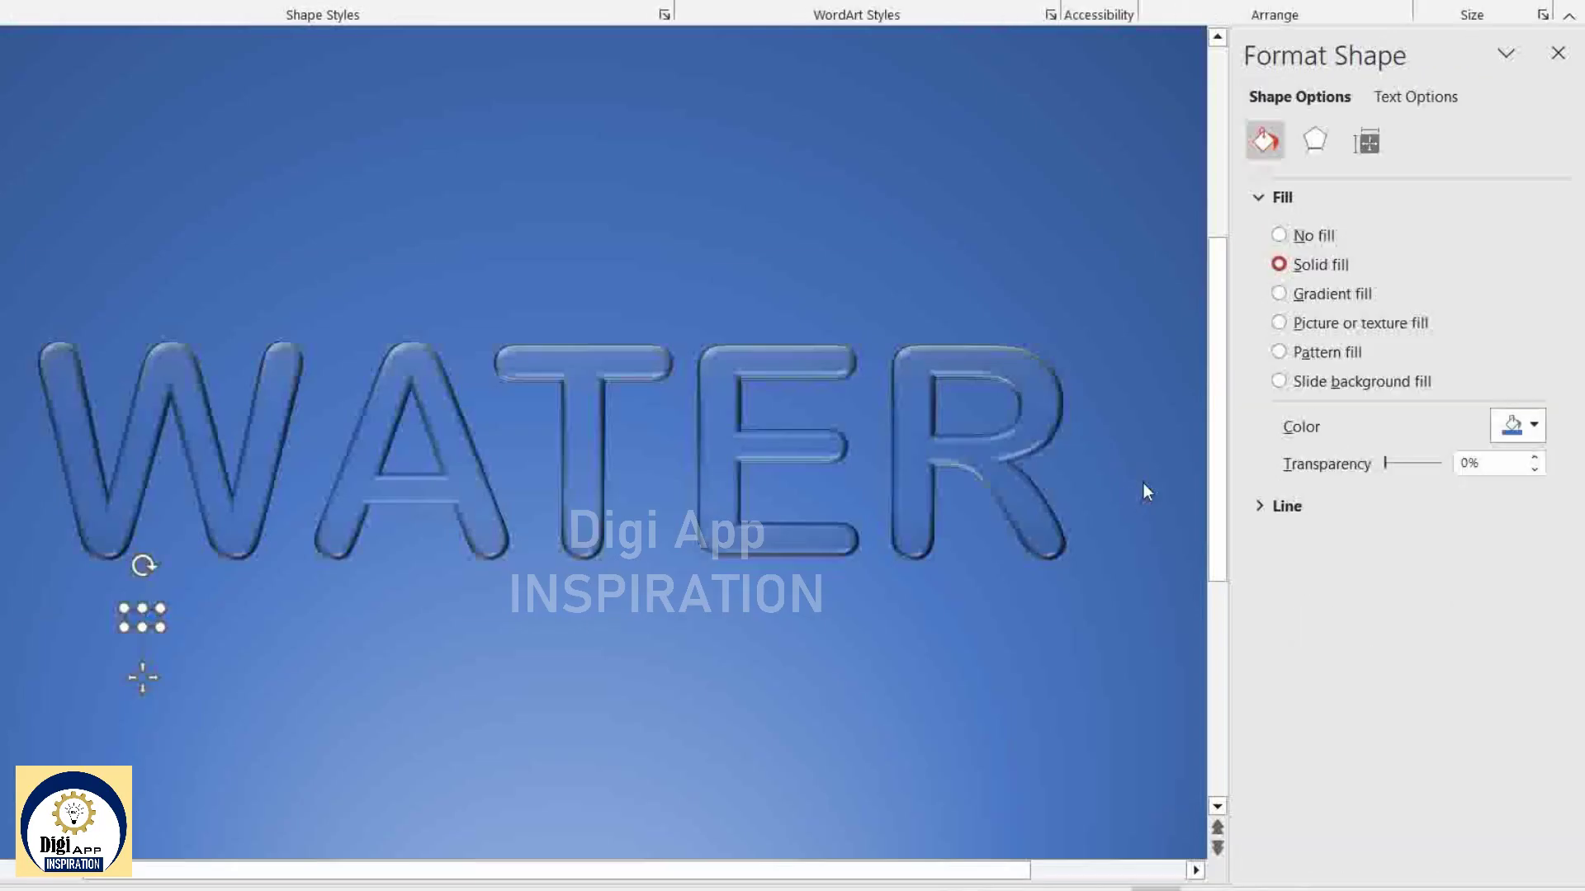
click(1533, 425)
click(1391, 494)
click(1304, 508)
click(1302, 551)
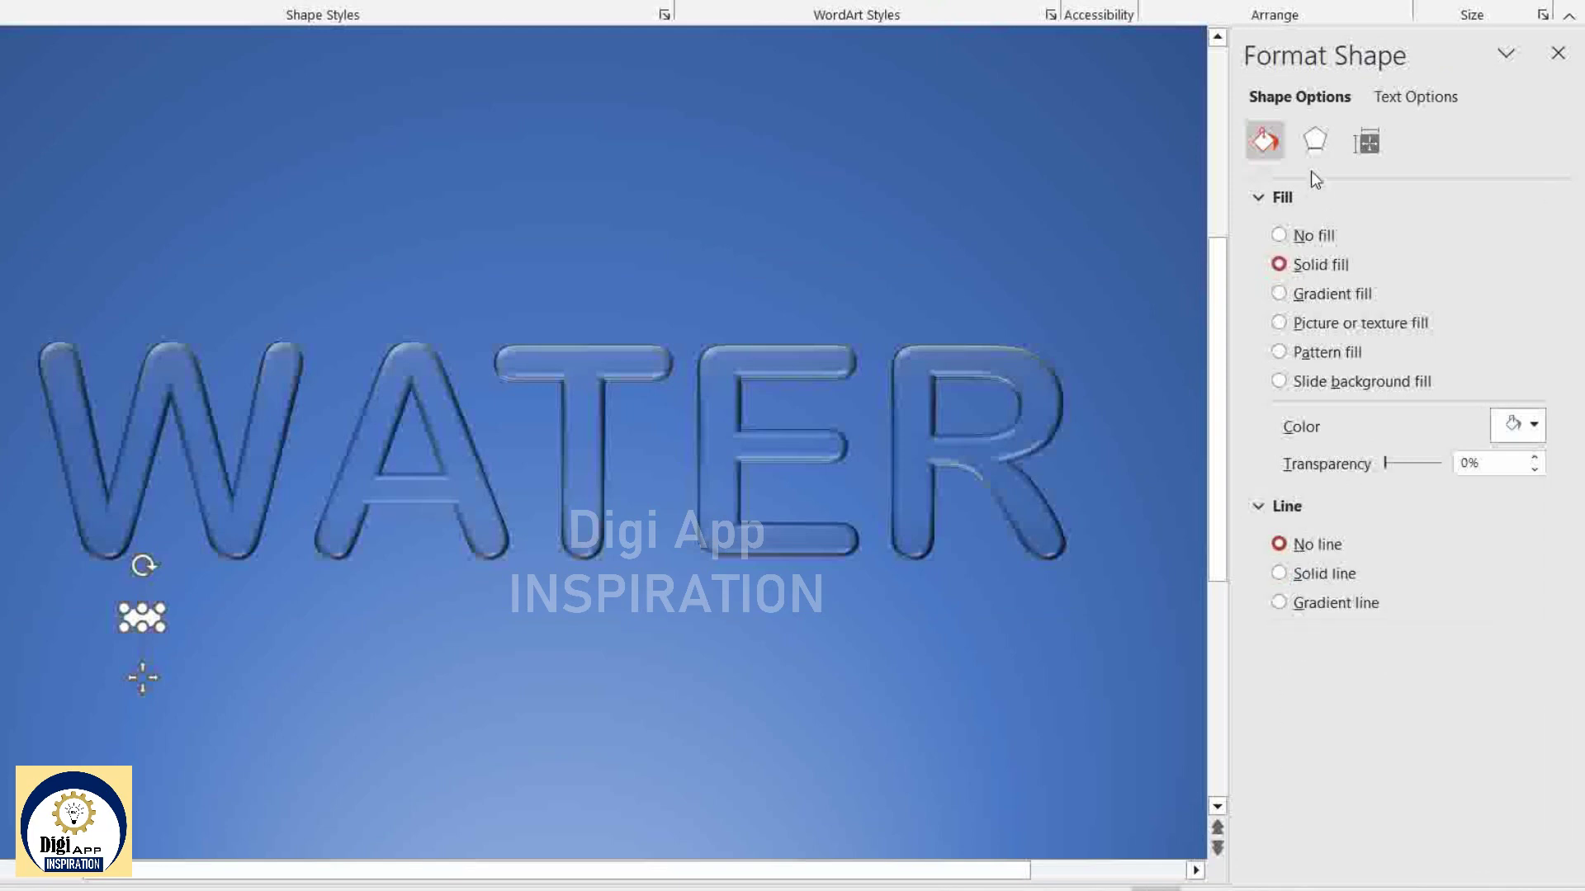
Give the oval 2 pt soft edges and move it into the W's left stroke.
click(1316, 142)
click(1308, 297)
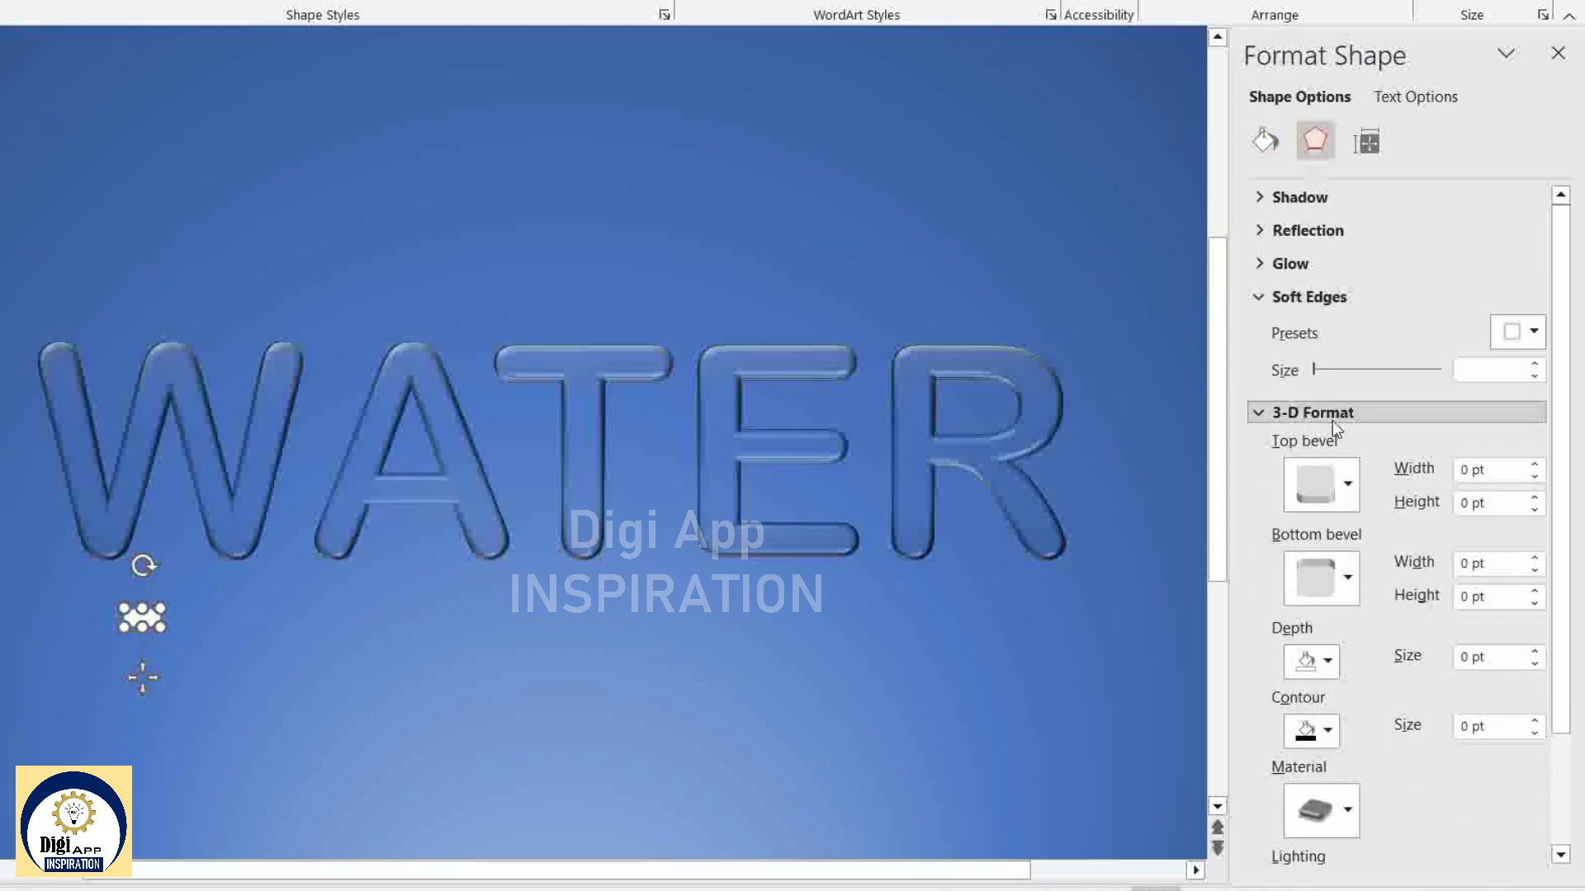
click(1533, 363)
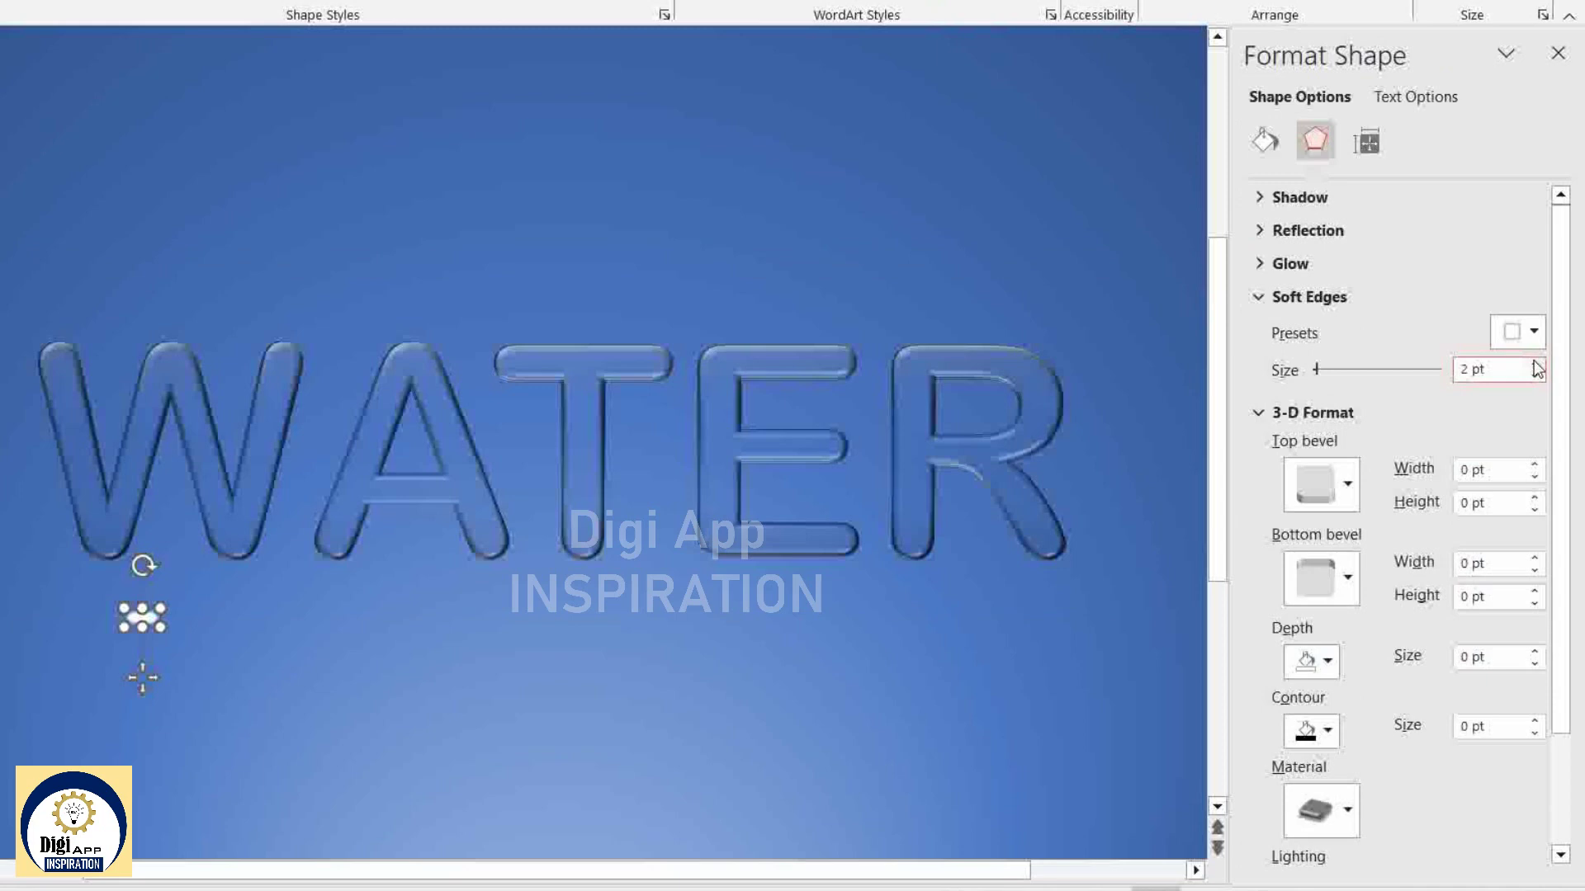
drag(142, 617, 106, 538)
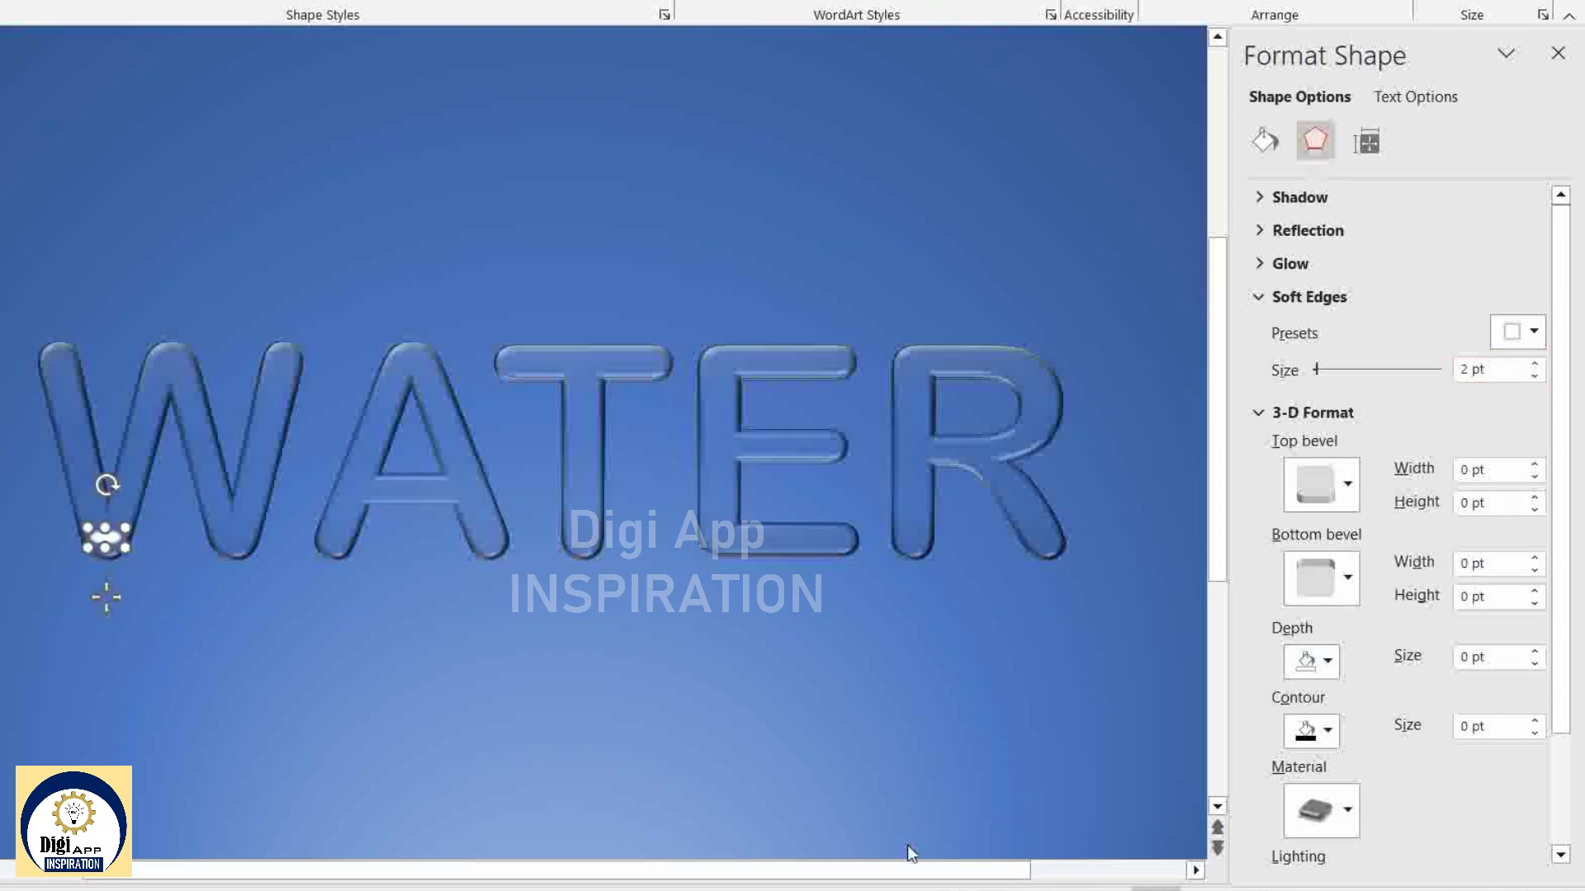
Slim the oval into a thin glint, place it in the W and A, and add a rotated copy.
scroll(545, 607, up, 3)
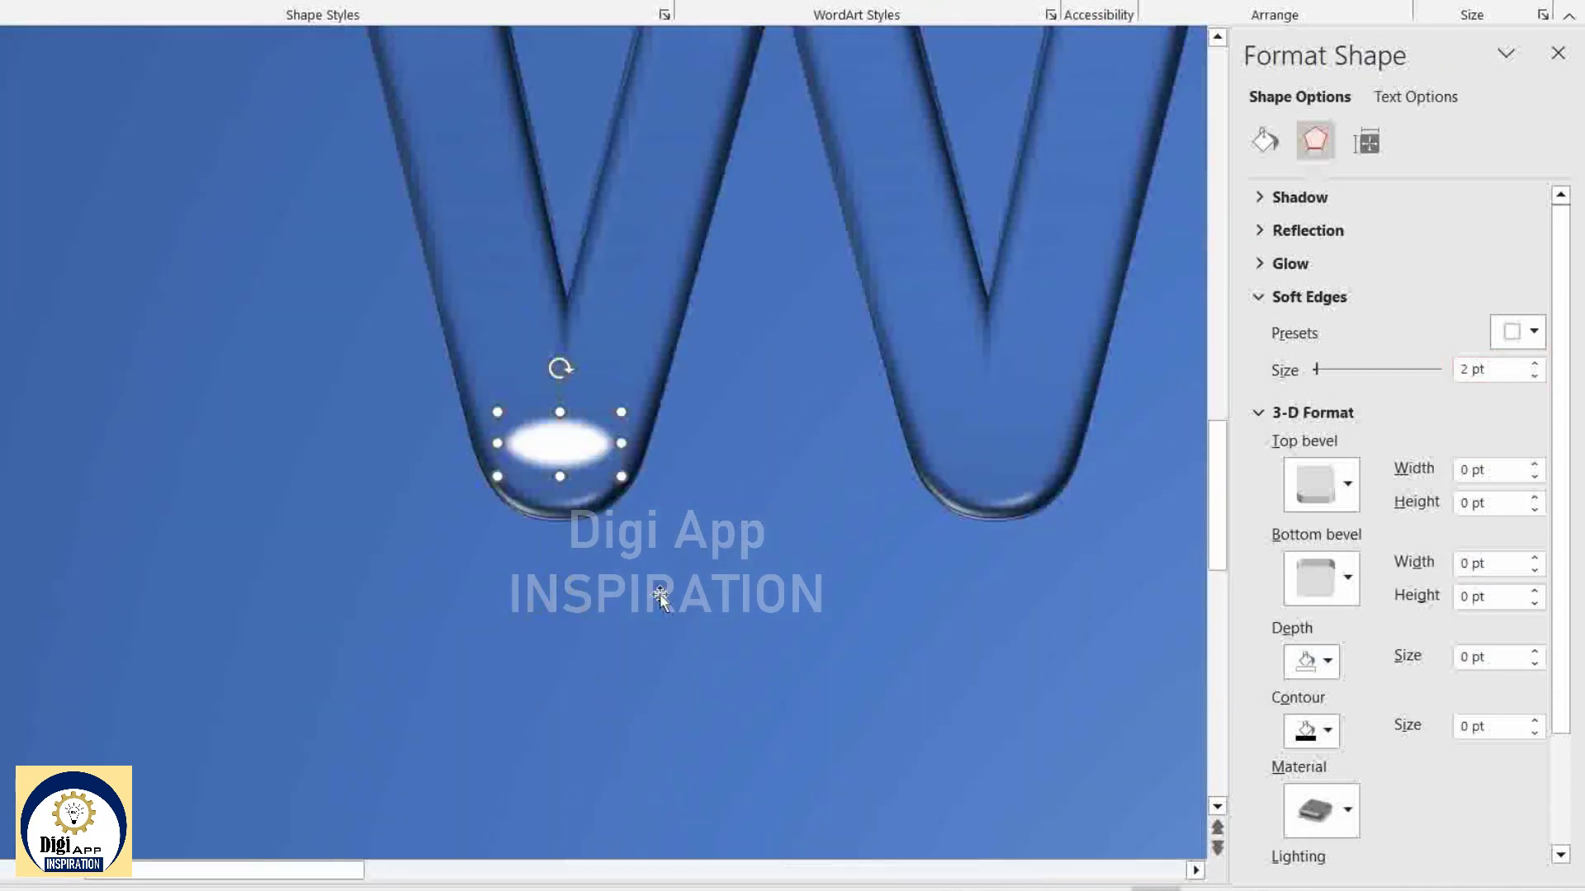
drag(624, 411, 602, 431)
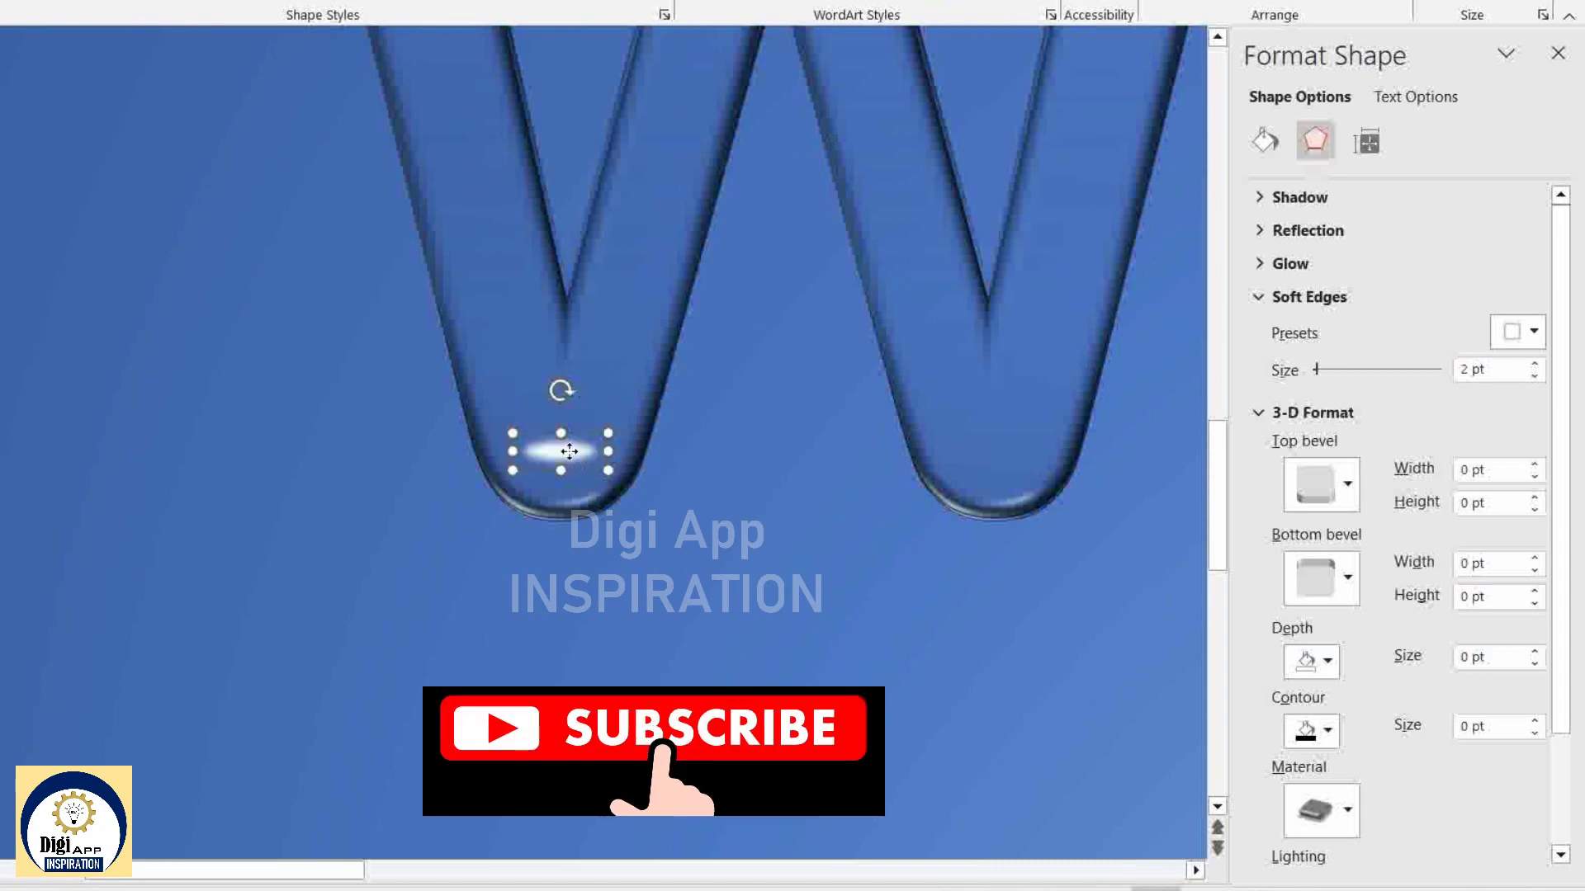
drag(575, 451, 1011, 448)
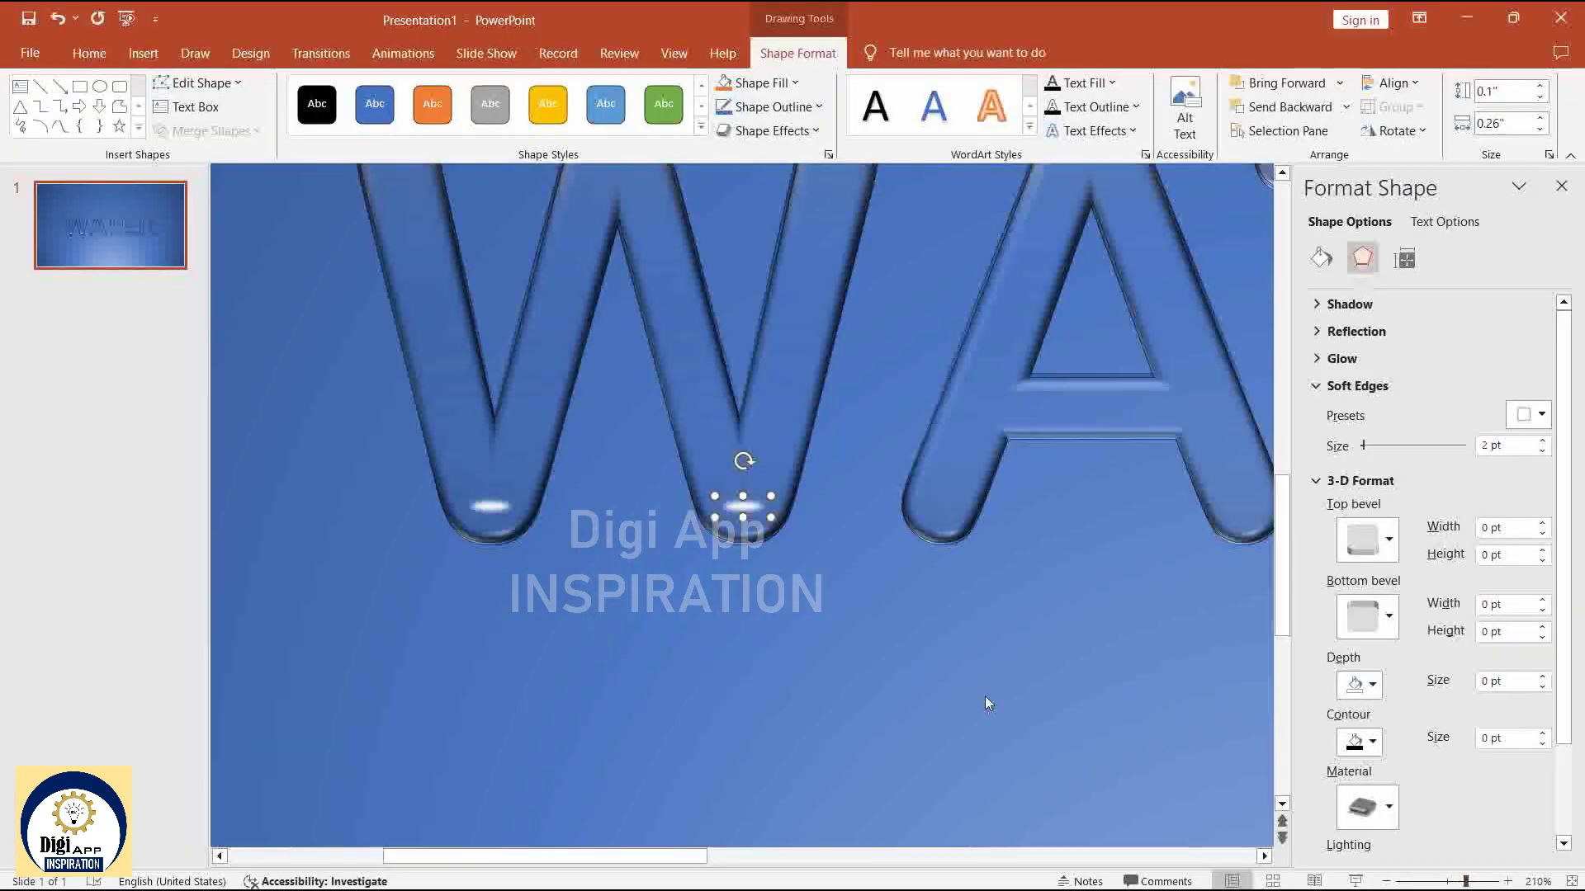
mouse_move(995, 506)
mouse_down()
mouse_move(941, 515)
mouse_move(947, 470)
mouse_move(960, 520)
mouse_up()
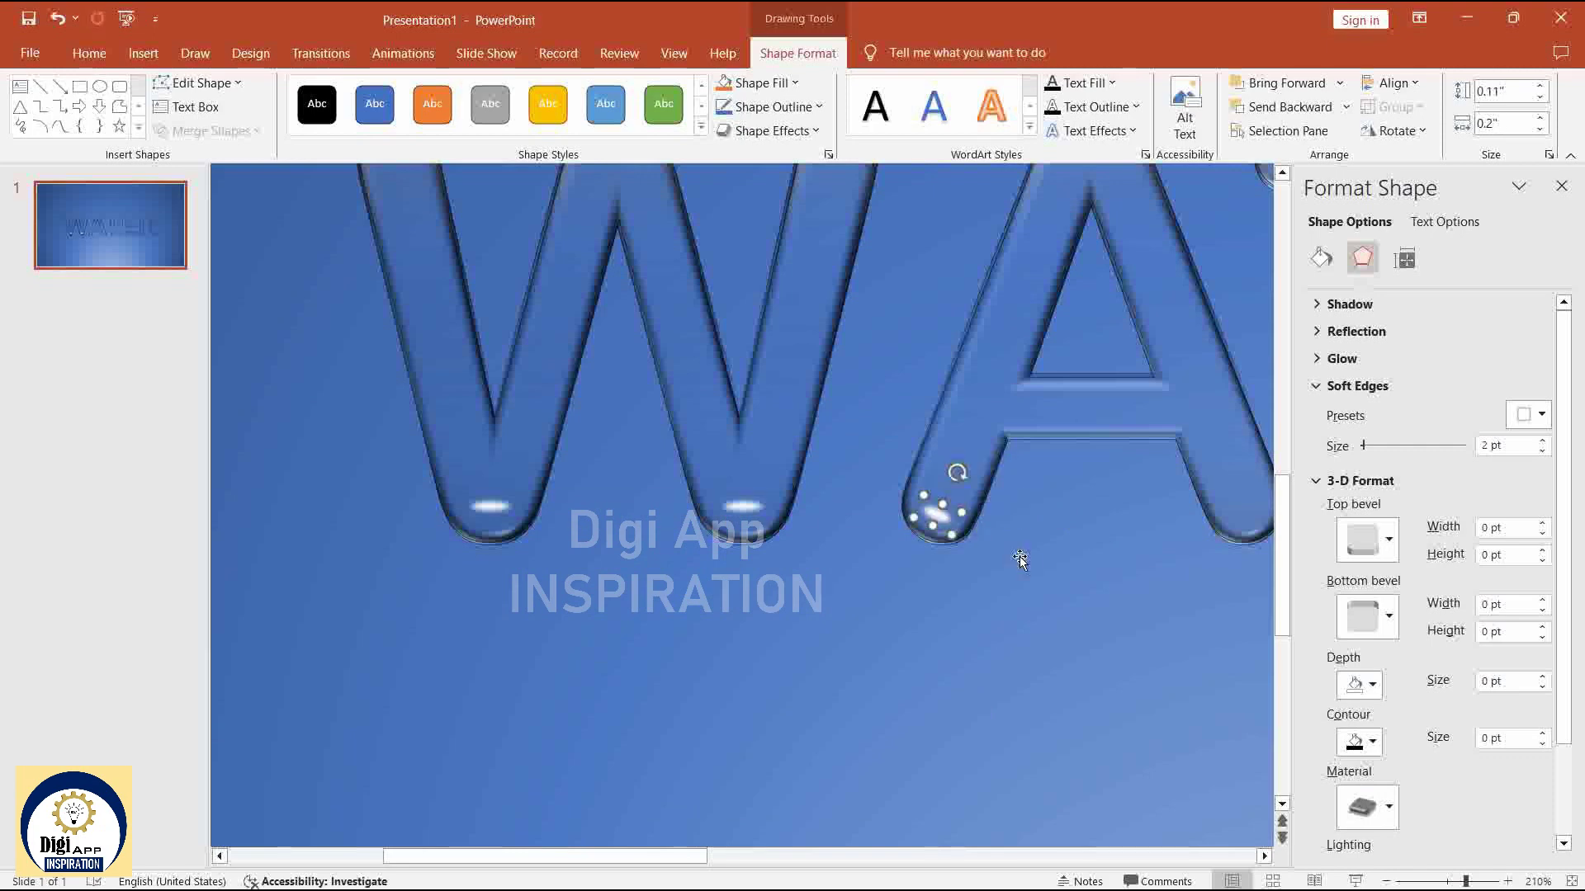
key(ctrl+d)
mouse_move(1159, 480)
mouse_down()
mouse_move(1128, 494)
mouse_move(1245, 517)
mouse_up()
click(1432, 881)
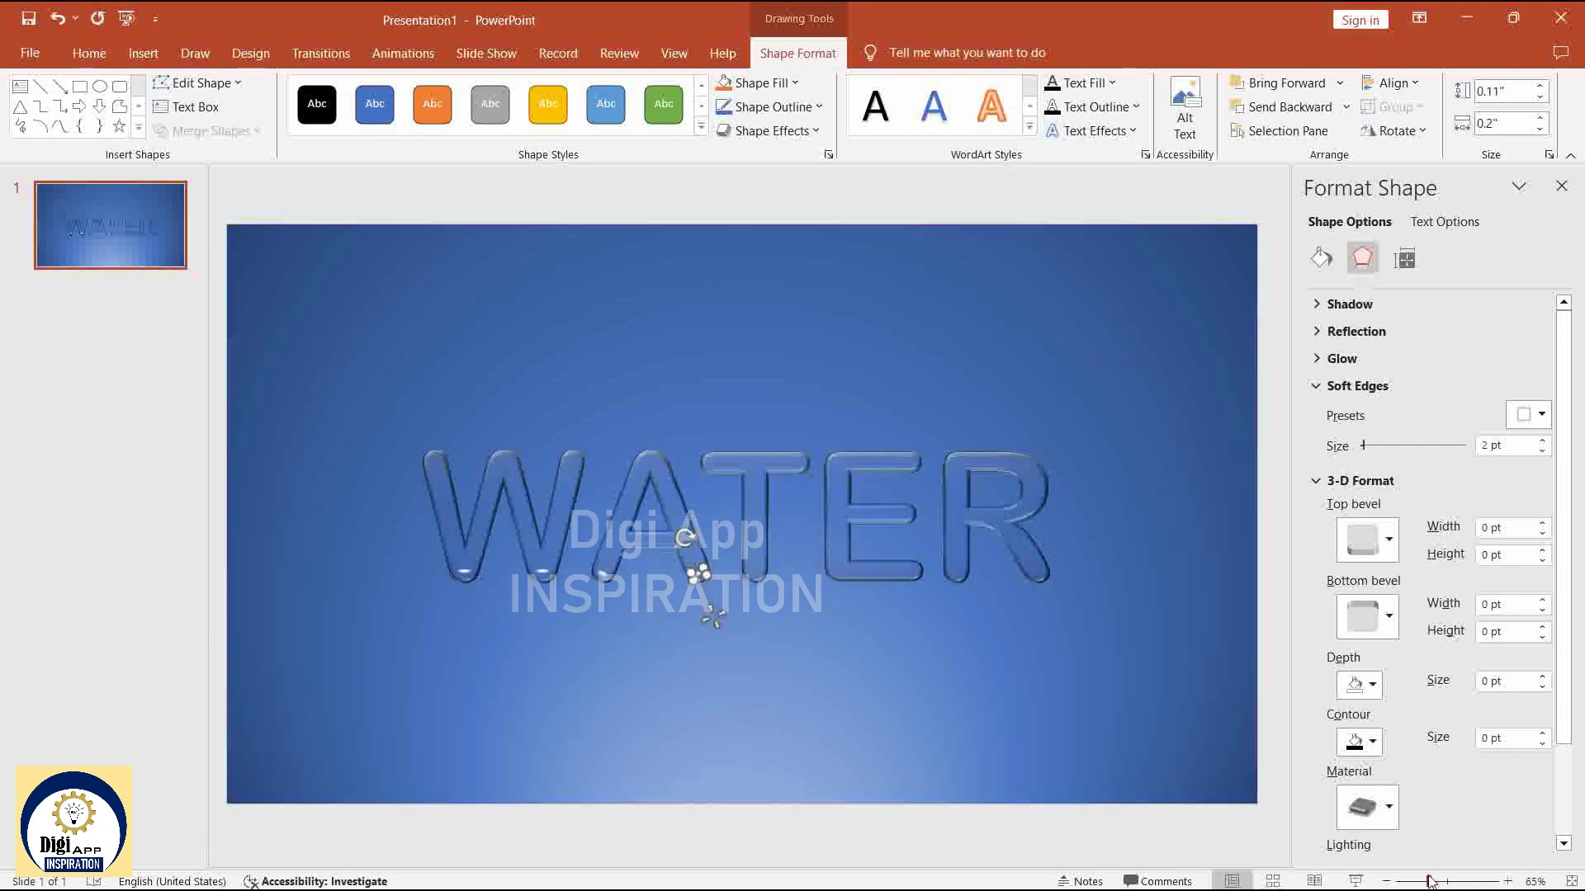
Straighten the glint at the foot of the T and nudge it up and left.
click(793, 576)
click(779, 620)
drag(744, 534, 759, 535)
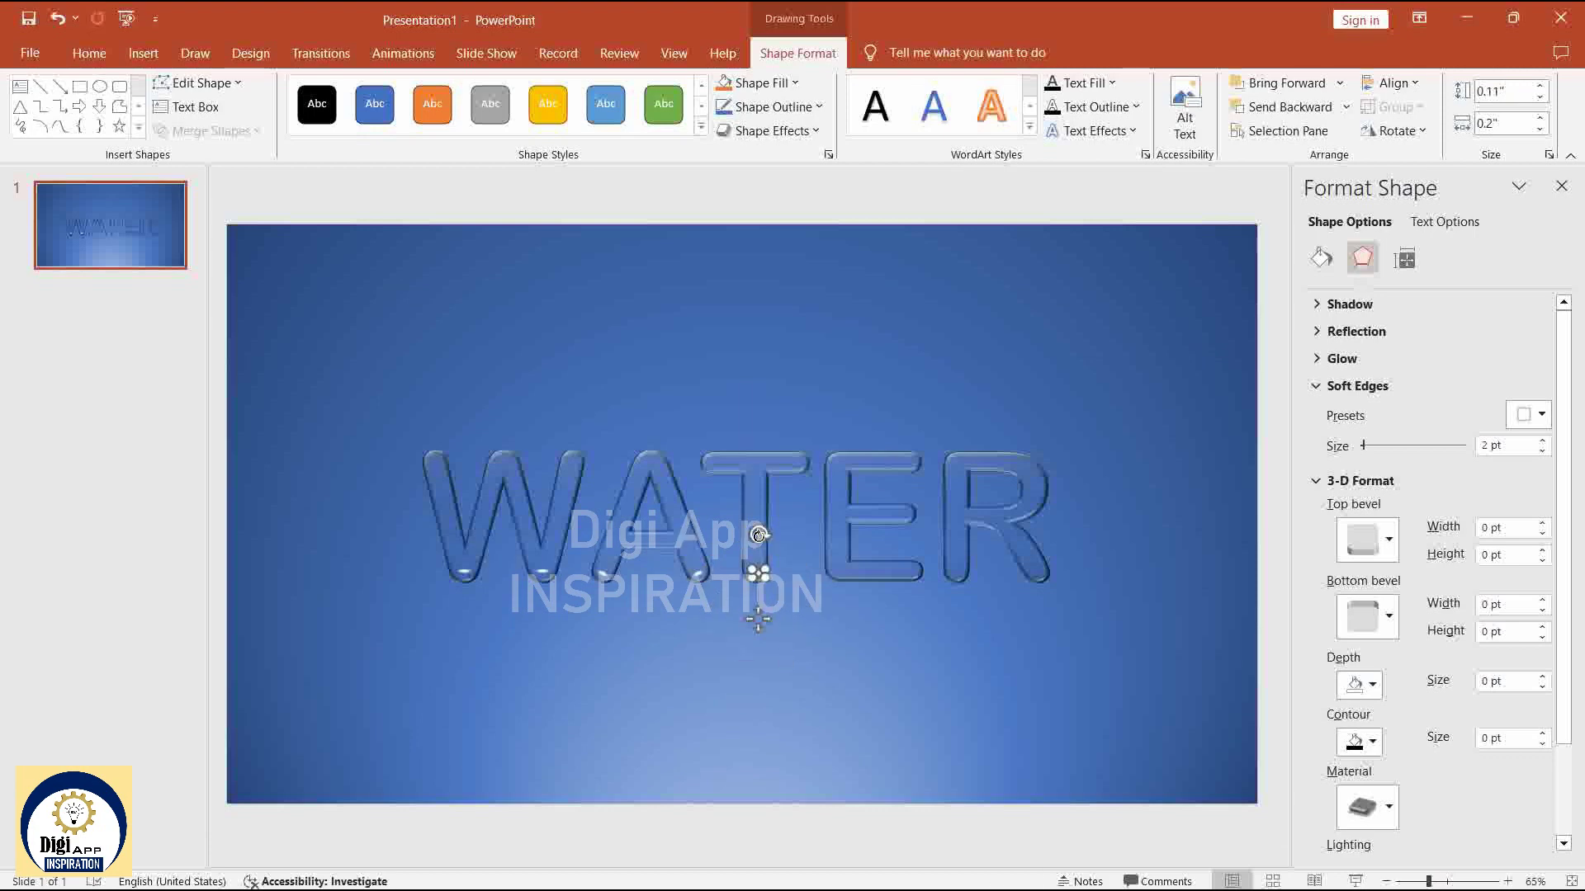
drag(762, 626, 758, 622)
Copy glints onto the E's bar ends and the R's stem and leg, resizing and rotating each.
drag(1429, 881, 1459, 881)
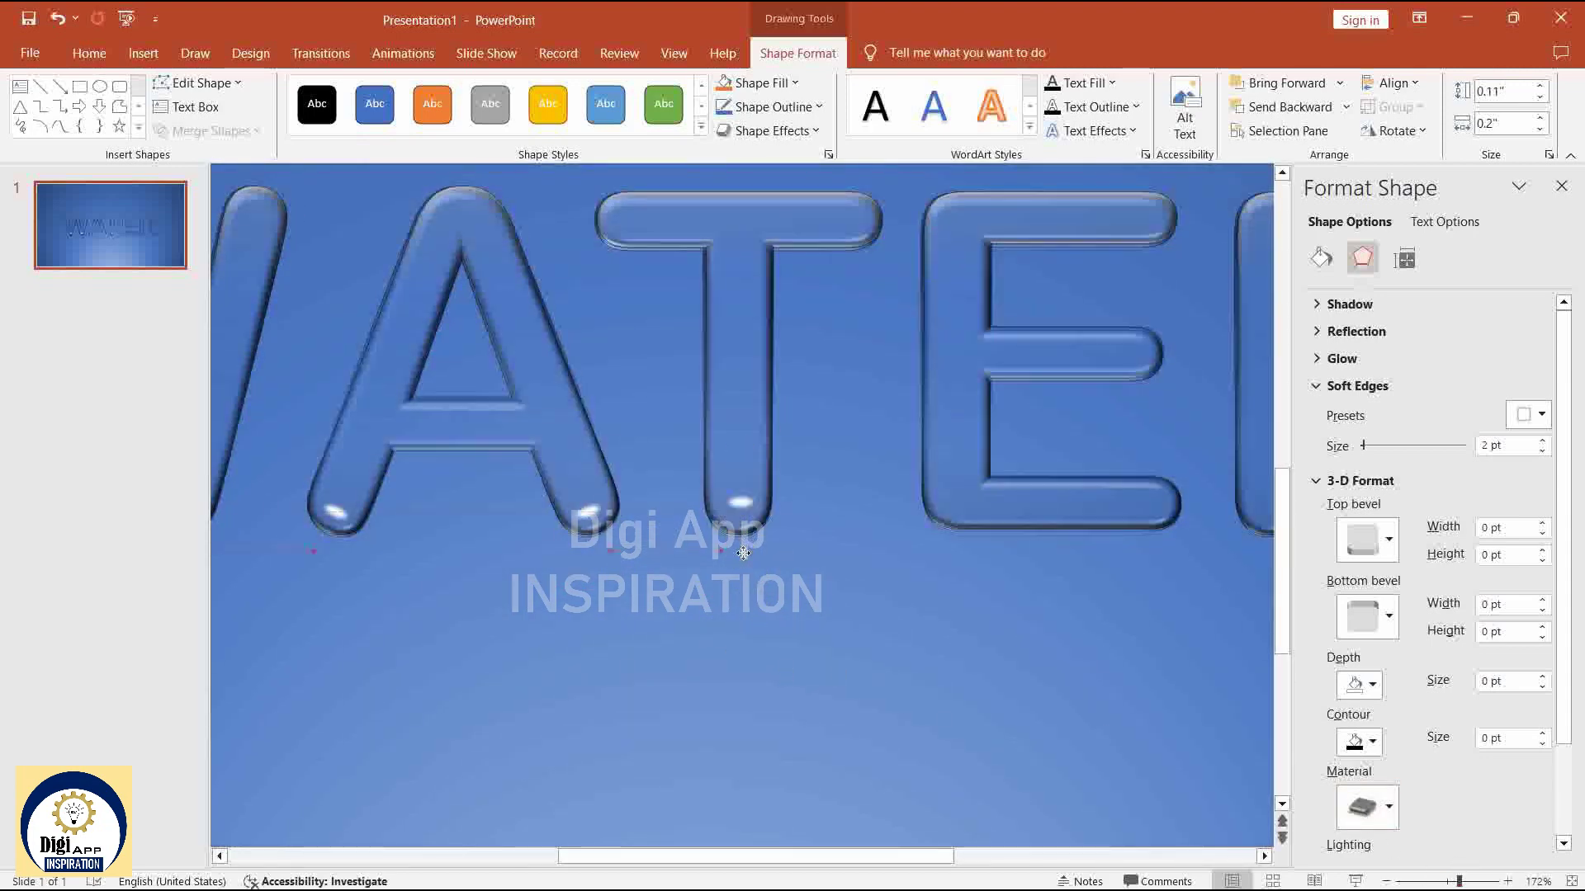
drag(851, 585, 1147, 555)
drag(1164, 515, 1158, 555)
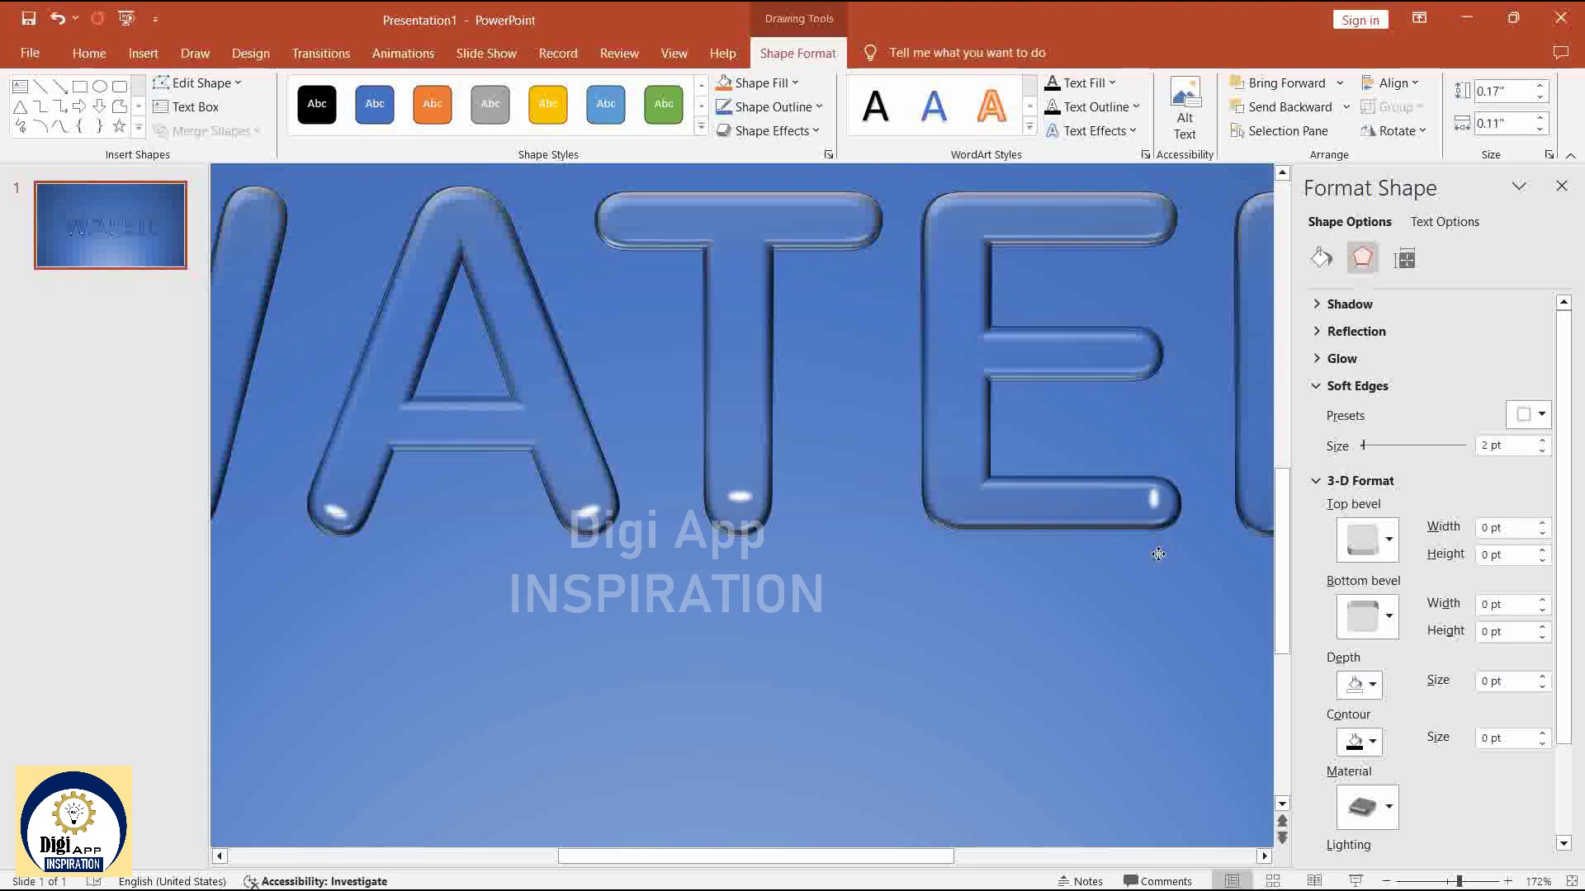
mouse_move(1168, 553)
mouse_down()
mouse_move(474, 415)
mouse_move(331, 417)
mouse_up()
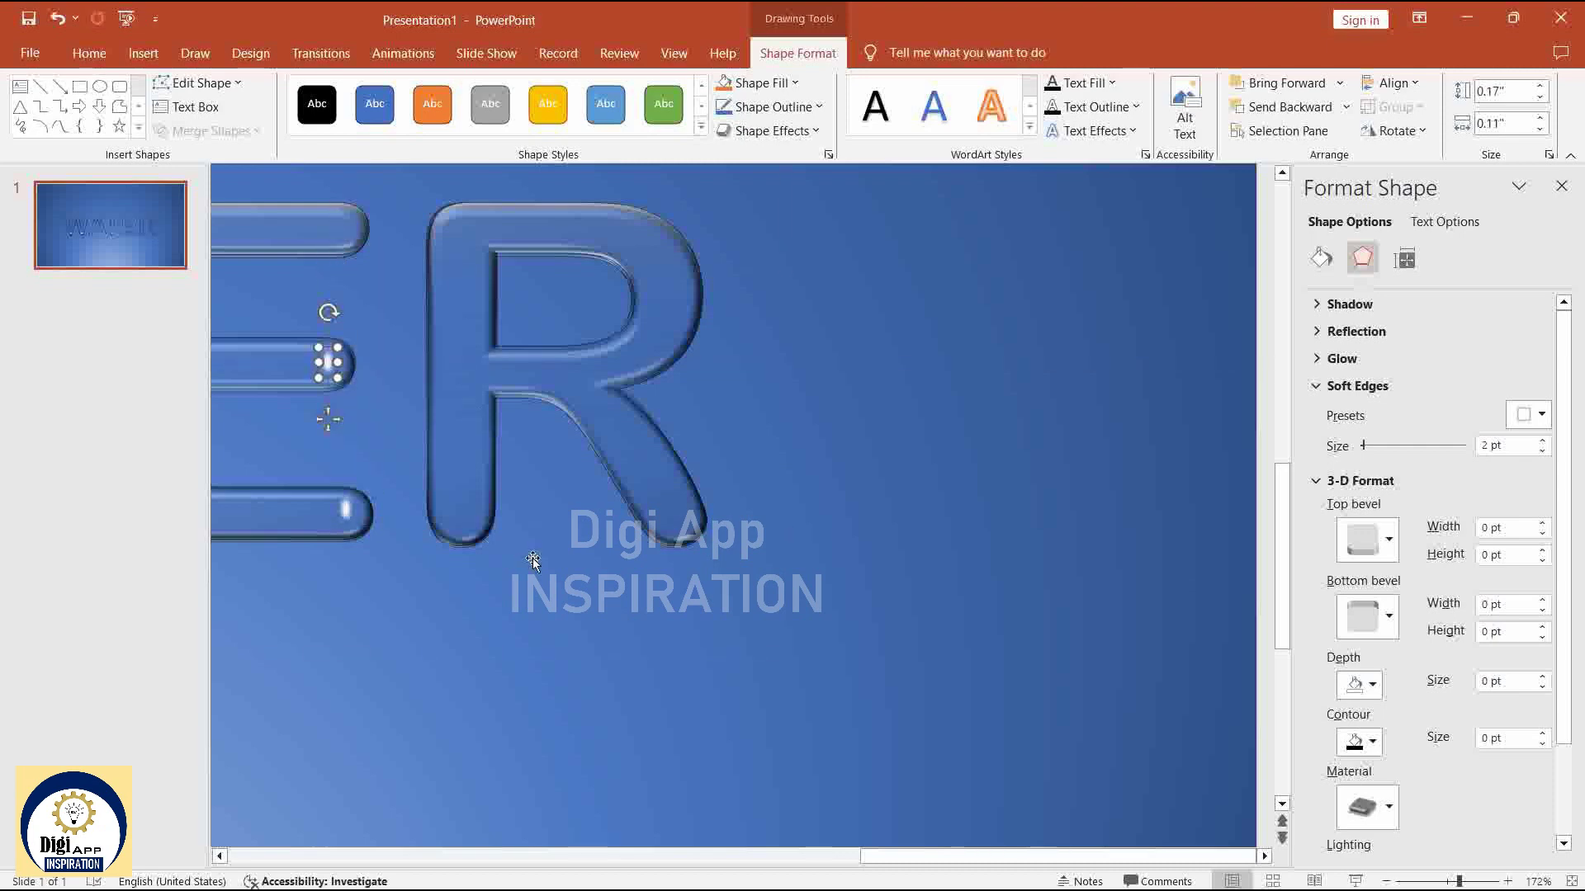
drag(330, 363, 470, 504)
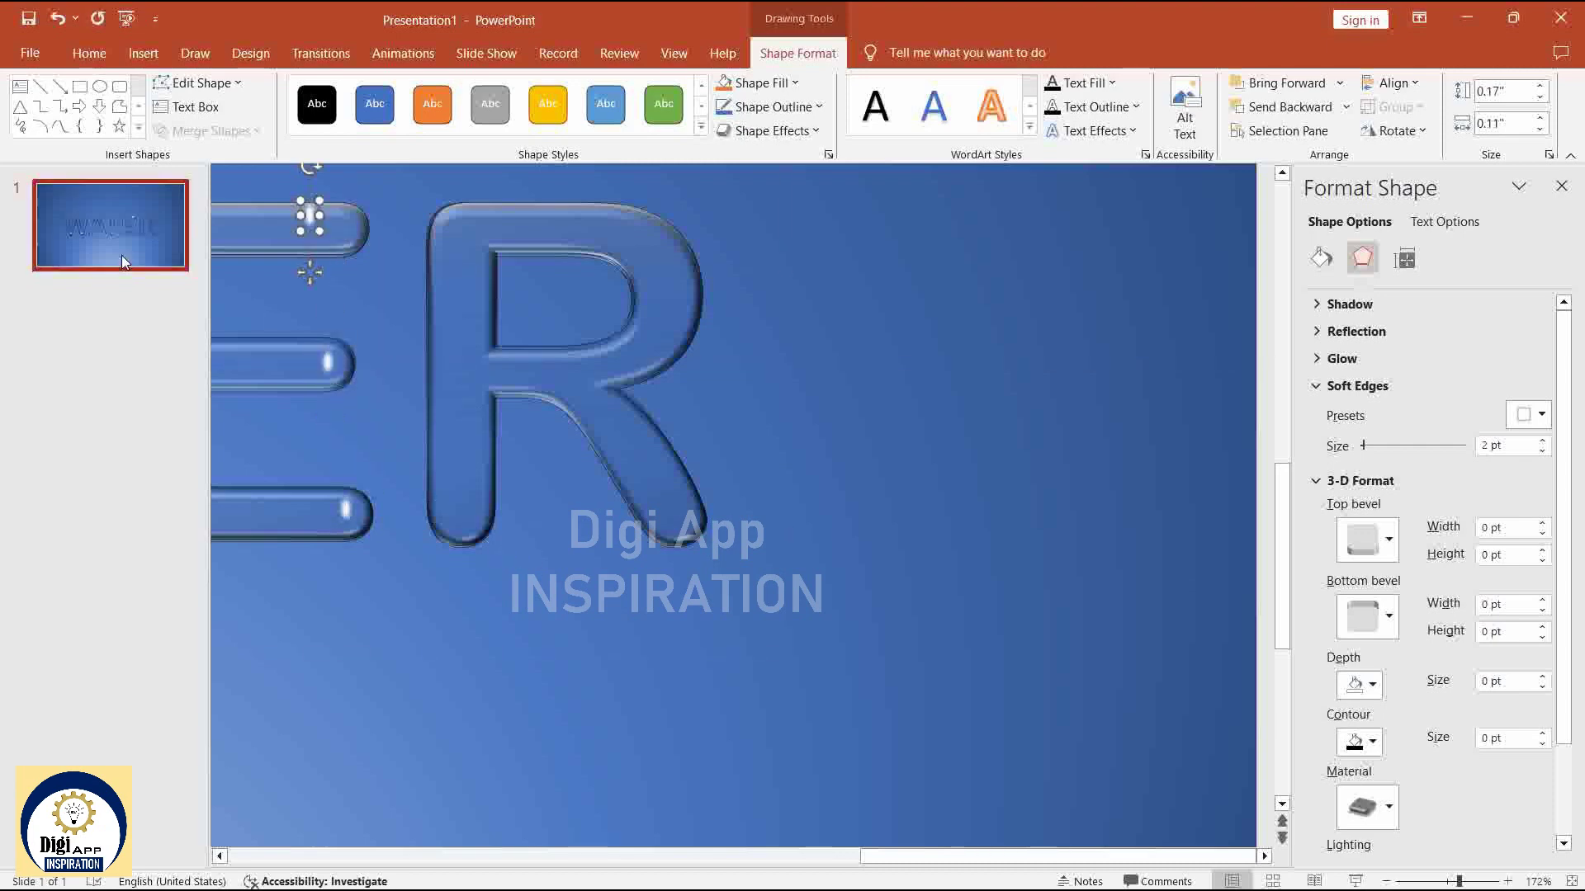
mouse_move(463, 459)
mouse_down()
mouse_move(512, 520)
mouse_move(584, 681)
mouse_move(691, 518)
mouse_up()
click(404, 511)
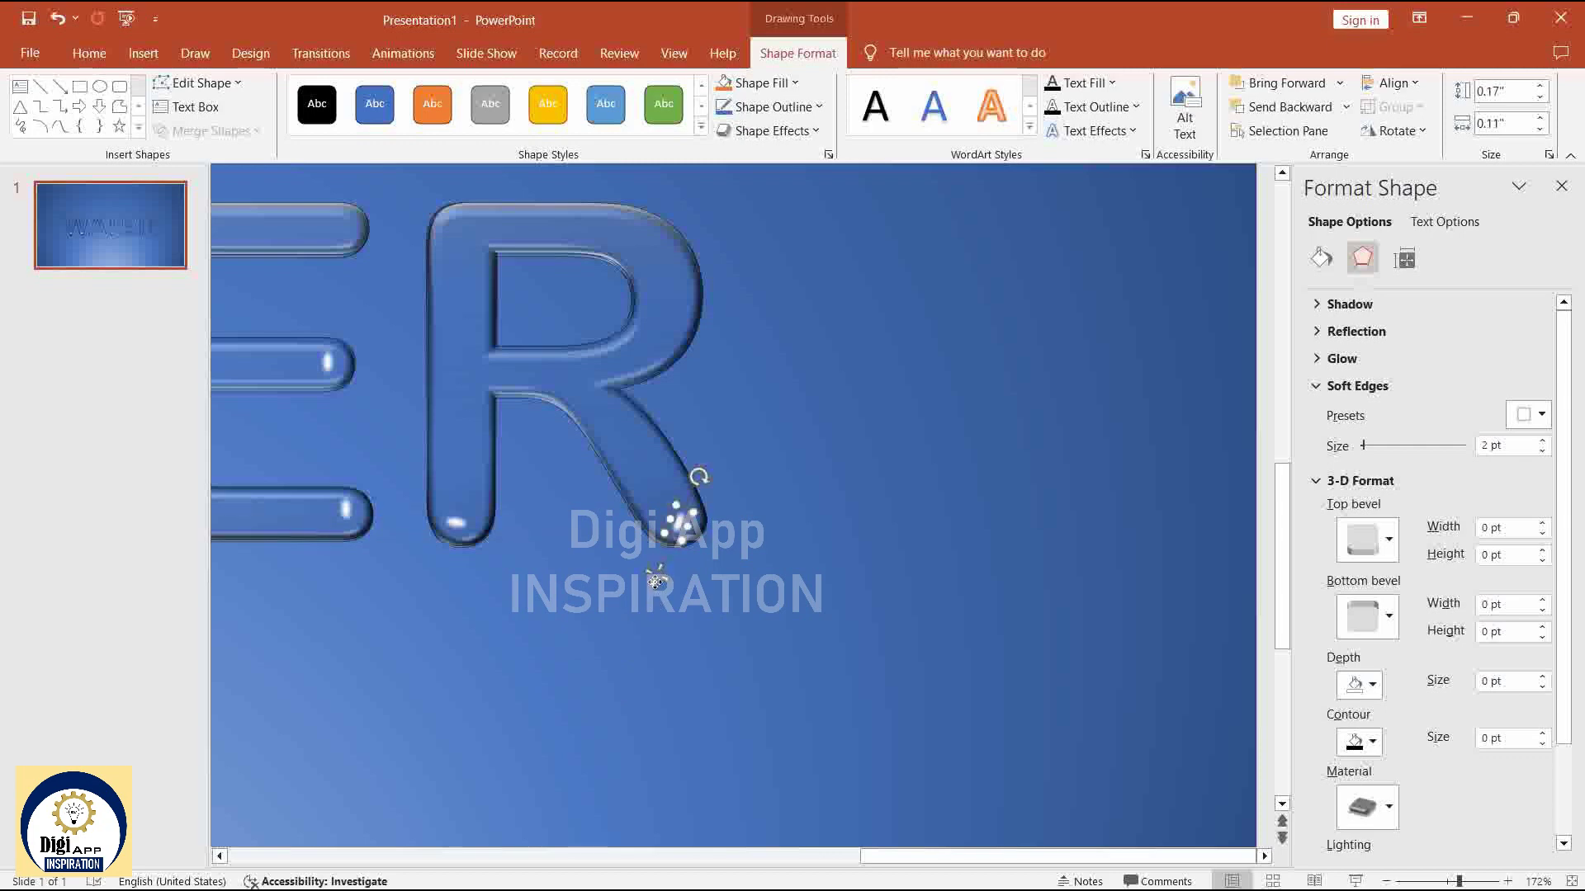
Undo the last two edits and review the glint shapes on the E.
click(788, 574)
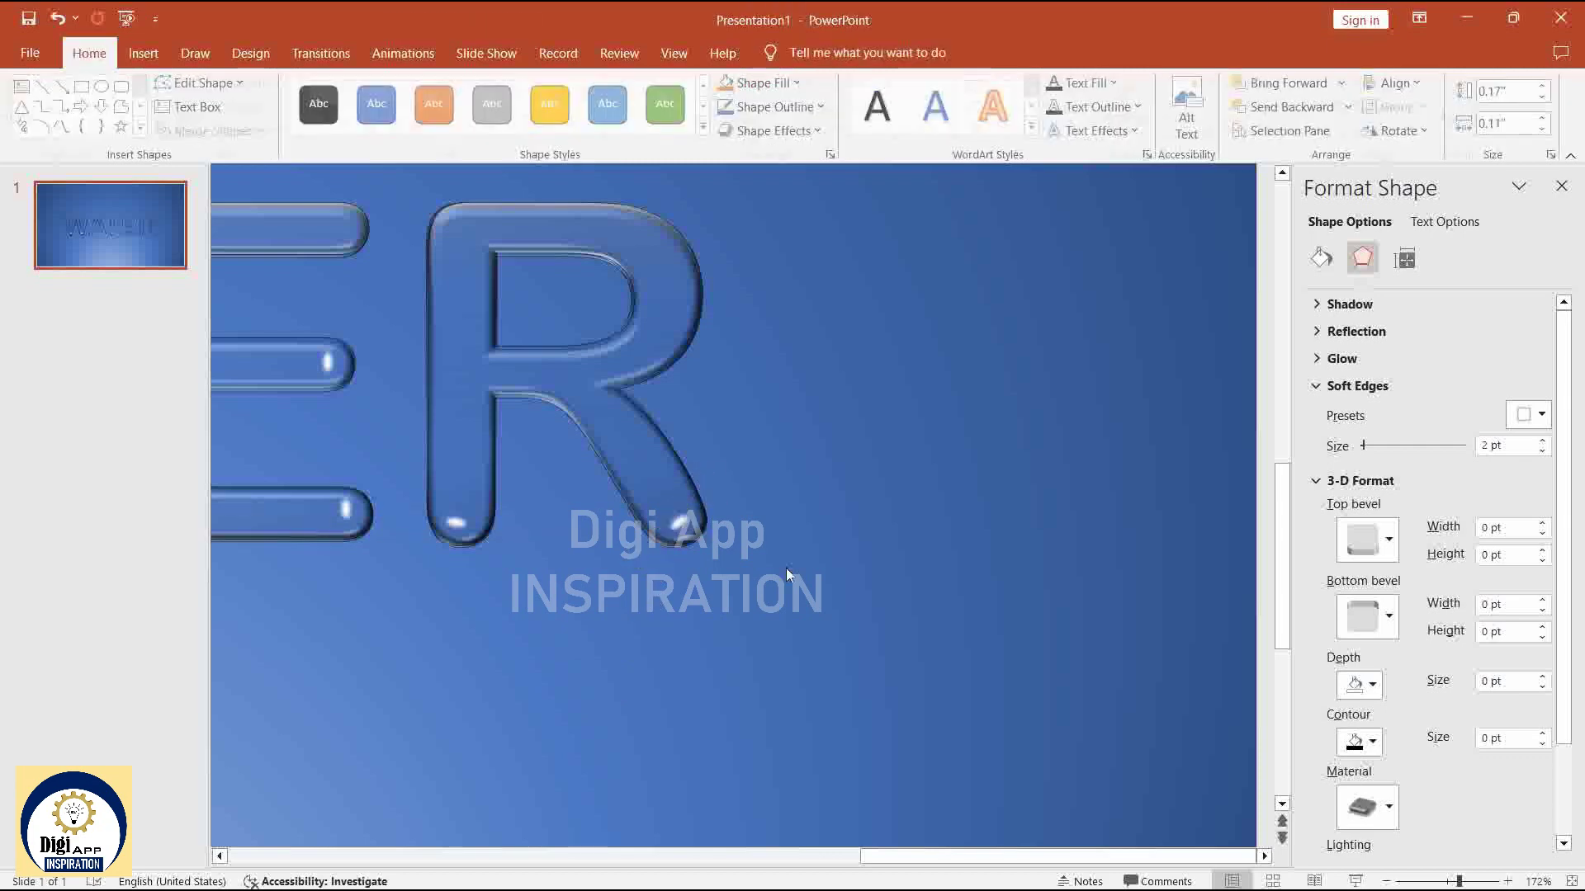
drag(1458, 882, 1415, 882)
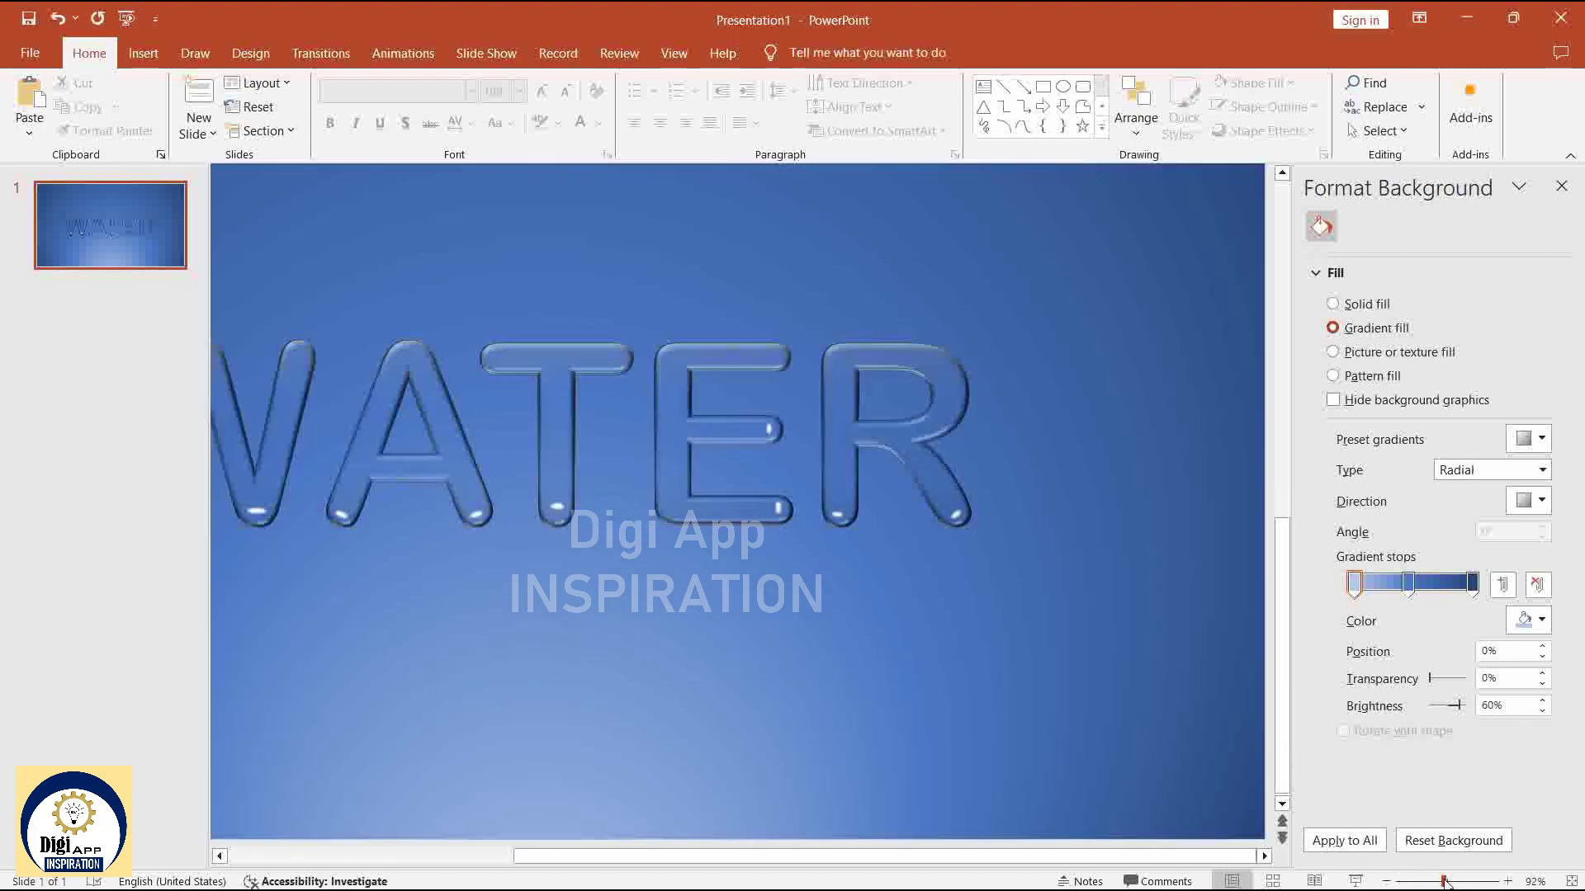
drag(1444, 881, 1437, 882)
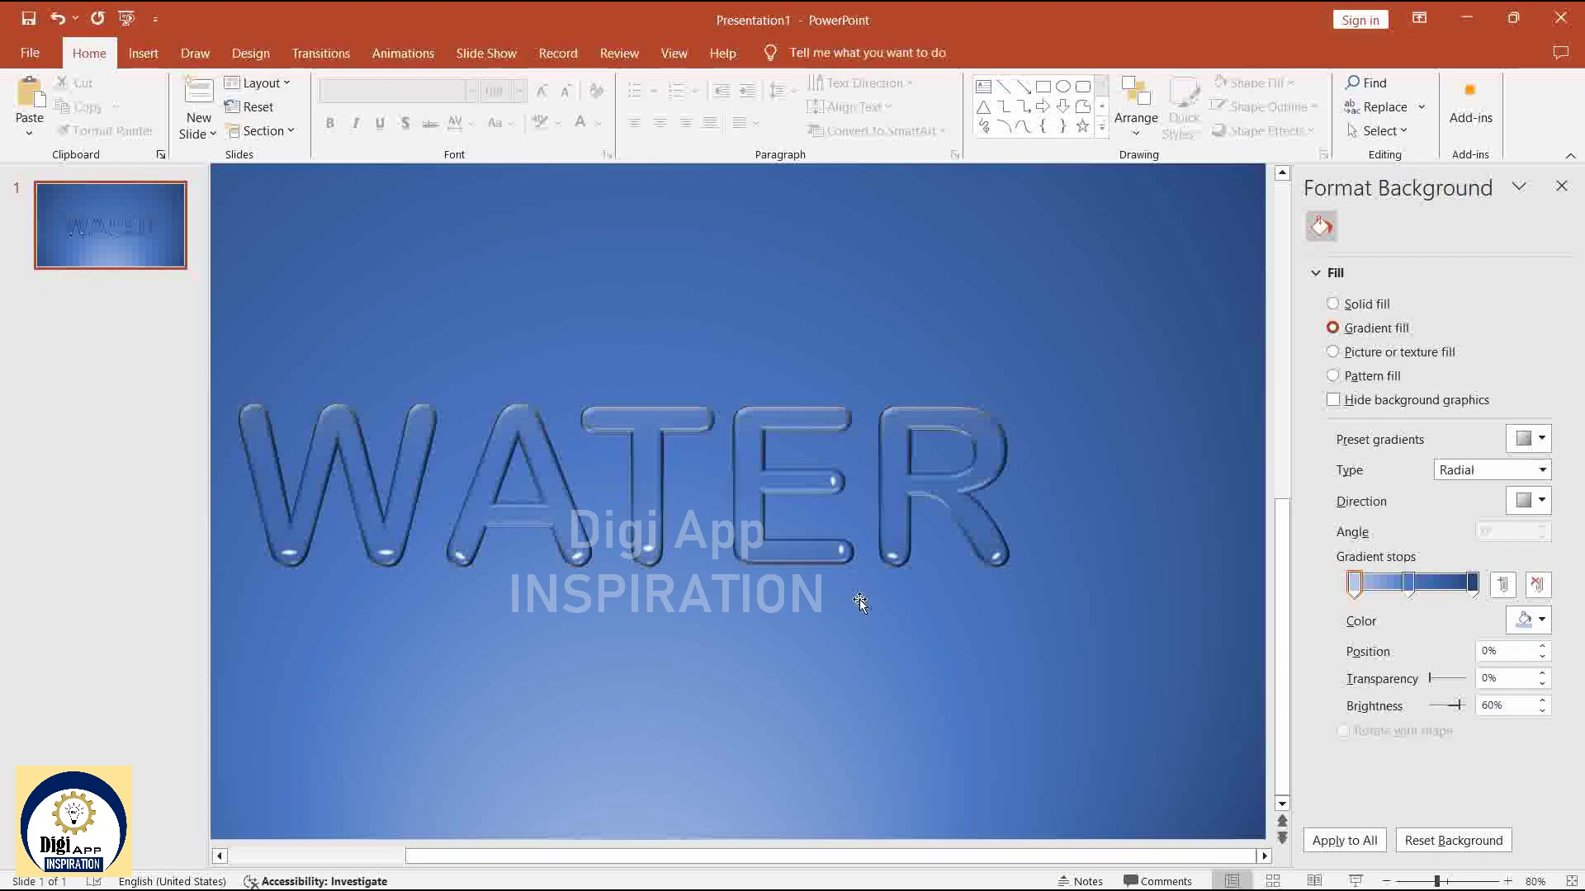
key(ctrl+z)
key(ctrl+z)
click(952, 728)
drag(877, 648, 789, 429)
click(1362, 259)
click(1018, 641)
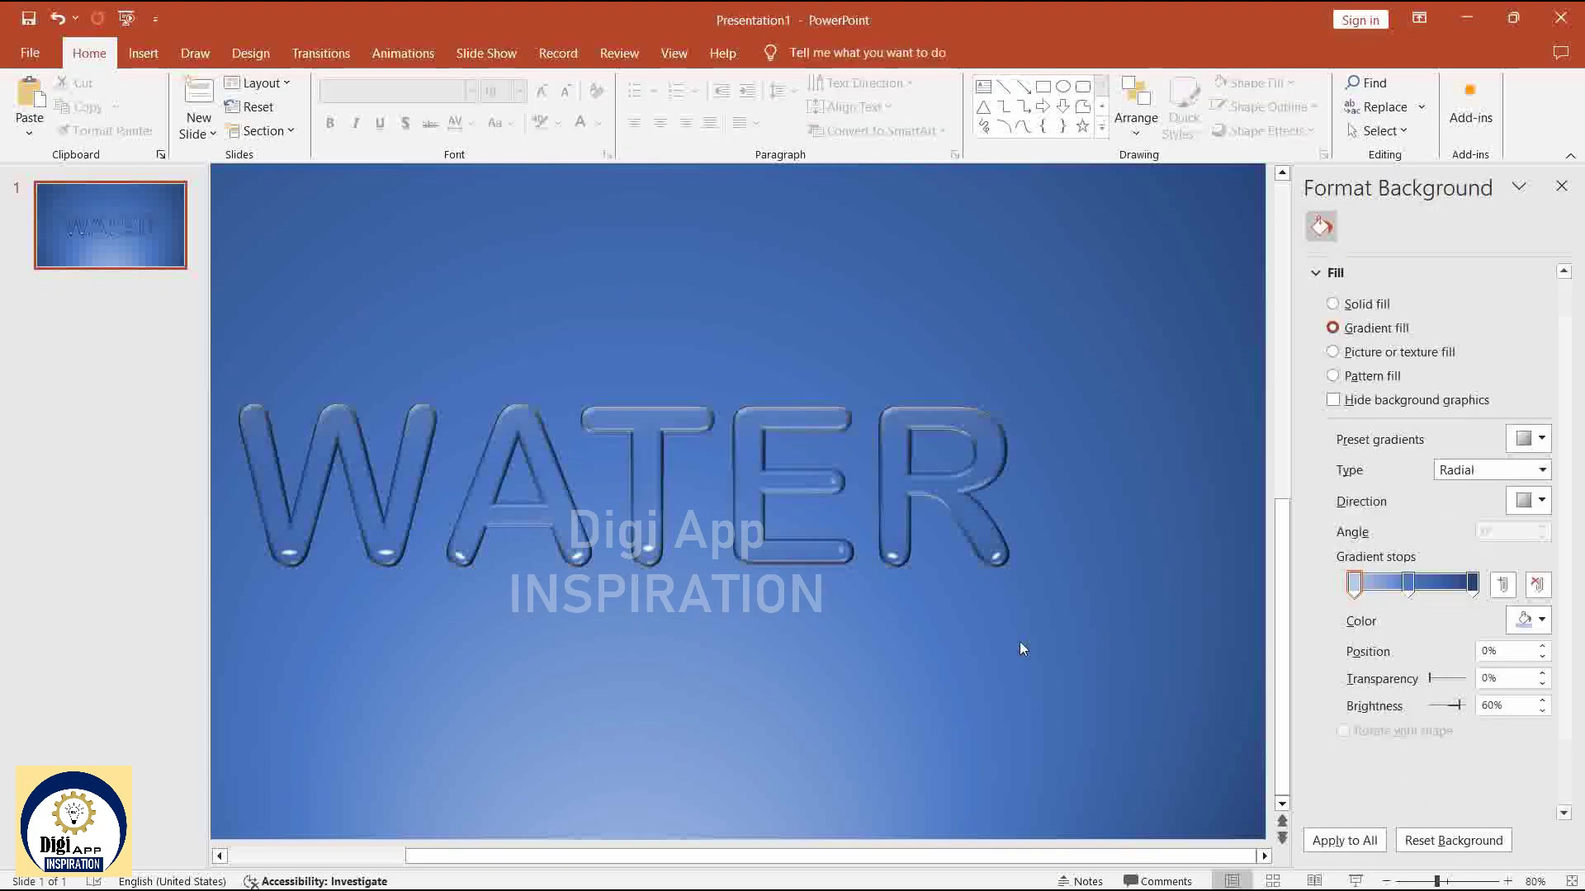
Shift the E's middle-bar glint up slightly and shorten its bottom-bar glint.
drag(1440, 882, 1476, 881)
click(1050, 423)
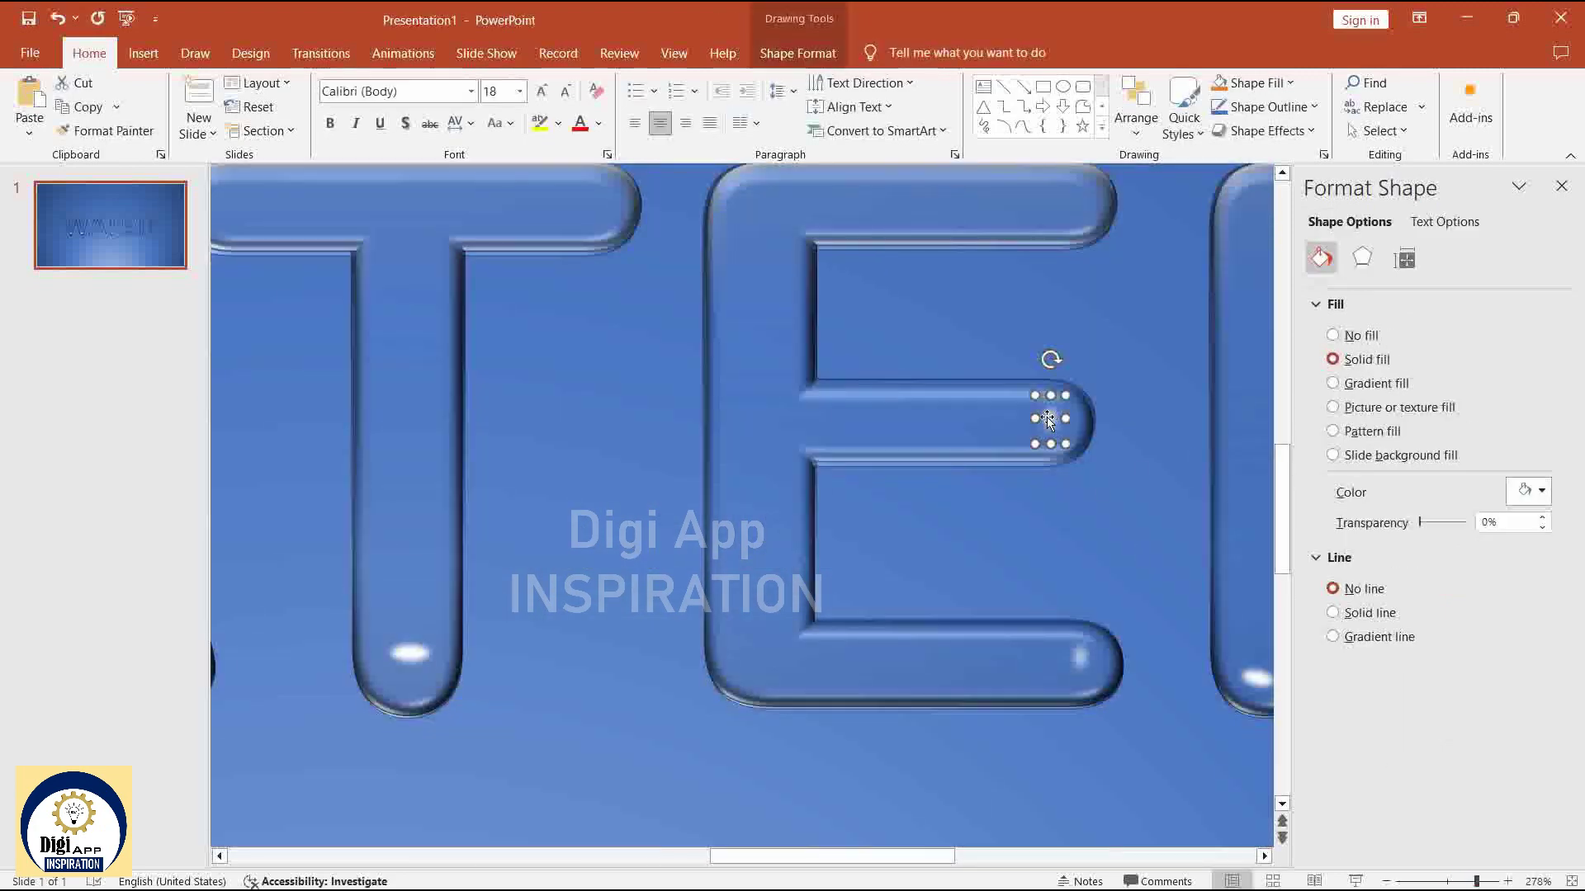
drag(1050, 423, 1054, 405)
click(1079, 658)
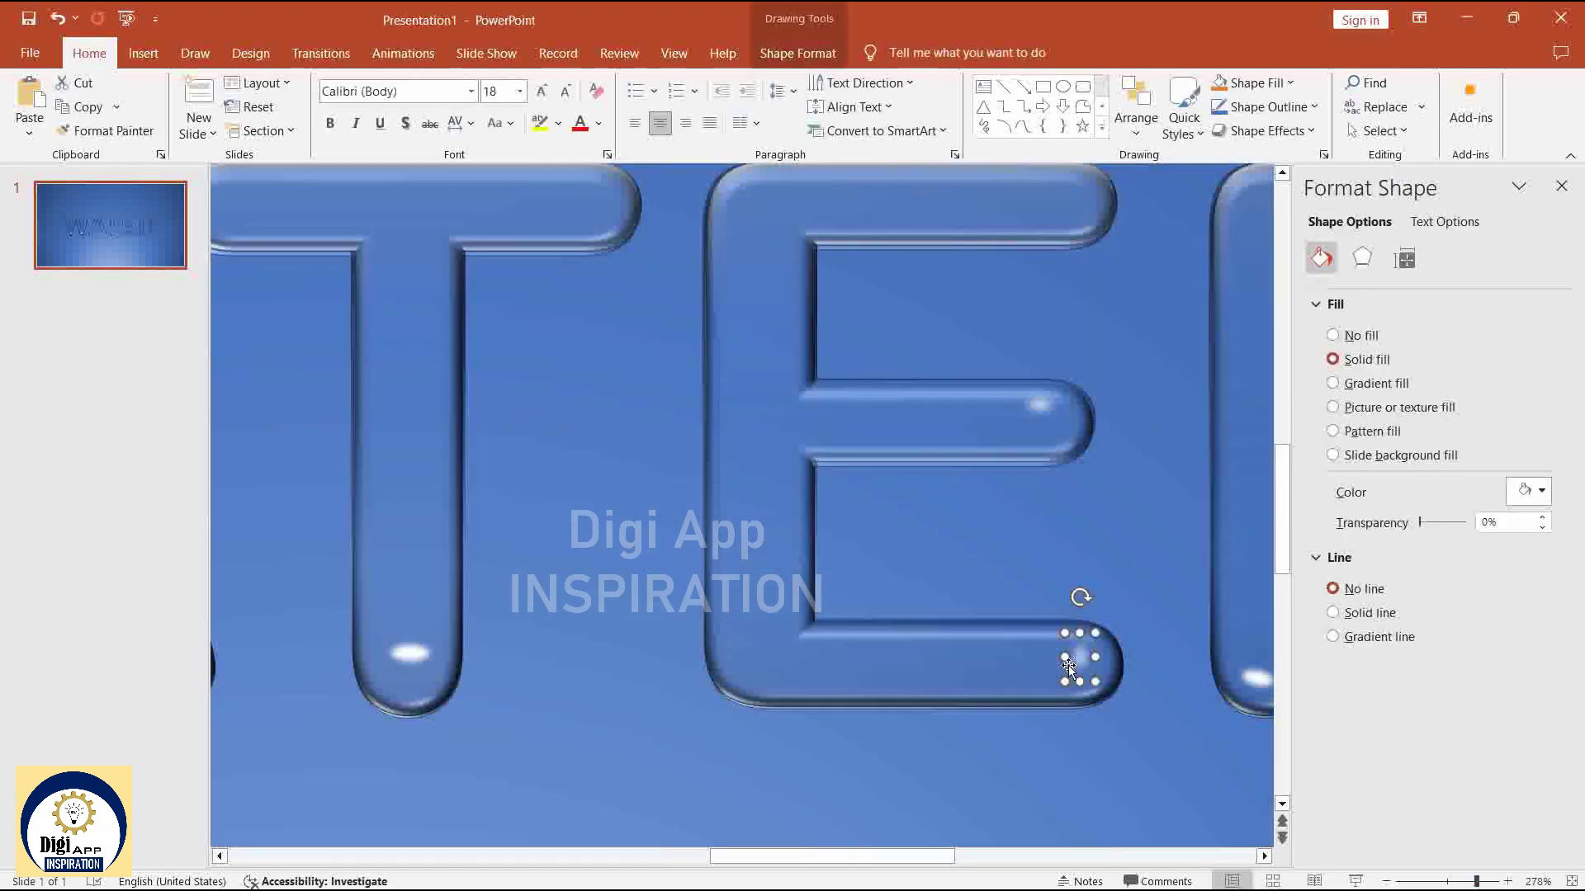
drag(1071, 680, 1072, 654)
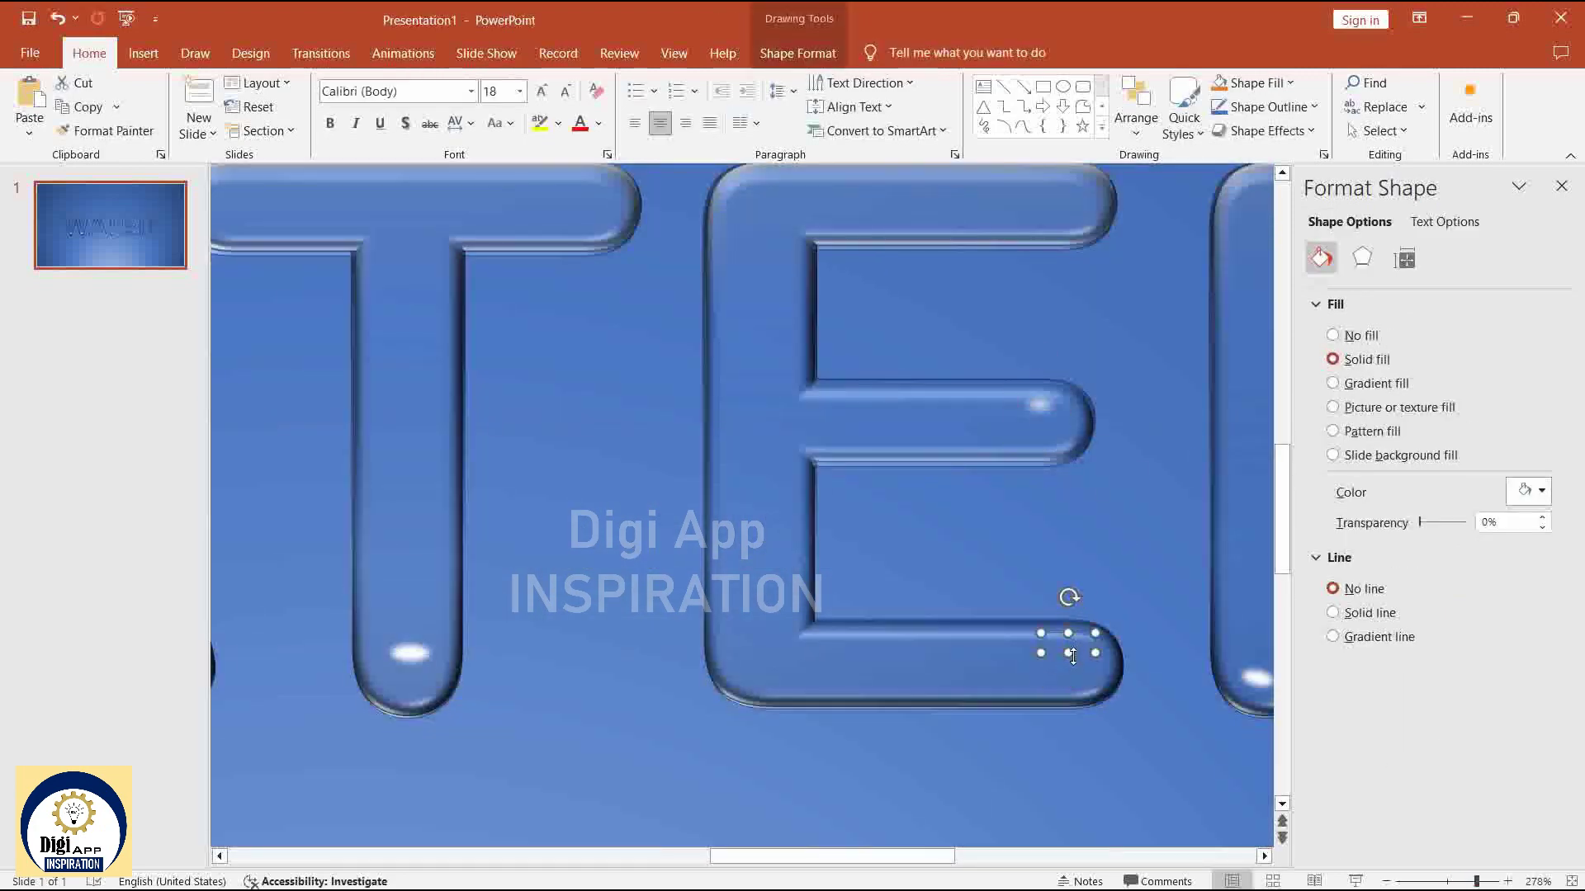
click(1125, 771)
click(1037, 404)
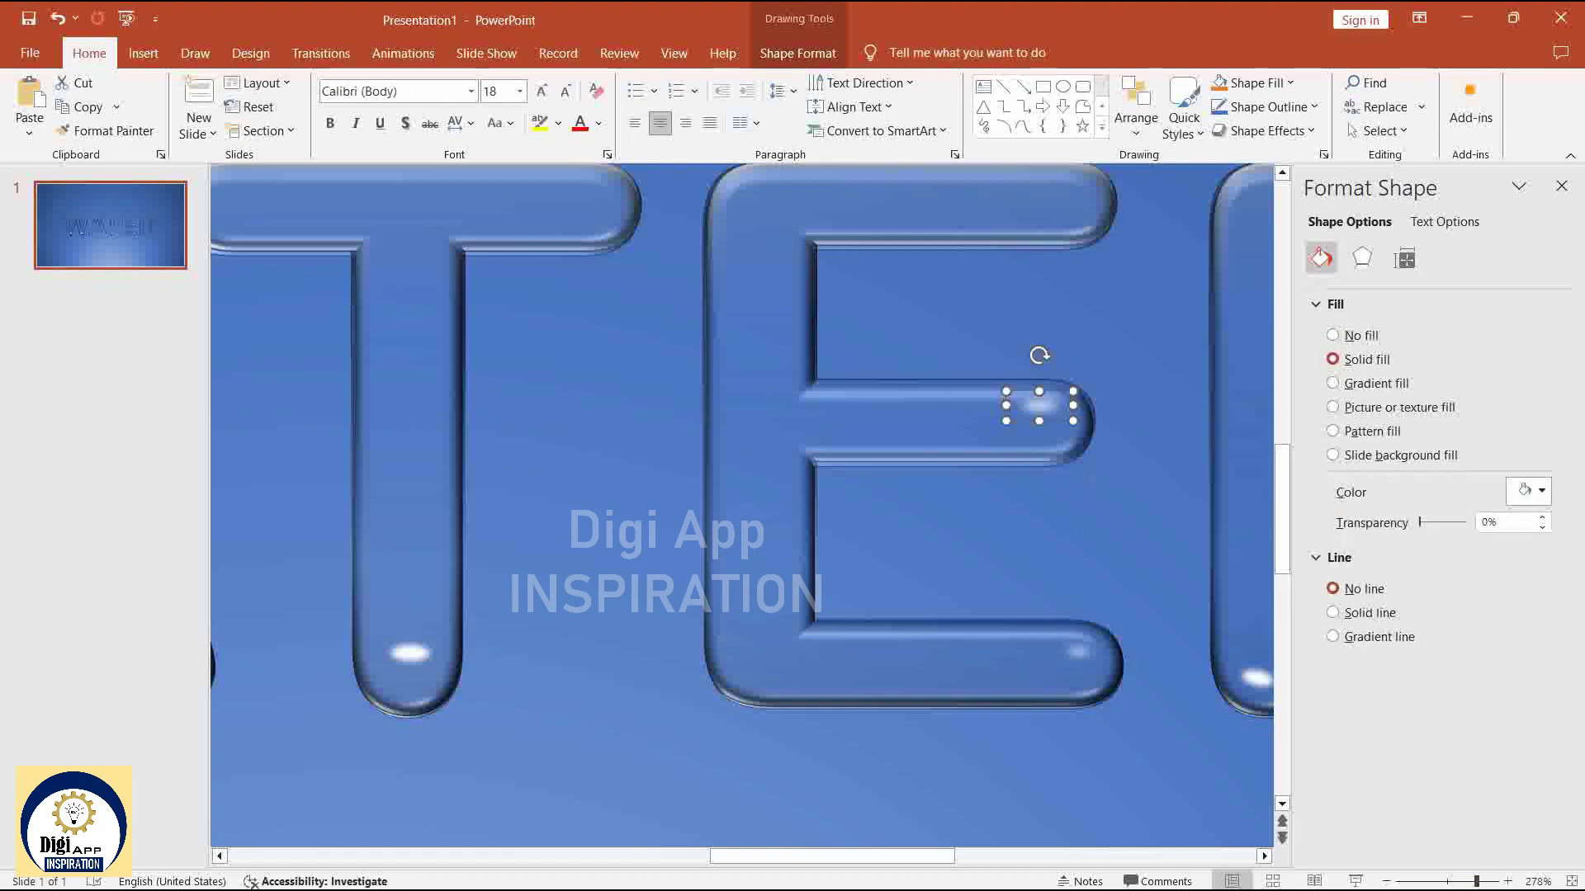
Move the E's bottom-bar glint slightly upward.
mouse_move(1477, 881)
mouse_down()
mouse_move(1429, 882)
mouse_move(1455, 881)
mouse_up()
click(835, 825)
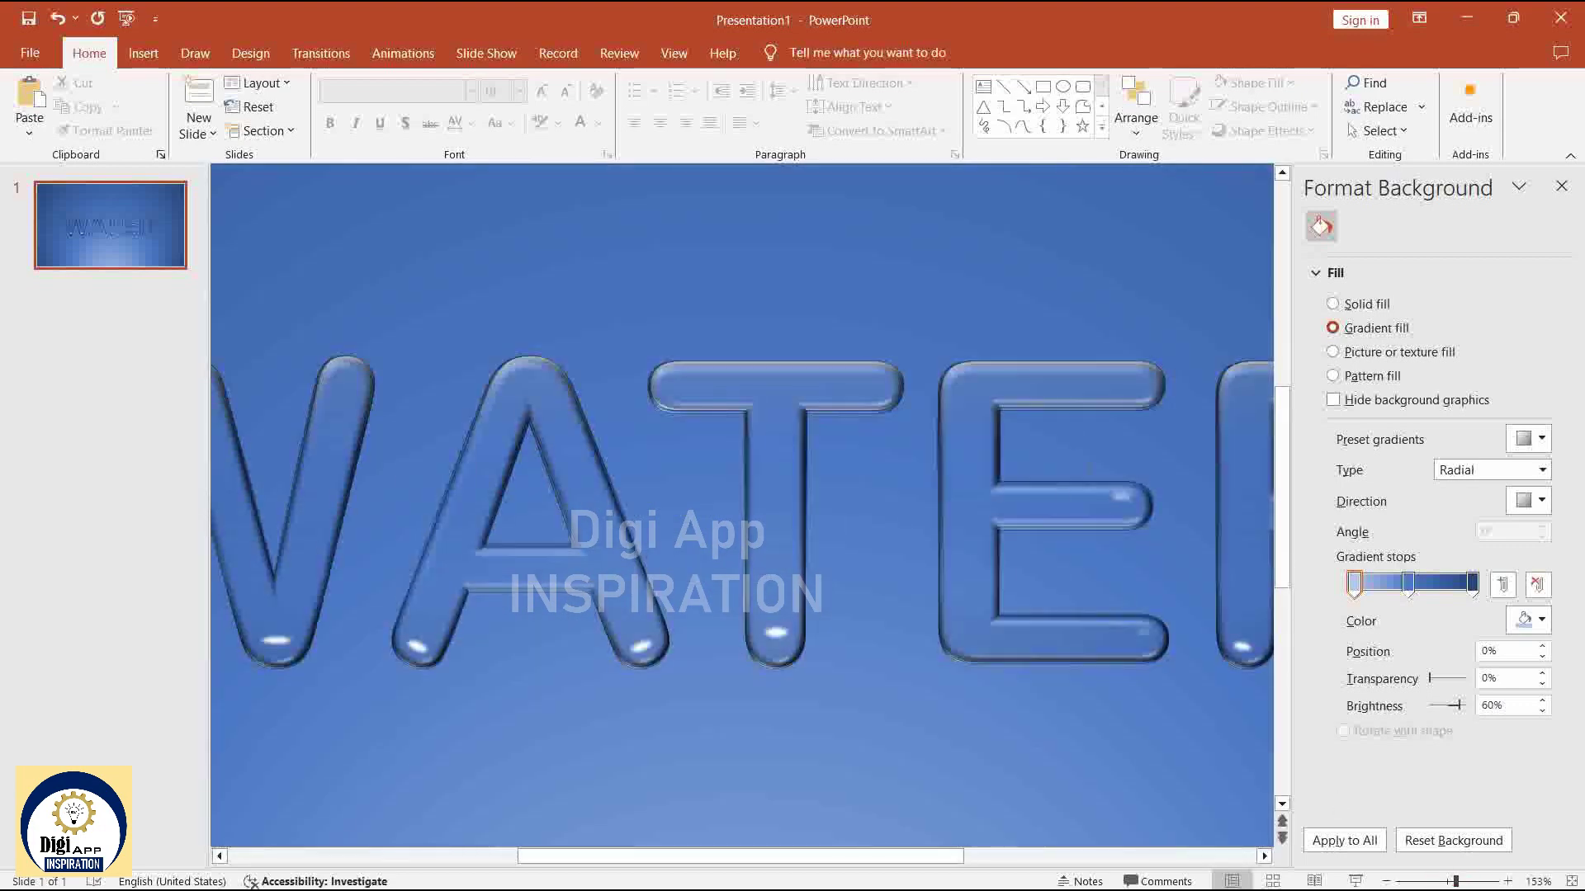
click(1123, 496)
click(1141, 633)
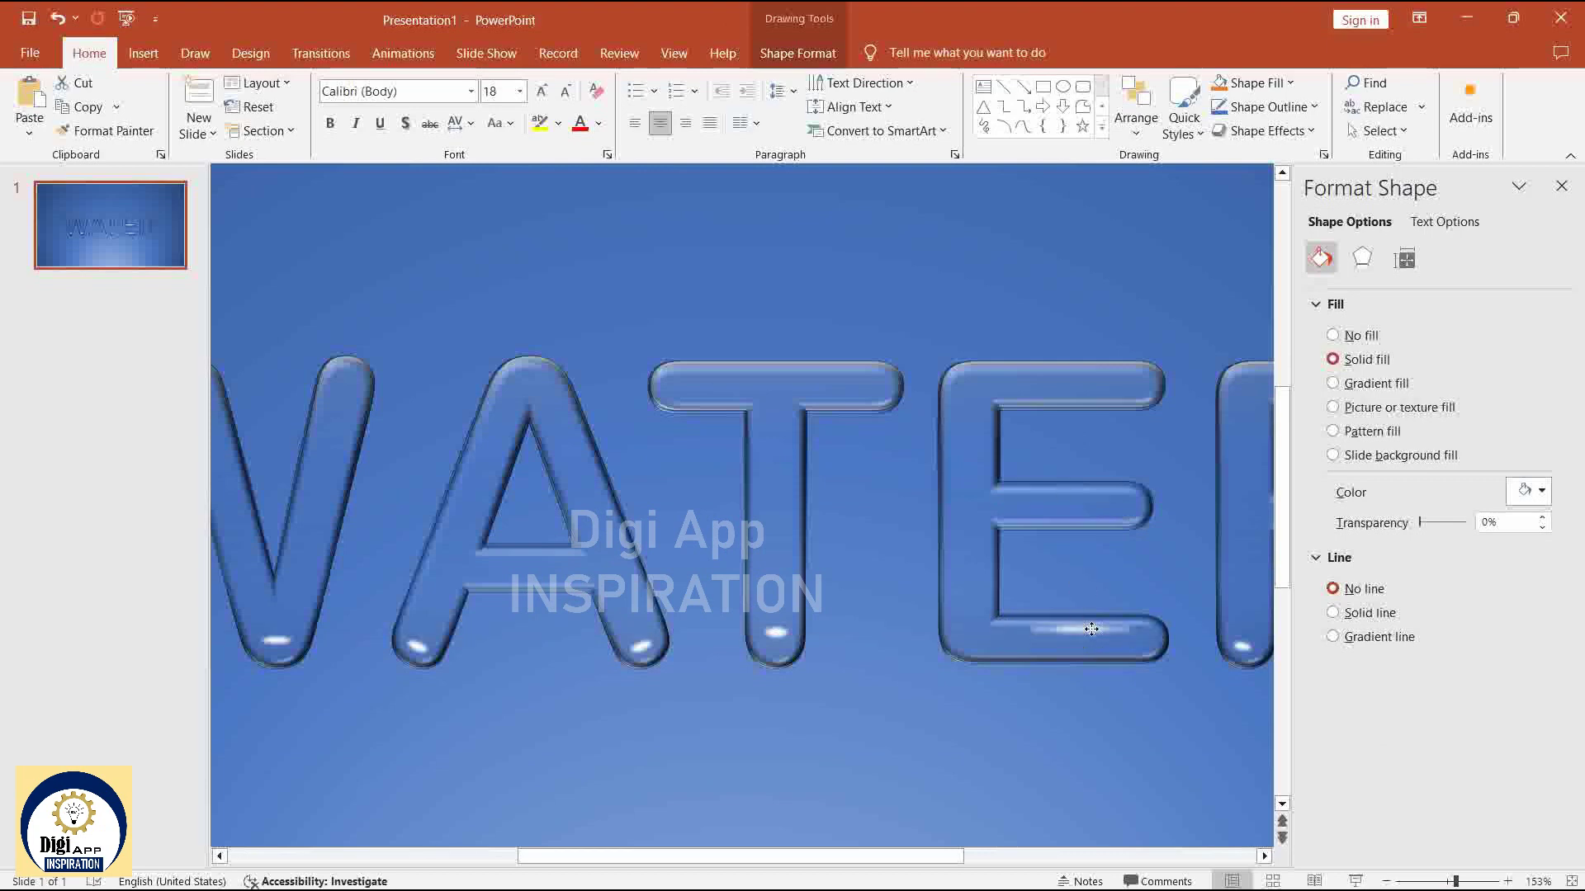
drag(1079, 633, 1100, 615)
scroll(969, 666, right, 5)
Nudge the highlight on the E's middle bar slightly up and right.
click(1035, 488)
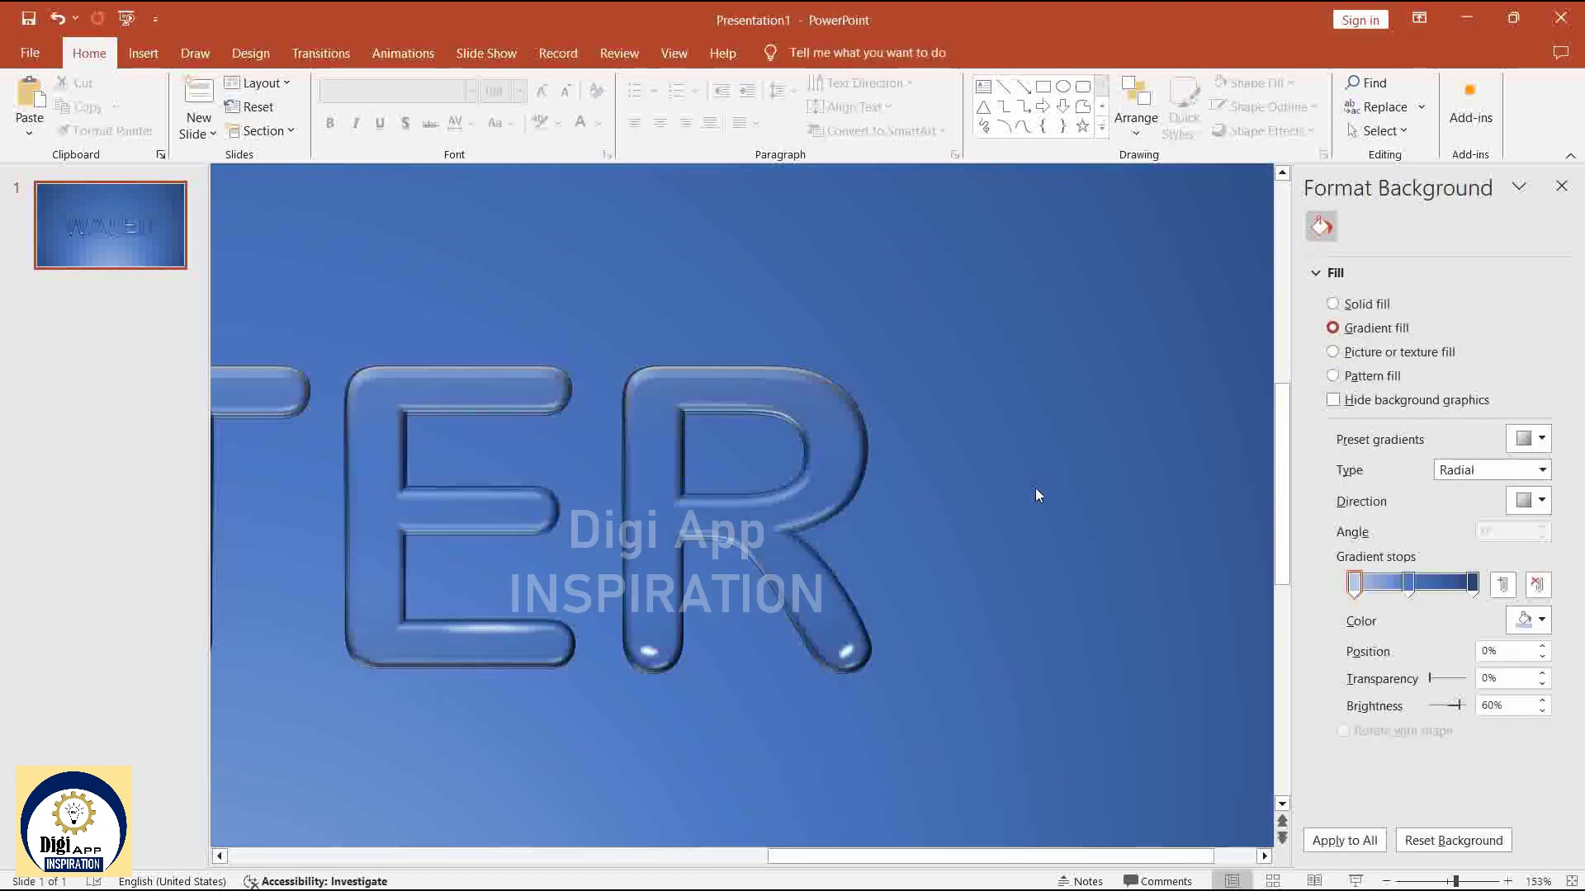
click(473, 502)
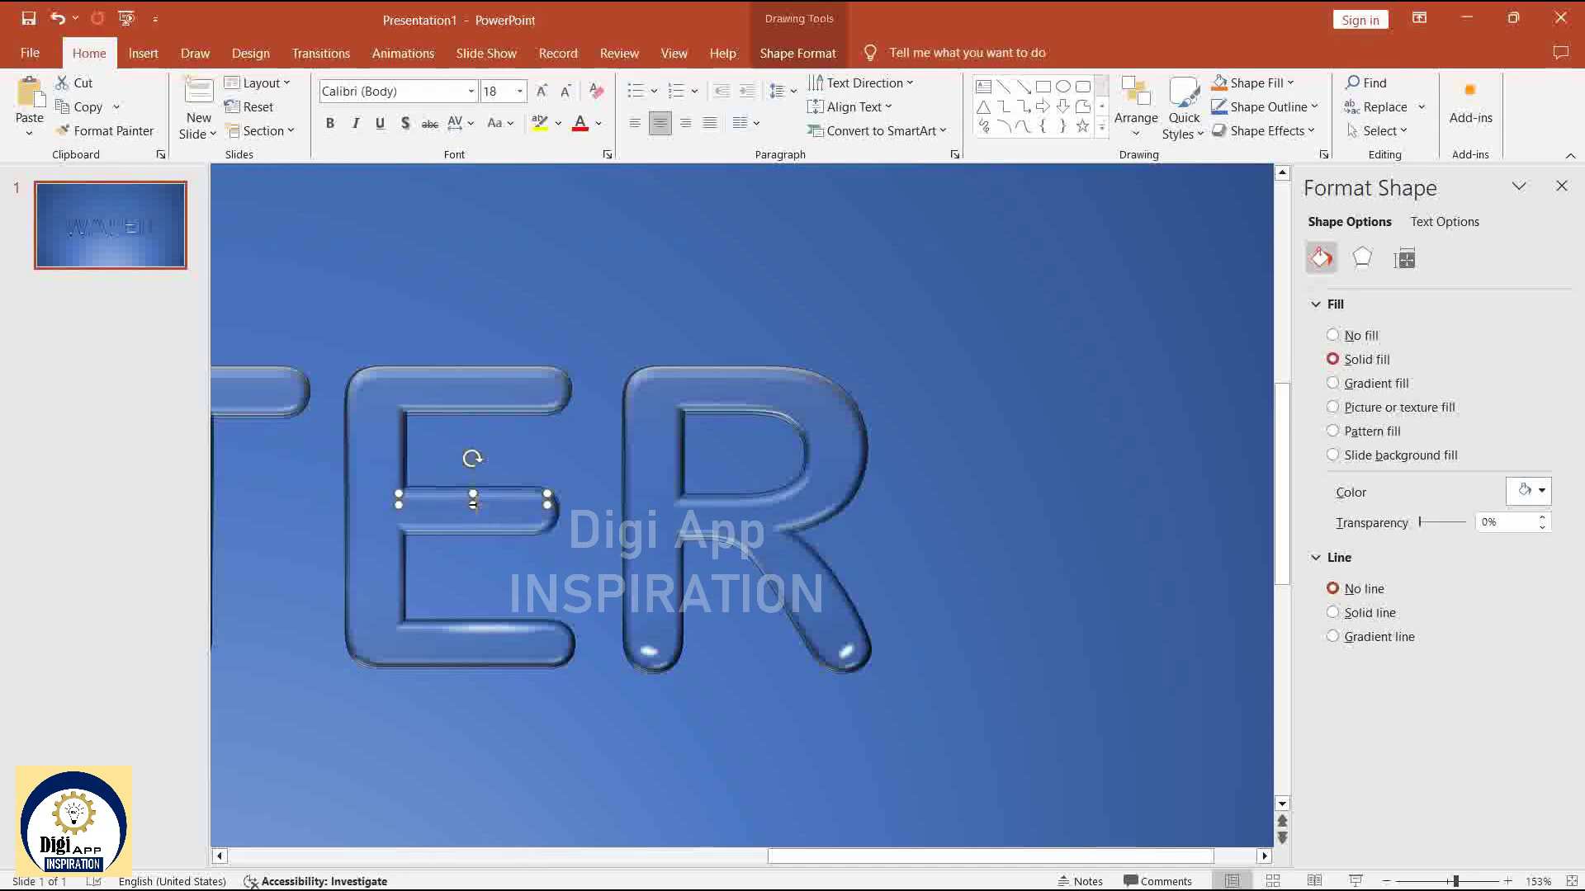
drag(472, 502, 493, 498)
drag(1455, 881, 1428, 881)
click(1053, 804)
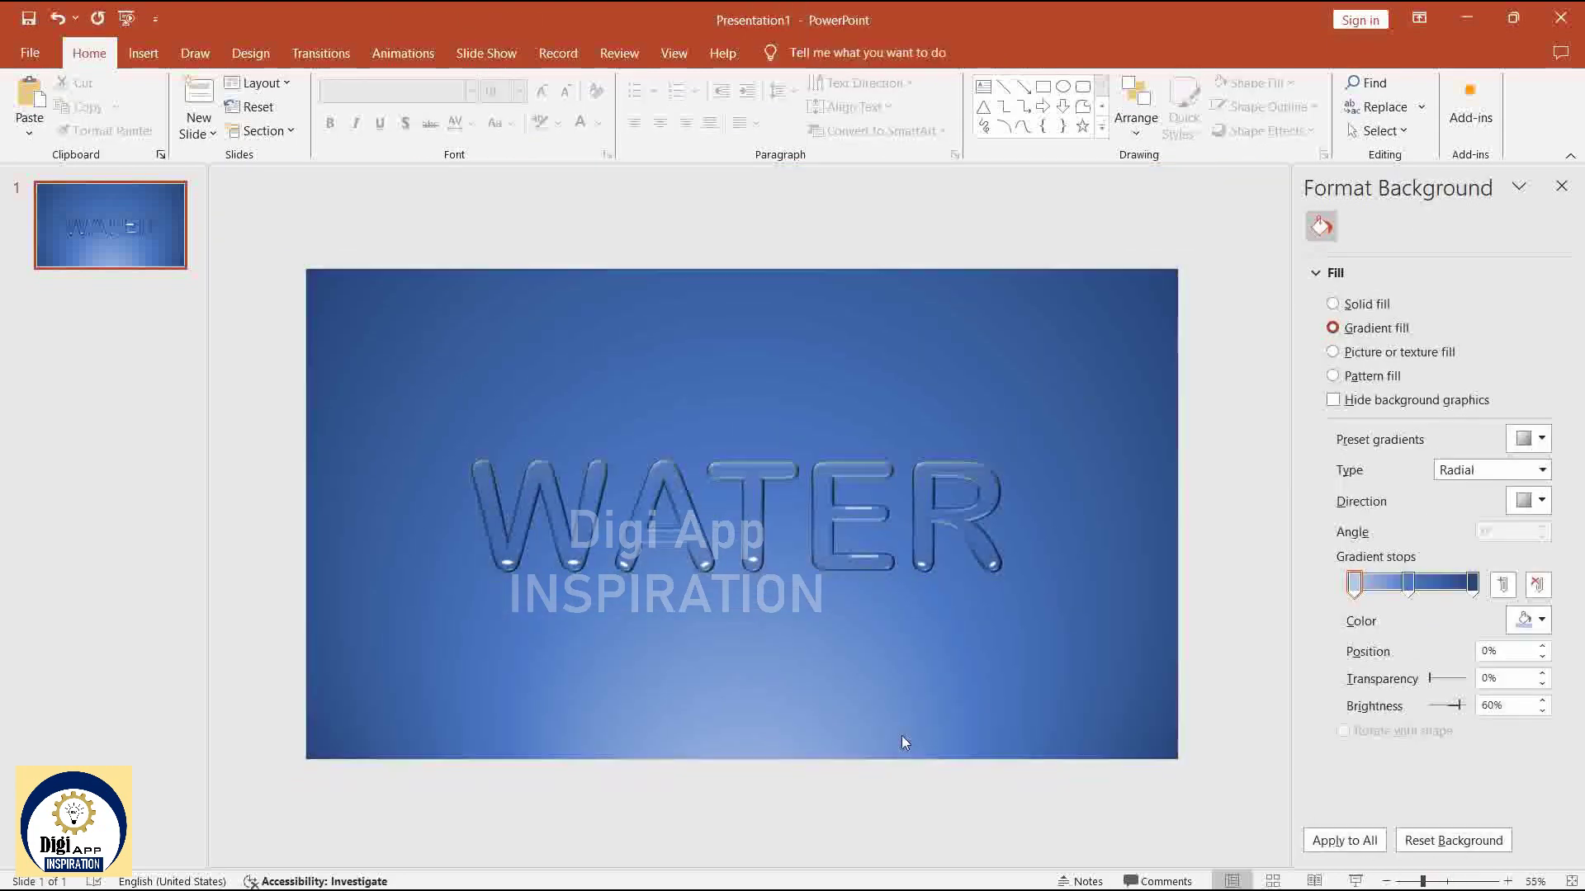
Marquee-select all the objects forming the WATER text and group them with Ctrl+G.
drag(375, 341, 1281, 726)
key(ctrl+g)
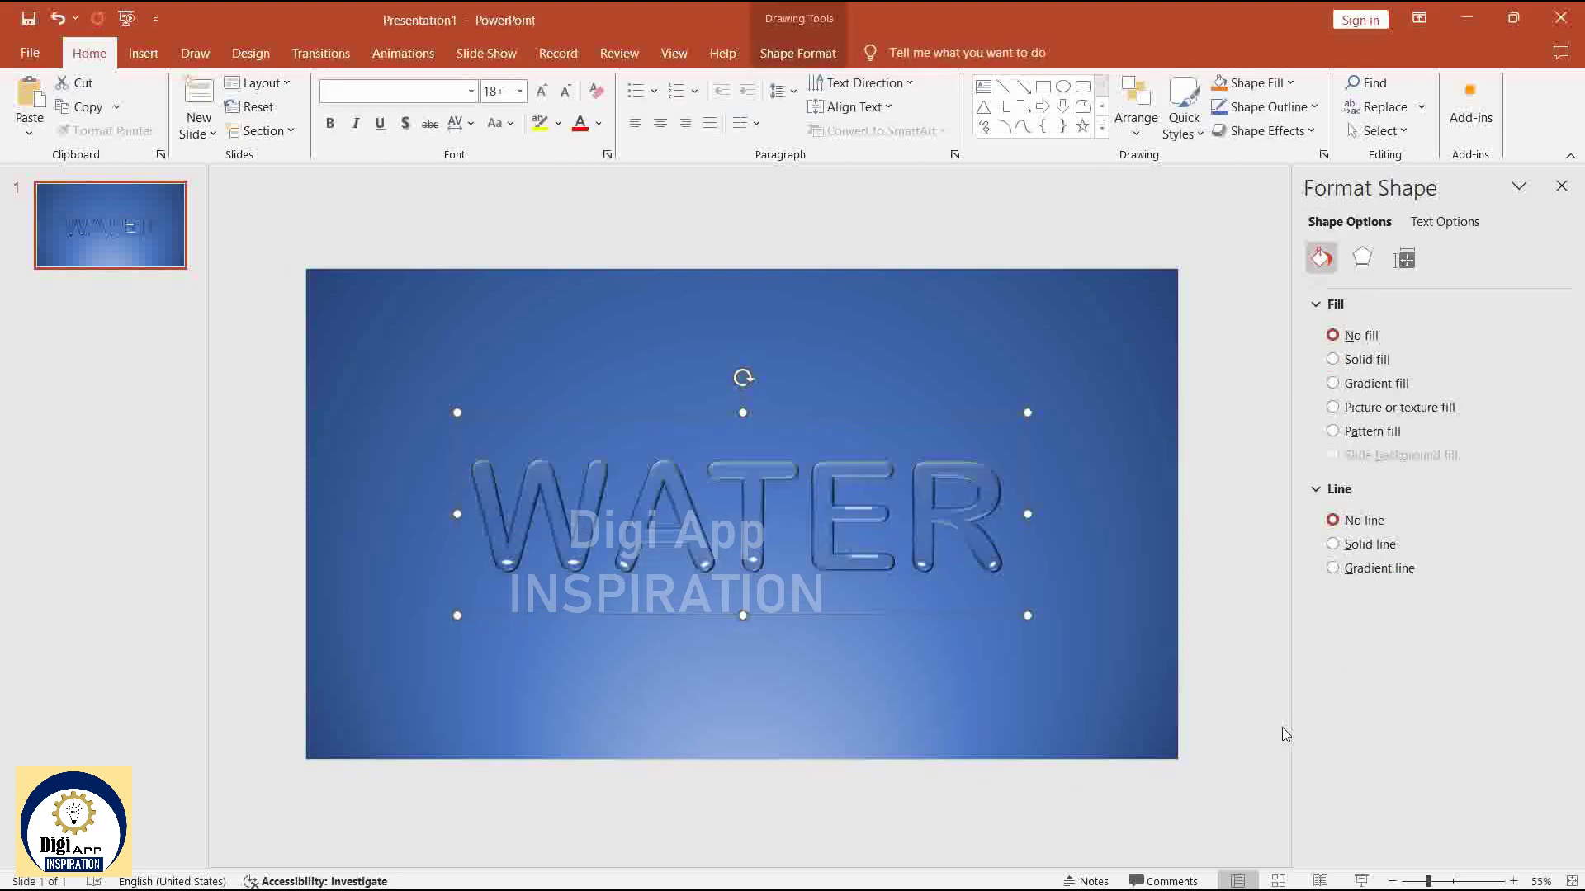
click(313, 211)
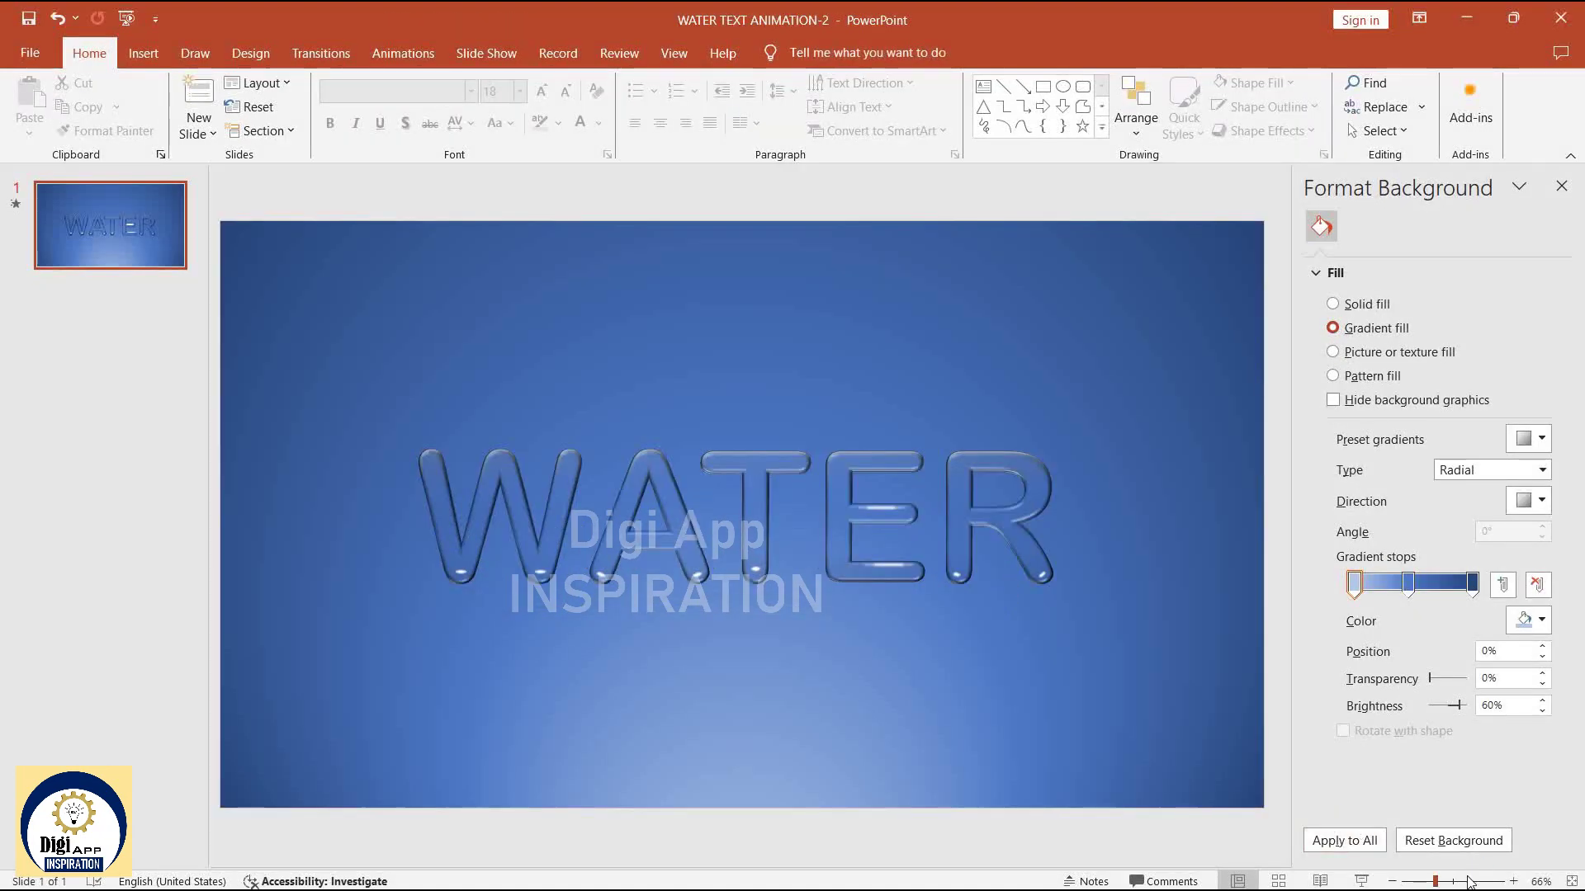
Insert a small oval circle below the W.
mouse_move(1435, 881)
mouse_down()
mouse_move(1457, 882)
mouse_move(1427, 872)
mouse_up()
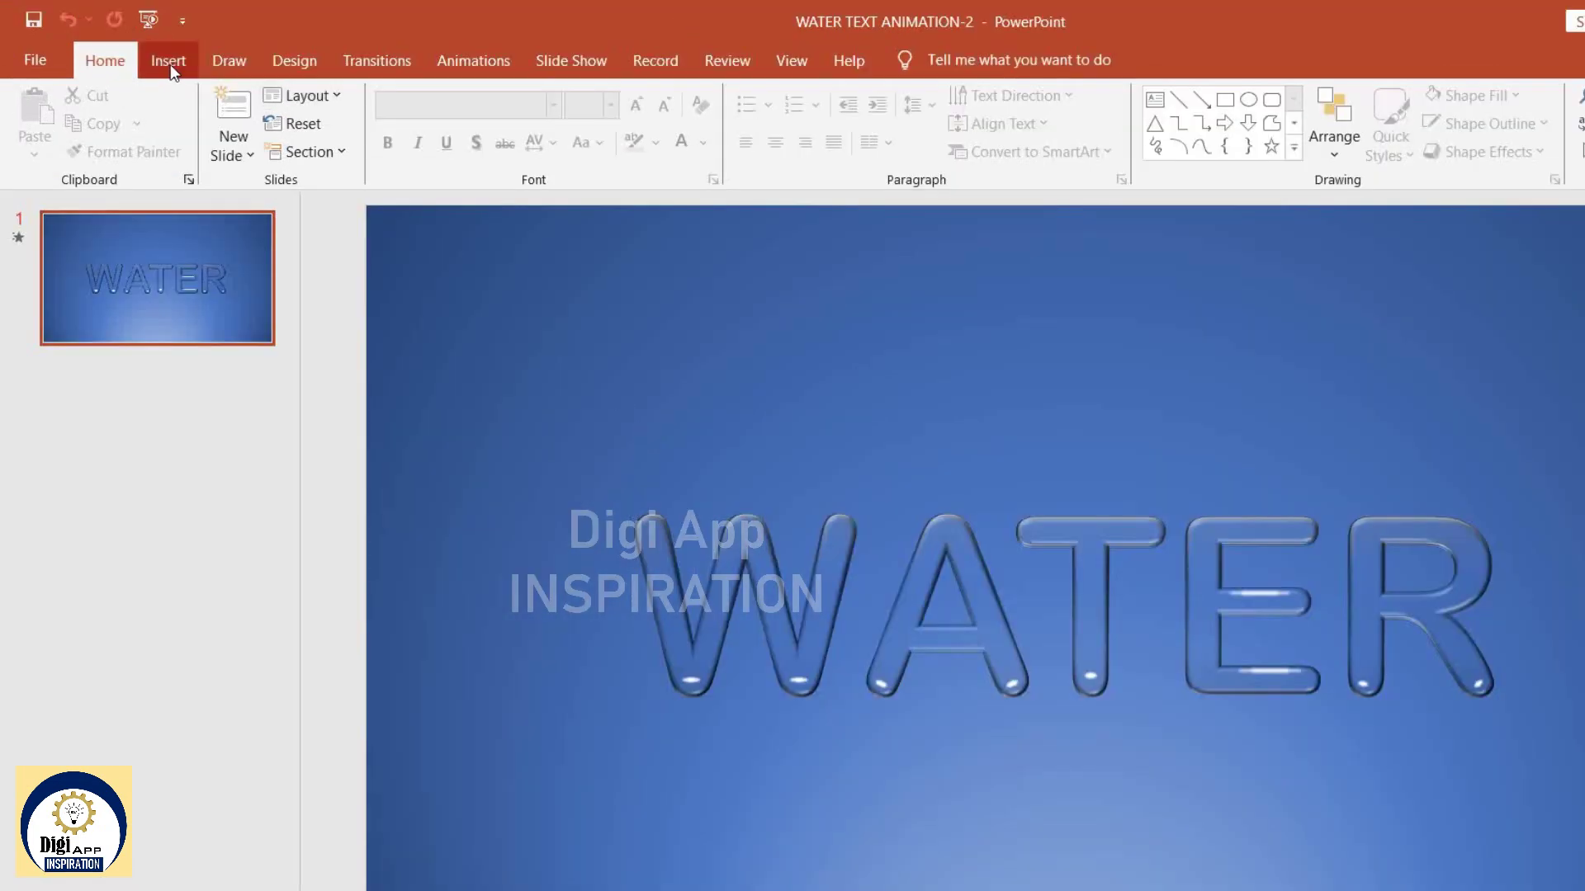
click(143, 53)
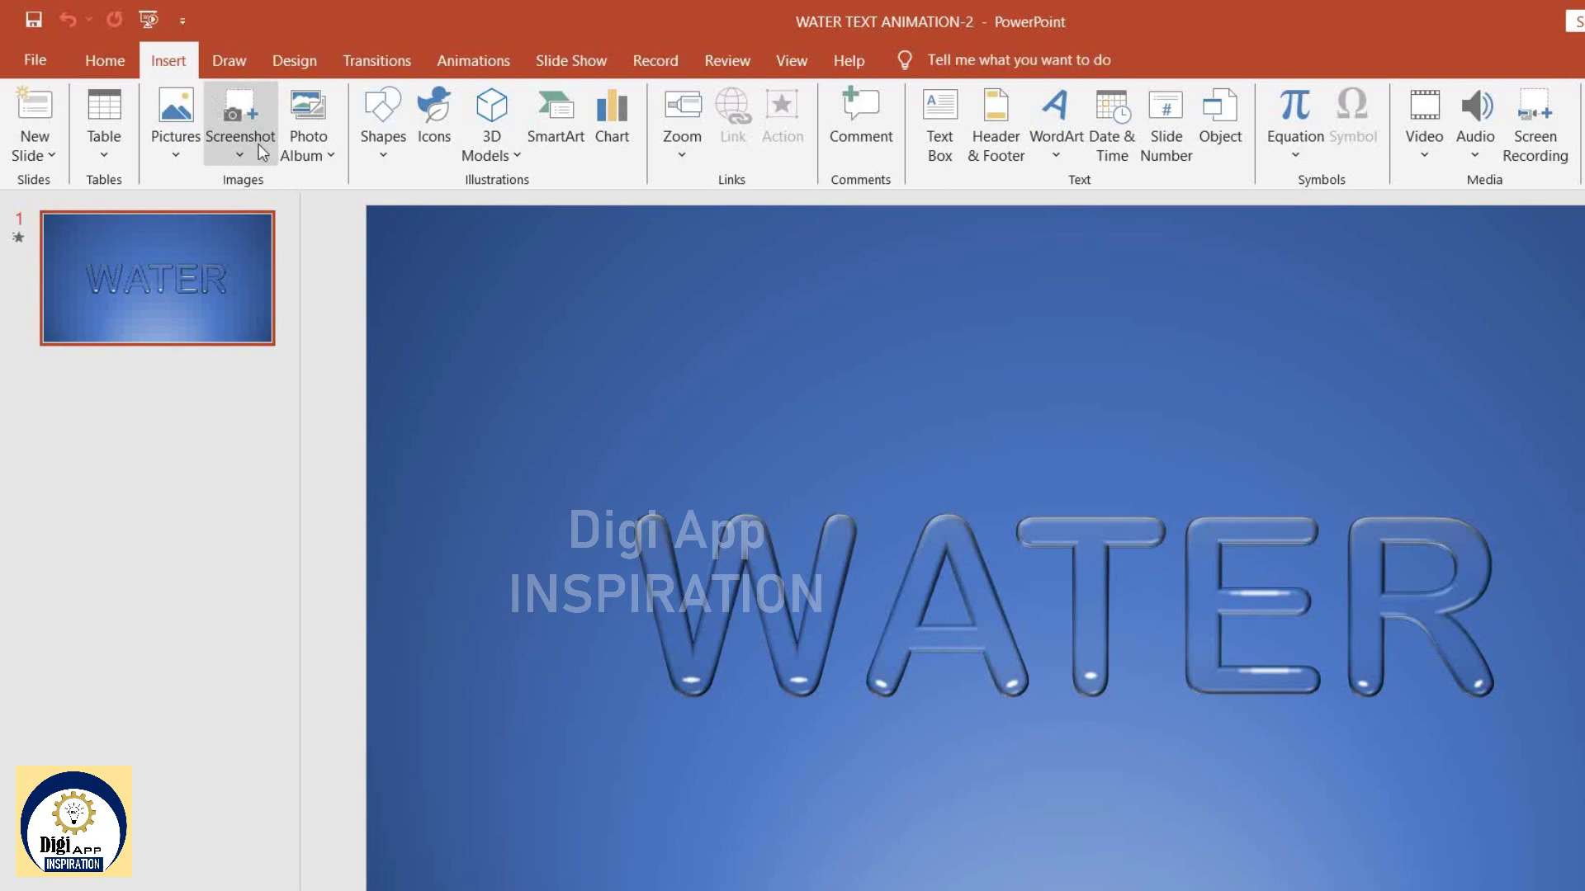
click(369, 145)
click(460, 205)
click(633, 764)
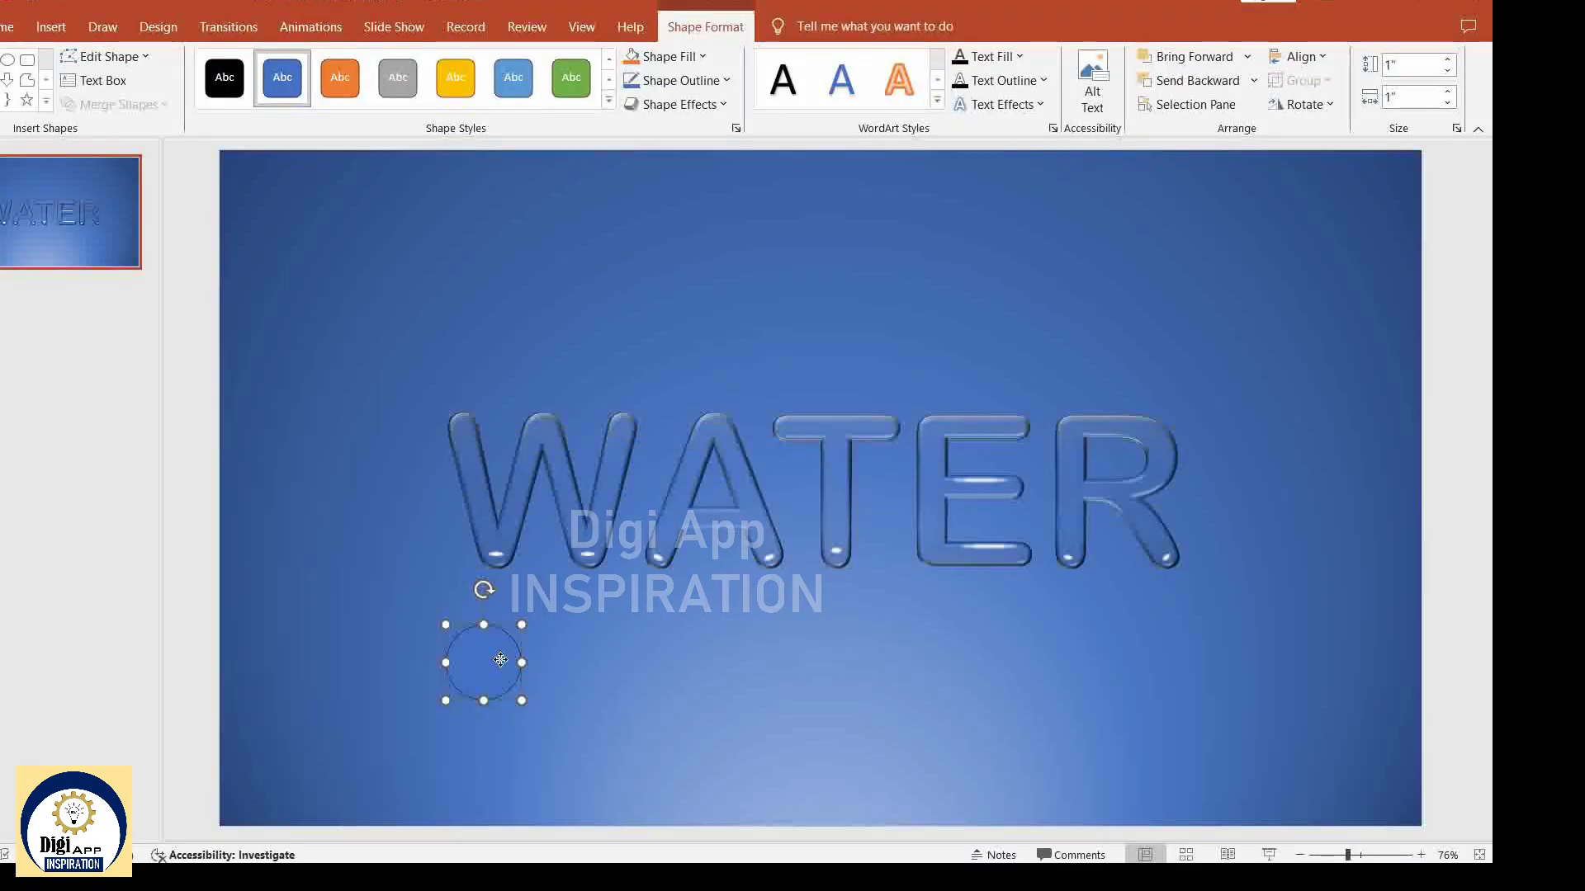
Fill the circle with a blue preset gradient, type Linear, direction Linear Down.
right_click(499, 670)
click(545, 621)
click(1255, 280)
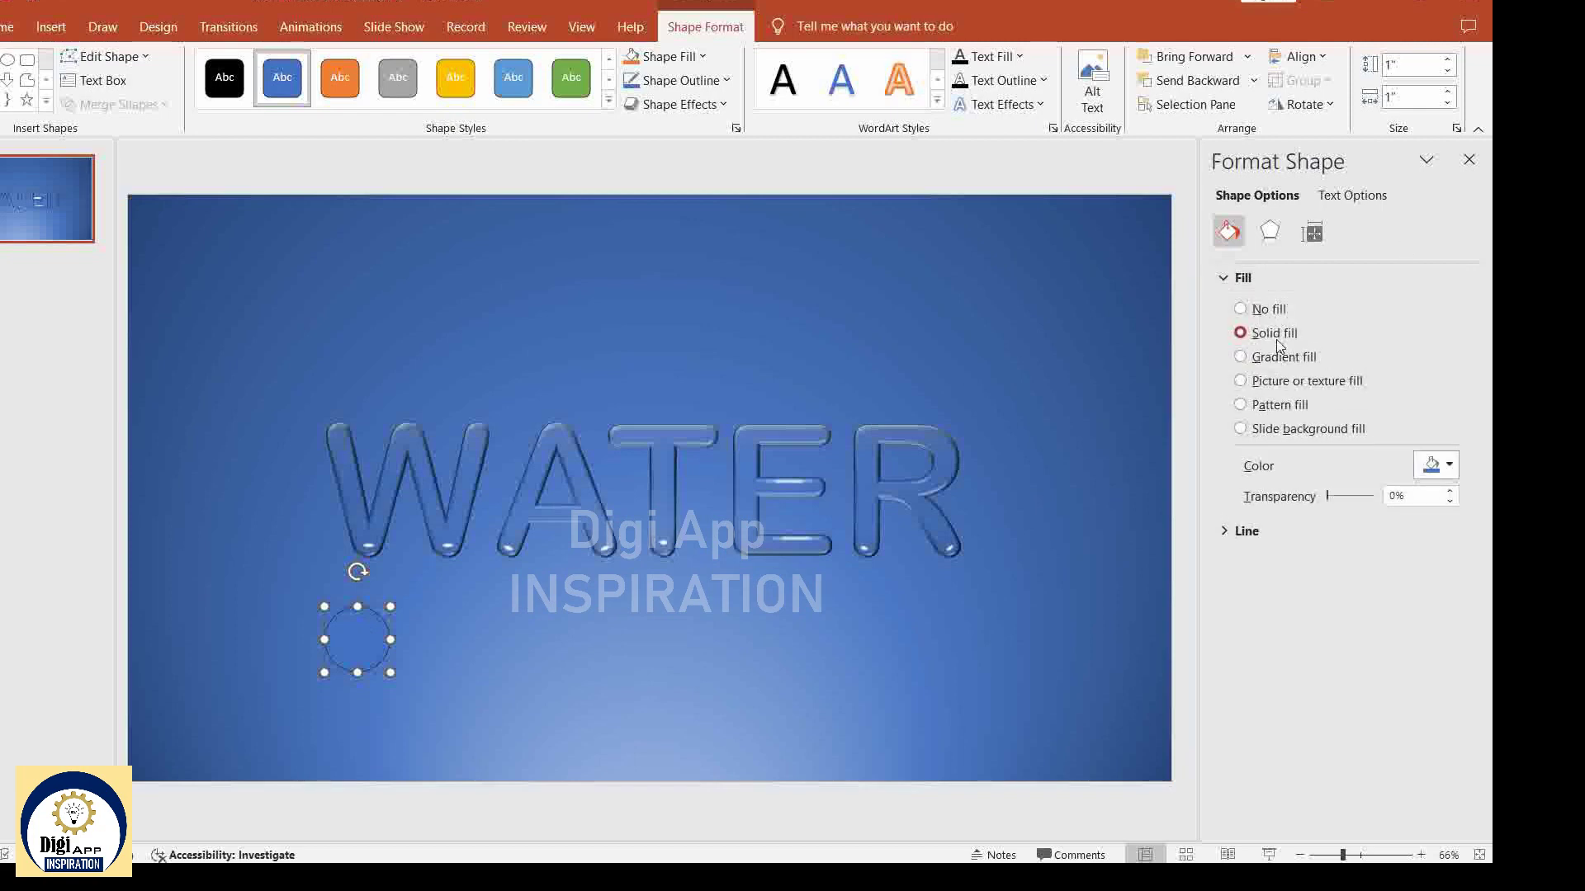
click(1275, 356)
click(1514, 428)
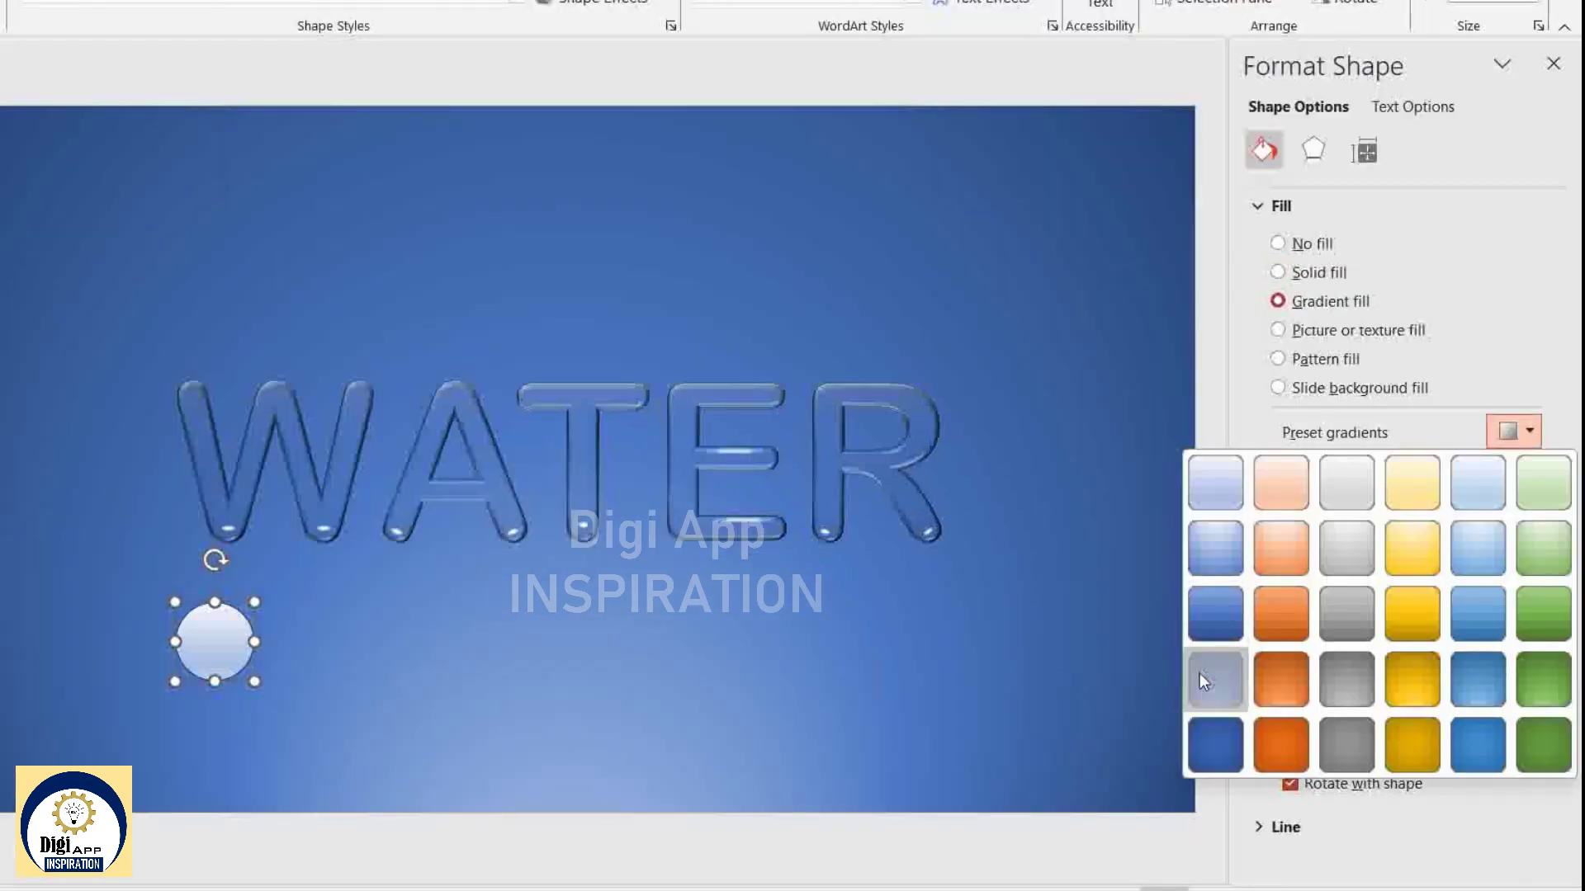
click(1201, 672)
click(1492, 470)
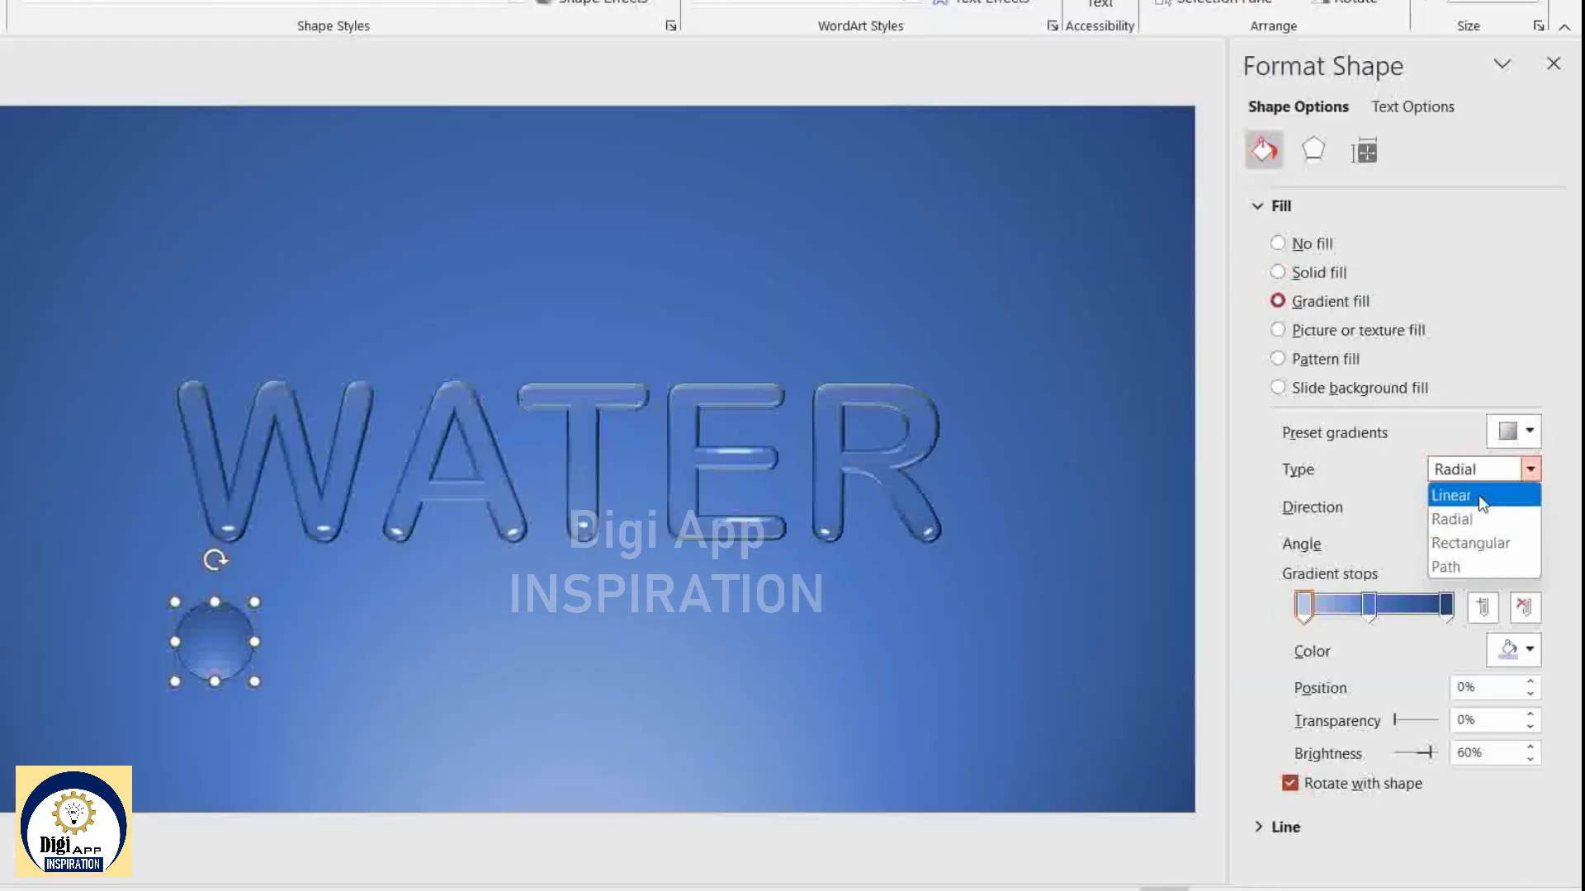
click(1479, 494)
click(1511, 506)
click(1347, 558)
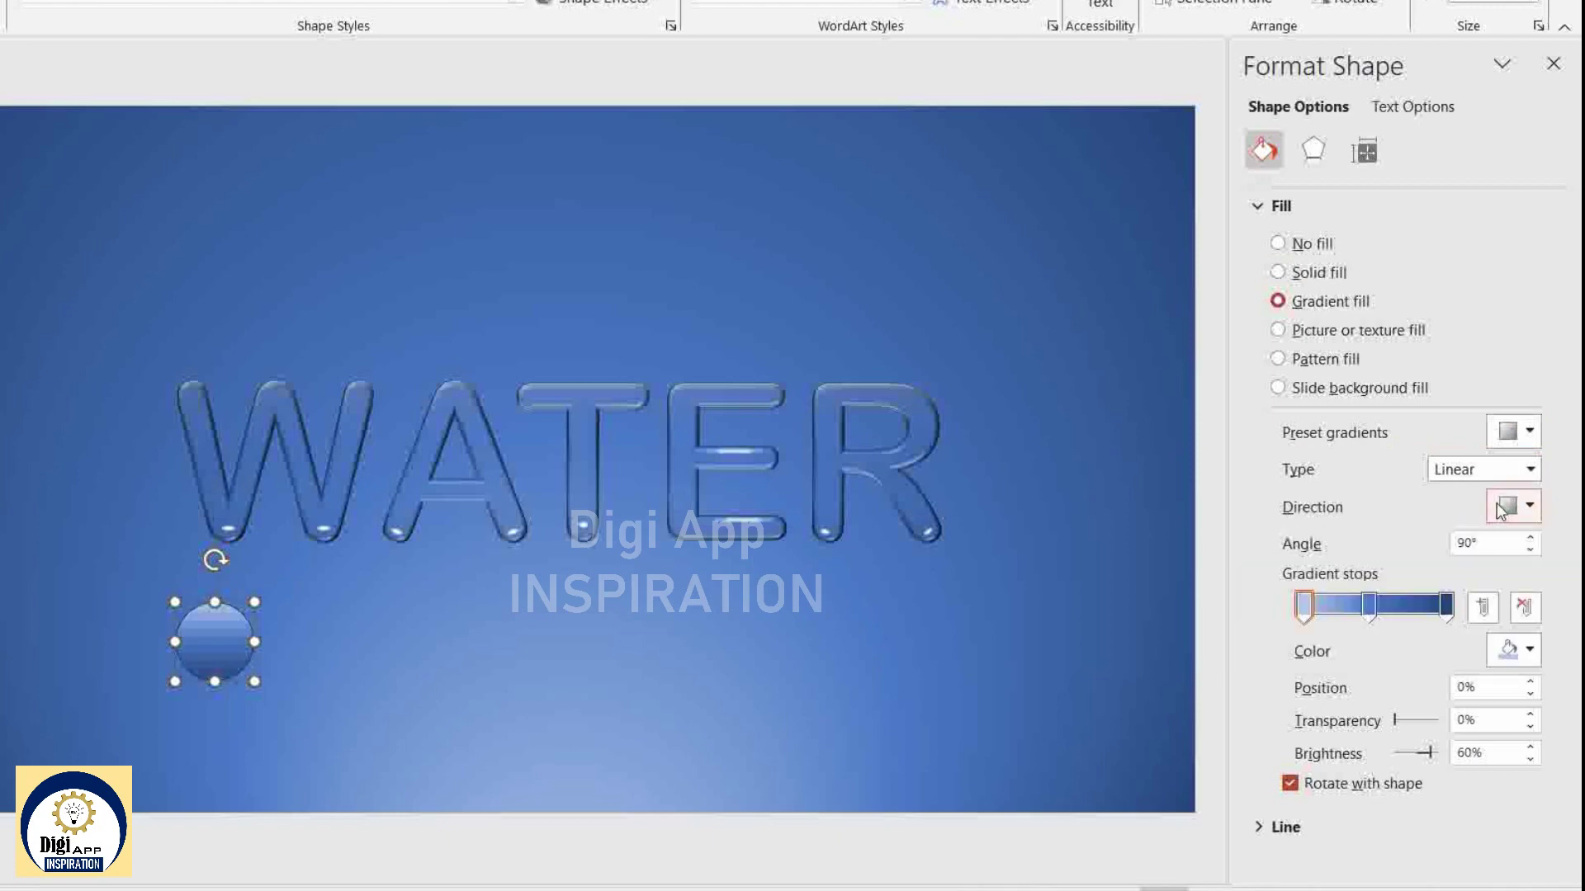
click(1318, 830)
Remove the circle's outline and make the first gradient stop 100% transparent at 28%.
scroll(1395, 568, down, 3)
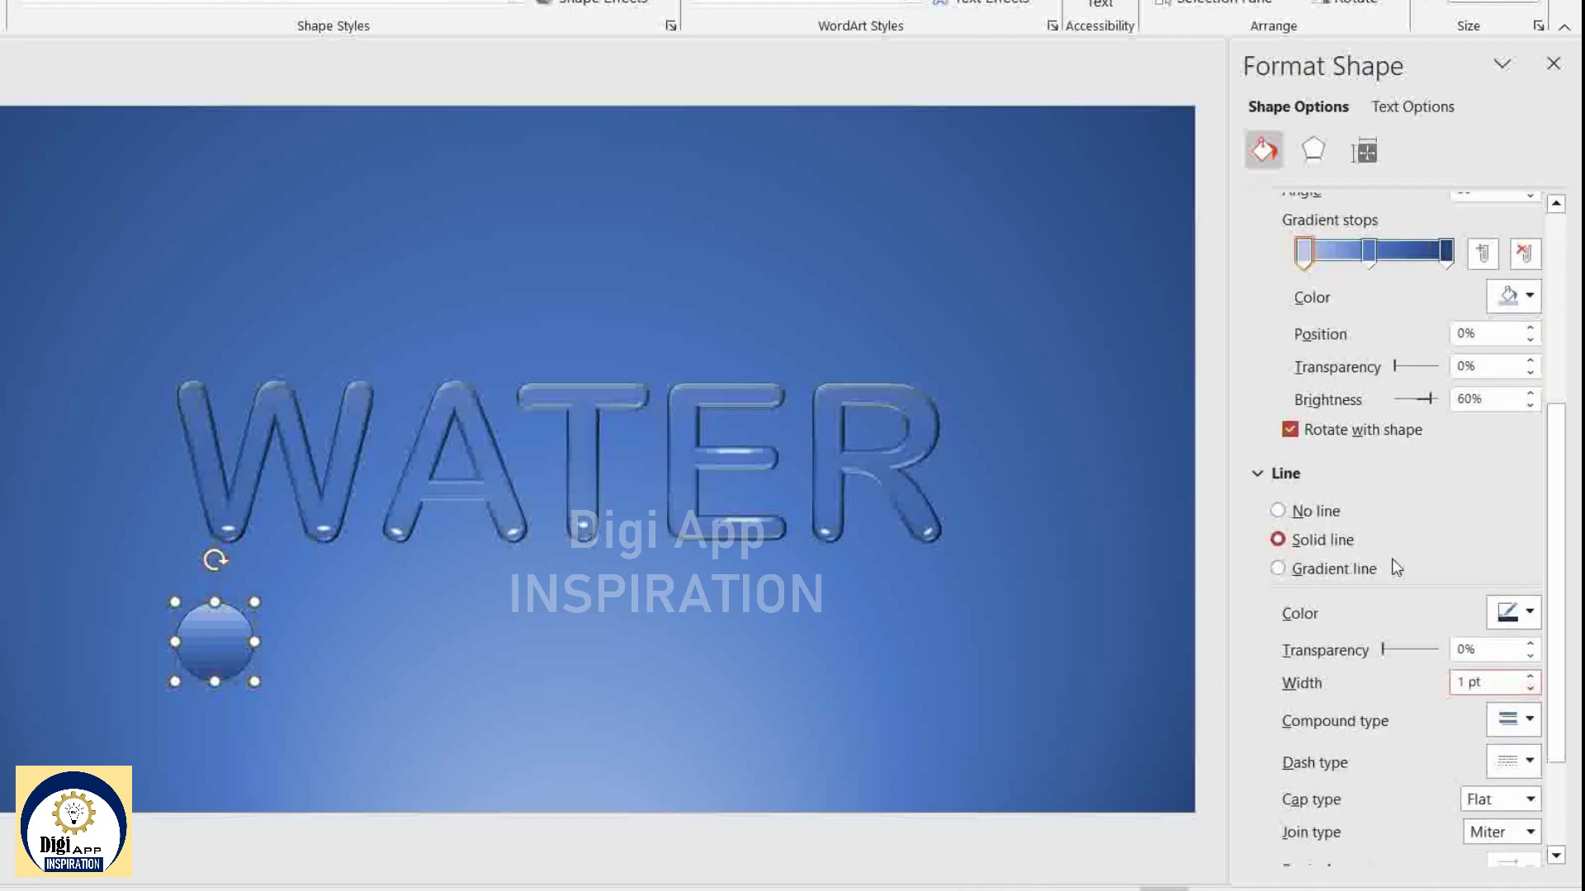
click(1278, 511)
scroll(1324, 513, up, 3)
drag(1369, 529, 1395, 530)
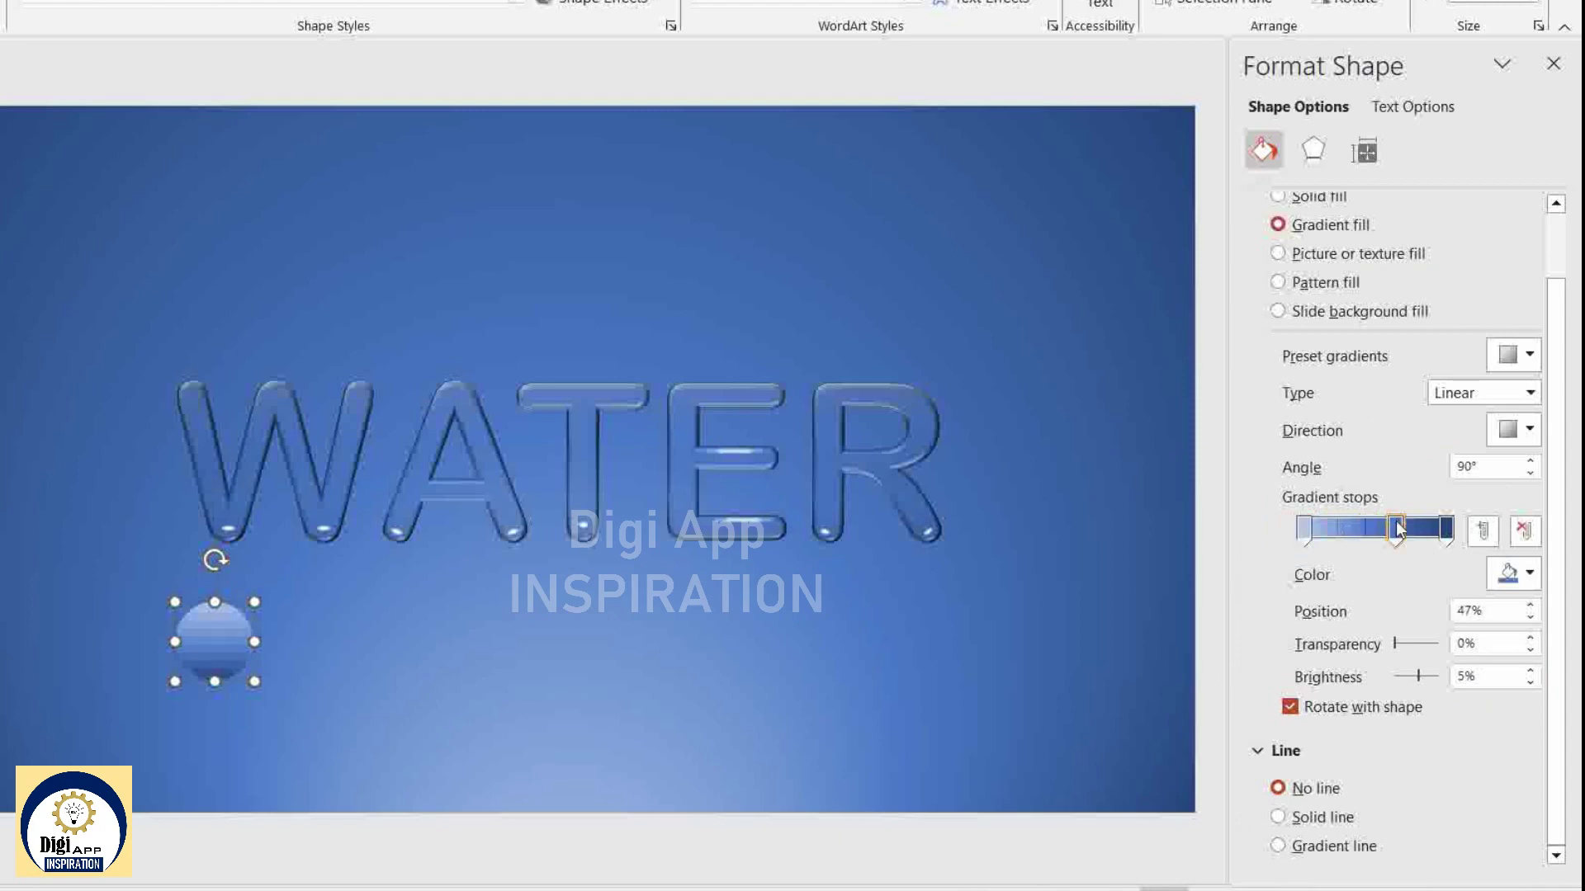
click(1304, 529)
drag(1395, 644, 1440, 644)
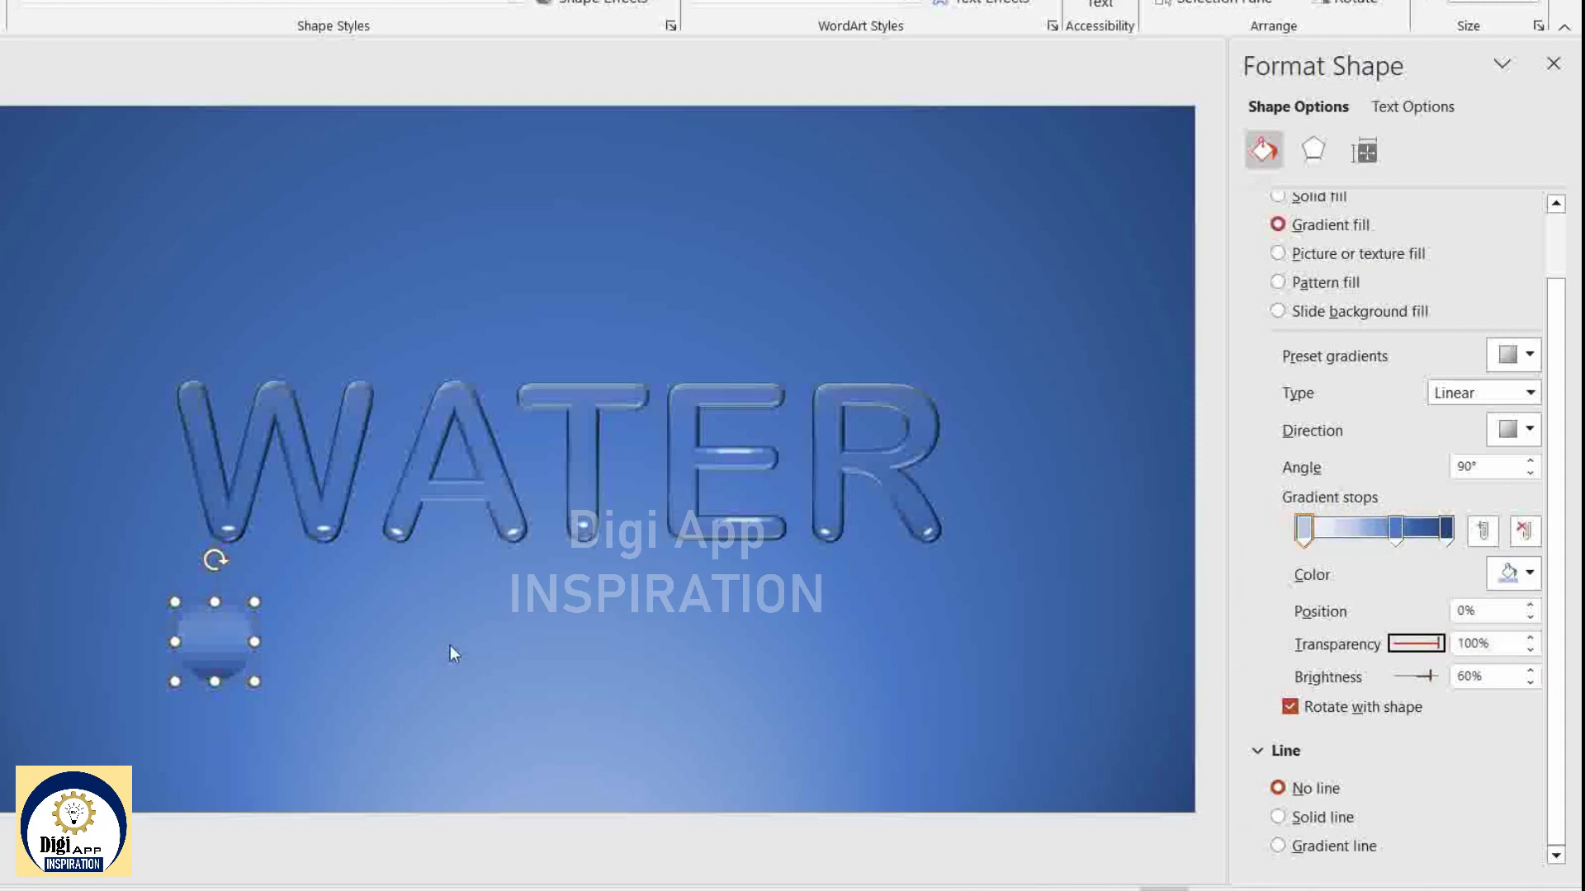
drag(1304, 529, 1344, 529)
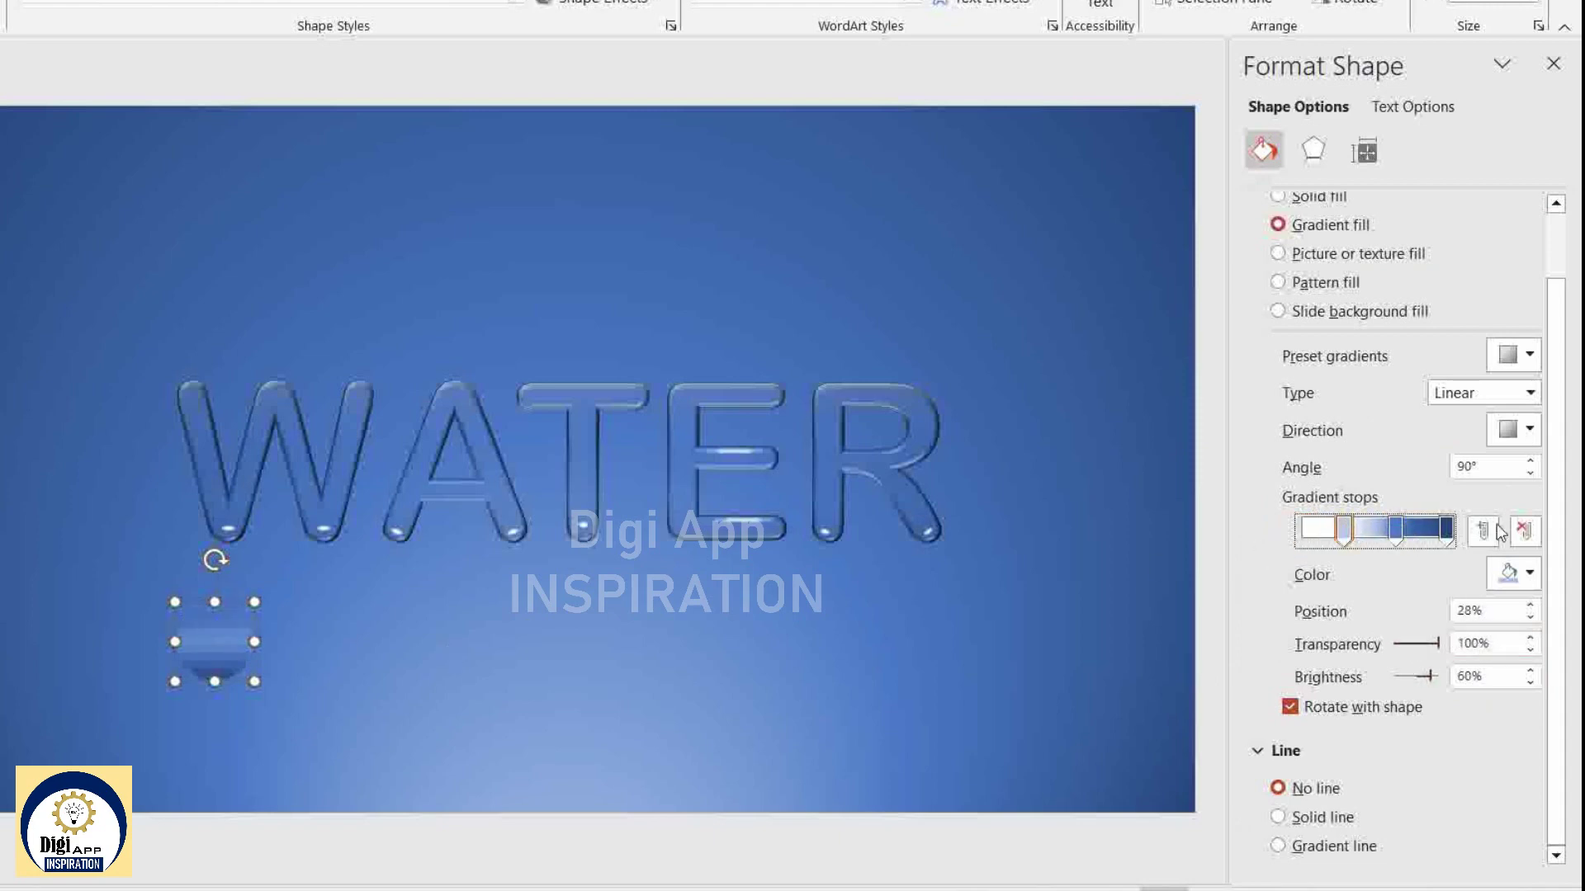
Make the last stop black, 30% transparent at 93%, middle stop 51%, then duplicate the droplet.
click(1444, 529)
click(1509, 572)
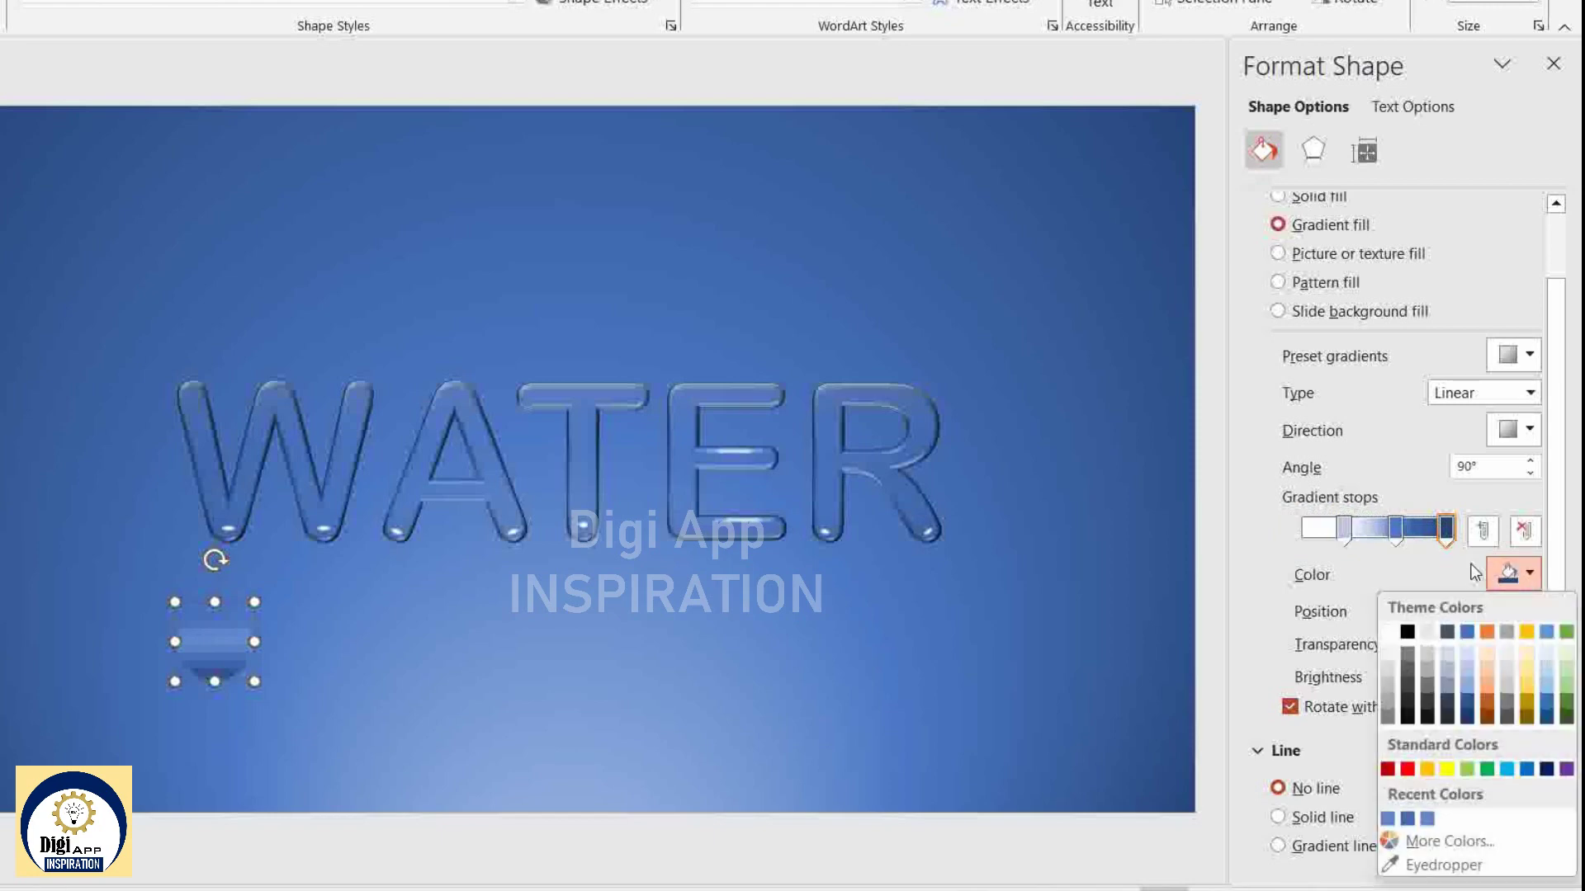
click(1407, 632)
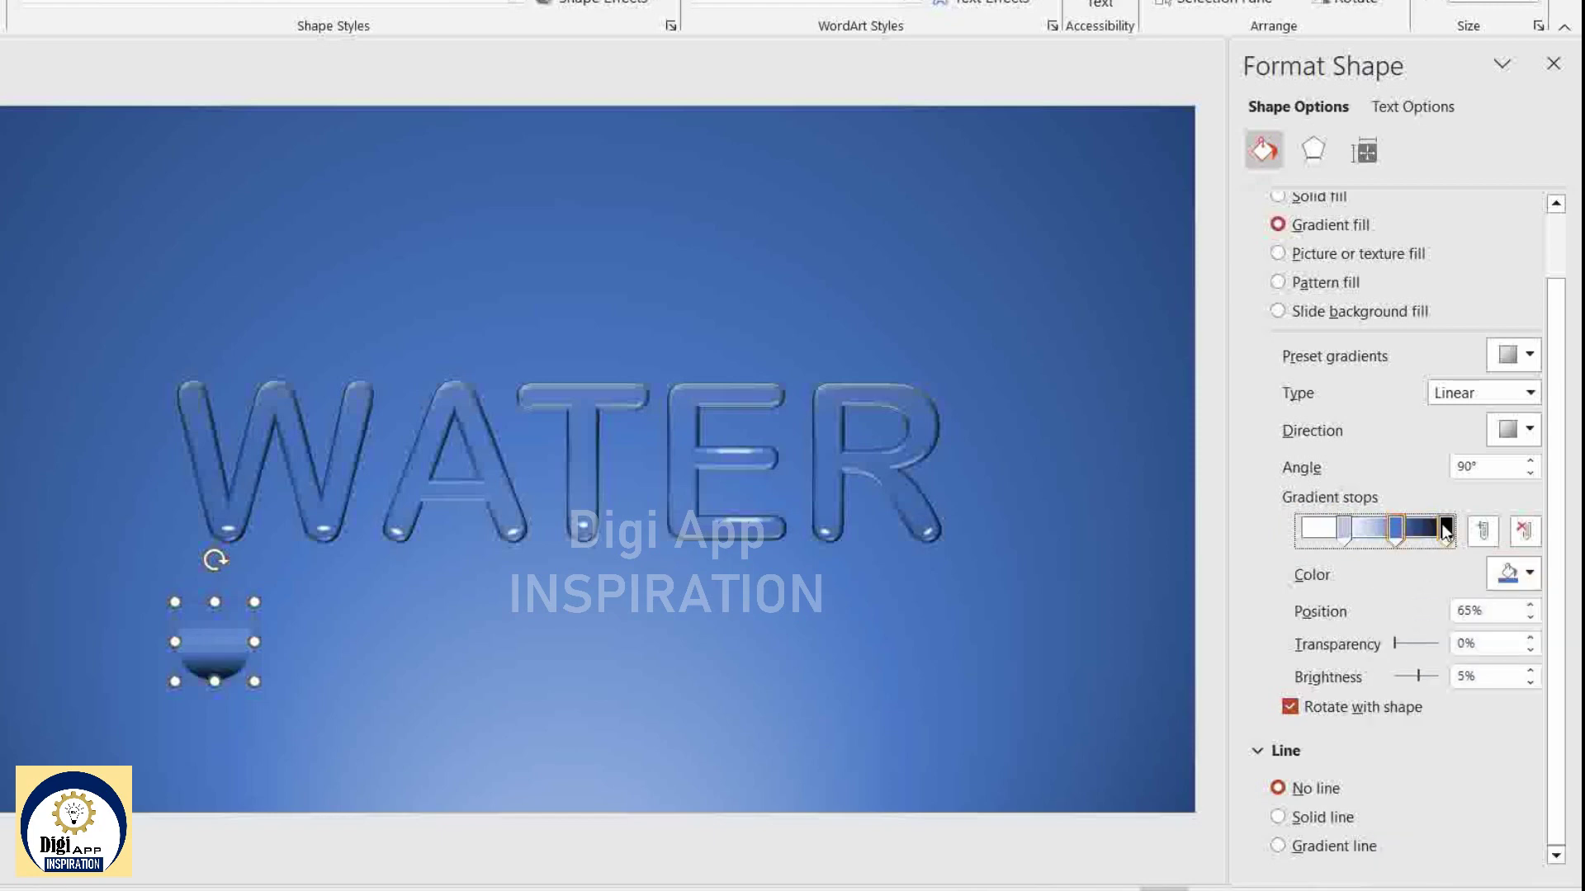
drag(1396, 643, 1421, 644)
click(1395, 530)
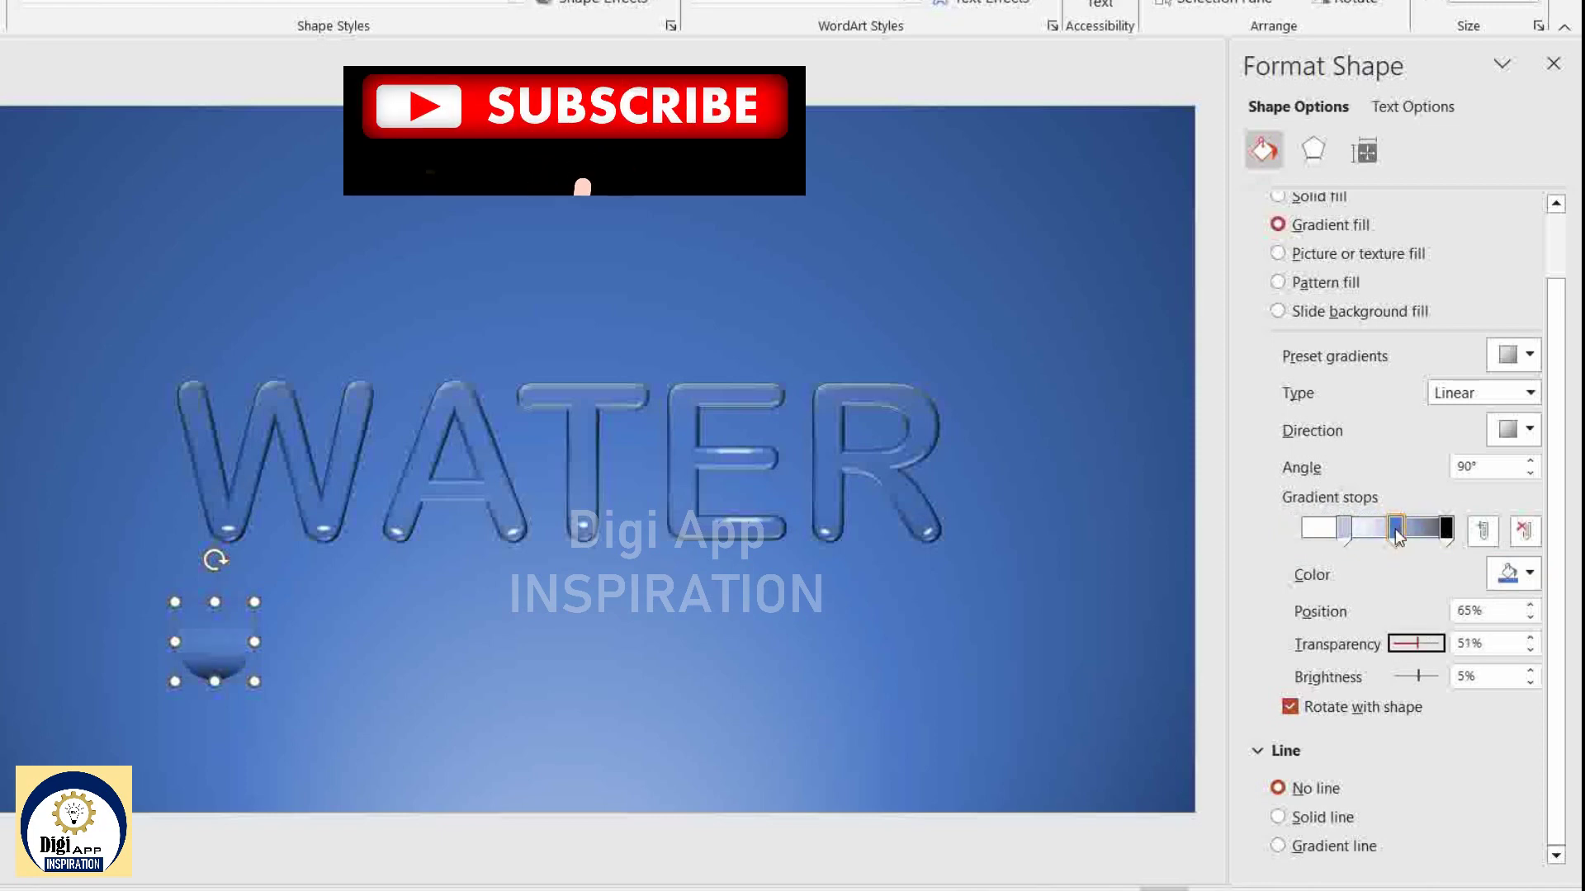
click(1440, 529)
drag(1440, 529, 1435, 527)
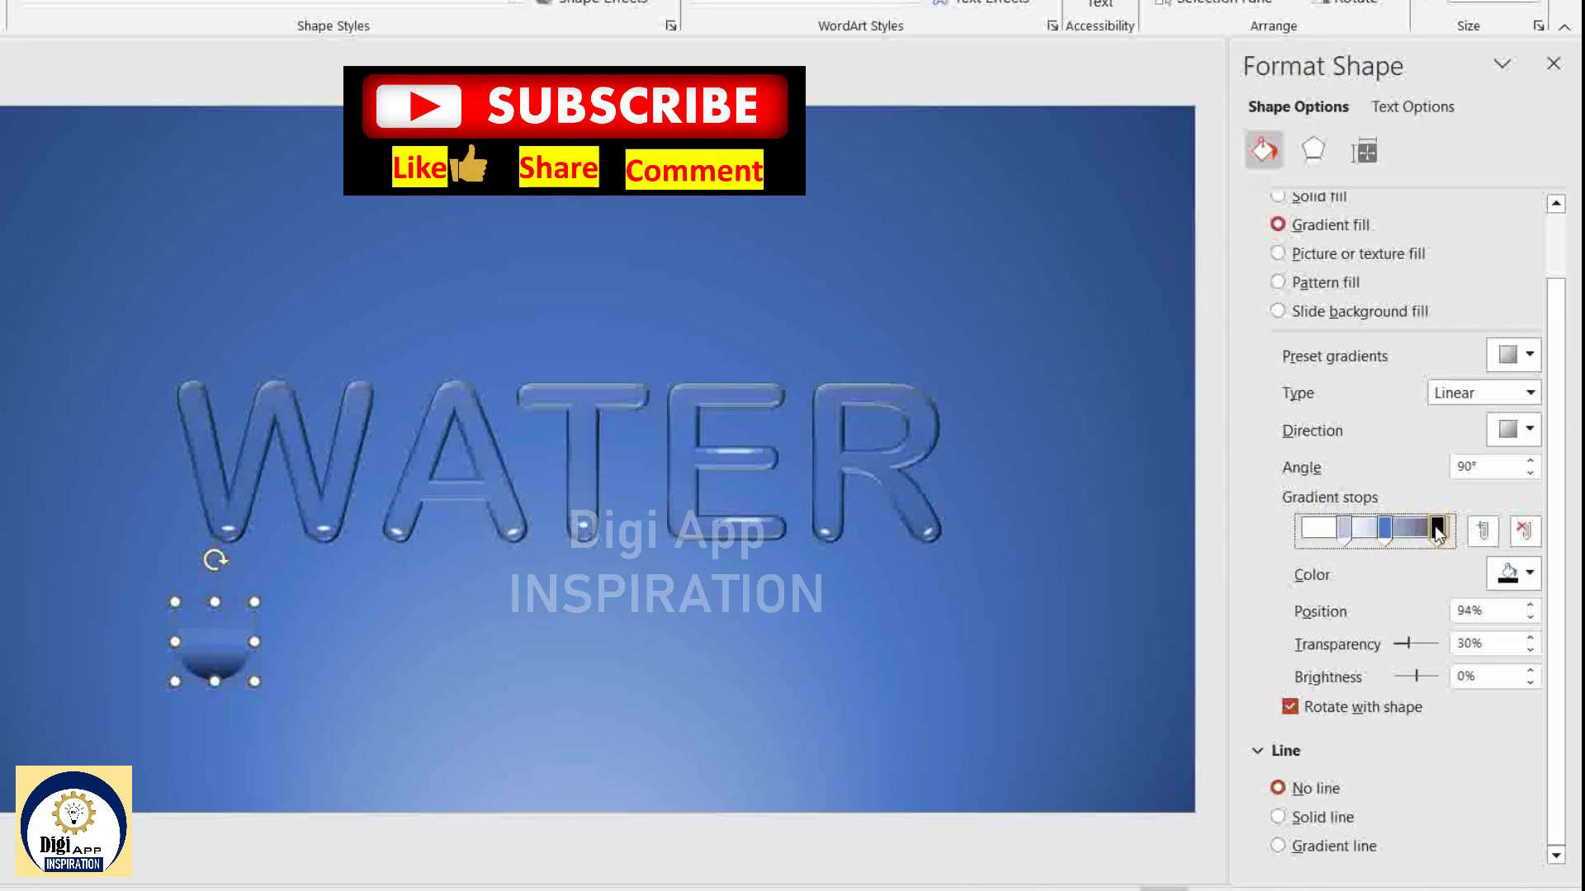
drag(214, 652, 350, 620)
key(ctrl+d)
Switch the copy's gradient to radial and move its second stop to 37%.
click(1481, 393)
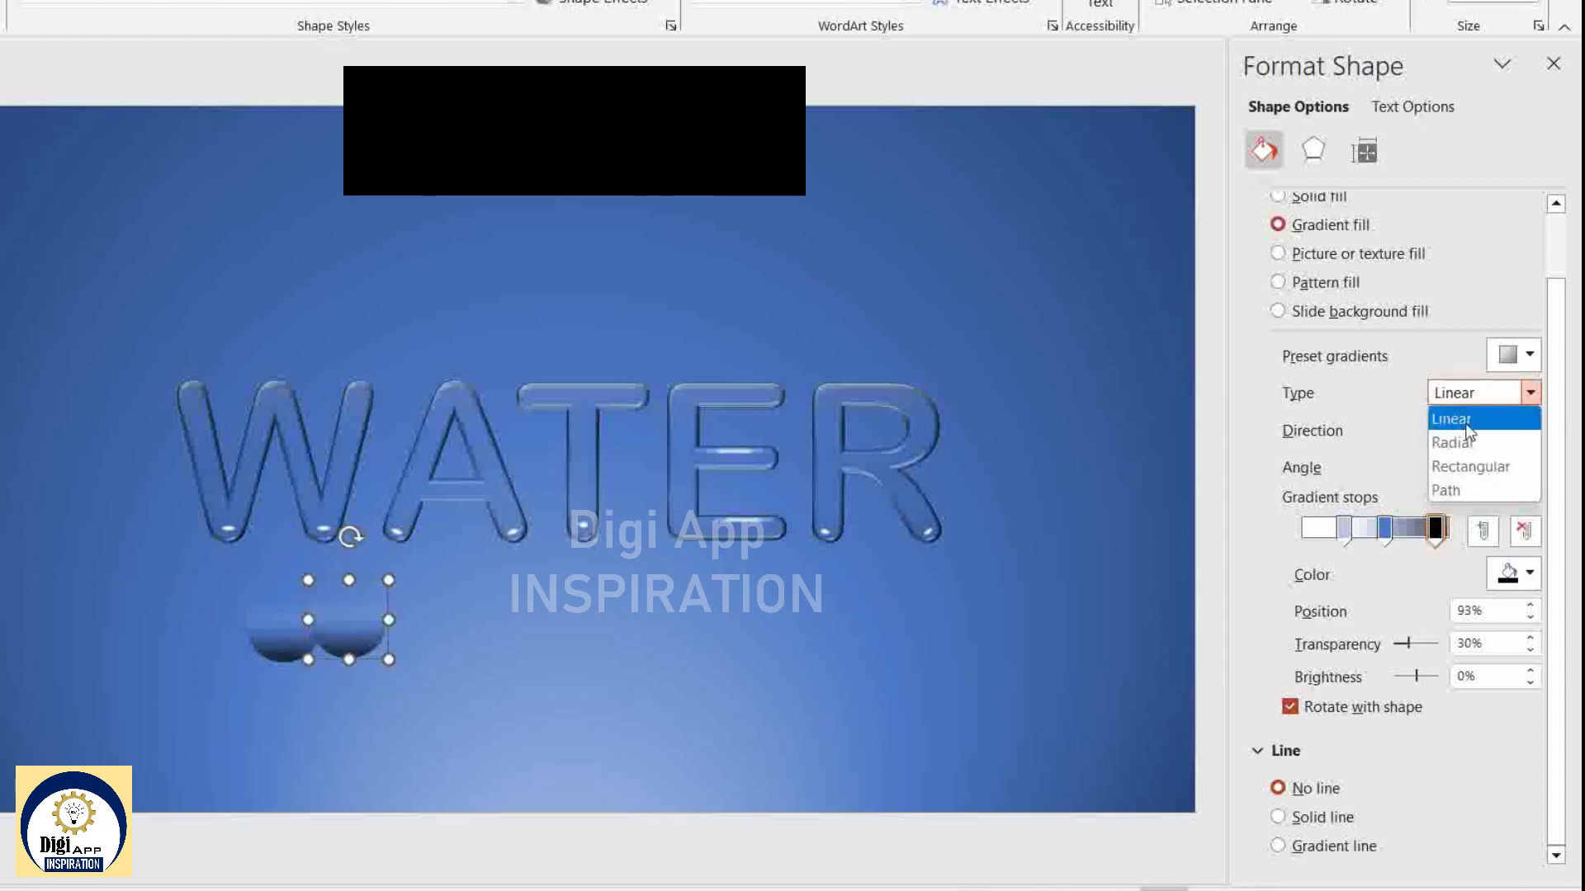
click(1463, 438)
click(1515, 428)
click(1567, 483)
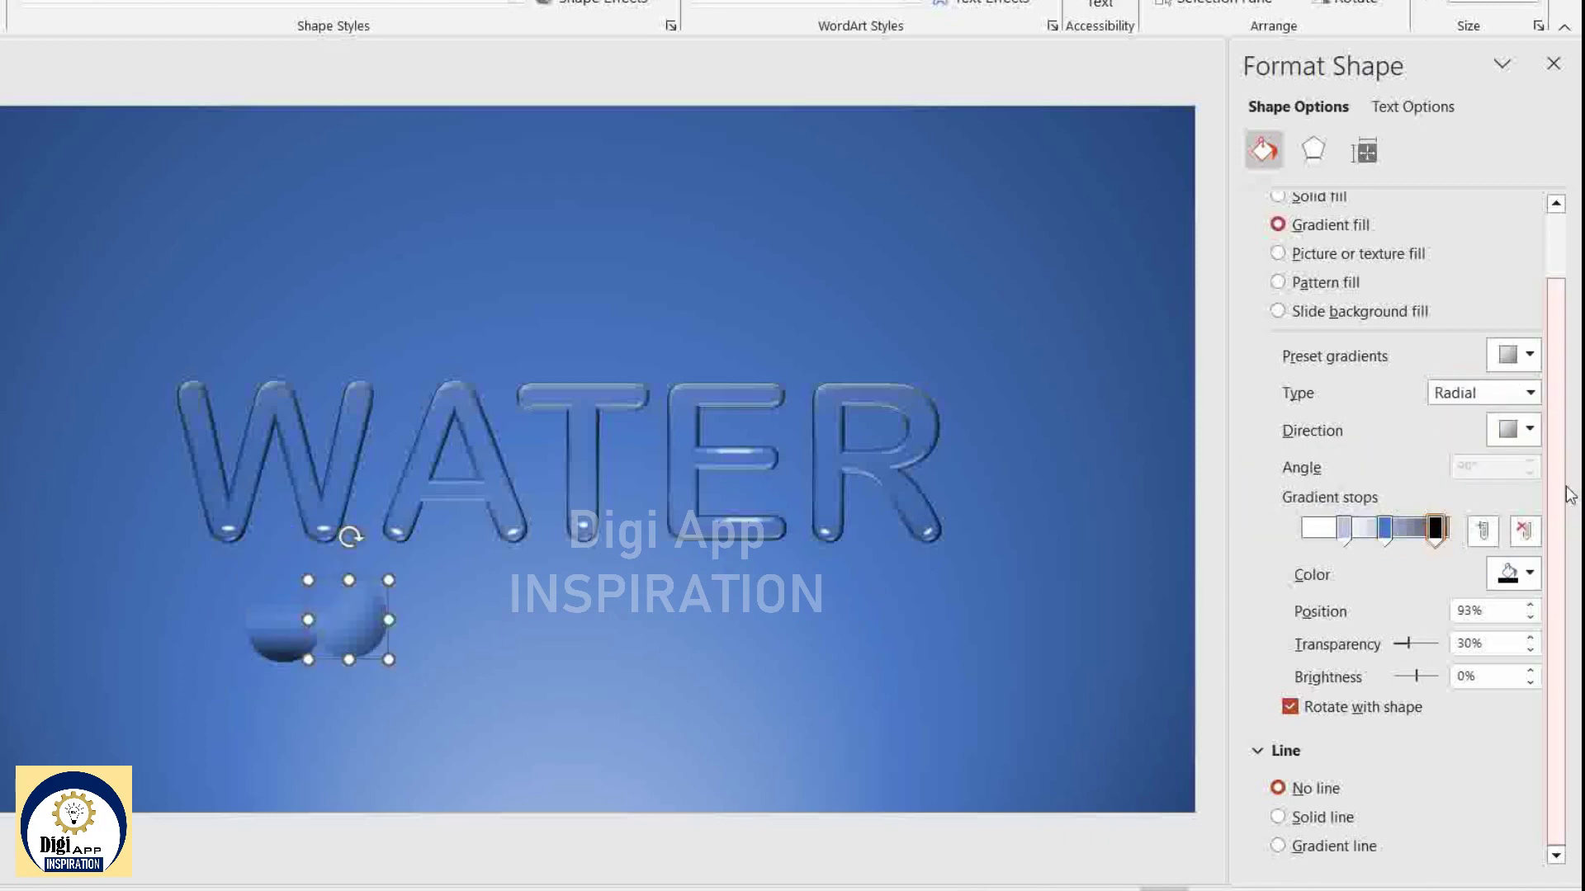
drag(1351, 531, 1357, 530)
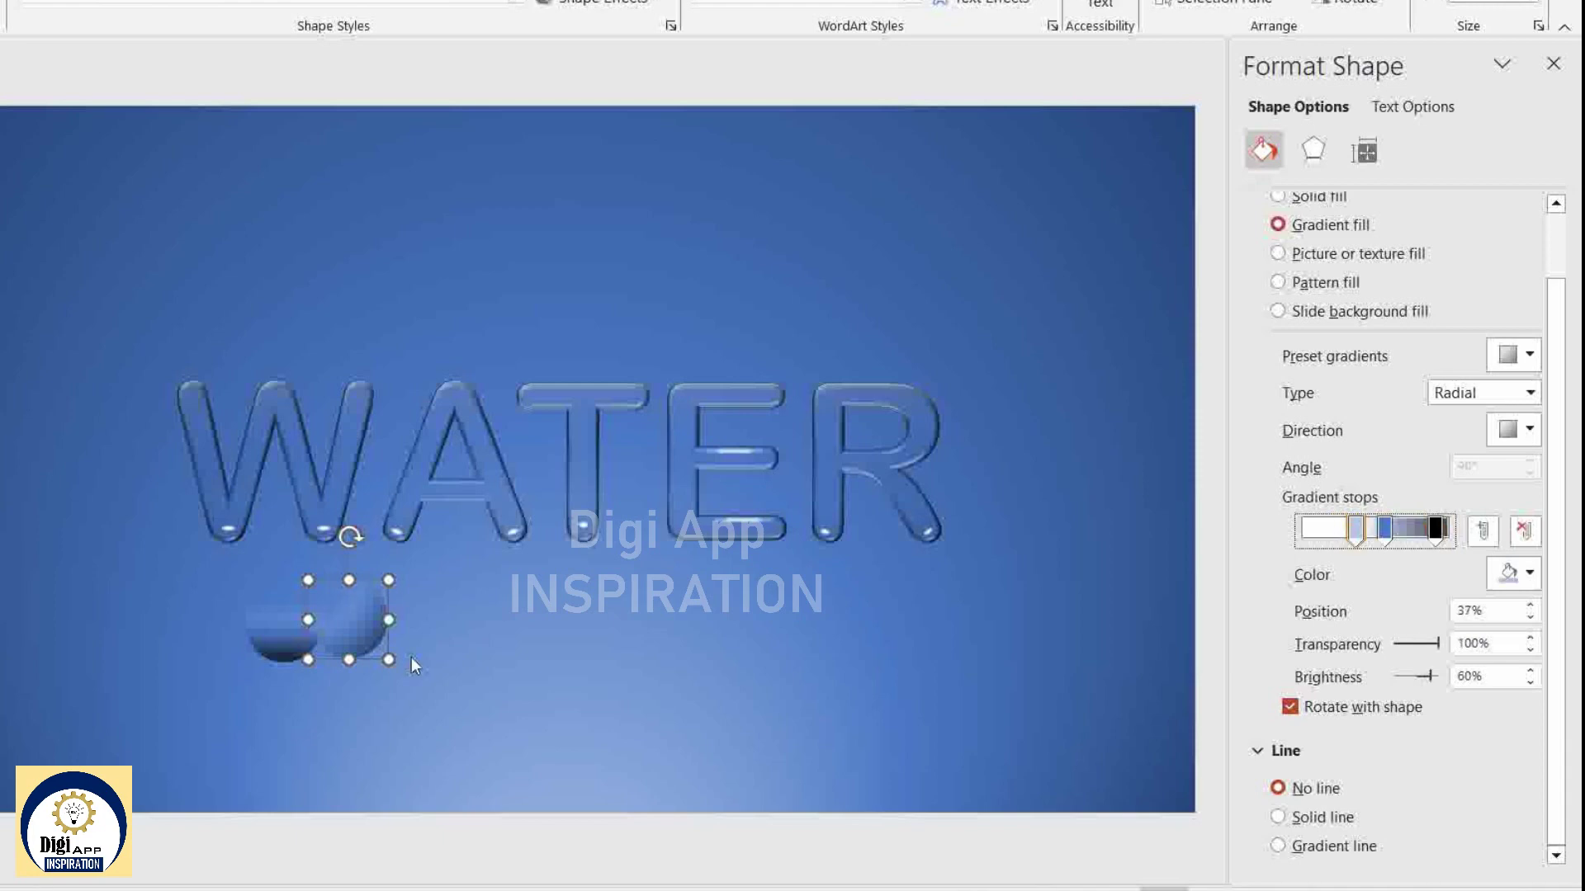
Give the left droplet 3 pt soft edges and the right droplet 4 pt.
click(270, 642)
click(1314, 150)
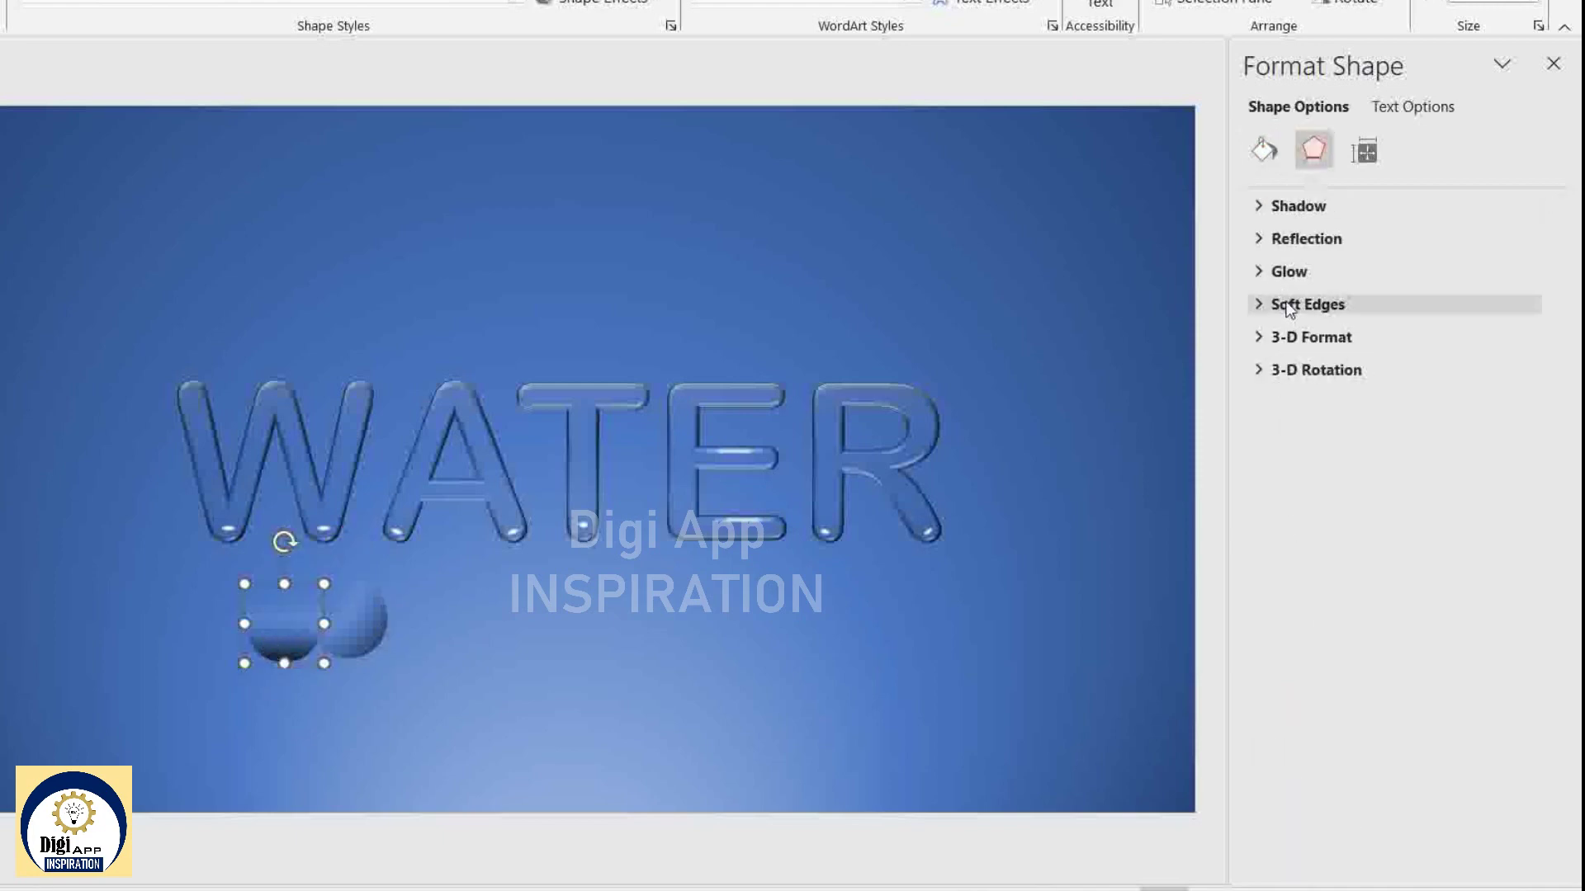
click(1307, 305)
click(1530, 370)
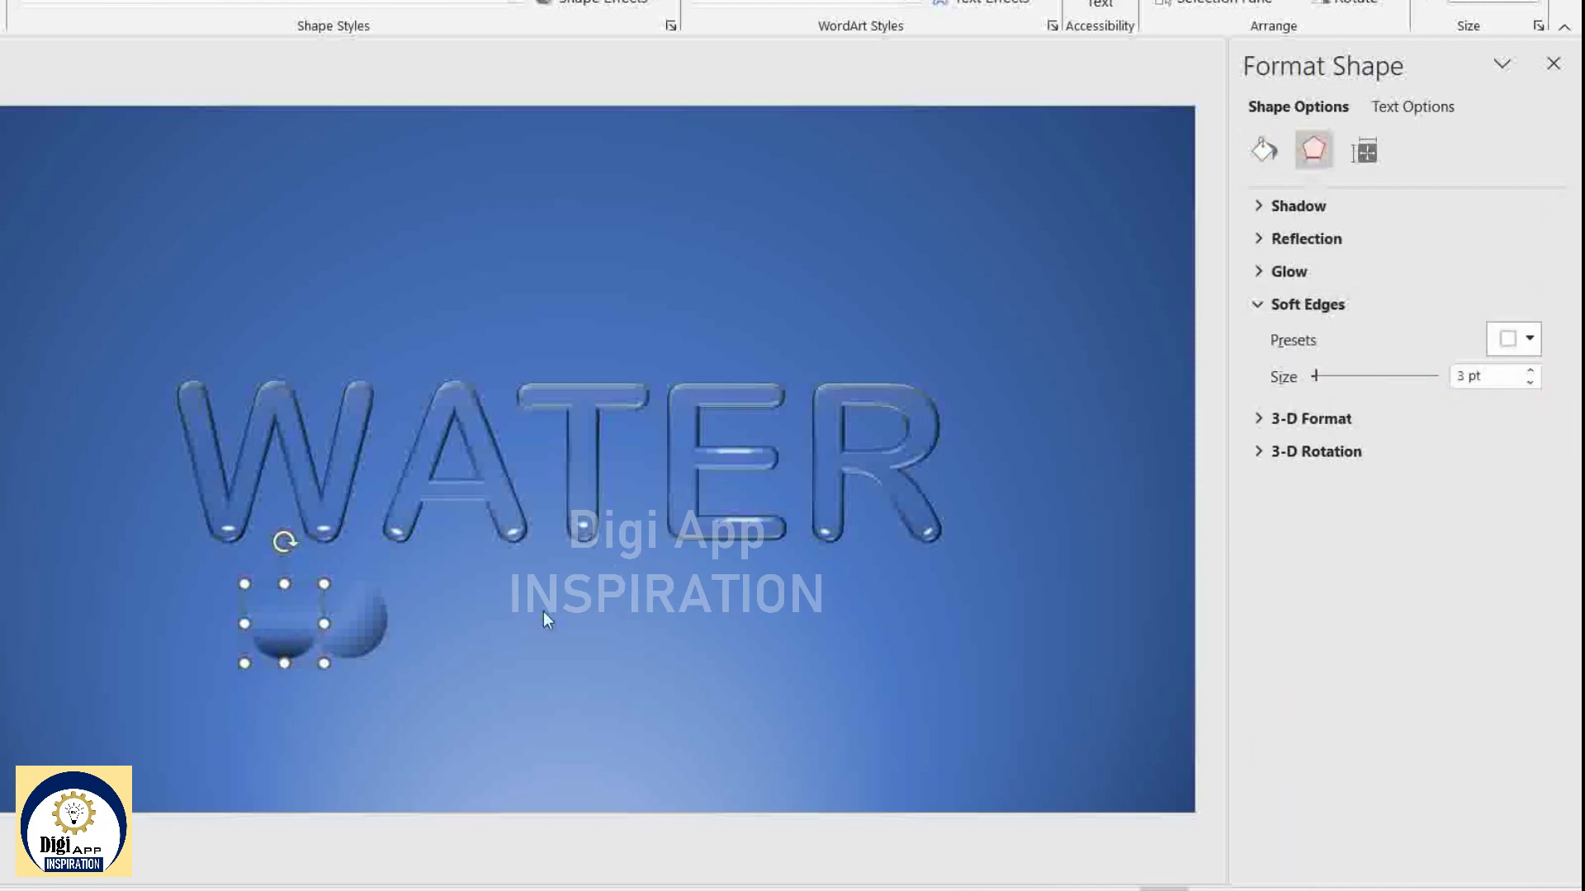
click(384, 619)
click(1530, 371)
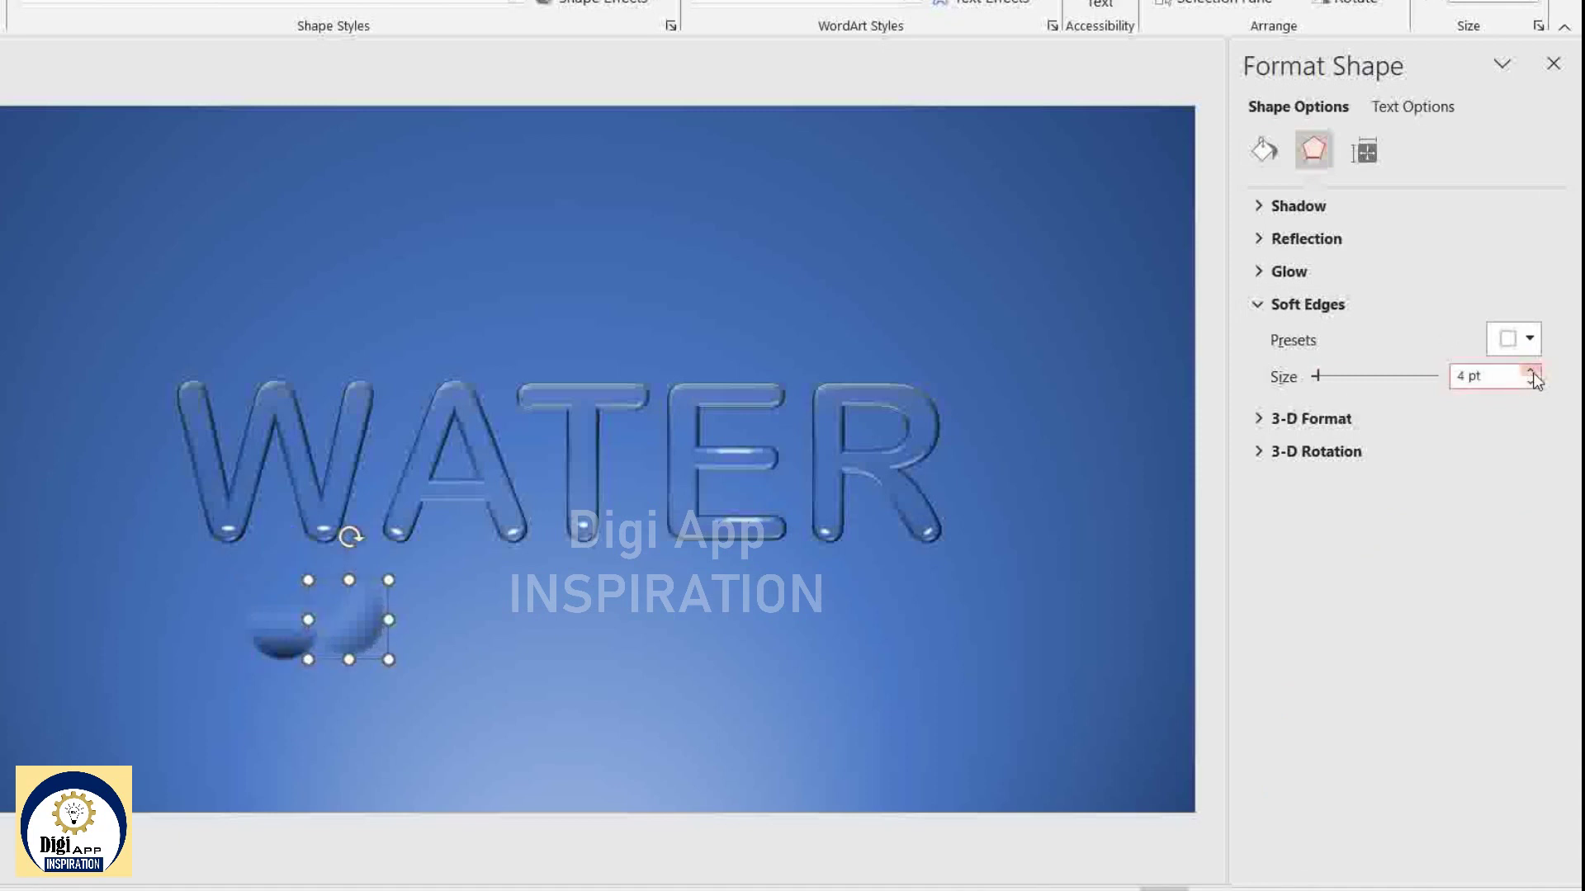
click(1277, 150)
Overlap the droplets, set stops at 79% and 46%, and raise soft edges to 5 pt.
click(1426, 605)
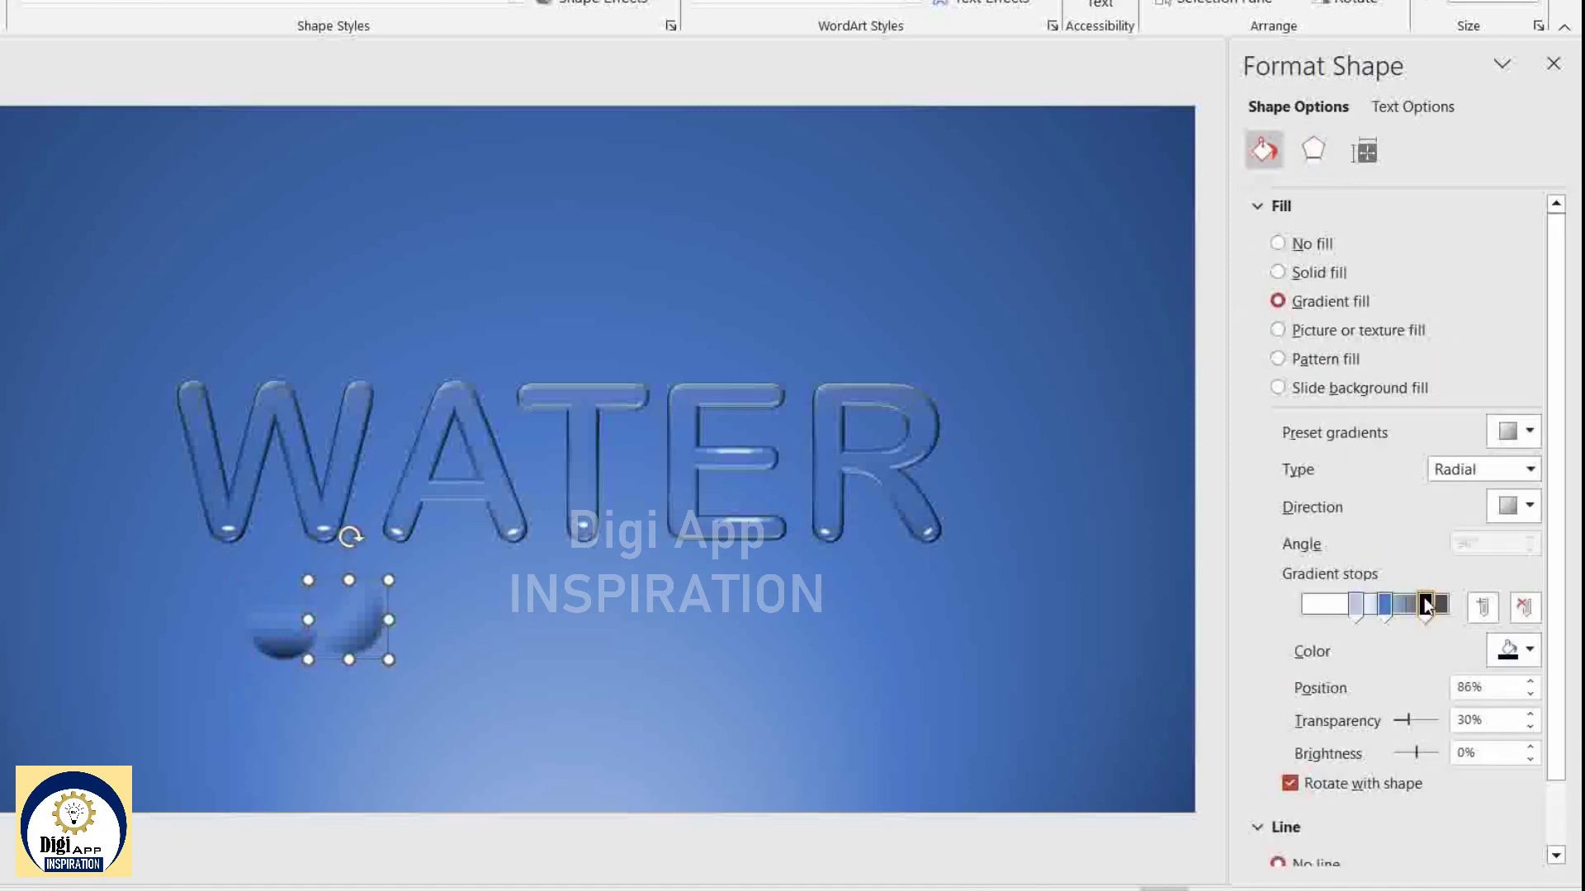
drag(1421, 605, 1412, 611)
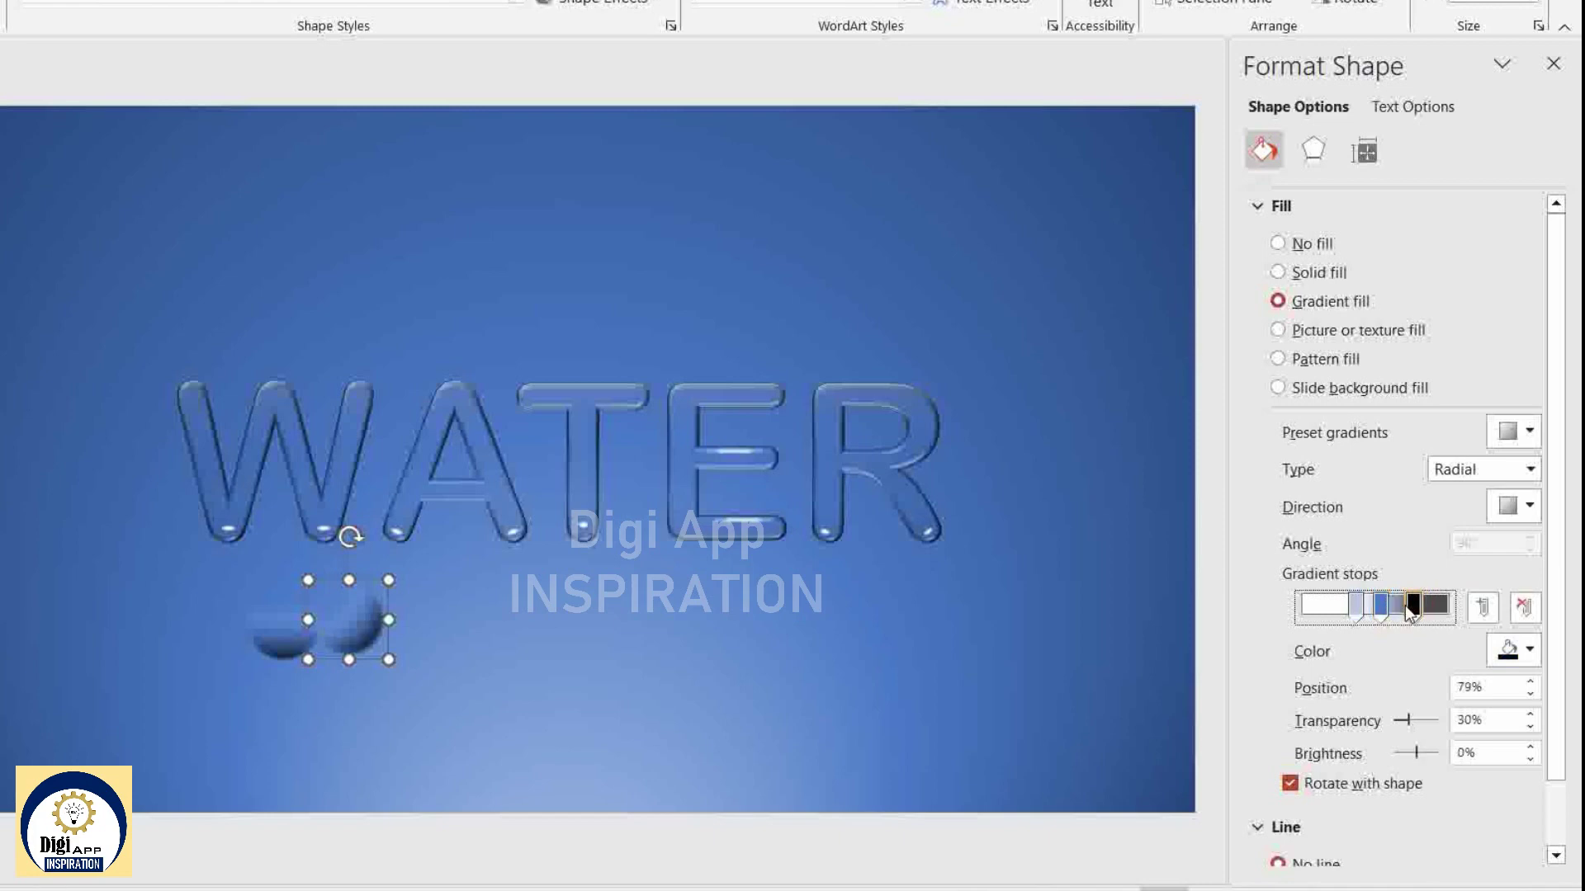
drag(372, 619, 309, 626)
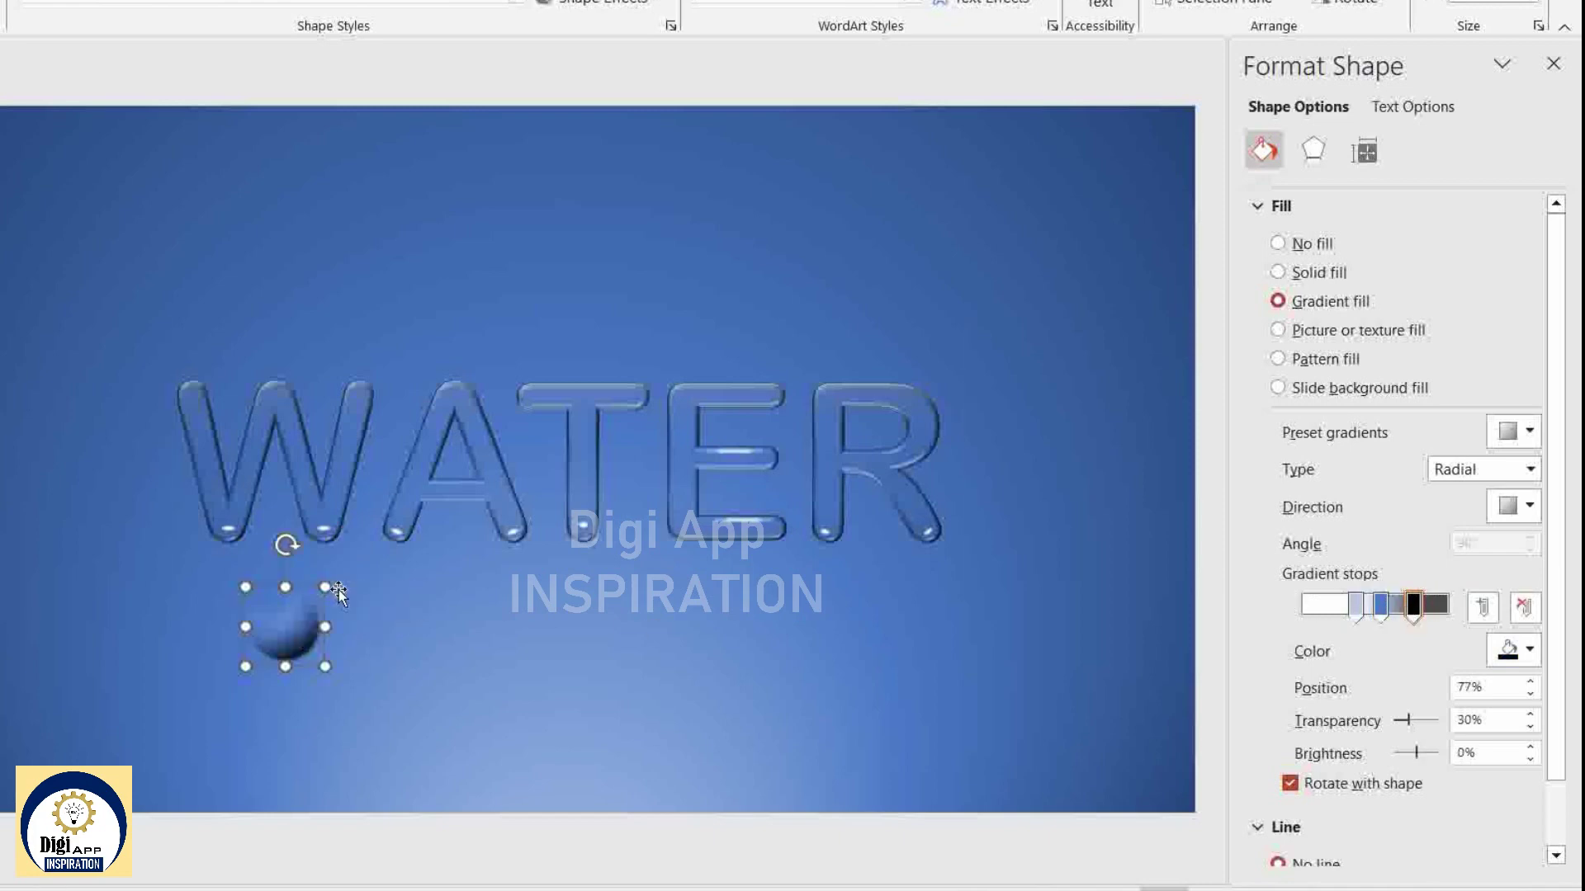
drag(1356, 605, 1373, 605)
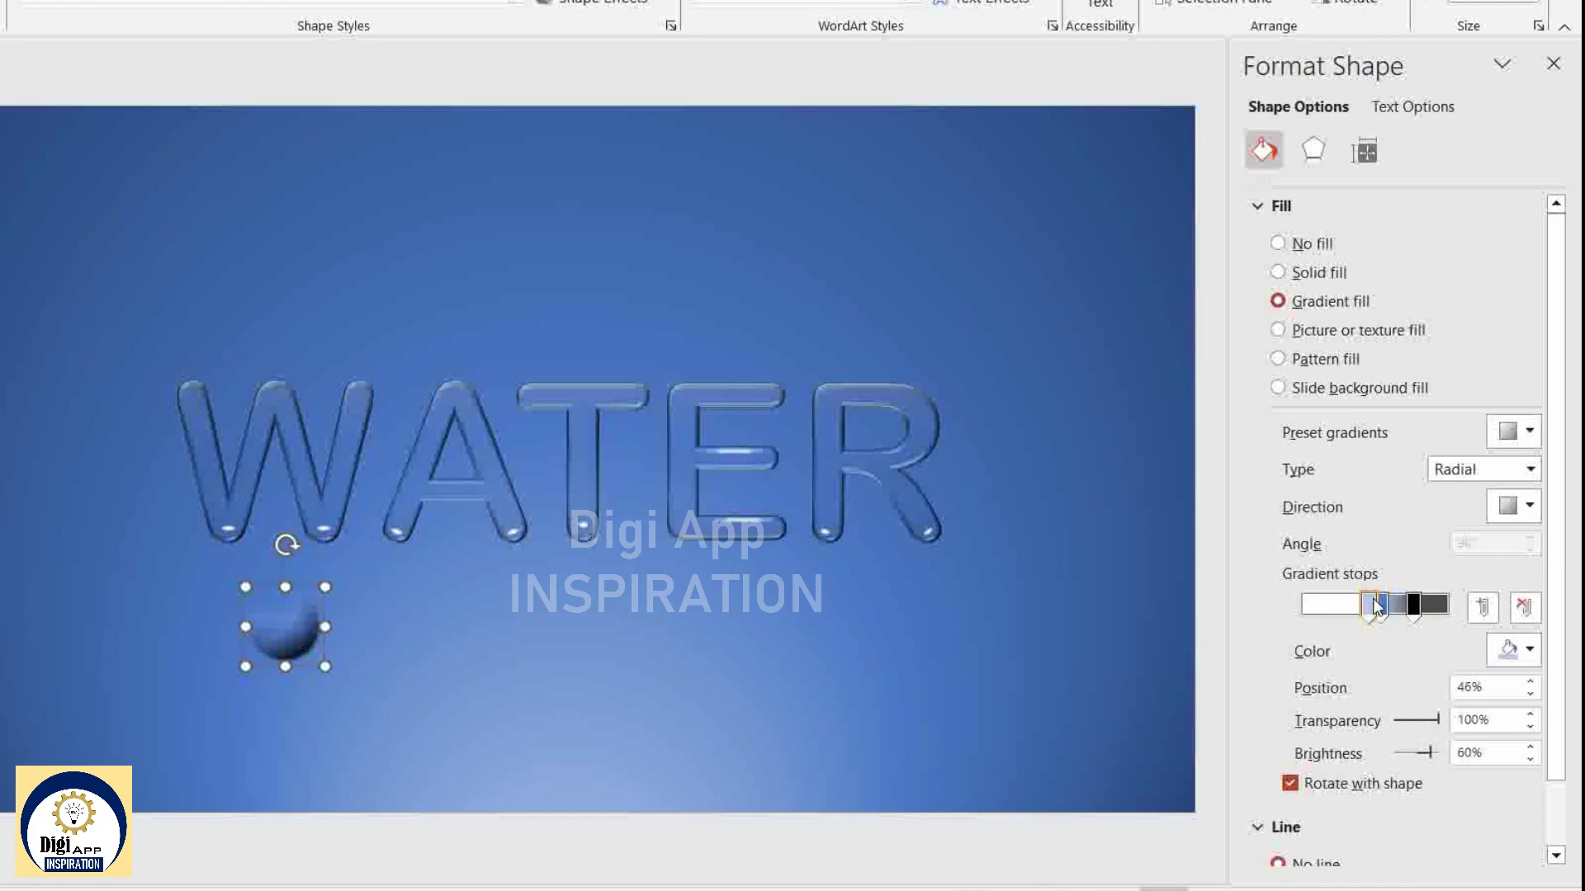
click(1314, 150)
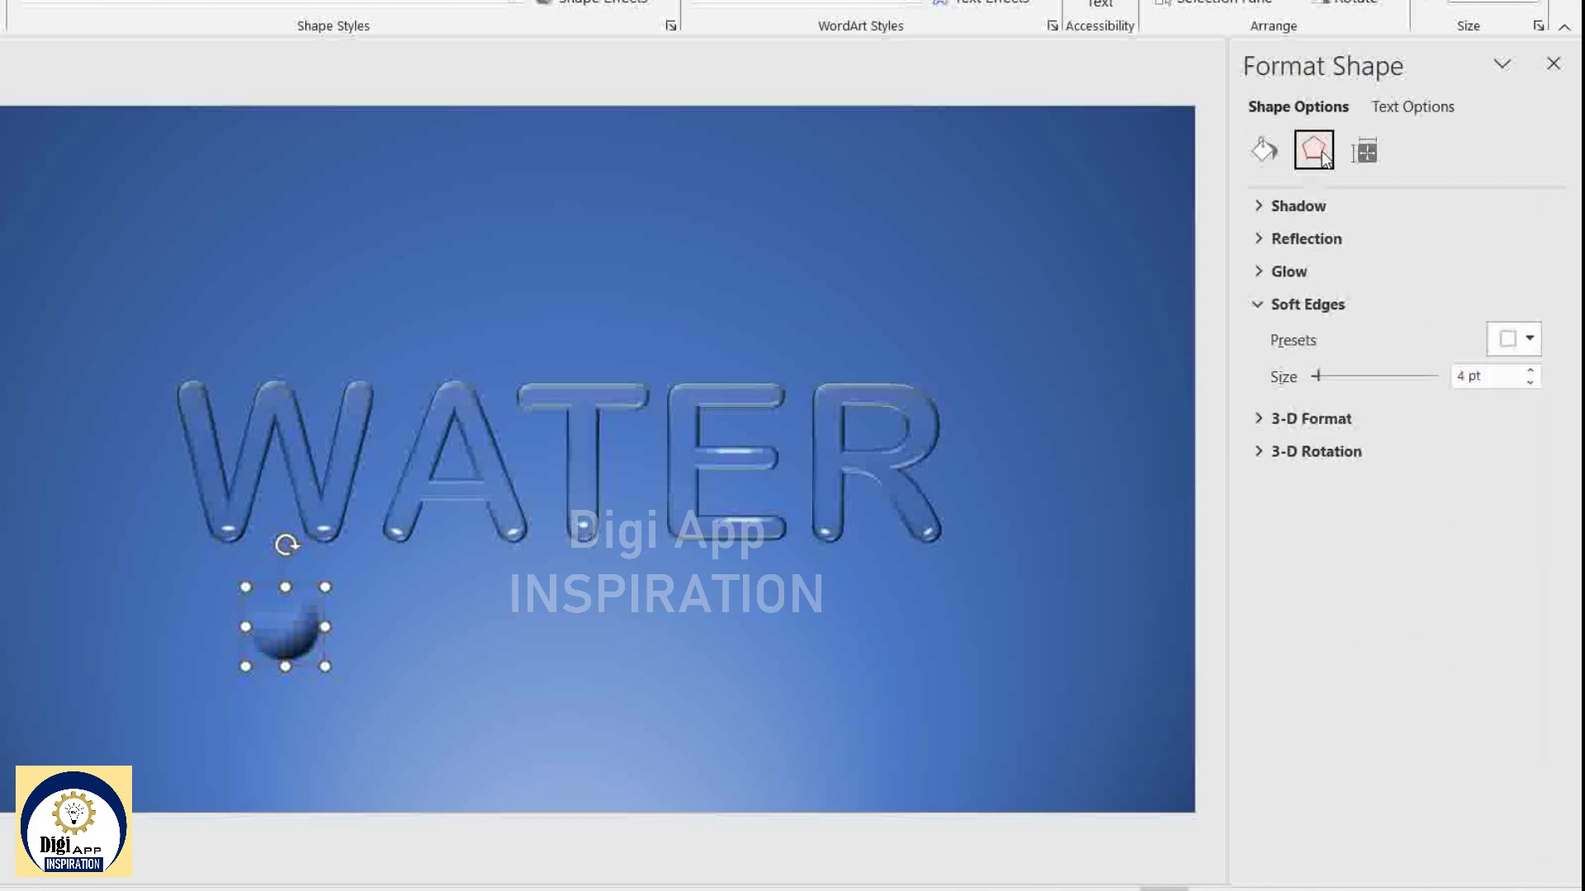
click(1533, 371)
click(139, 727)
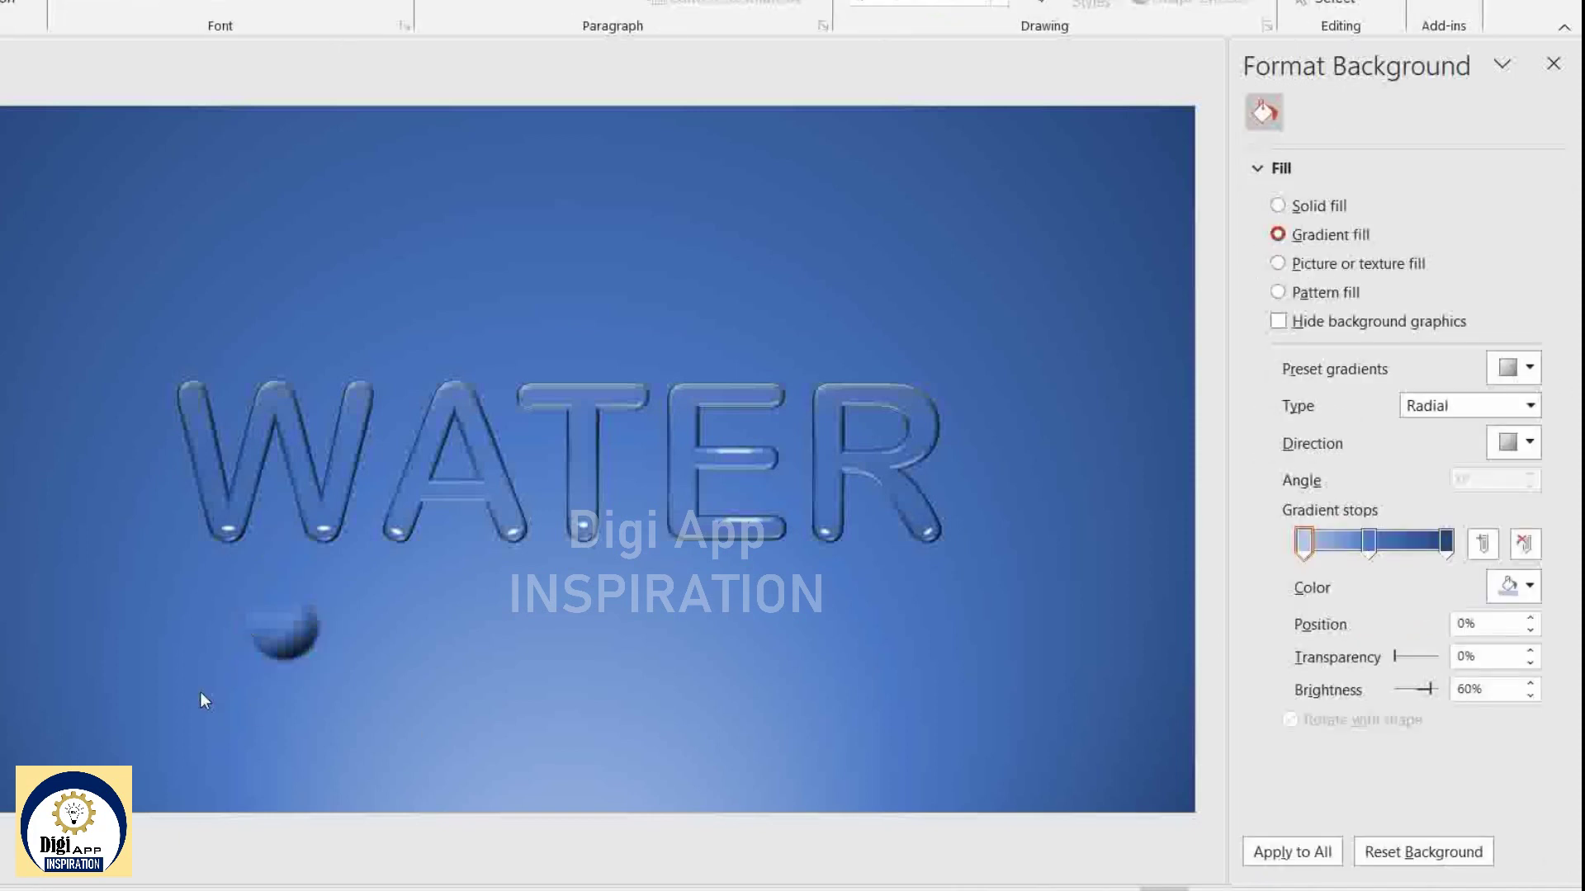
drag(191, 730, 553, 524)
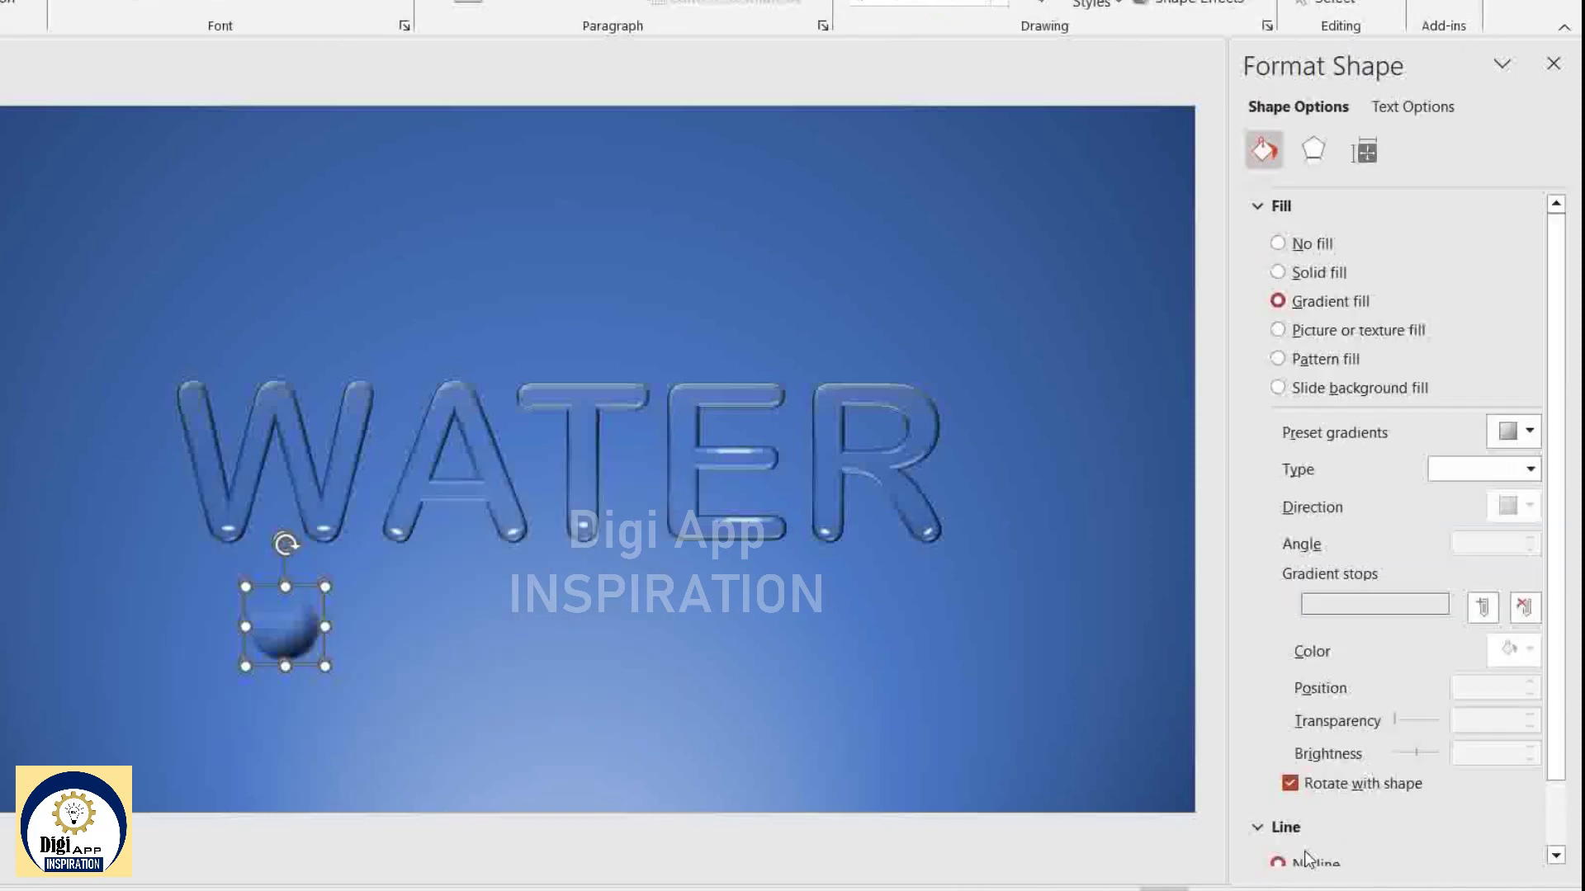
Rotate the drop clockwise, move a gradient stop to lighten it, and reshape its corner.
ctrl+scroll(626, 603, up, 5)
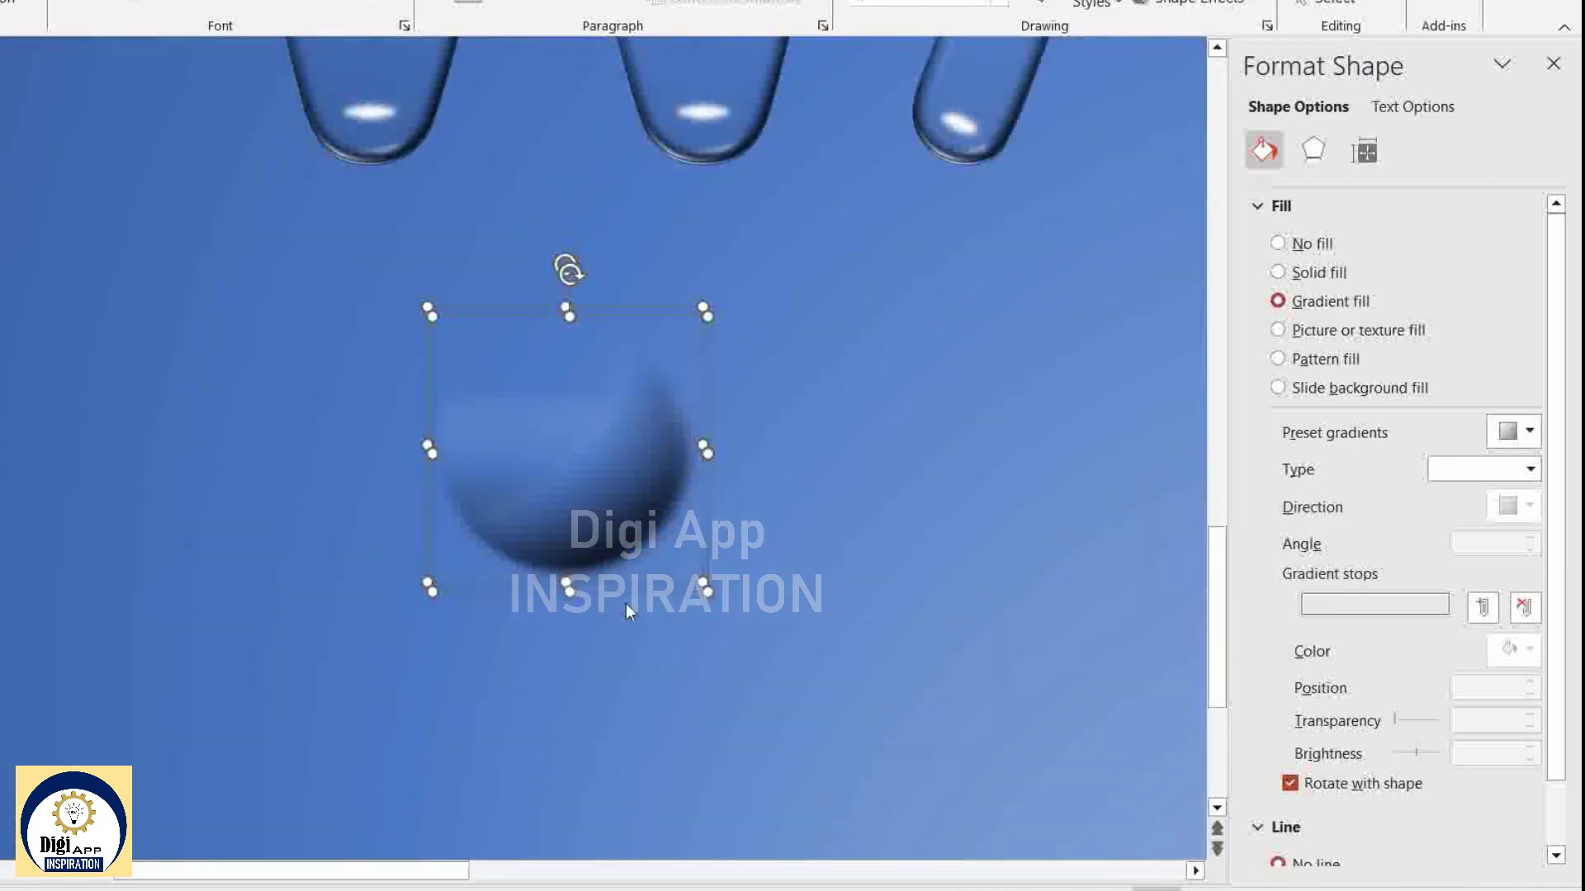
click(805, 516)
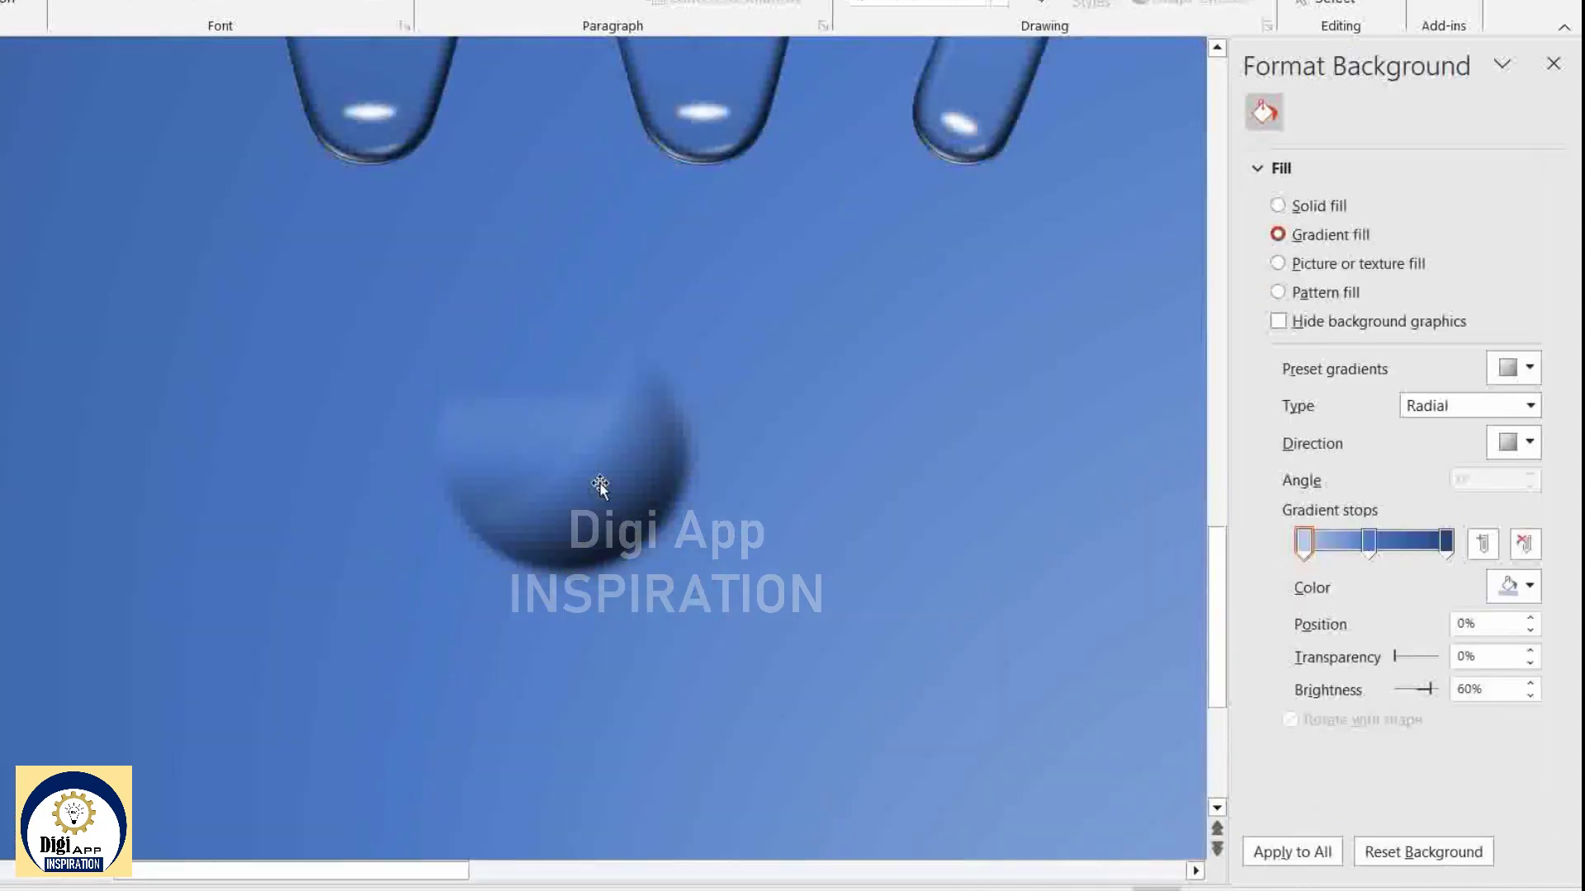
click(602, 484)
drag(570, 272, 601, 276)
drag(620, 470, 612, 472)
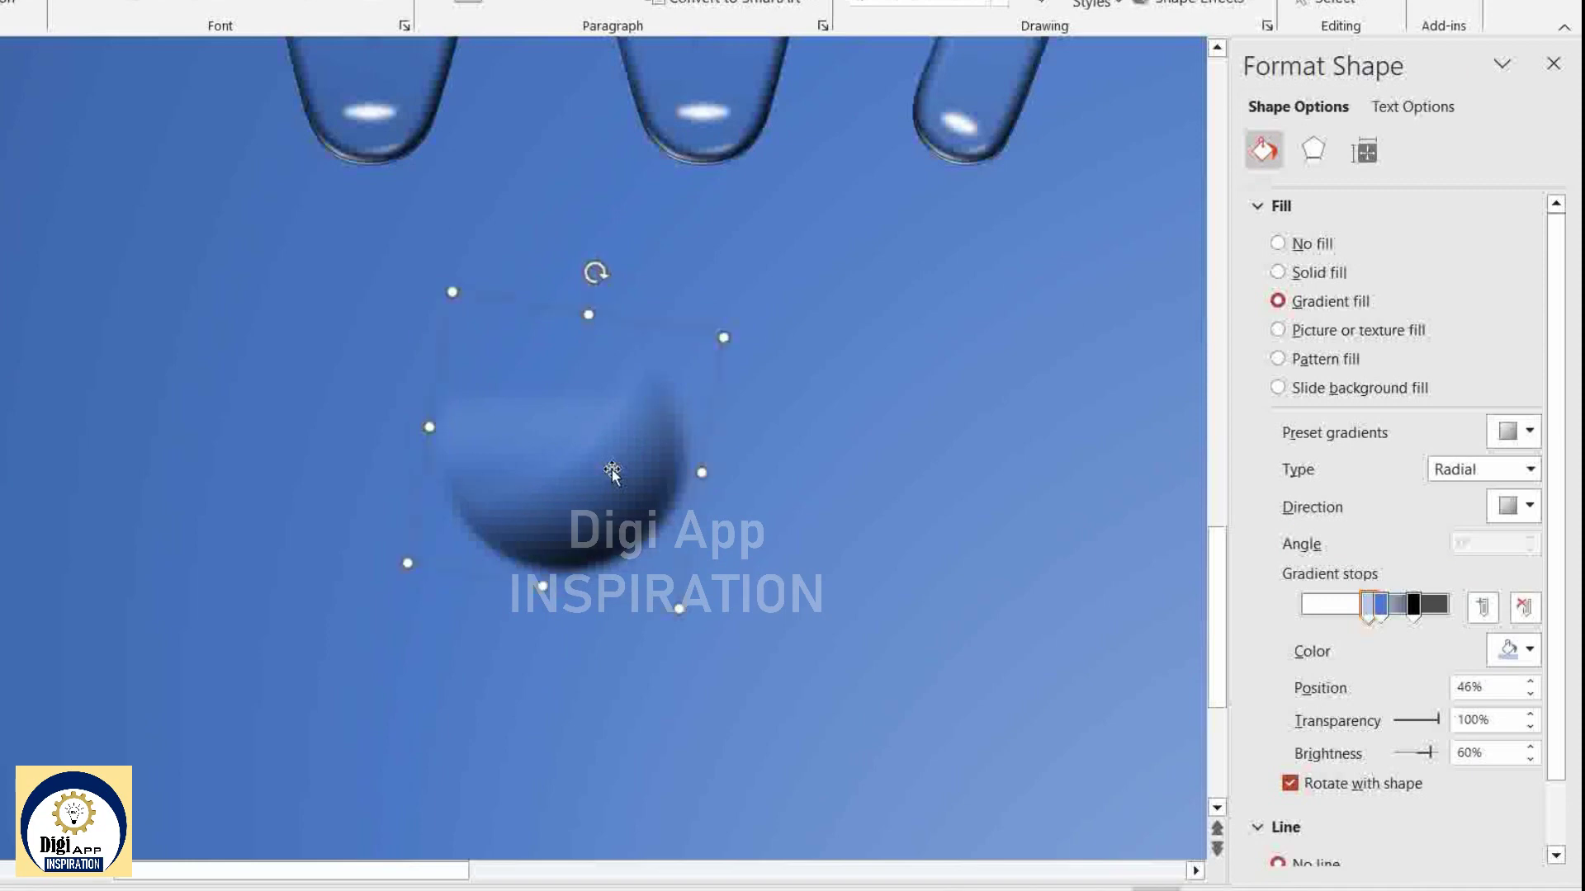
drag(1413, 607, 1367, 608)
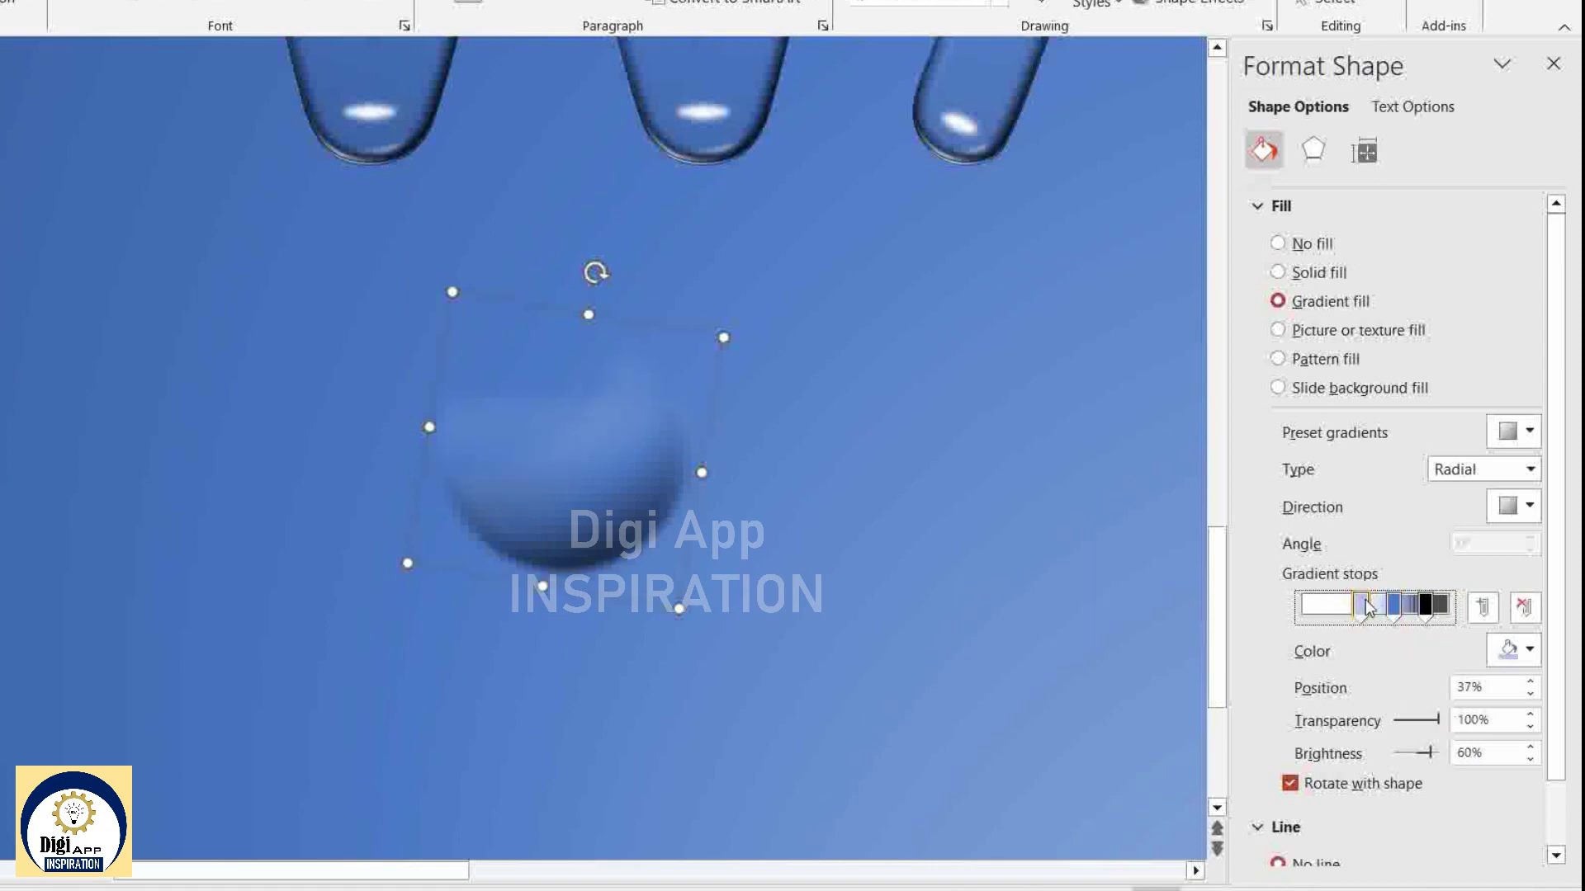
drag(407, 563, 431, 538)
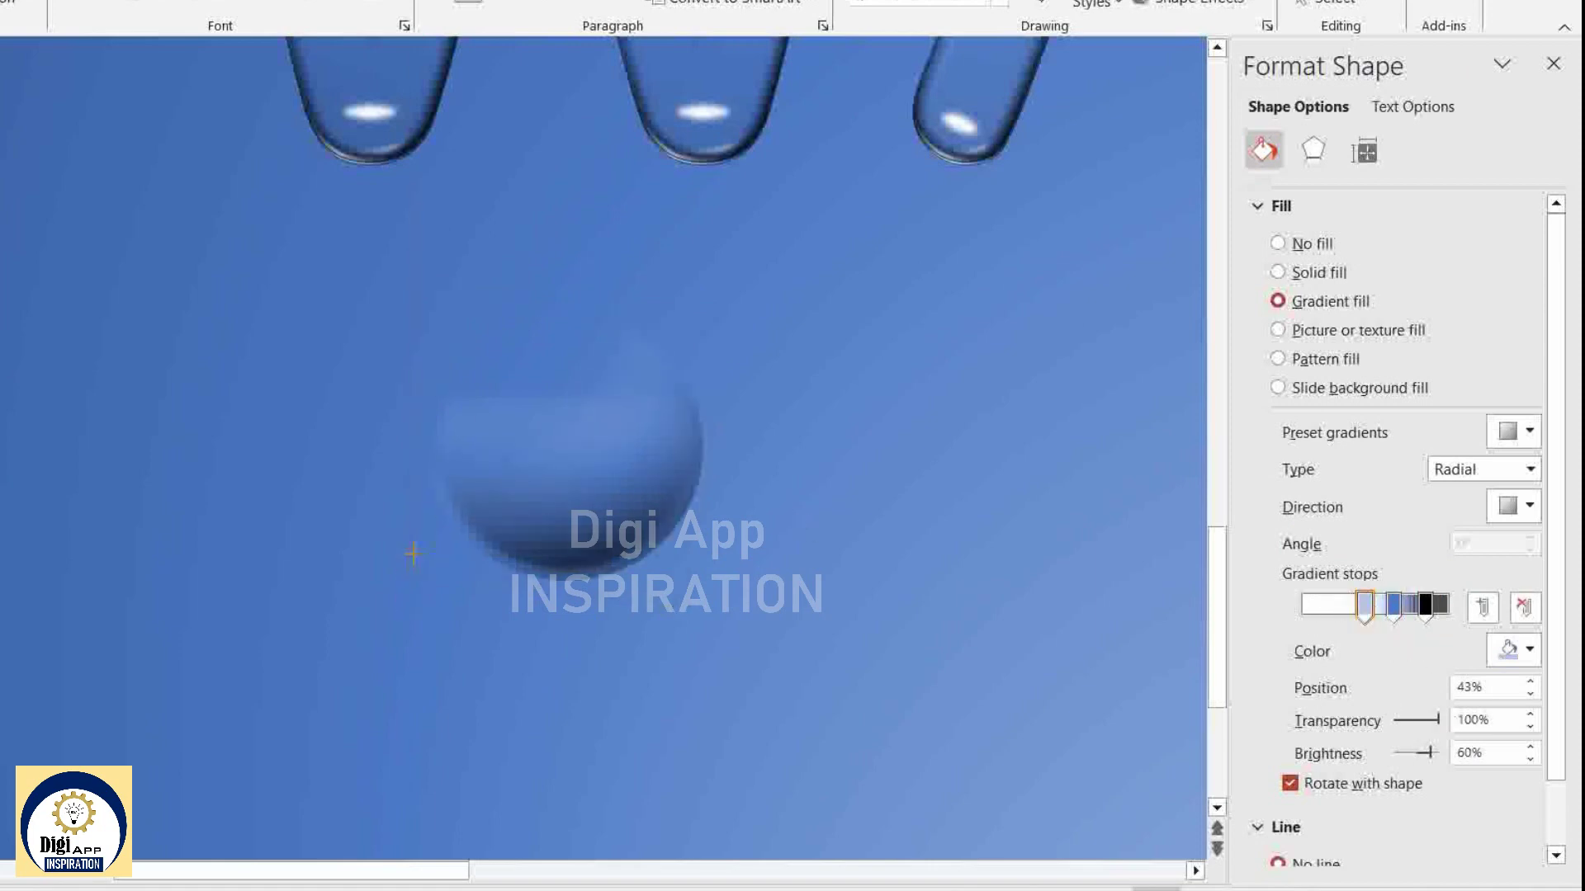
Group the two overlapping drop shapes into one with Ctrl+G.
drag(106, 289, 894, 740)
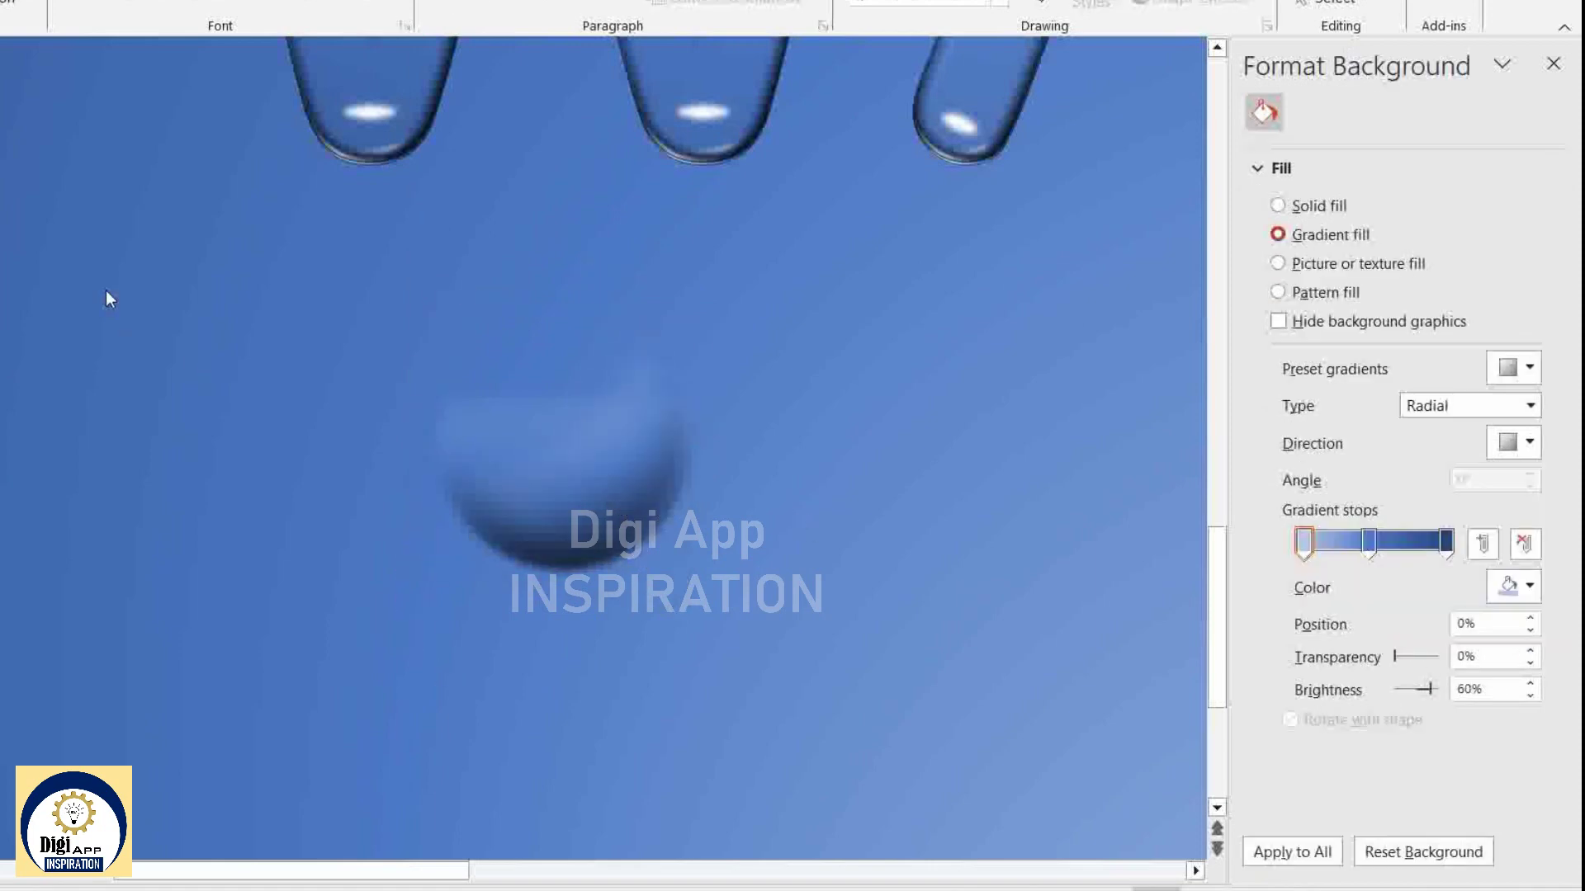
key(ctrl+g)
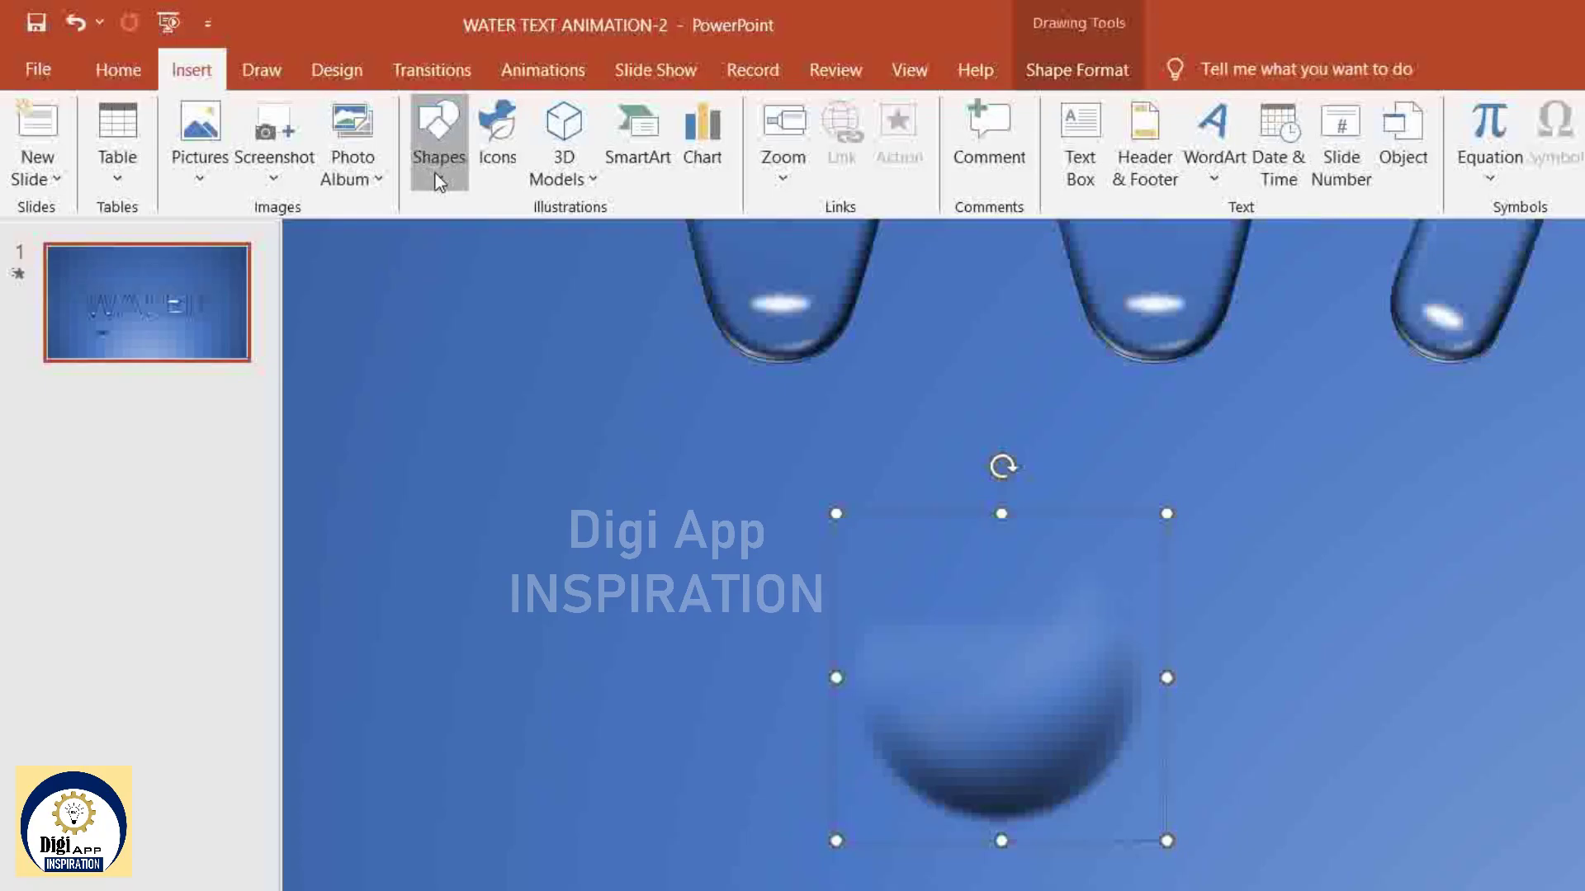
click(437, 140)
Add a white, outline-free, soft-edged oval highlight on the lower part of the drop.
click(487, 443)
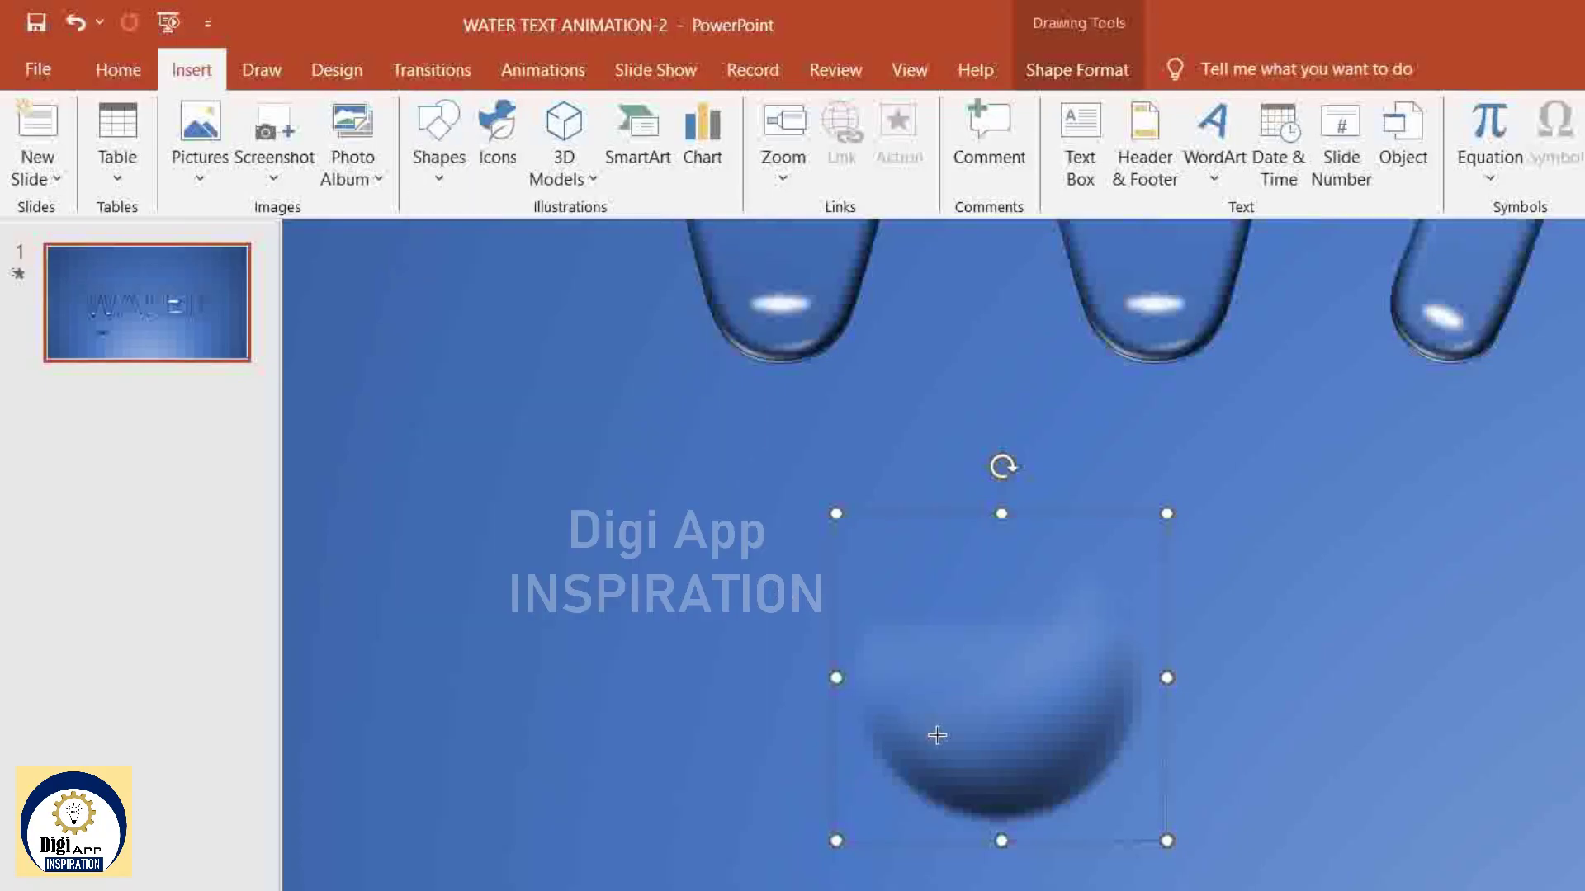
drag(937, 735, 1074, 773)
click(1529, 467)
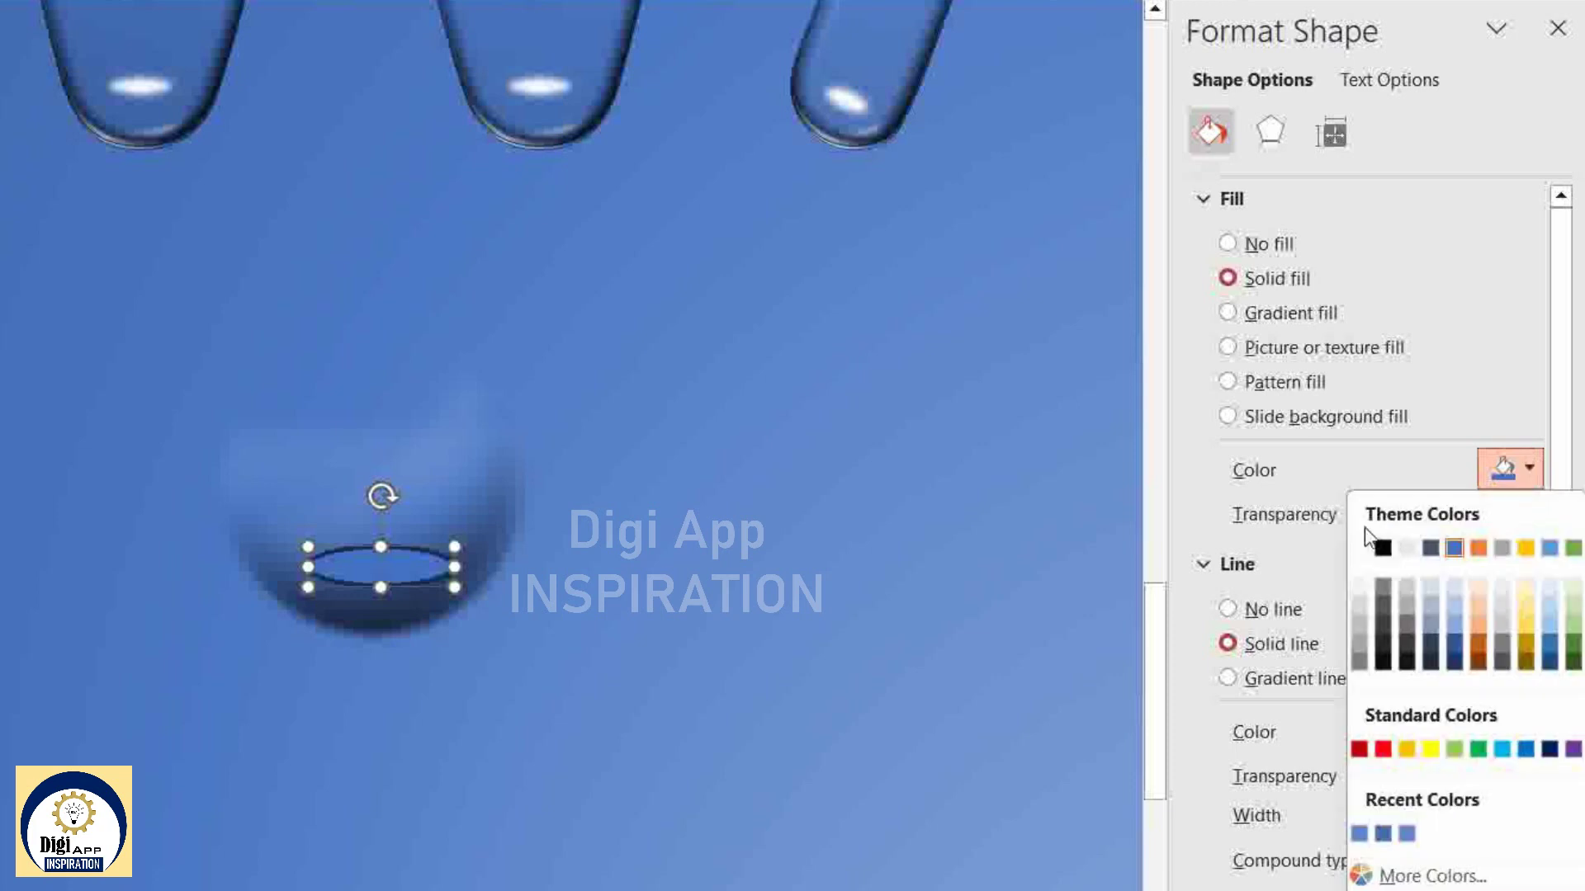
click(1359, 548)
click(1272, 611)
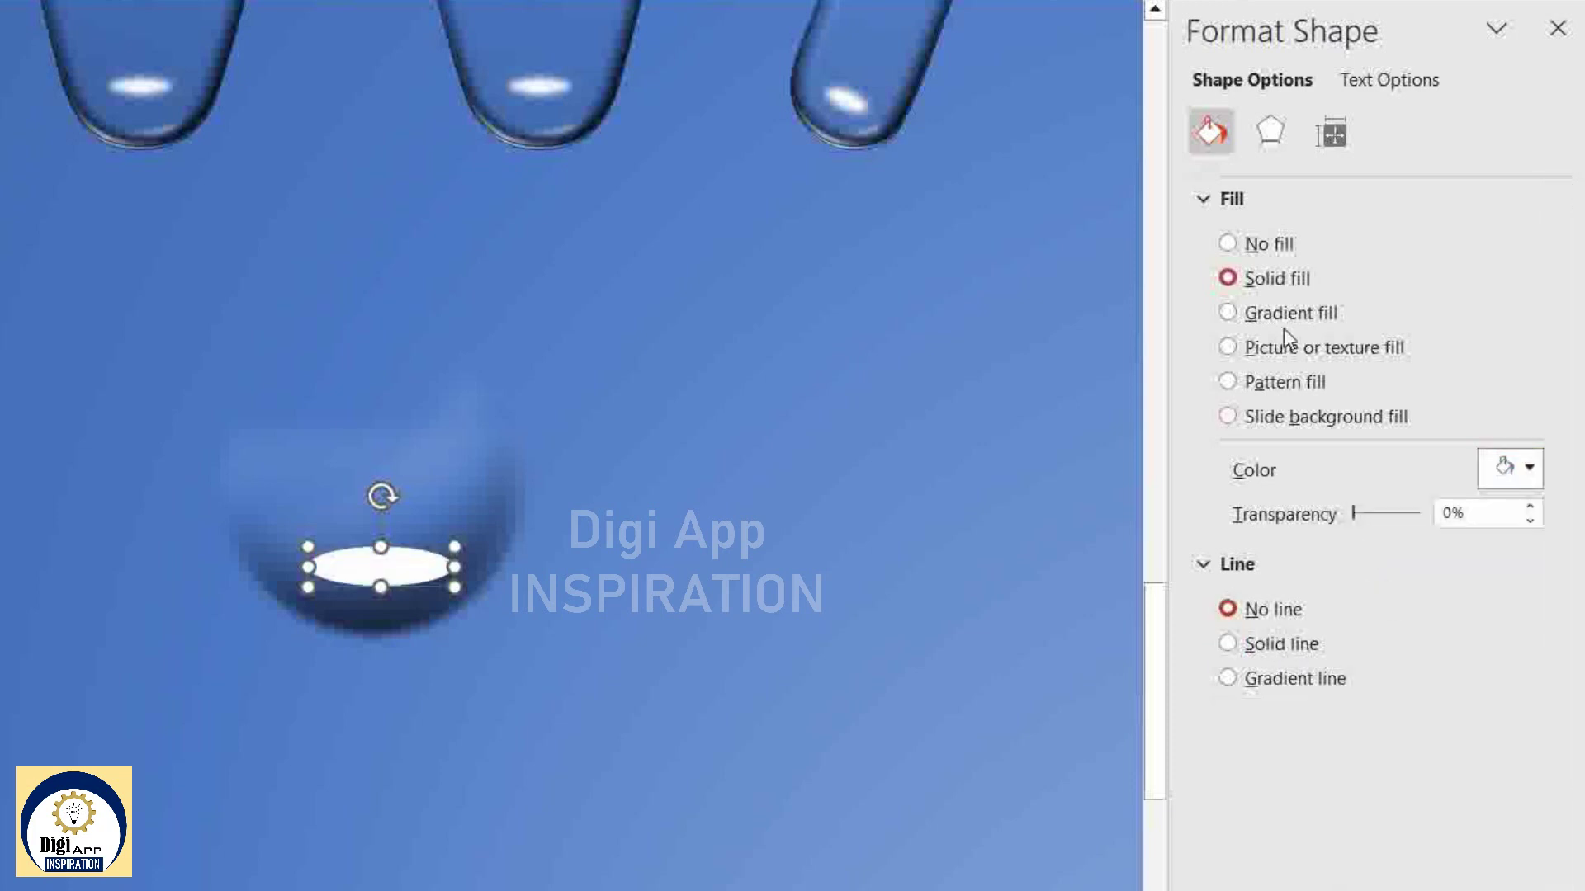
click(1270, 124)
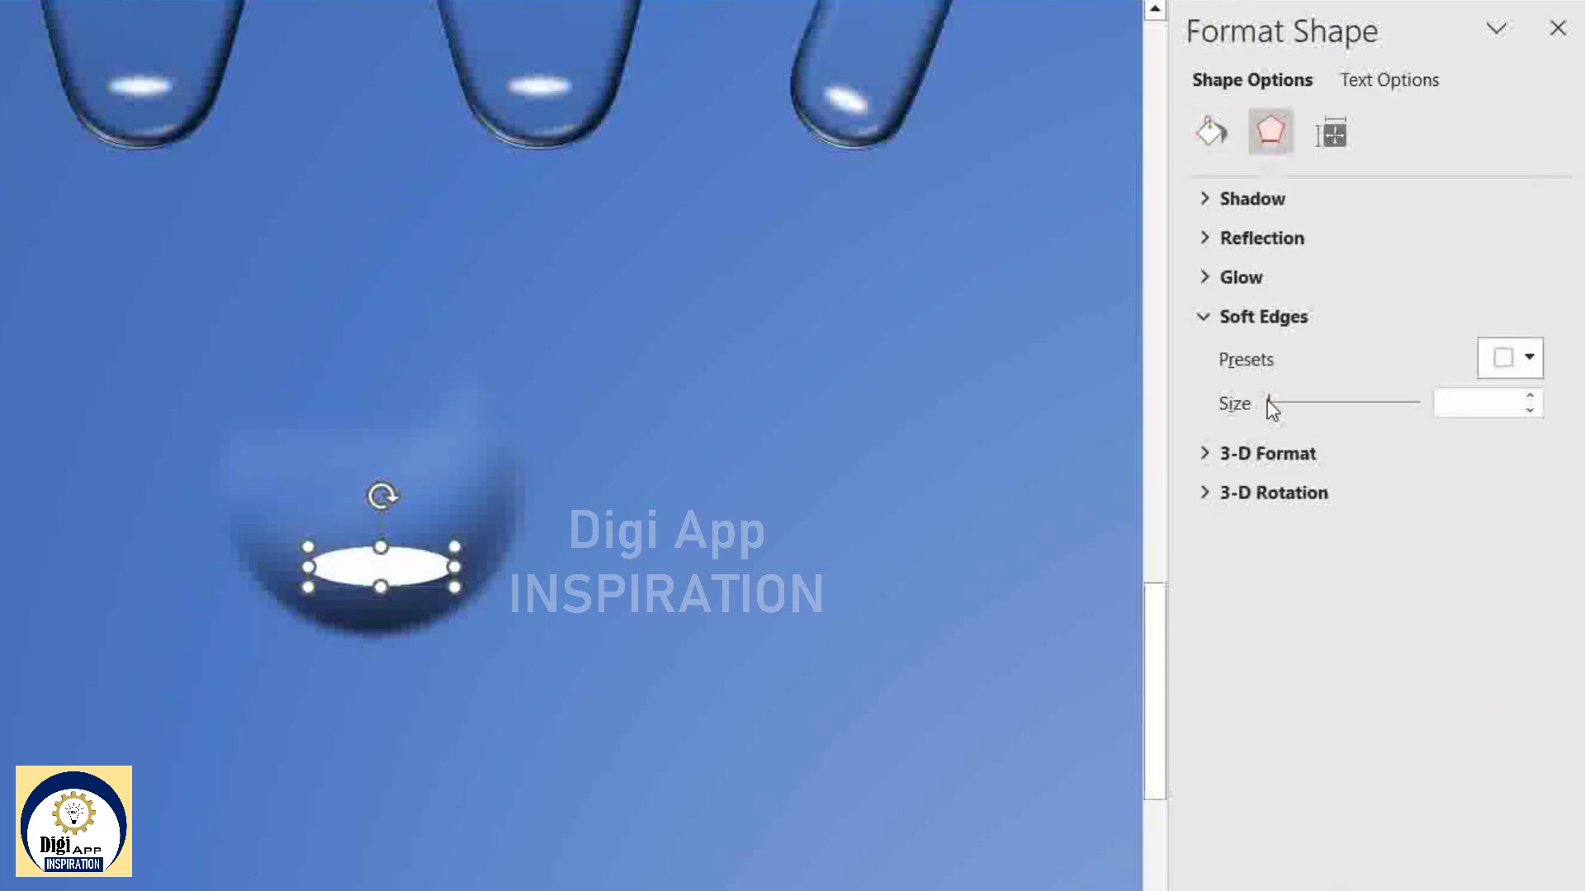
mouse_move(1267, 401)
mouse_down()
mouse_move(1296, 401)
mouse_move(1275, 401)
mouse_up()
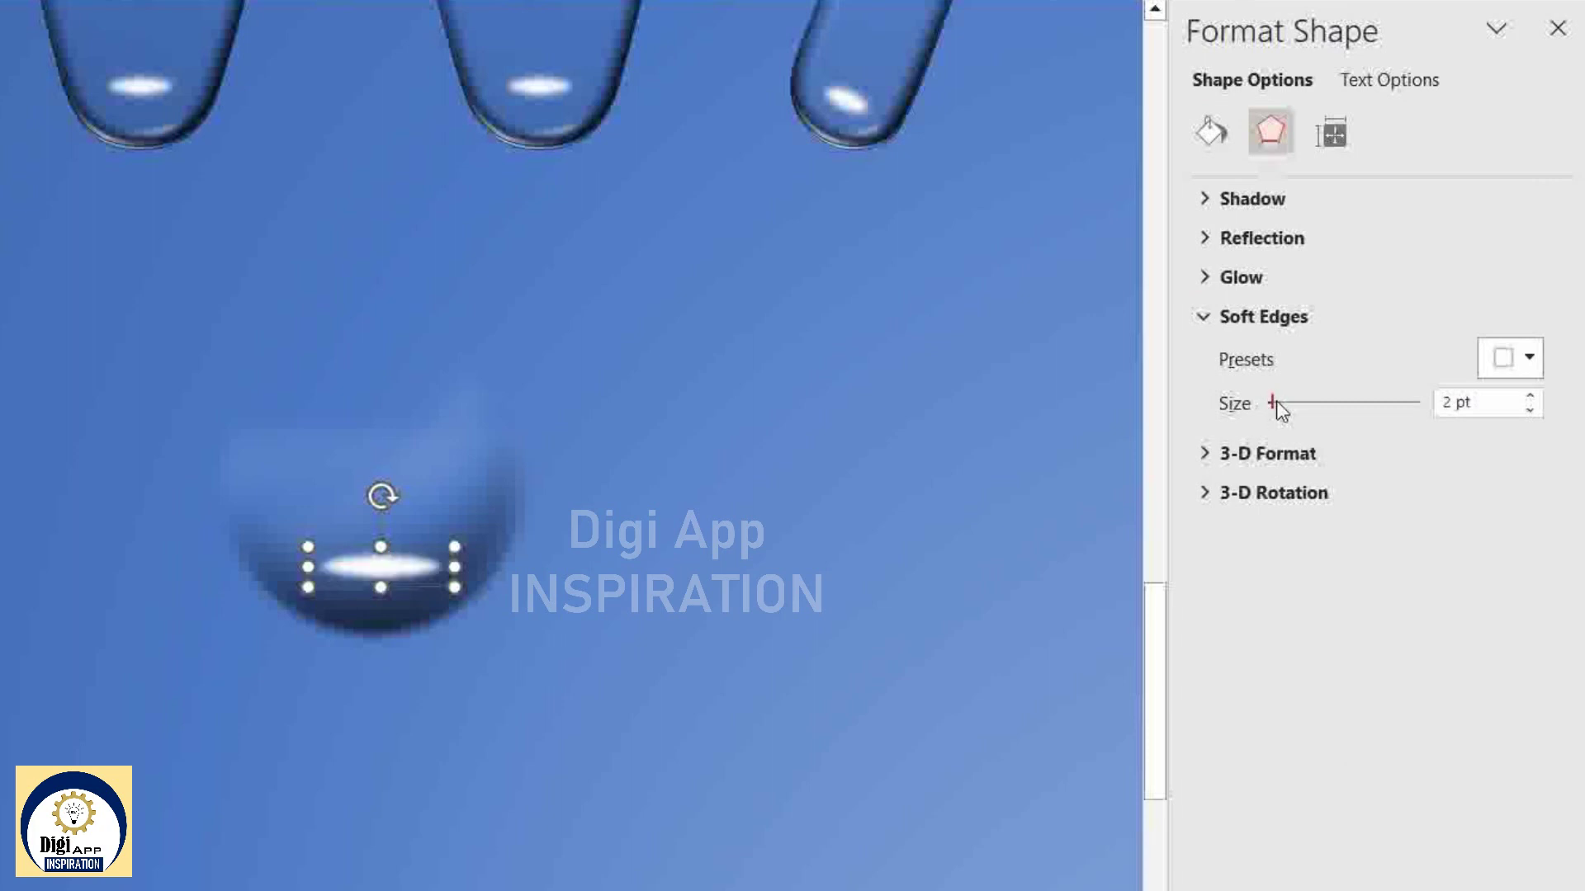
drag(309, 591, 293, 602)
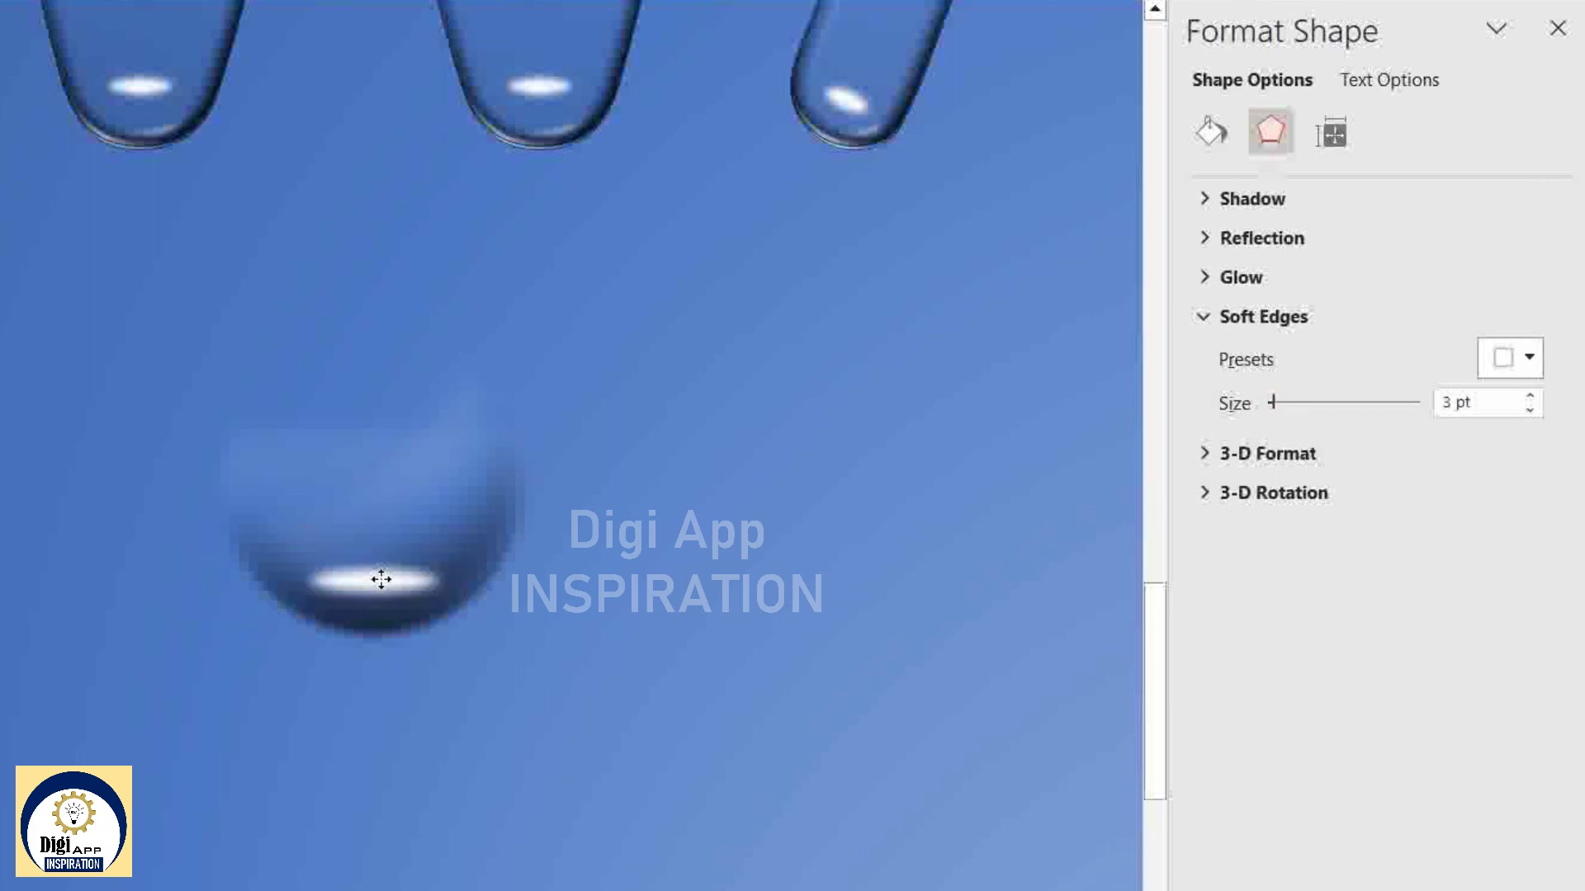
Shrink the drop and move it to the bottom of the W.
click(344, 764)
drag(90, 725, 648, 290)
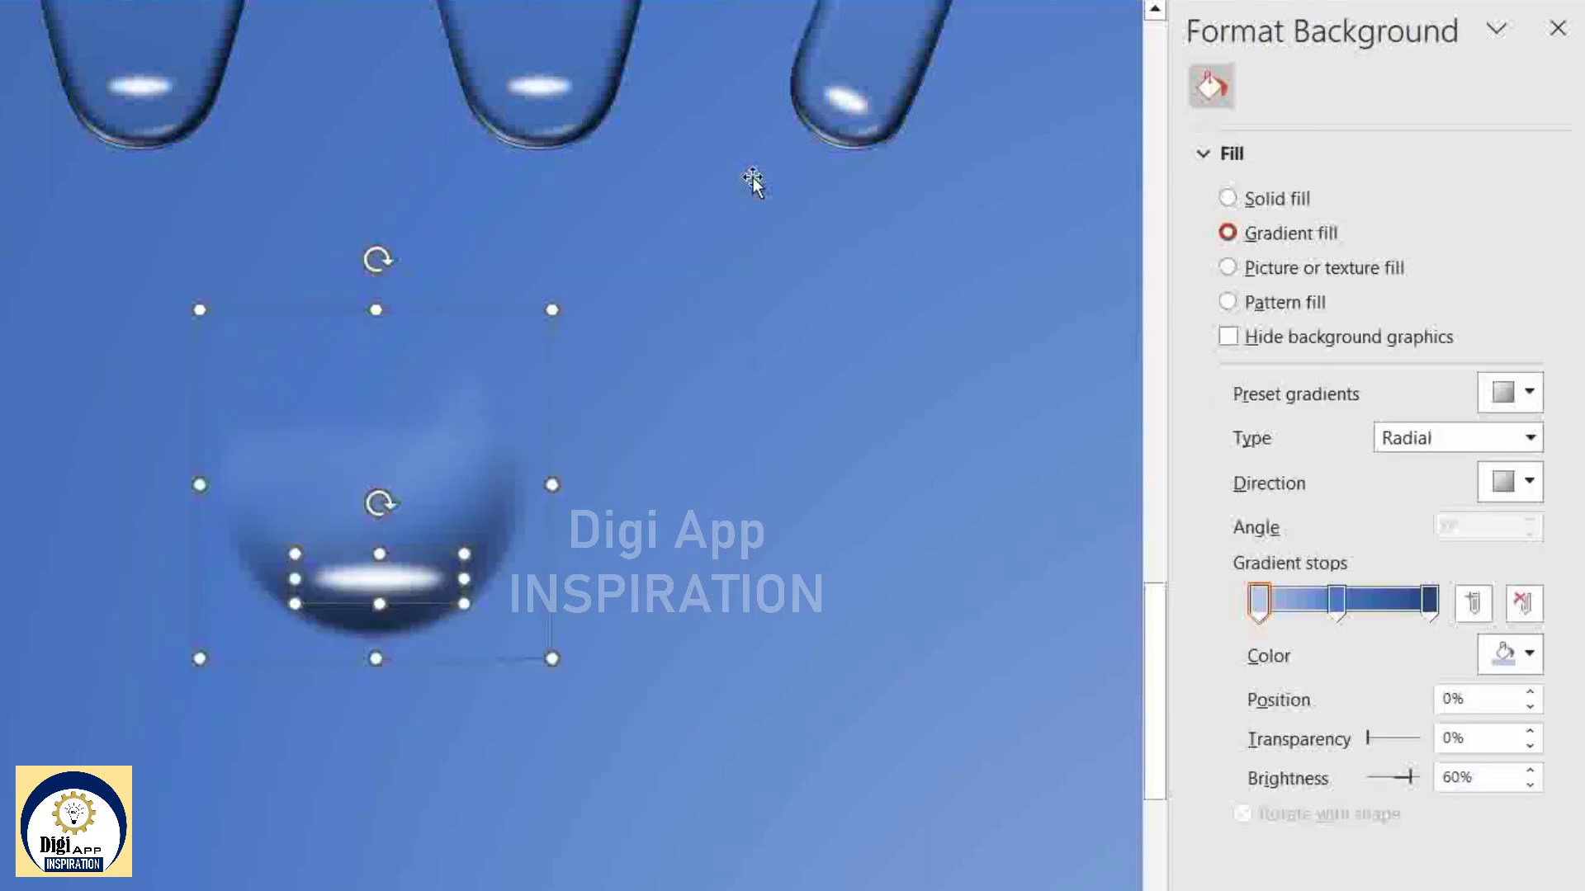
click(557, 396)
drag(557, 396, 477, 278)
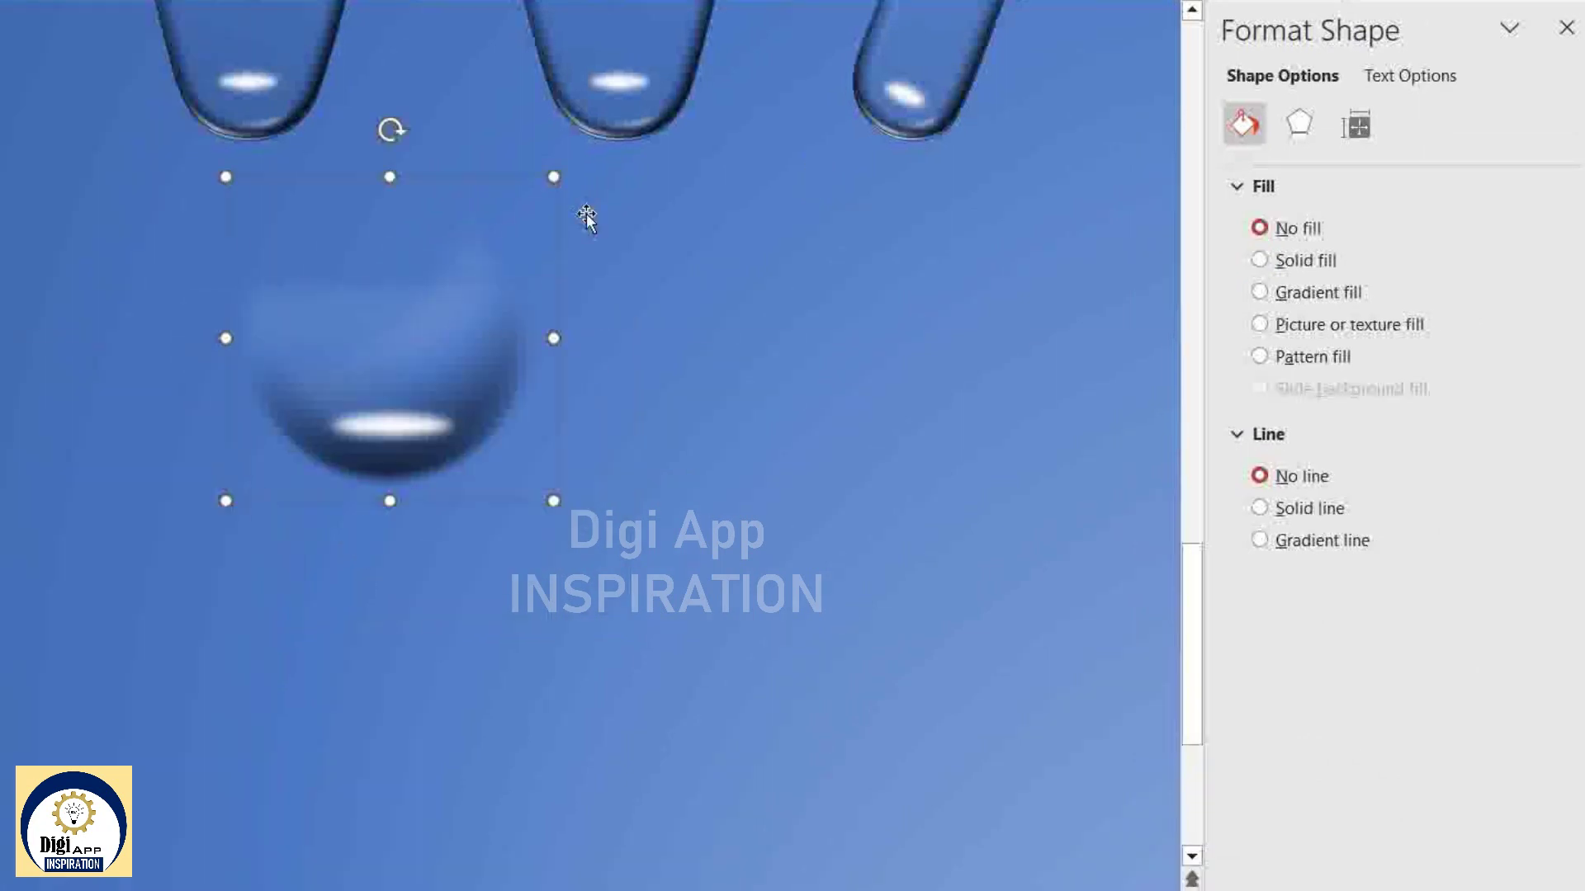
drag(555, 170, 455, 261)
drag(389, 410, 321, 133)
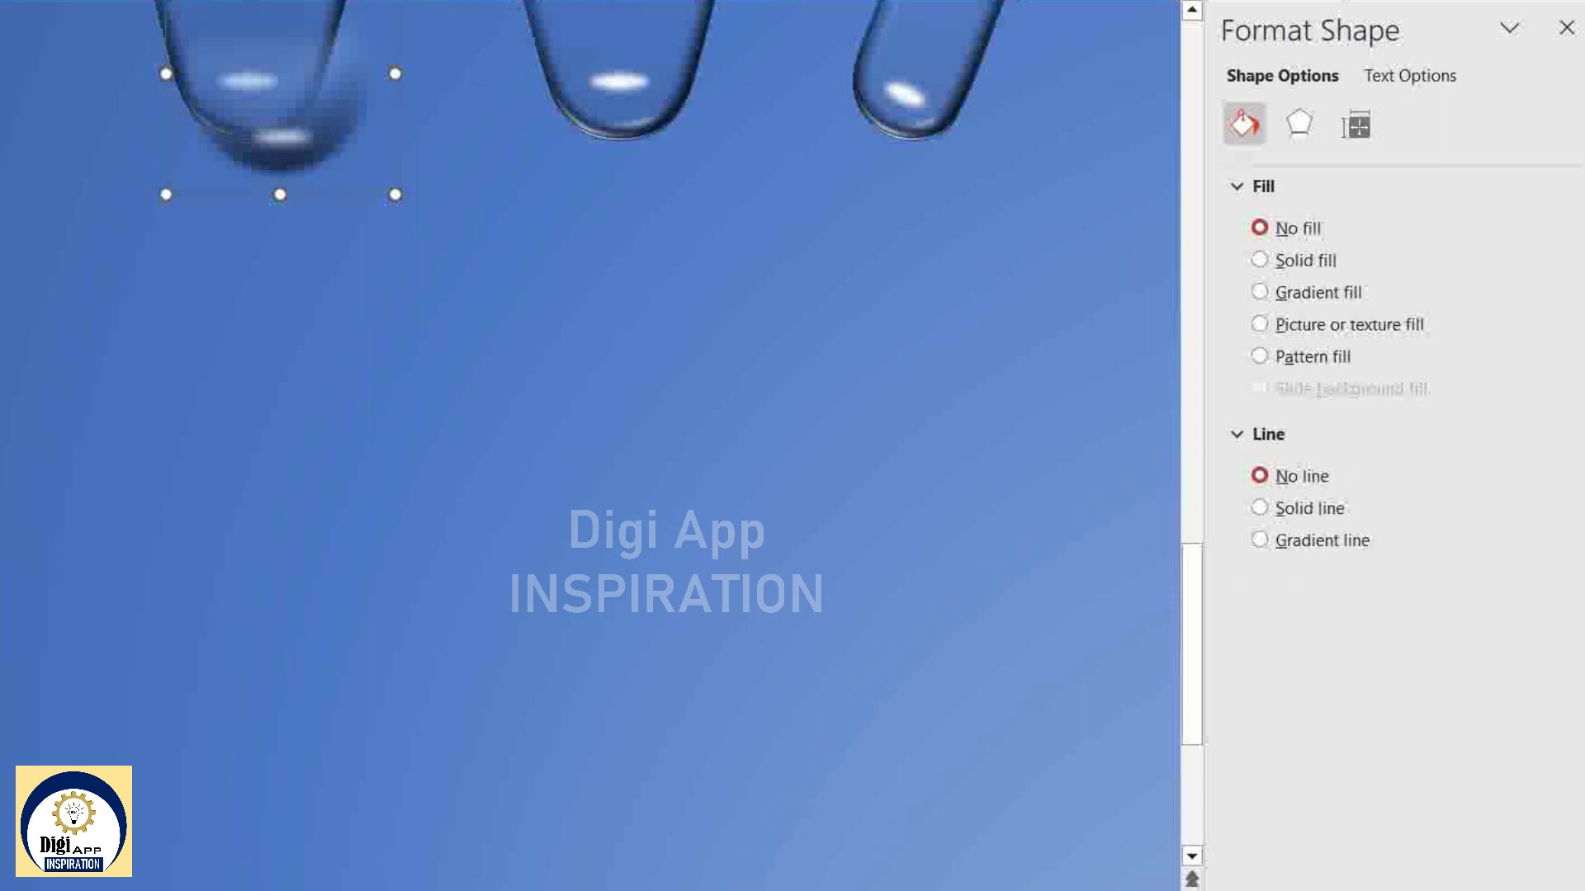
scroll(274, 464, down, 5)
drag(272, 446, 274, 464)
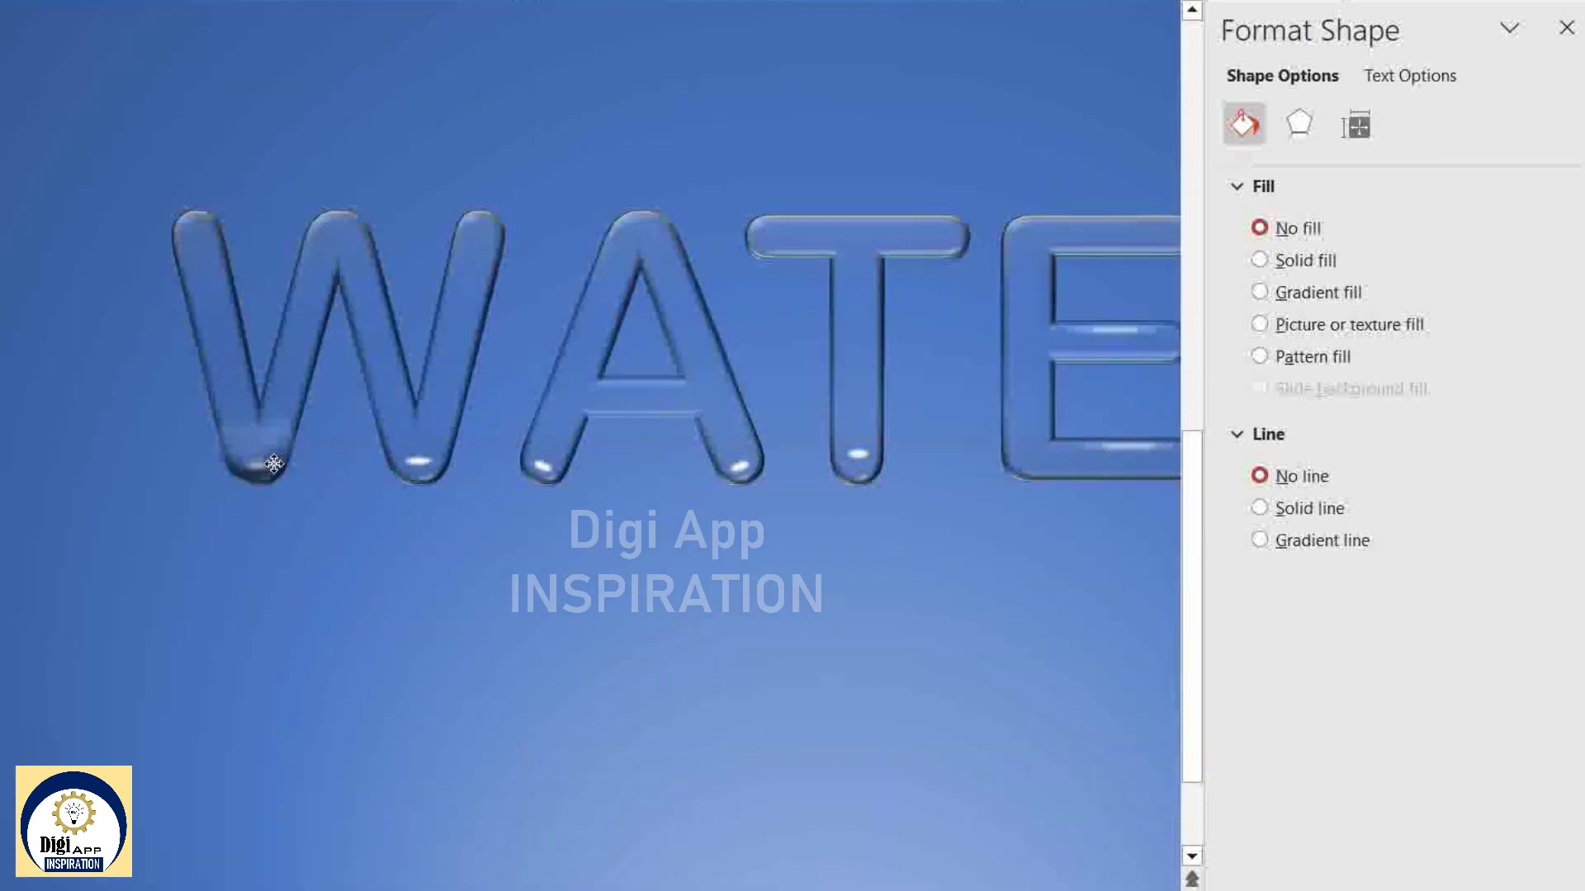
Nudge and resize the drop to fit inside the W's left tip.
click(274, 464)
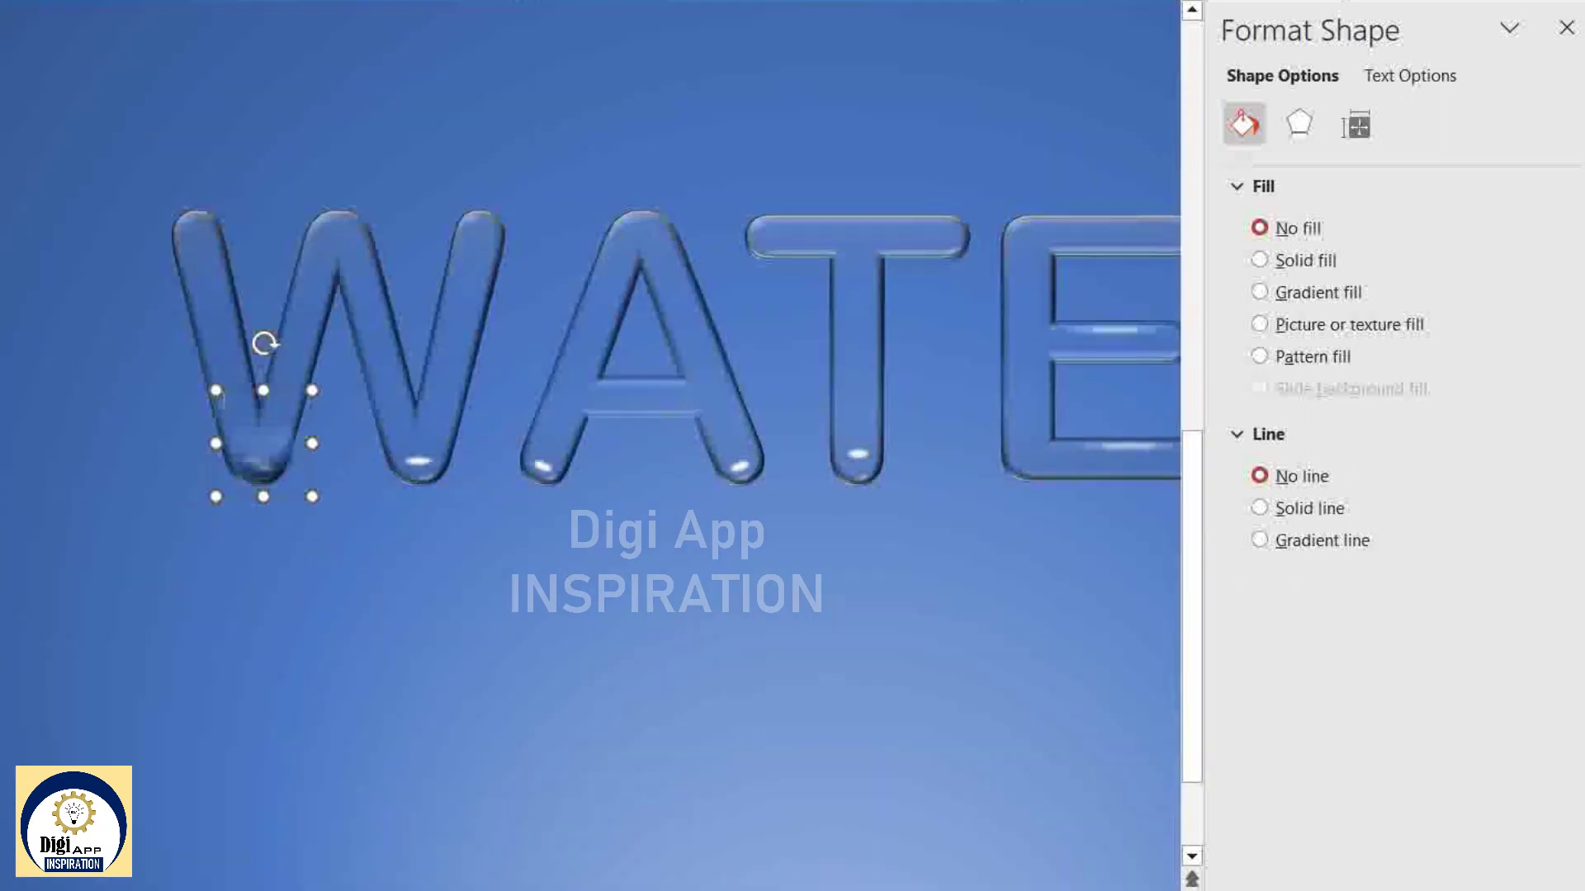
key(Up)
key(Left)
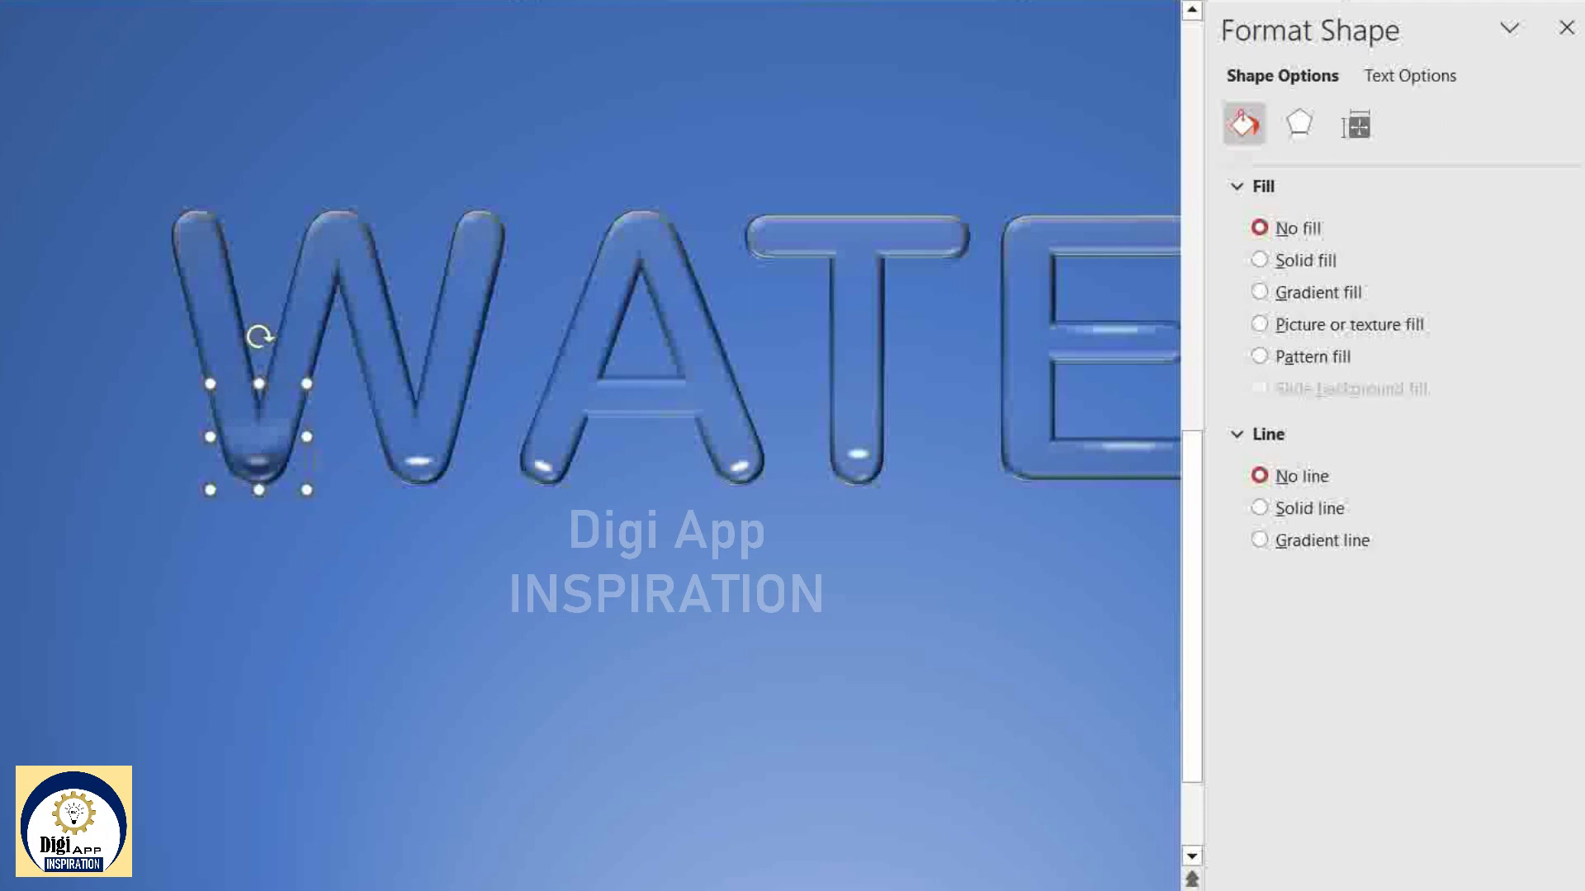
drag(305, 382, 305, 387)
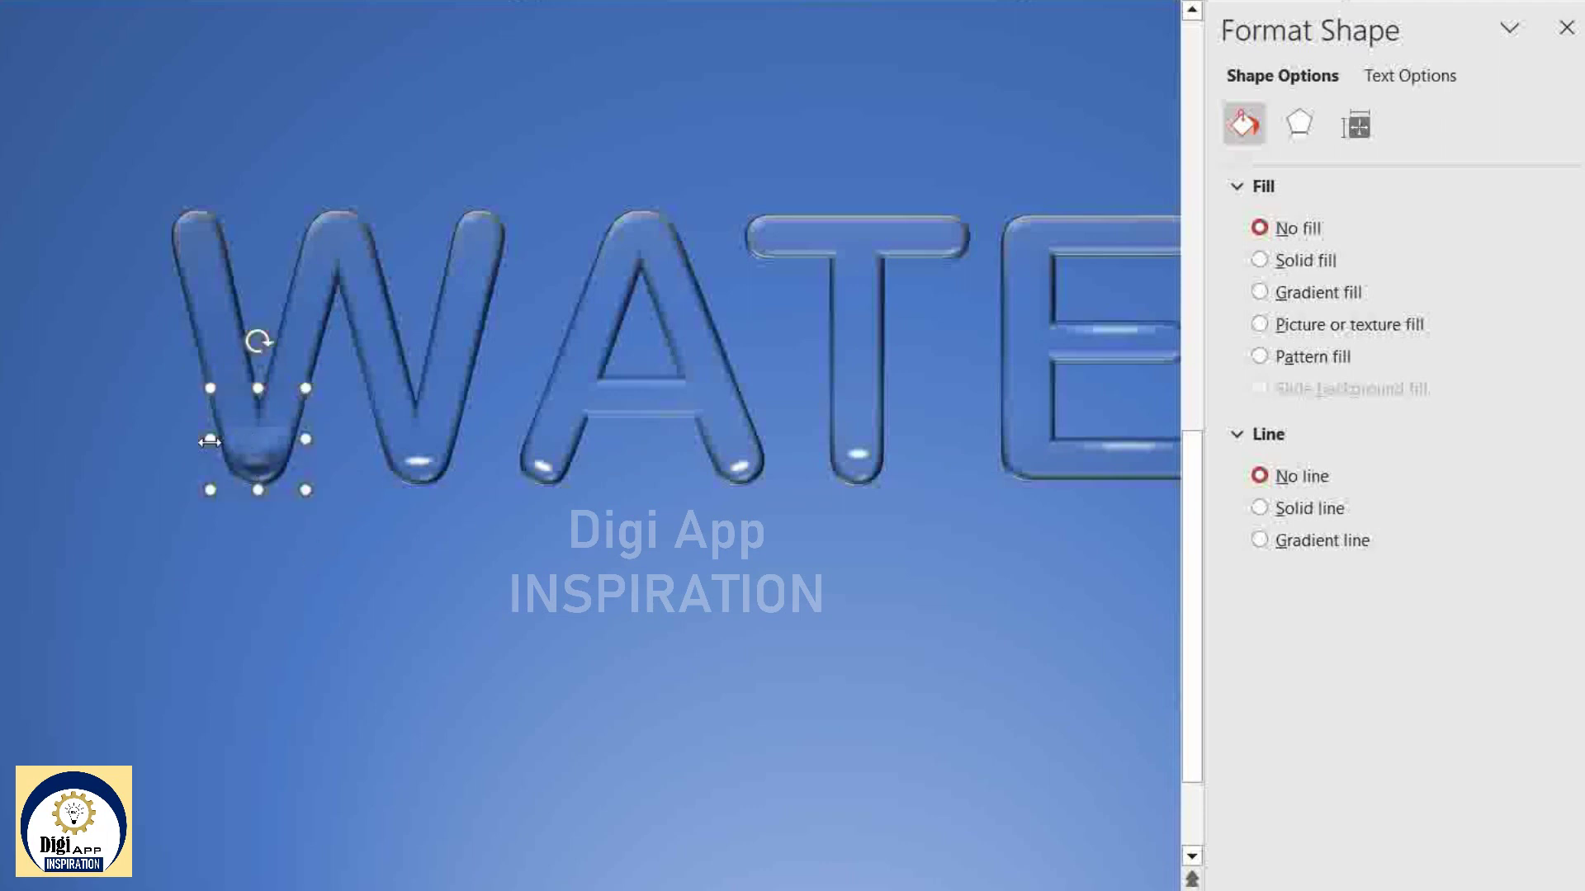
mouse_move(209, 442)
mouse_down()
mouse_move(195, 442)
mouse_move(259, 466)
mouse_up()
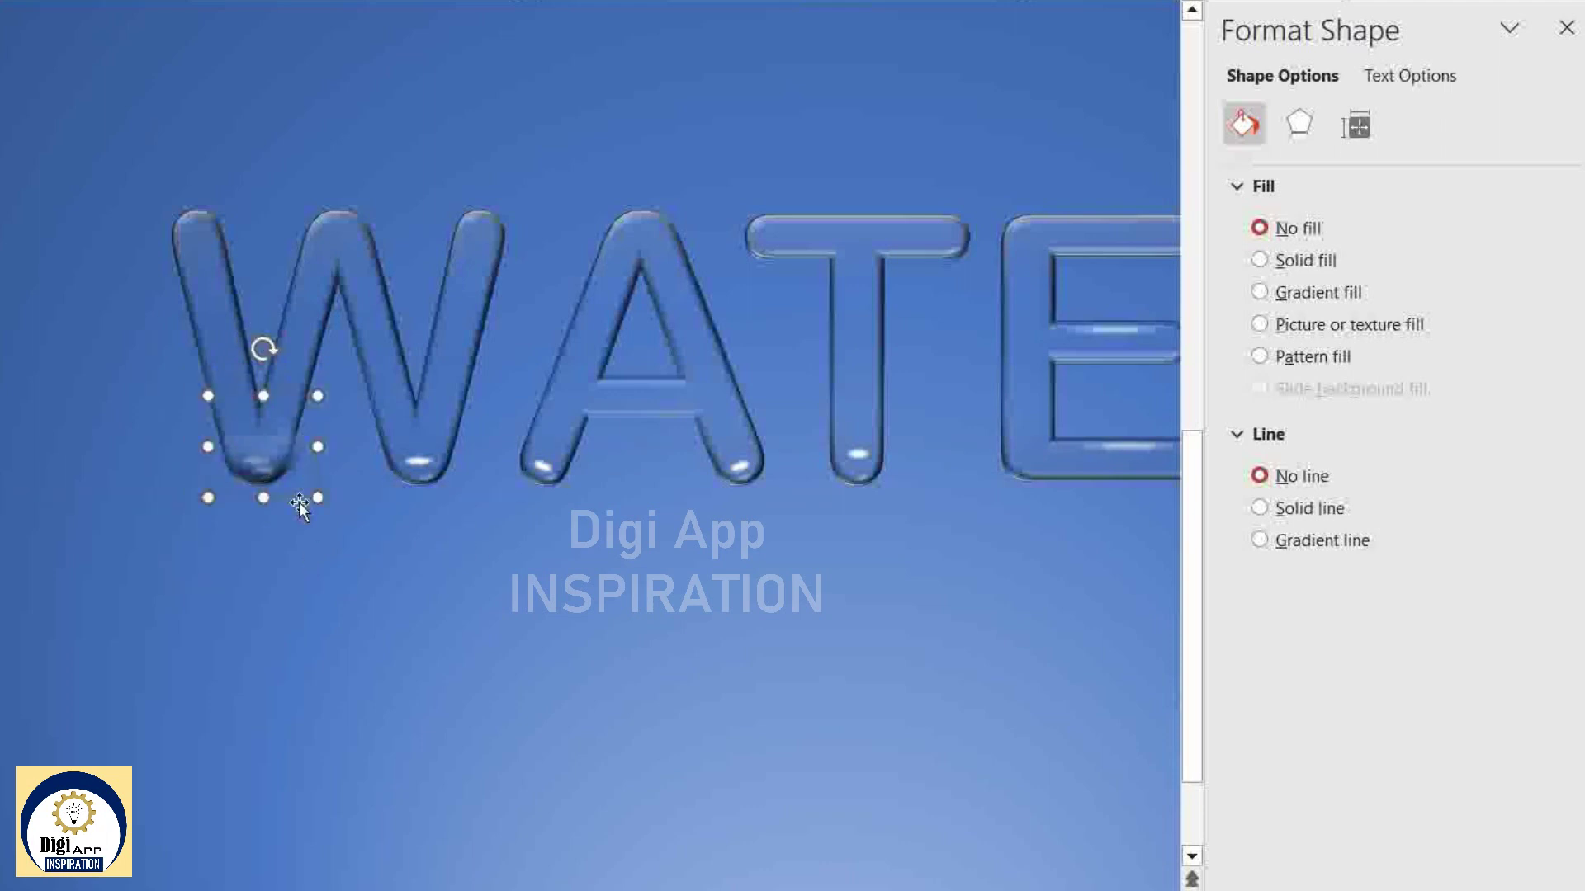
drag(318, 496, 281, 458)
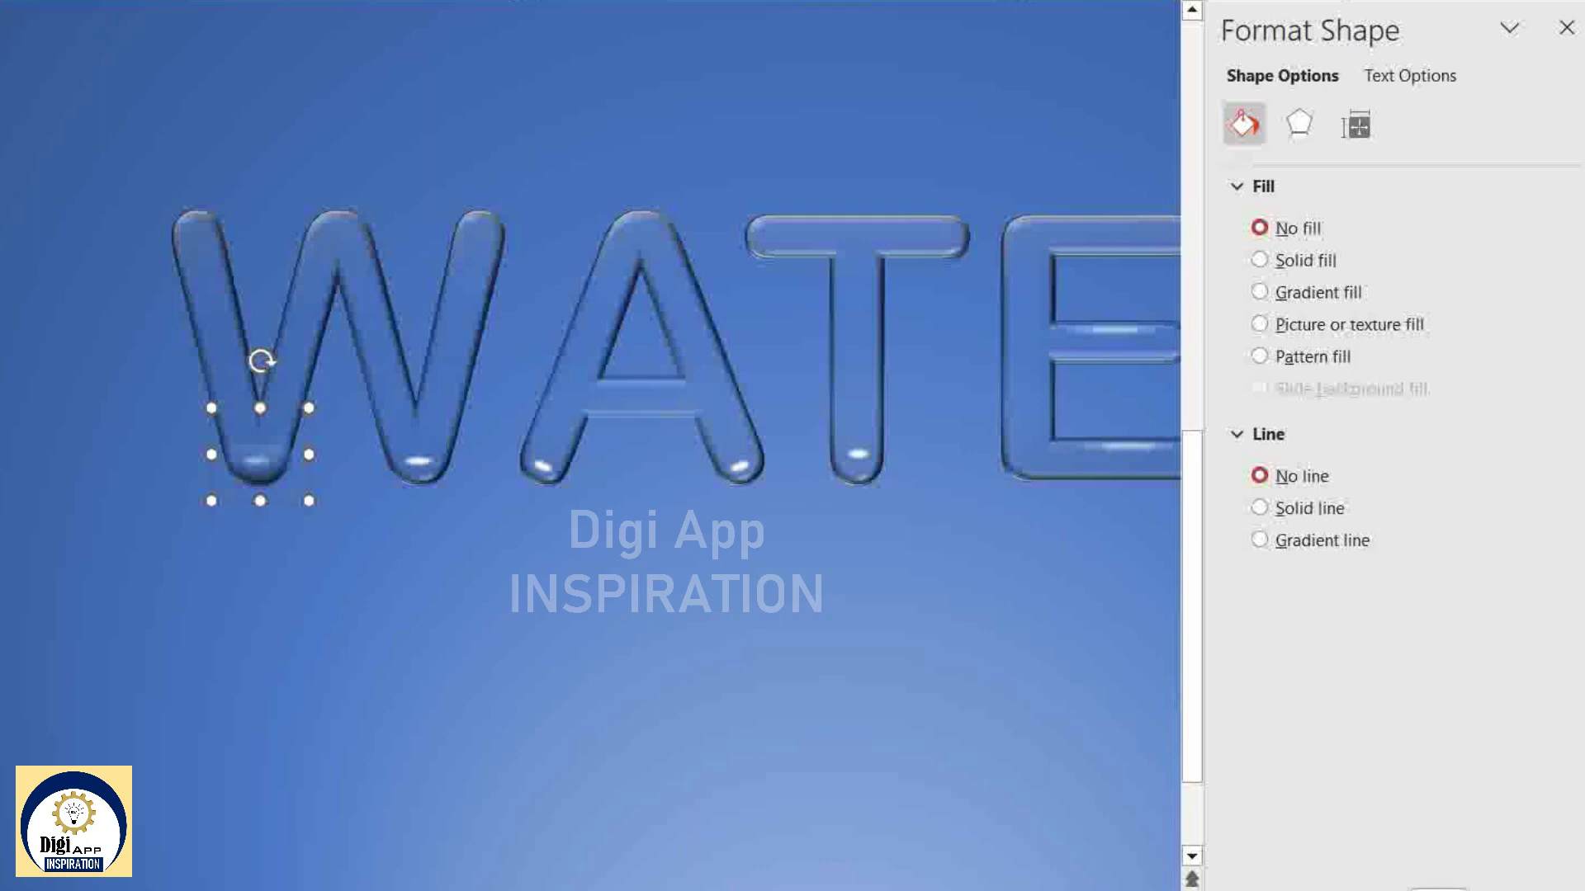
key(ctrl+minus)
scroll(482, 468, up, 5)
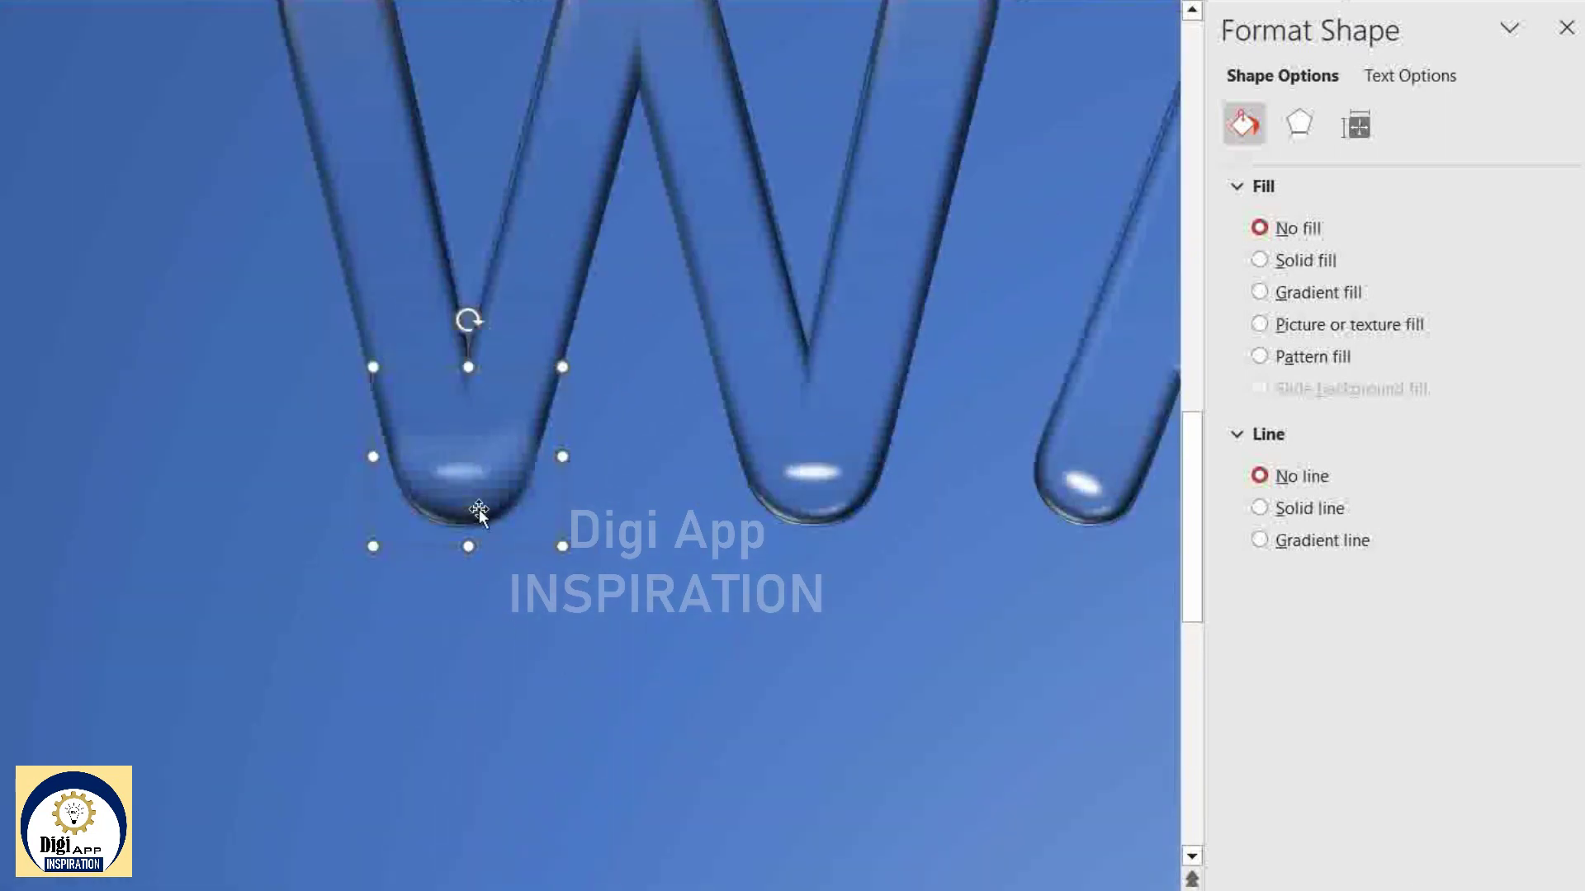
drag(482, 467, 460, 410)
Add a small 2 pt soft-edged glint at the drop's bottom, then move the drop to the W's second point.
drag(426, 489, 514, 515)
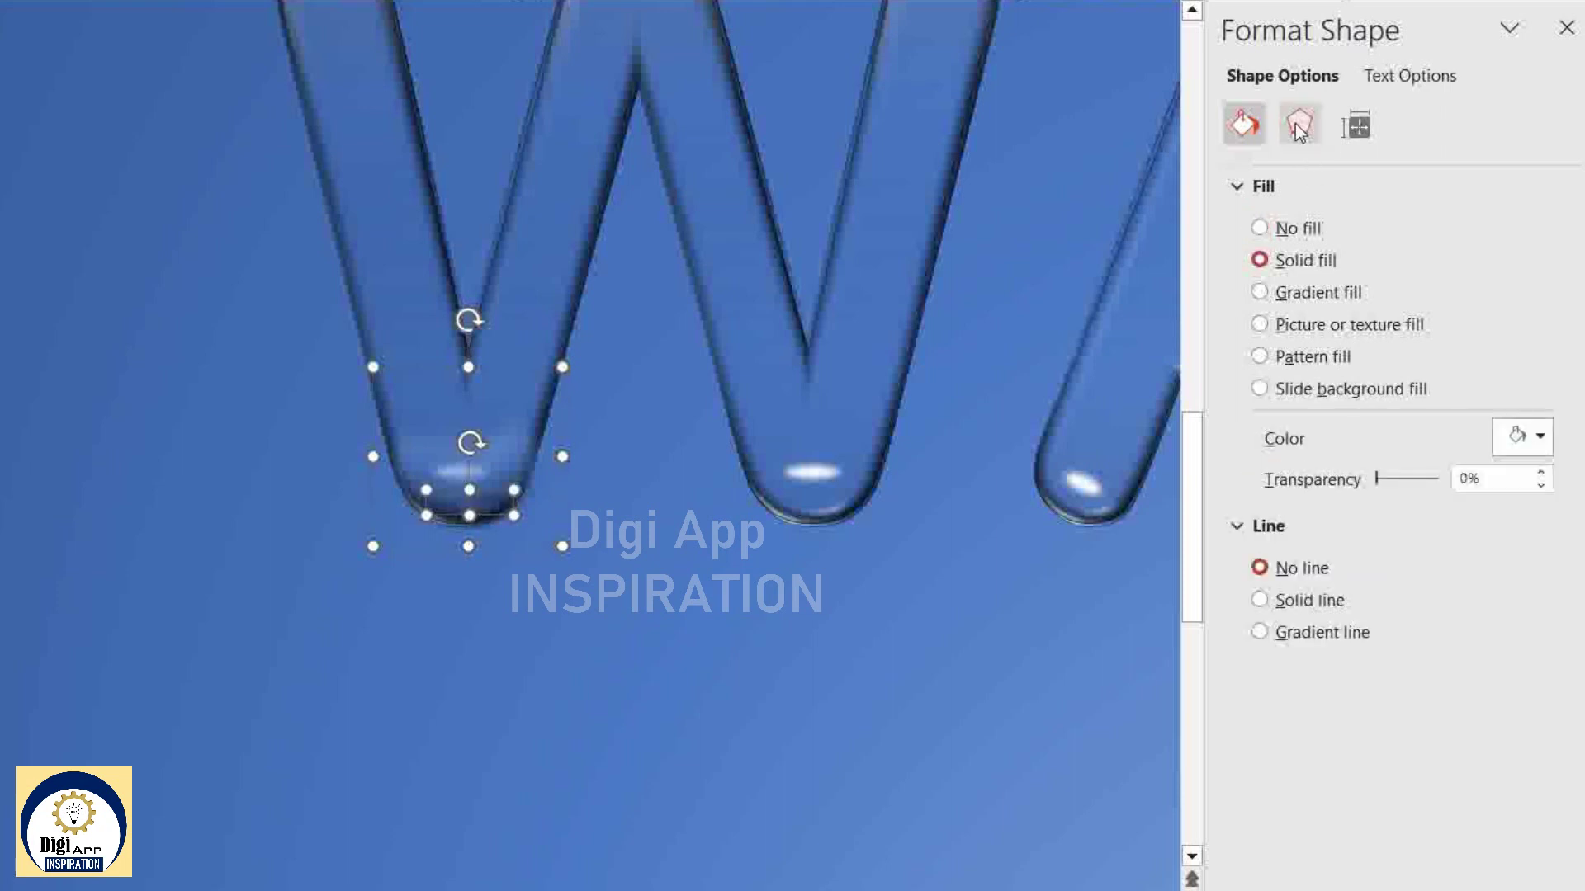
click(1299, 124)
click(1540, 369)
click(1541, 369)
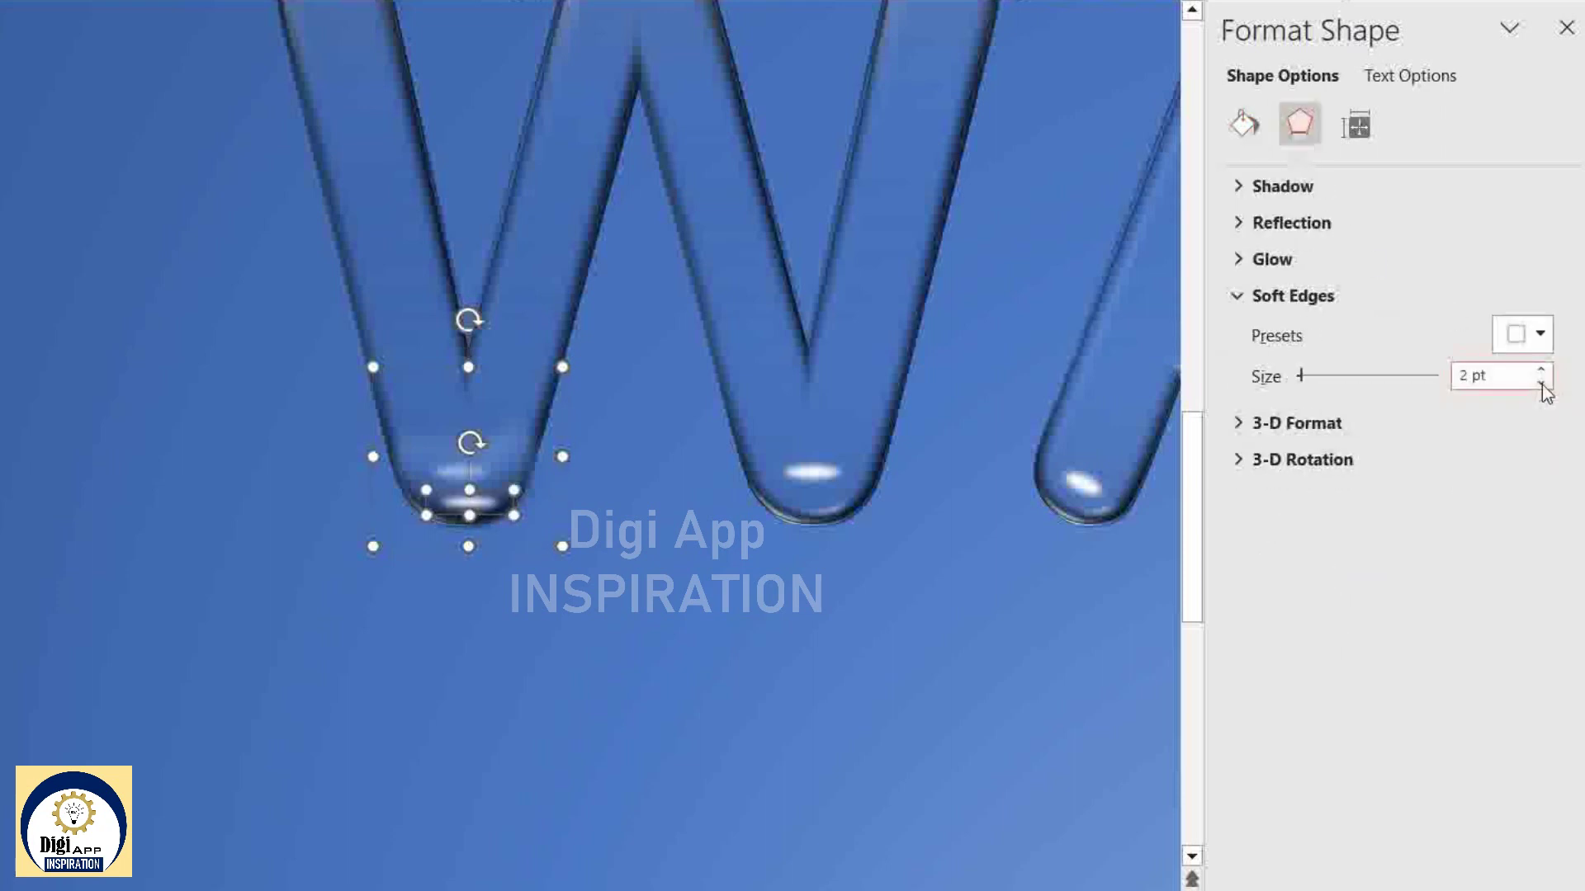
click(347, 658)
click(501, 456)
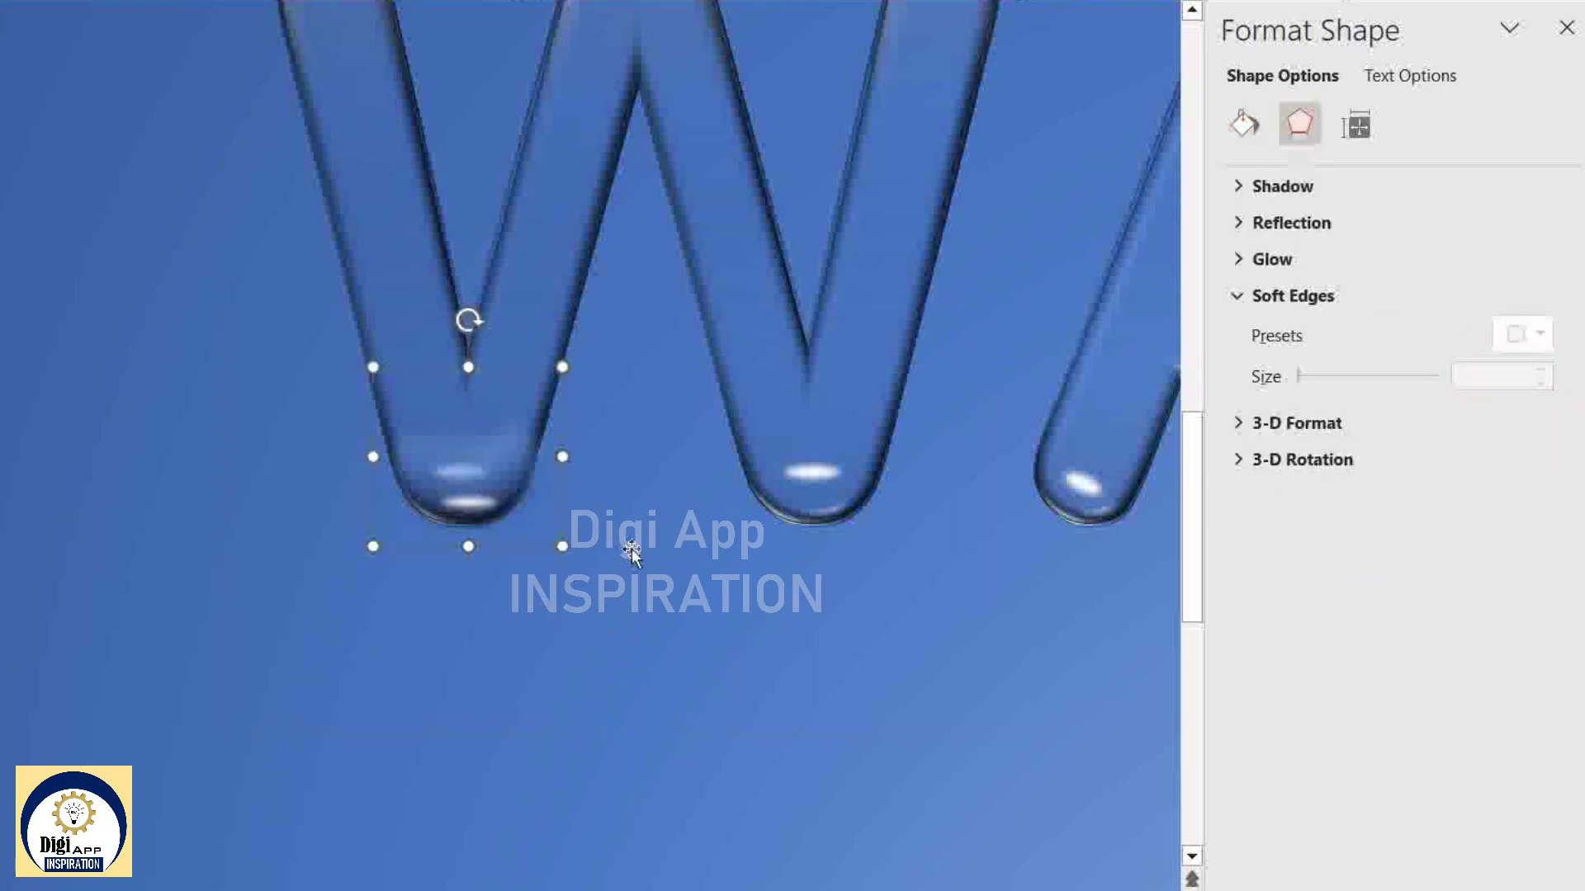
drag(631, 551, 850, 479)
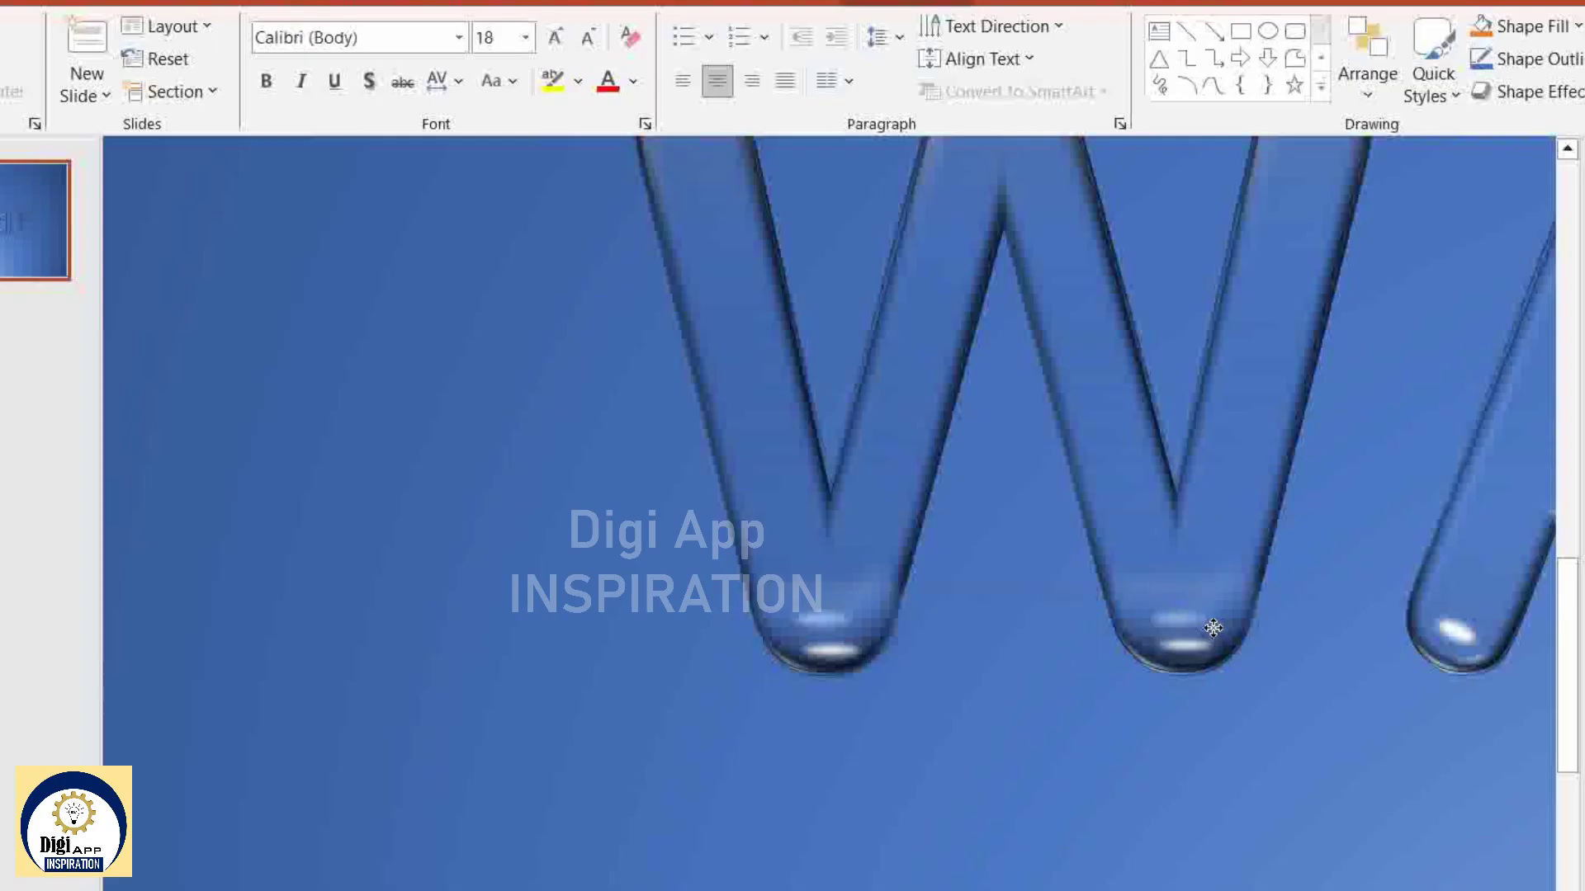
Place tilted drops on both feet of the A, angled to follow its slanted legs.
click(1213, 628)
scroll(794, 643, down, 3)
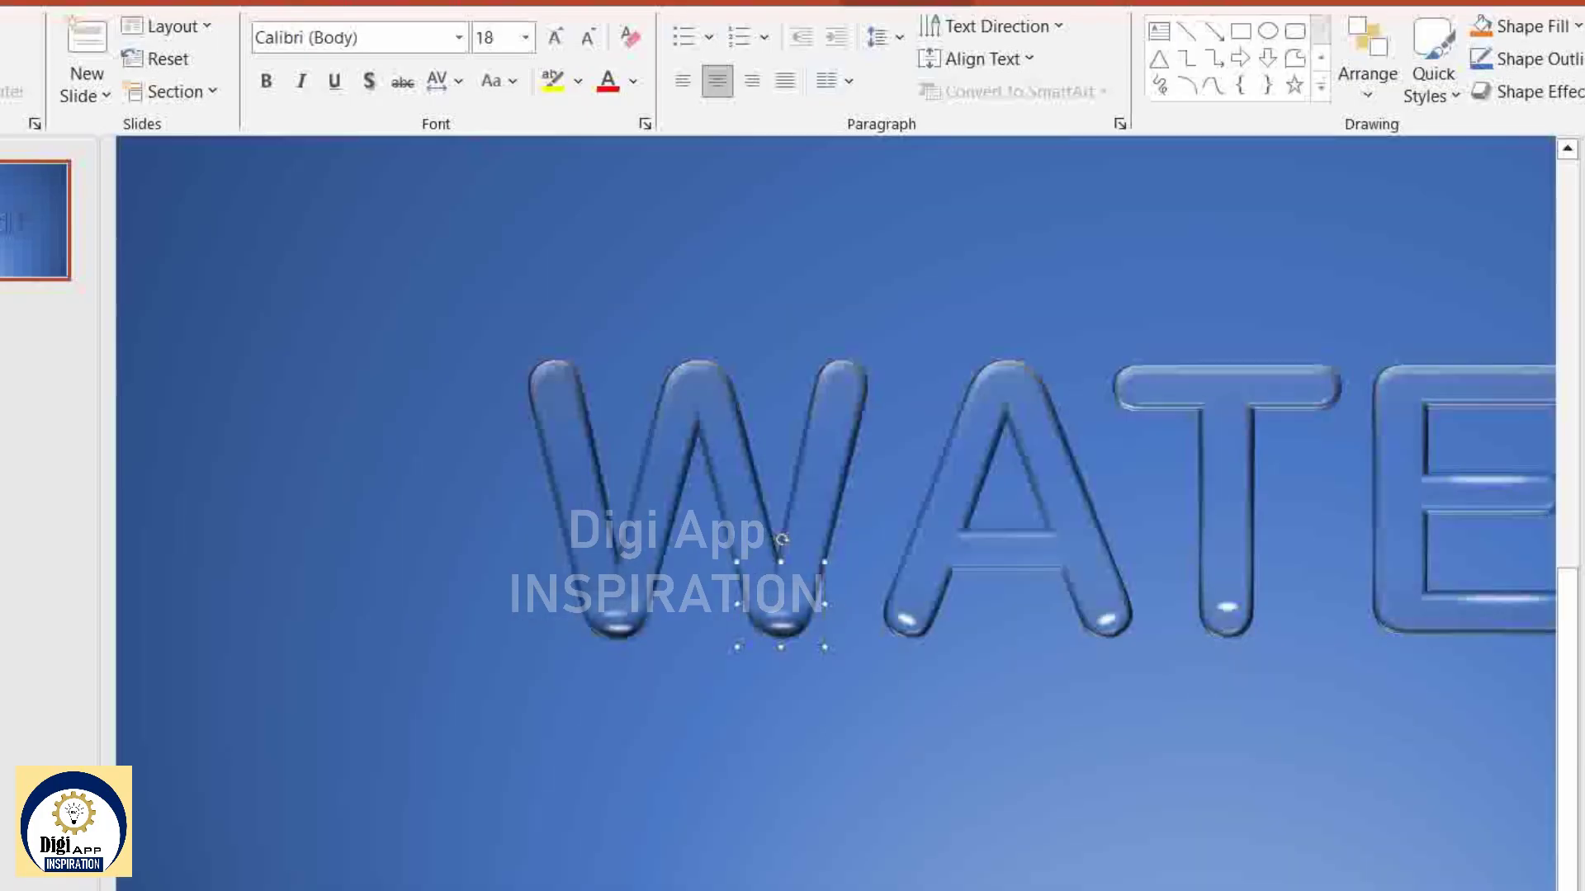
drag(782, 615, 912, 615)
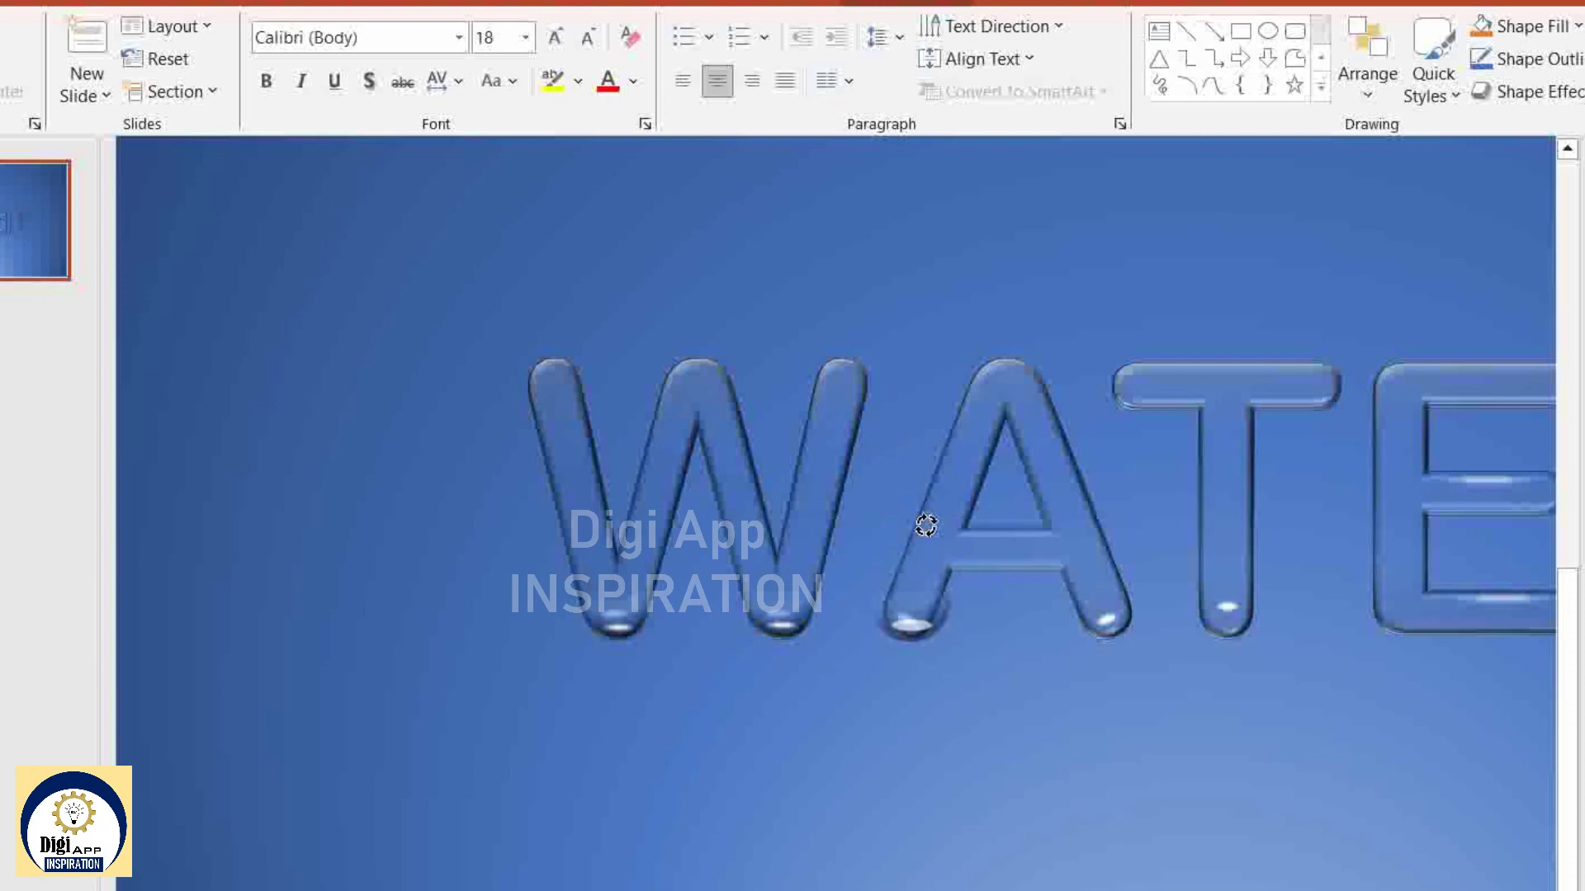
drag(911, 510, 957, 522)
drag(849, 621, 855, 630)
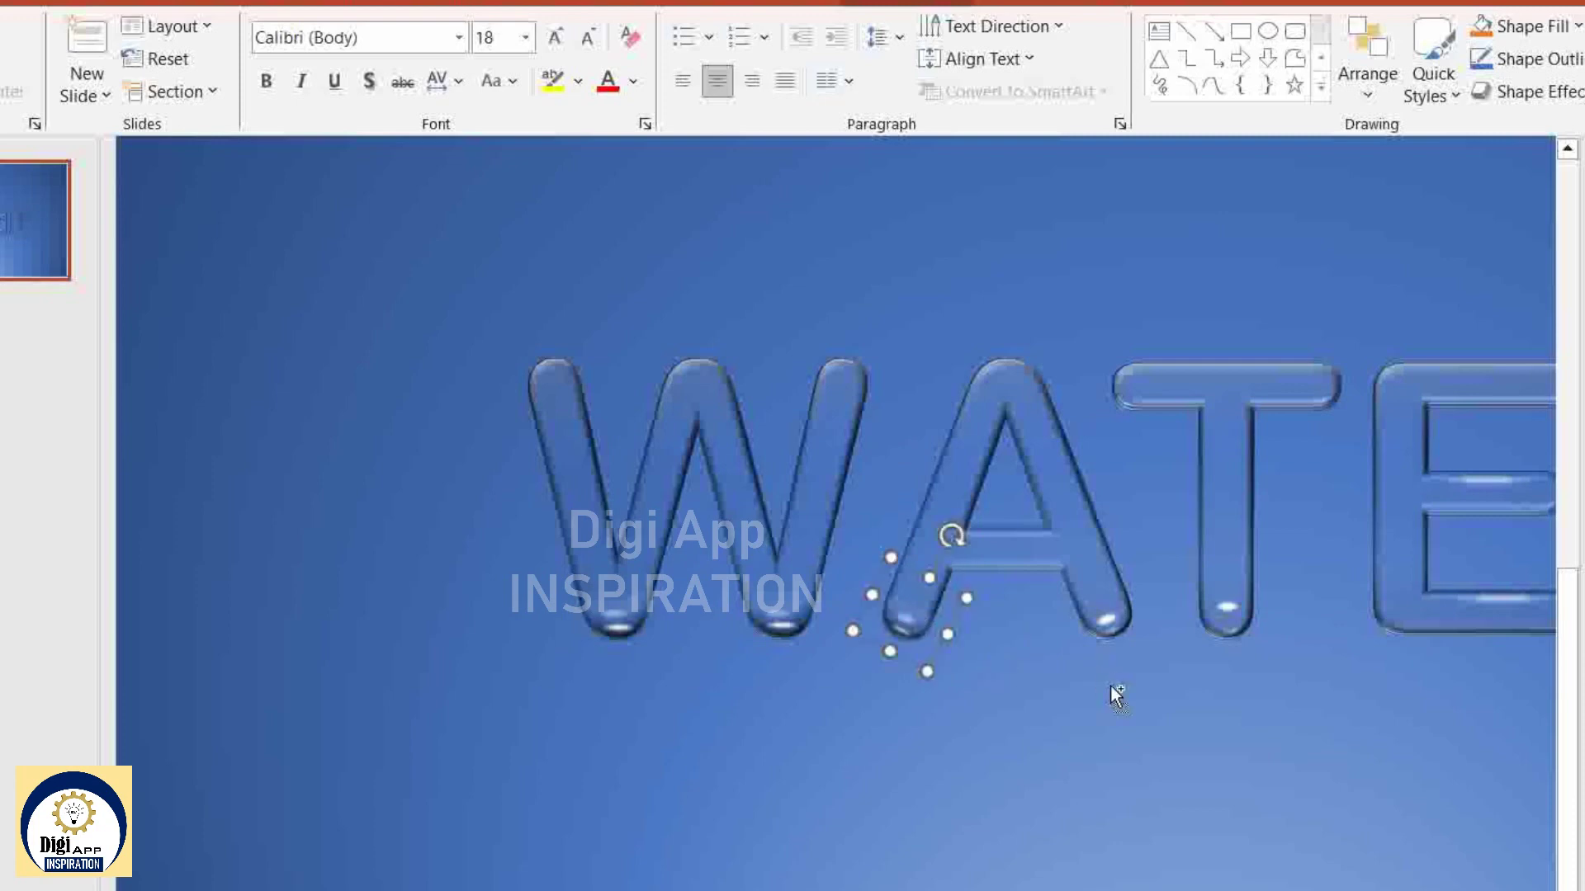
drag(1002, 677, 1203, 674)
drag(1148, 536, 1070, 533)
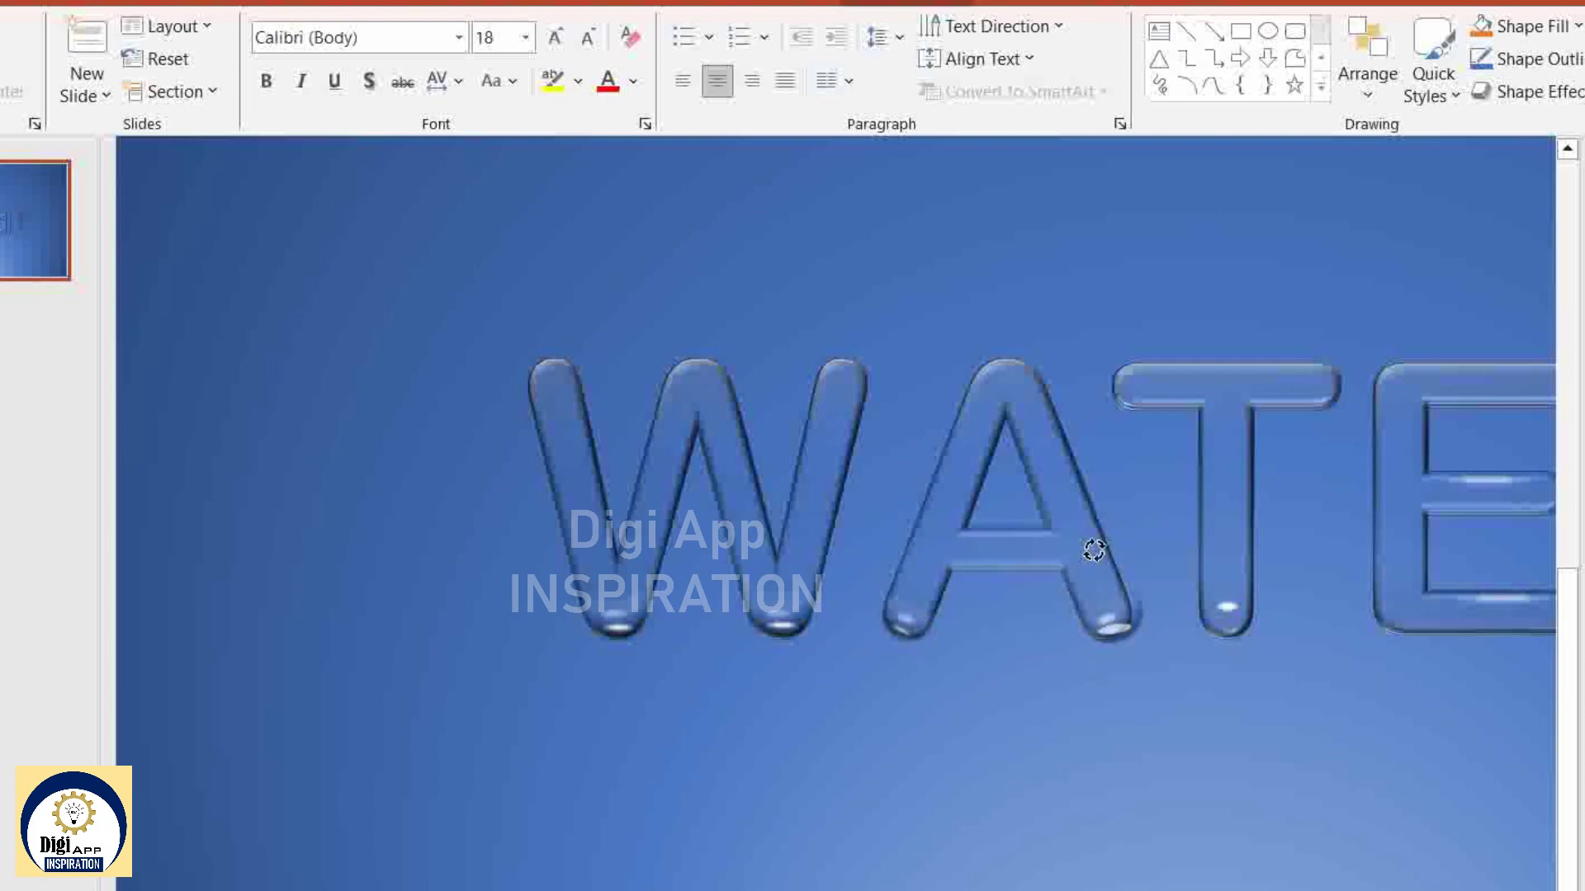
drag(1124, 625, 1118, 620)
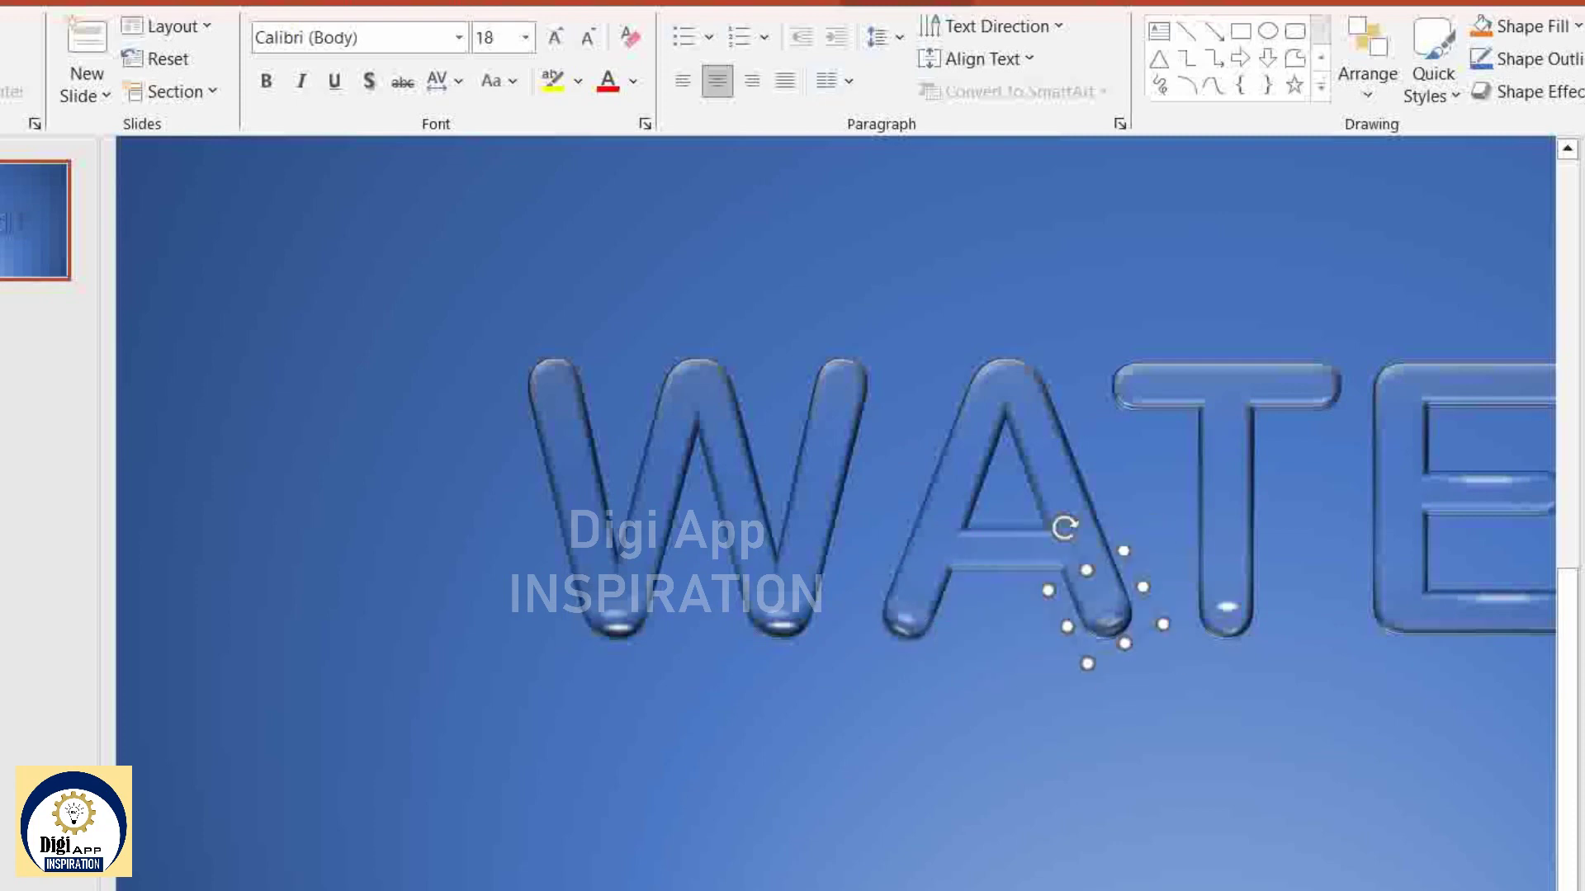
Set an upright drop under the T's stem and another at the bottom of the R's leg.
scroll(901, 700, up, 5)
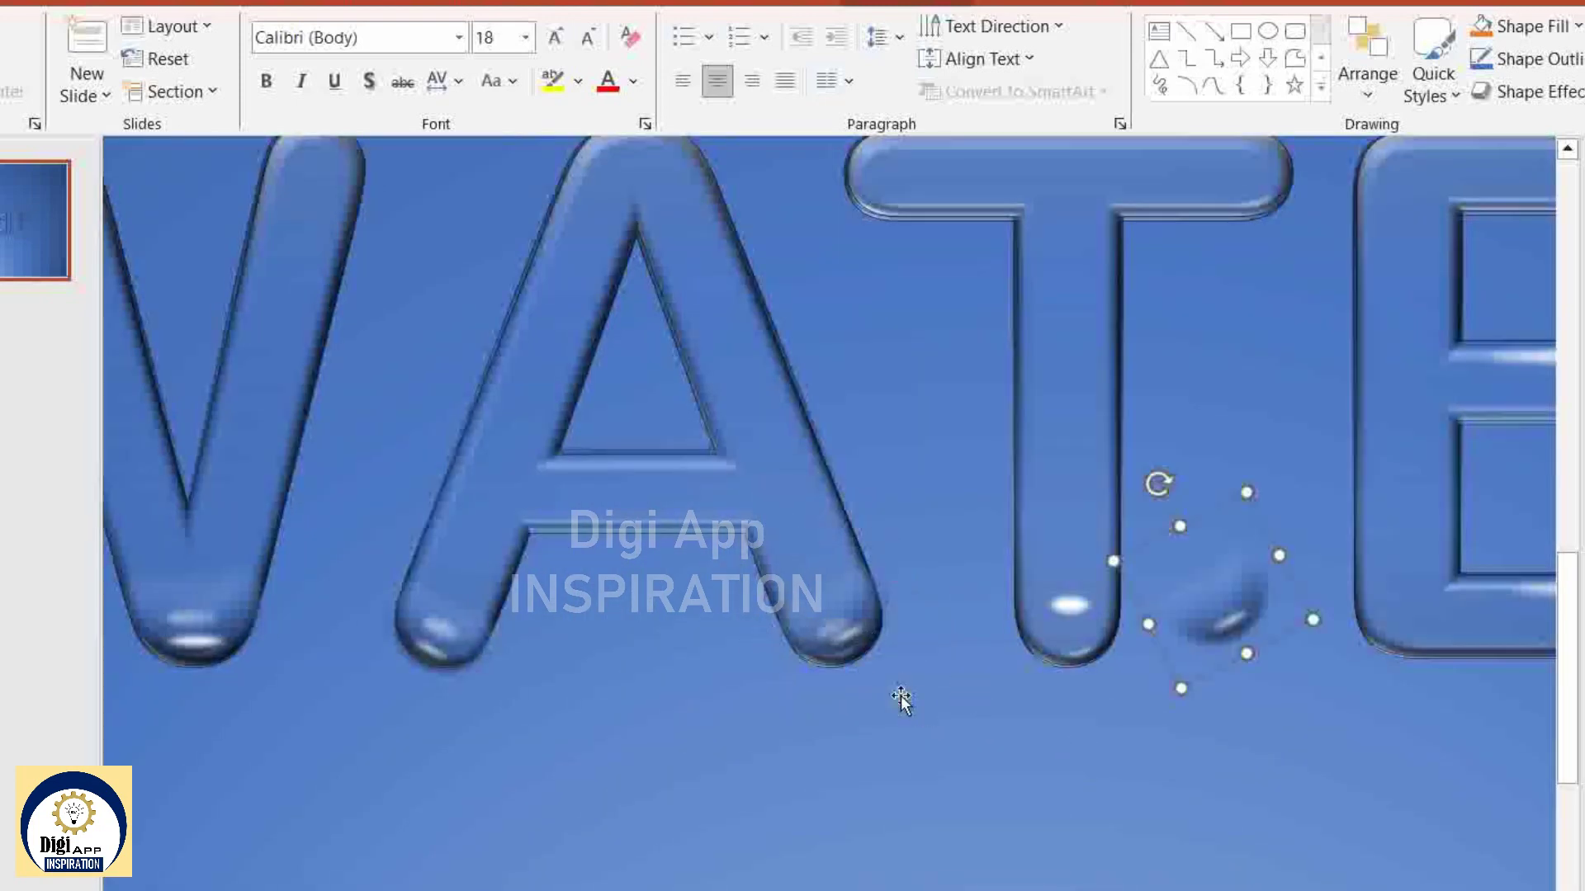
drag(1236, 615, 1088, 633)
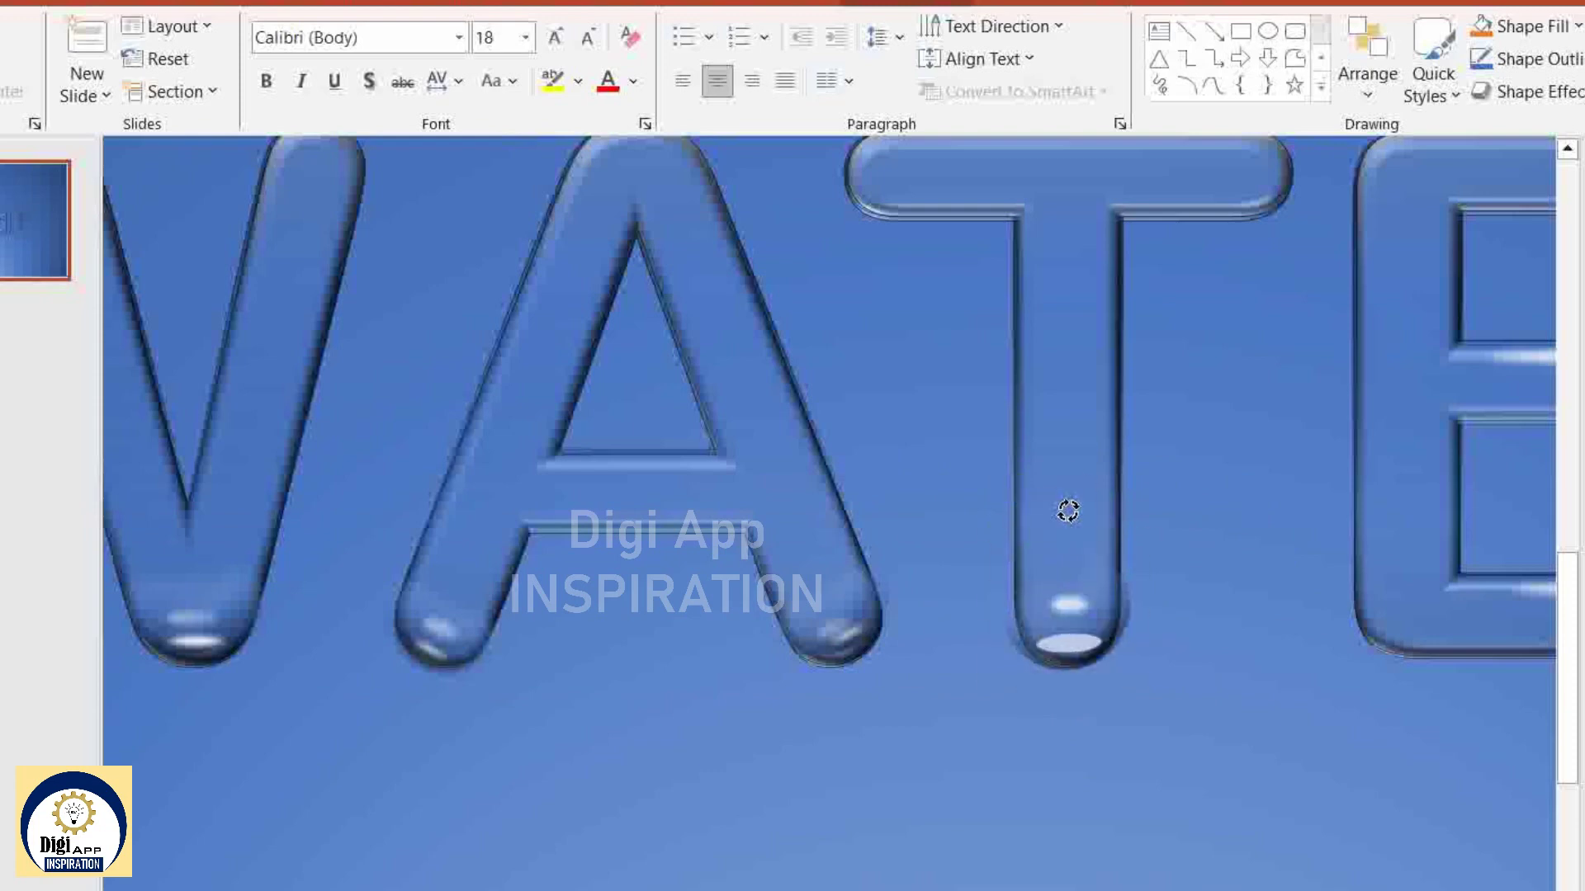
drag(1008, 503, 1066, 505)
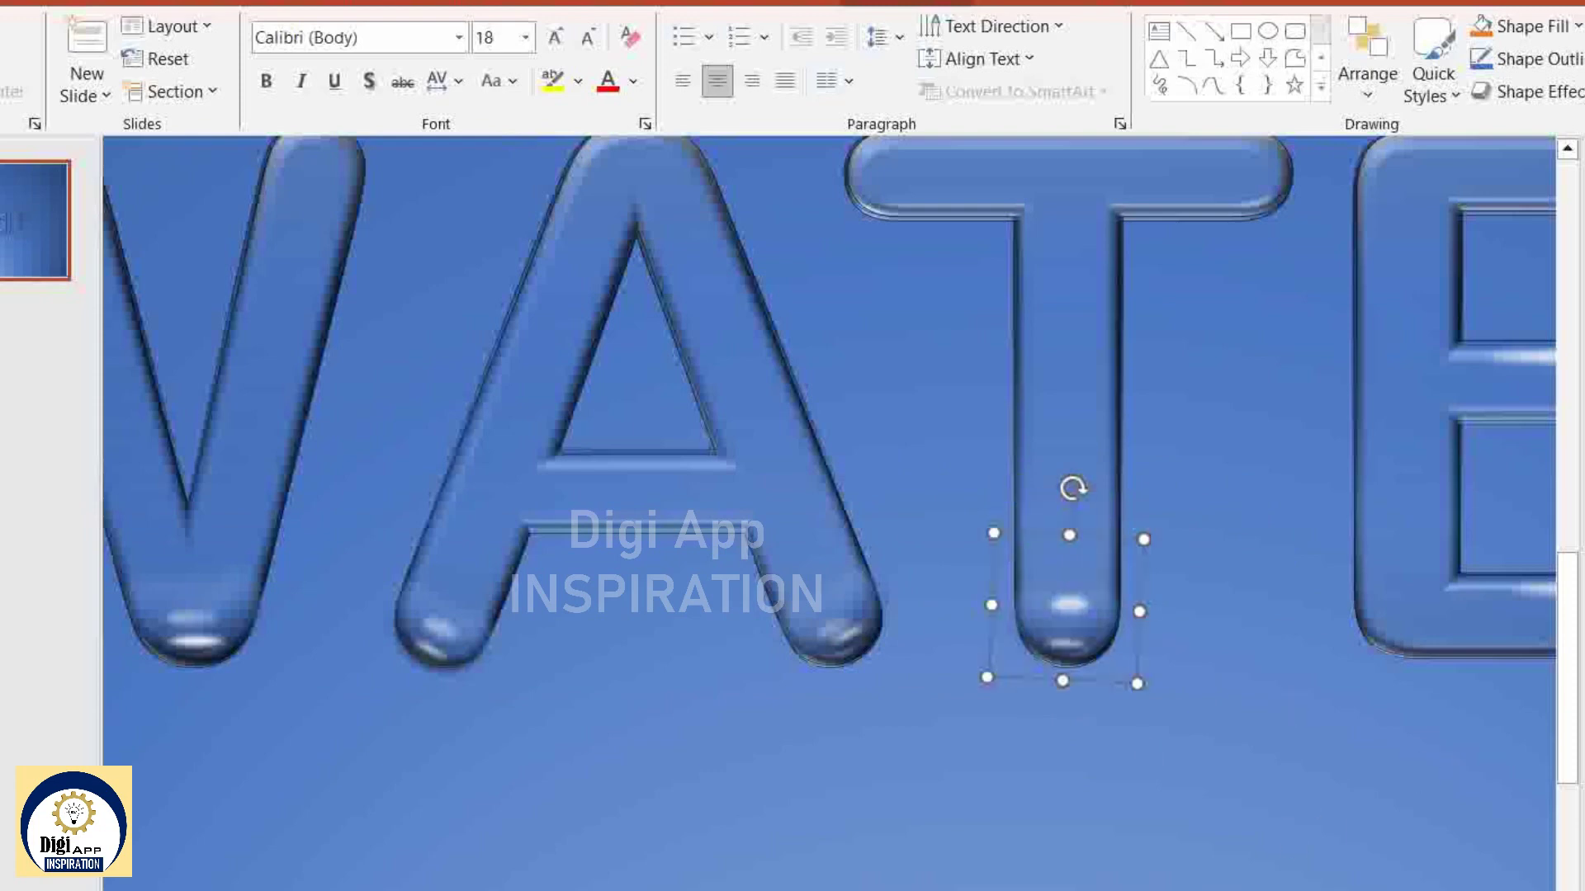
scroll(630, 660, down, 5)
drag(830, 634, 1199, 647)
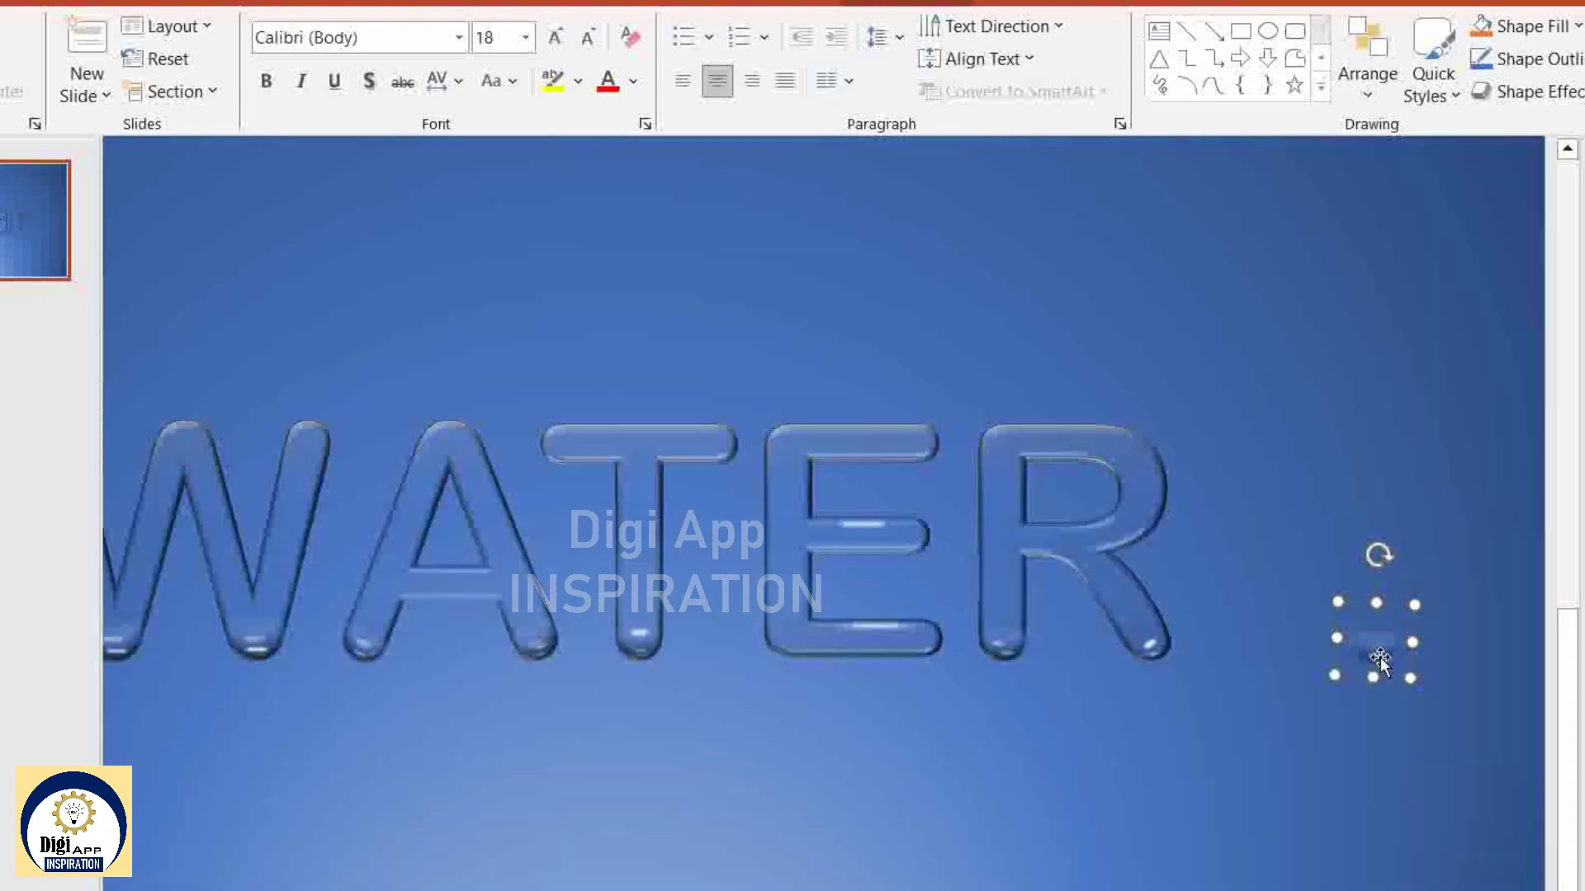
mouse_move(1380, 661)
mouse_down()
mouse_move(1157, 656)
mouse_move(1150, 638)
mouse_up()
click(556, 818)
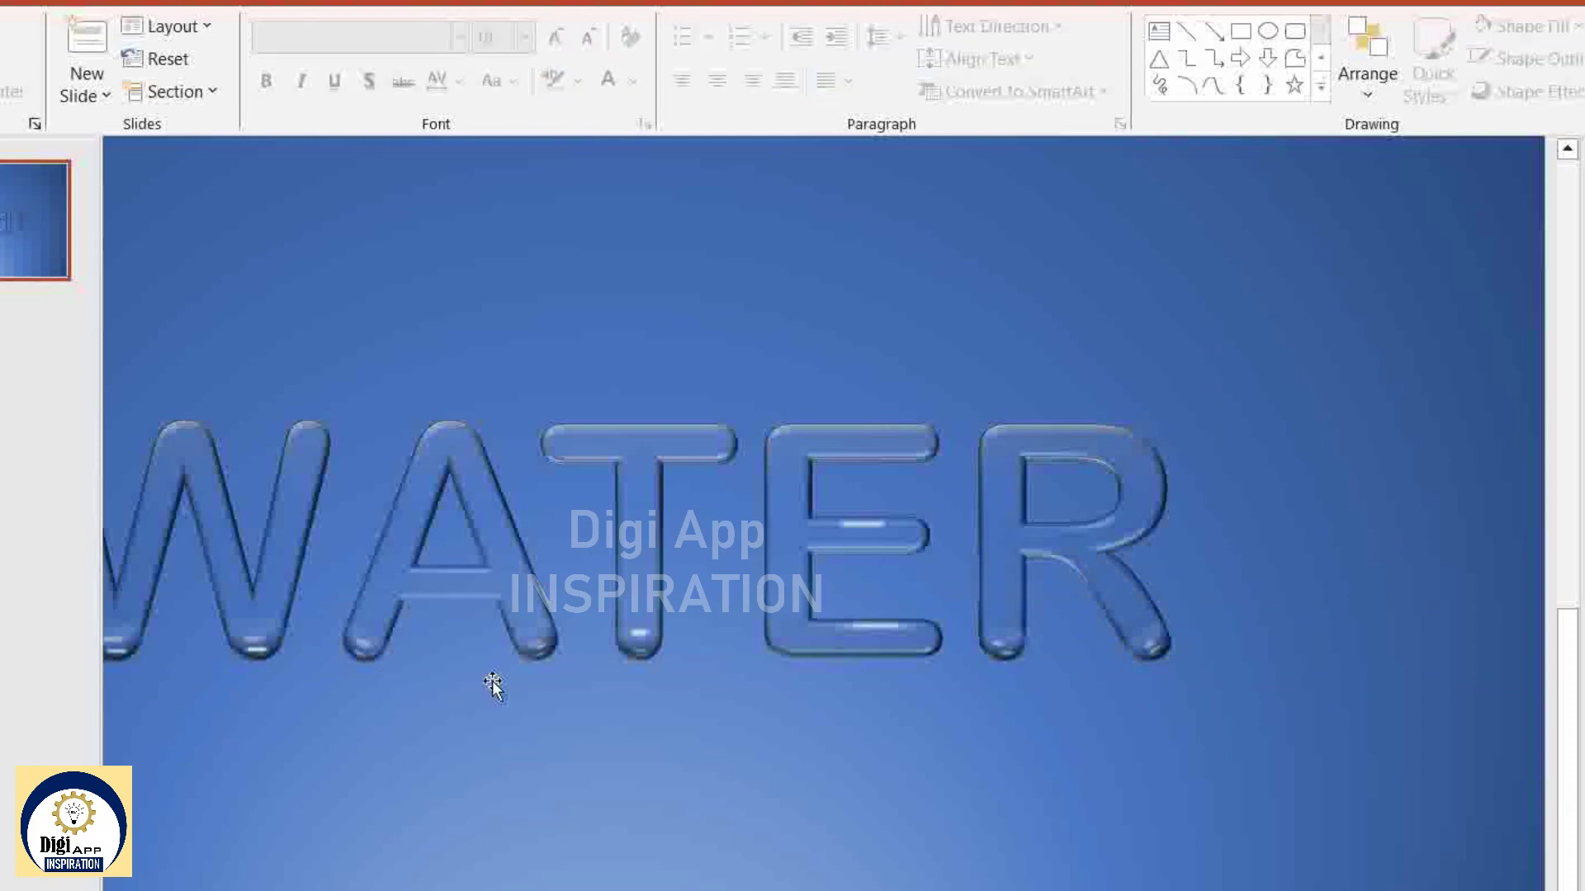
Rotate a drop onto the E's bottom arm end and duplicate it onto the middle arm with Ctrl+D.
drag(1008, 652, 923, 652)
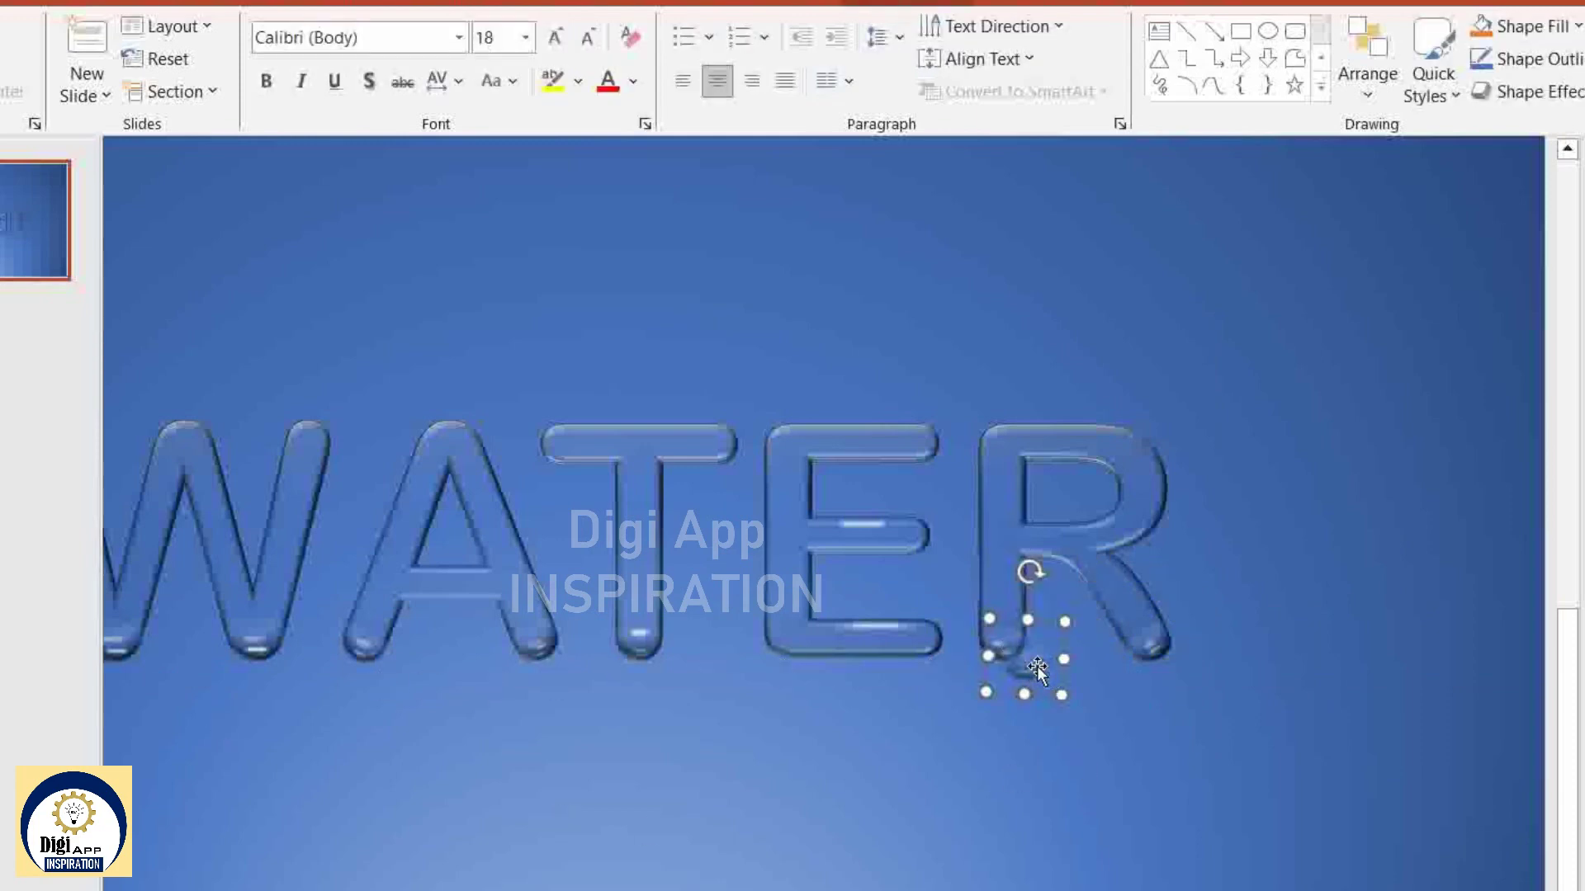
drag(914, 554, 829, 615)
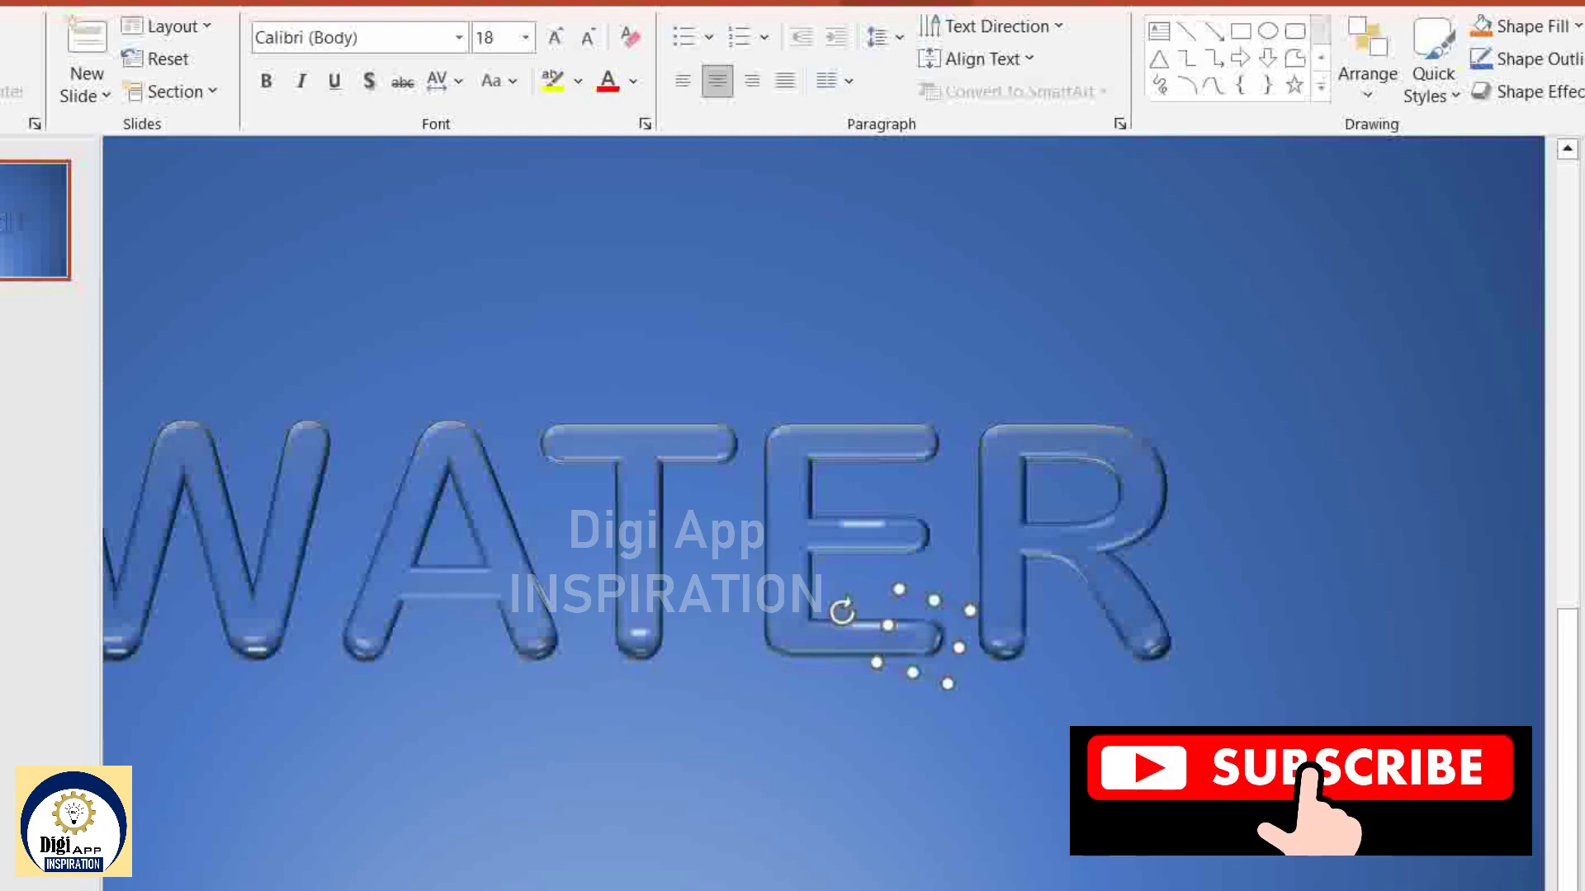
ctrl+scroll(923, 642, up, 3)
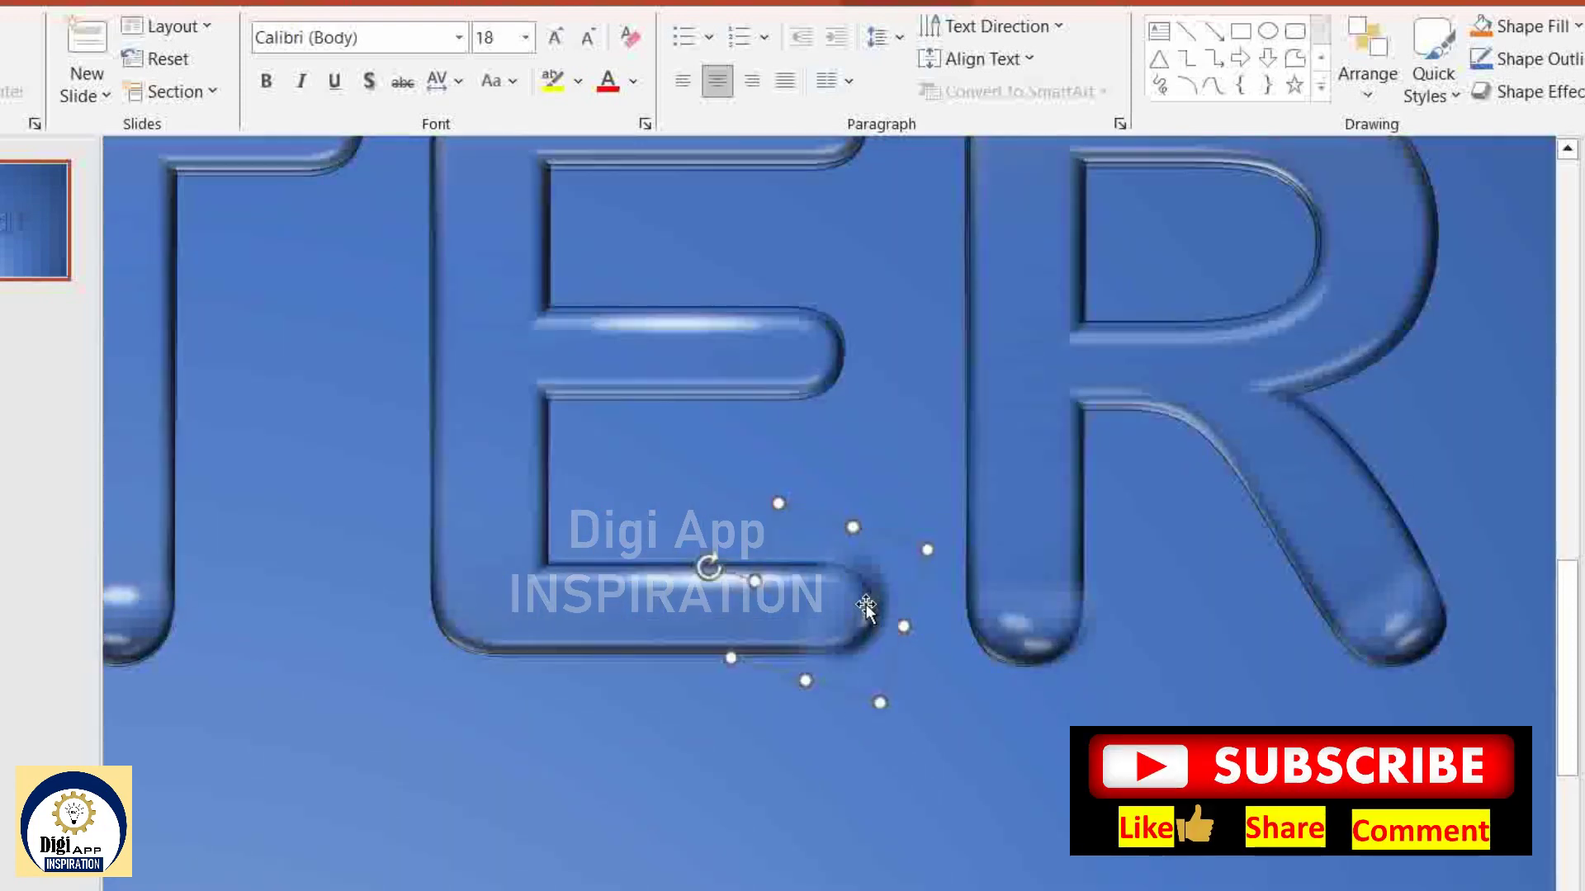
drag(696, 566, 837, 549)
drag(853, 624, 852, 612)
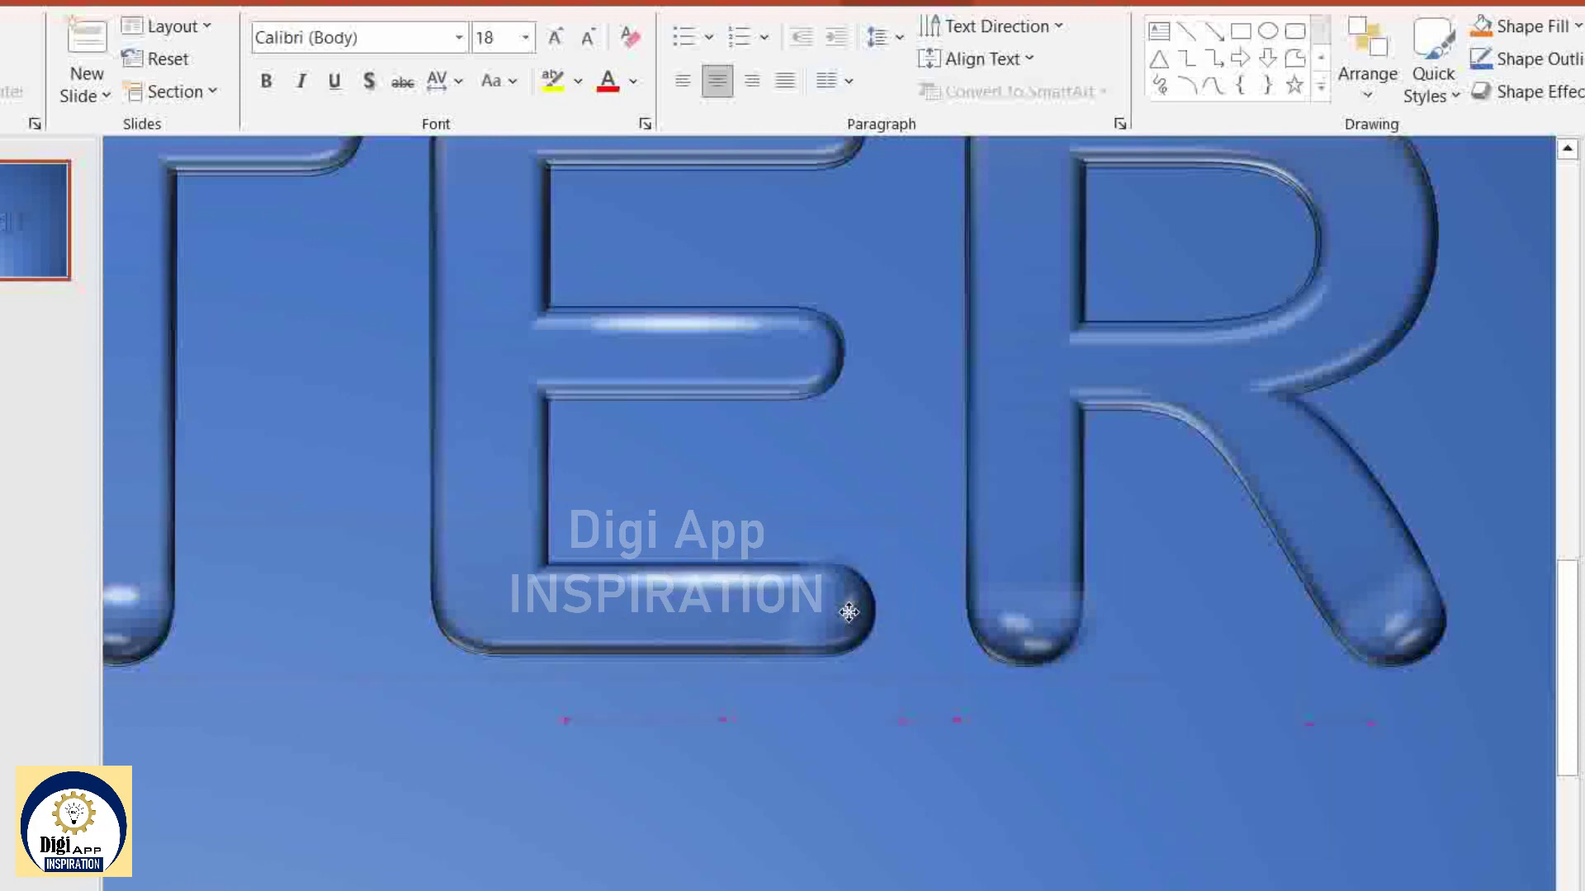
shift+click(852, 612)
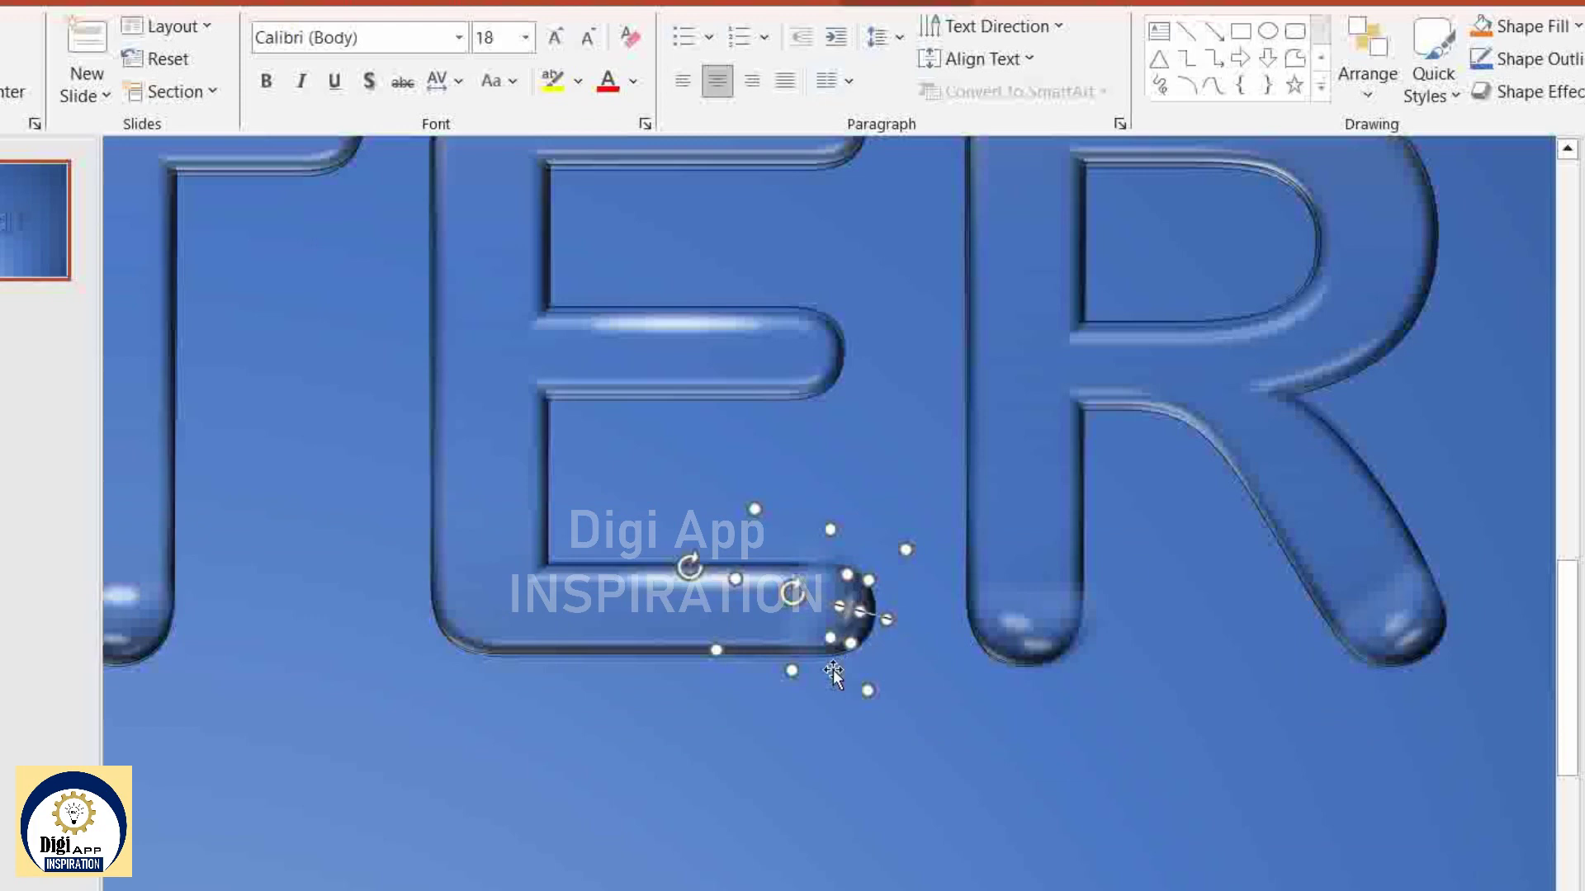
click(835, 768)
click(806, 647)
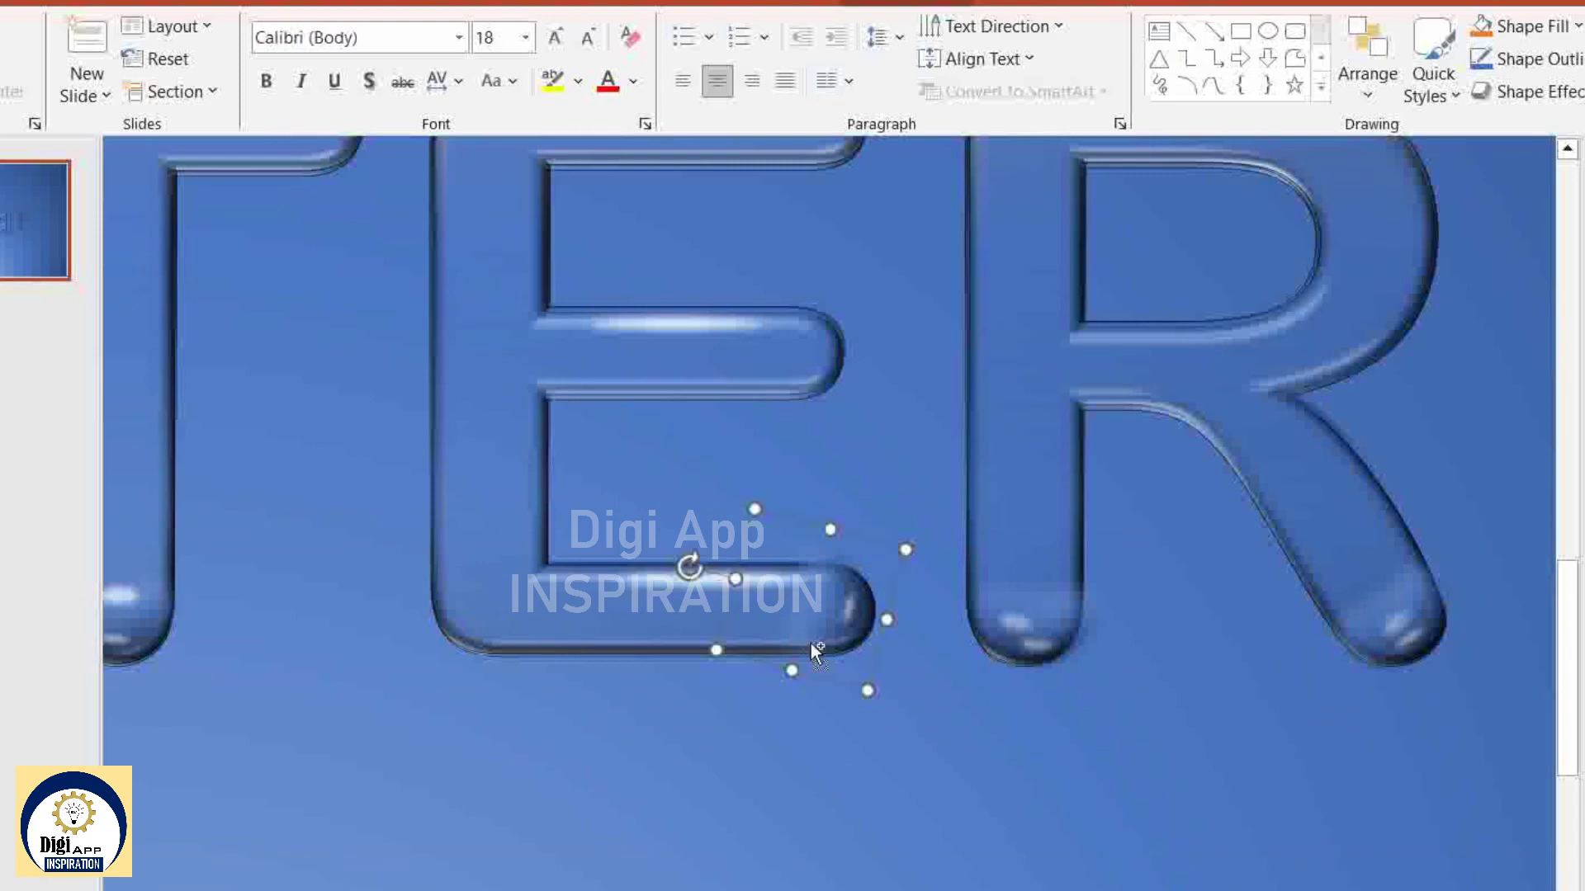
key(ctrl+d)
drag(899, 662, 817, 357)
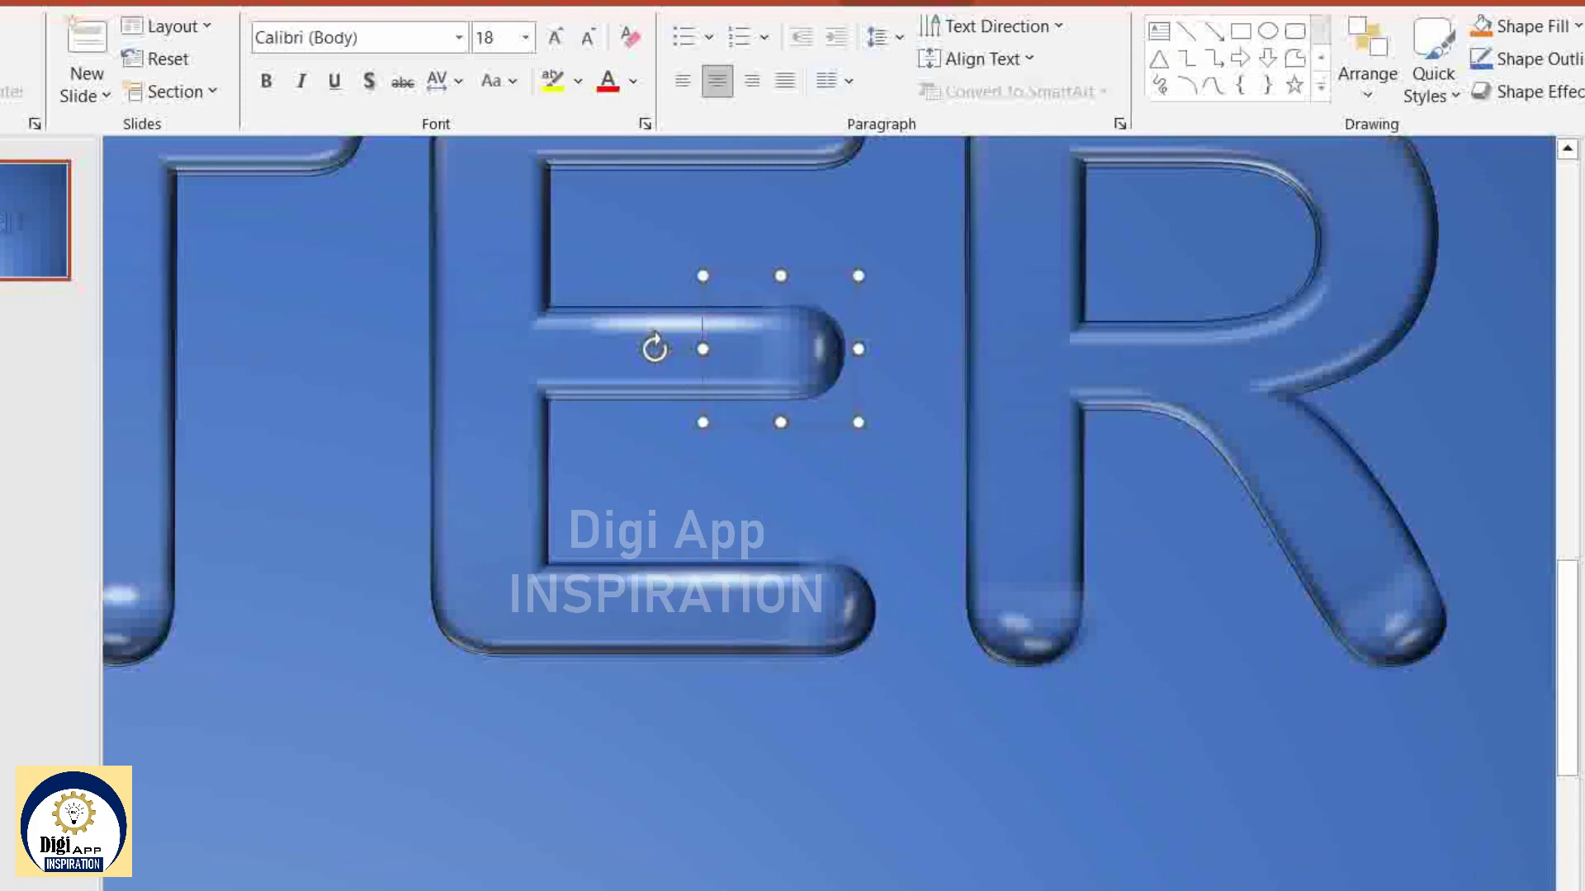
Play the WATER slide as a full-screen slide show, then return to editing on the Insert tab.
scroll(1106, 614, down, 5)
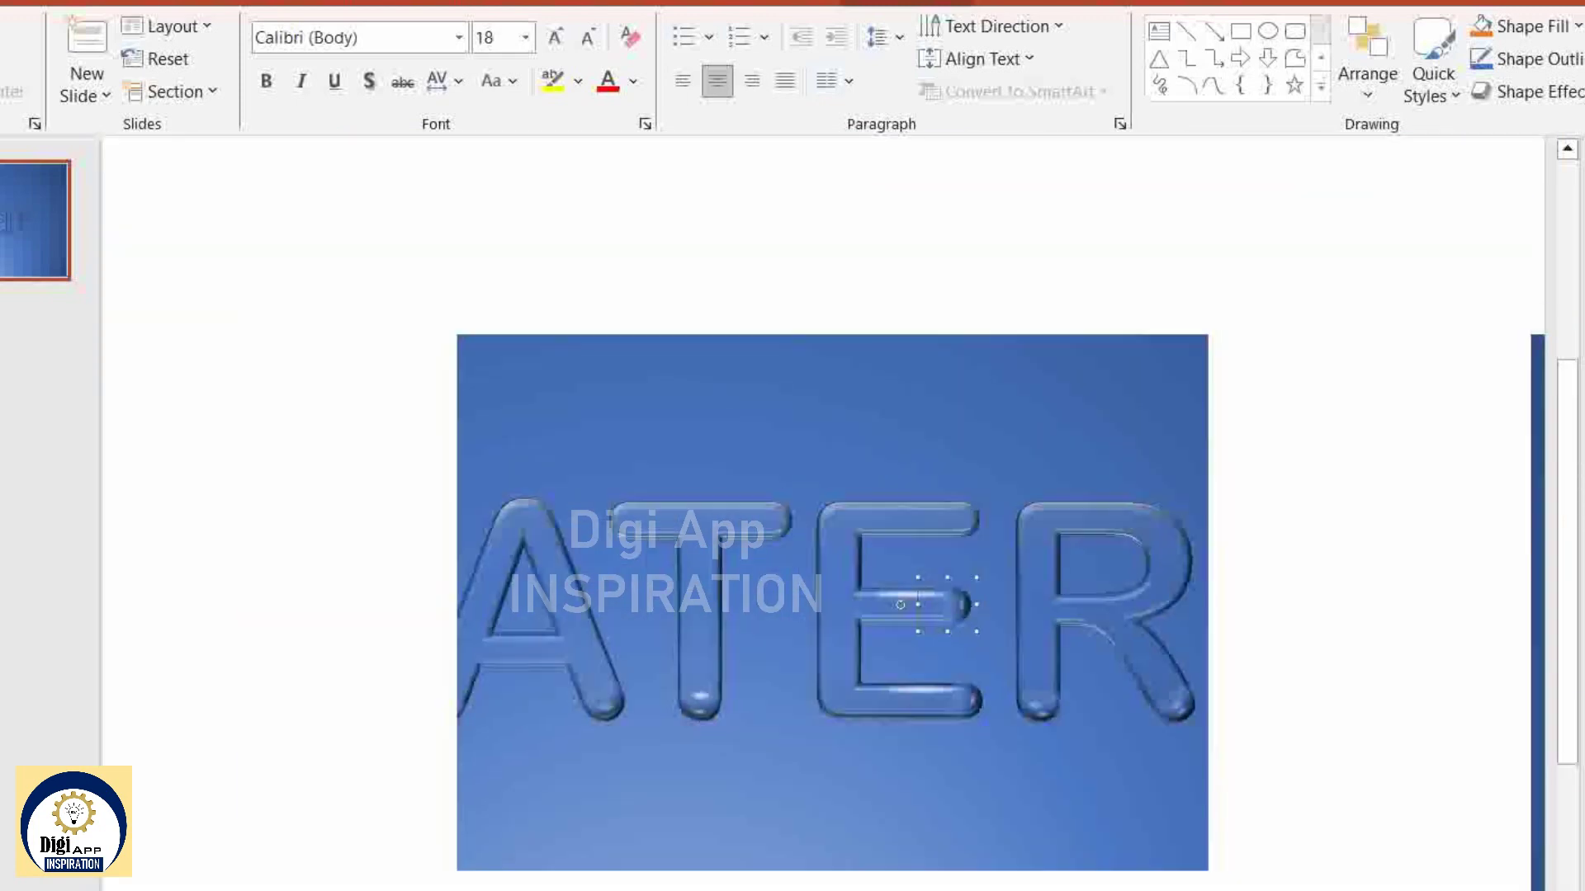
scroll(1106, 614, up, 2)
key(Escape)
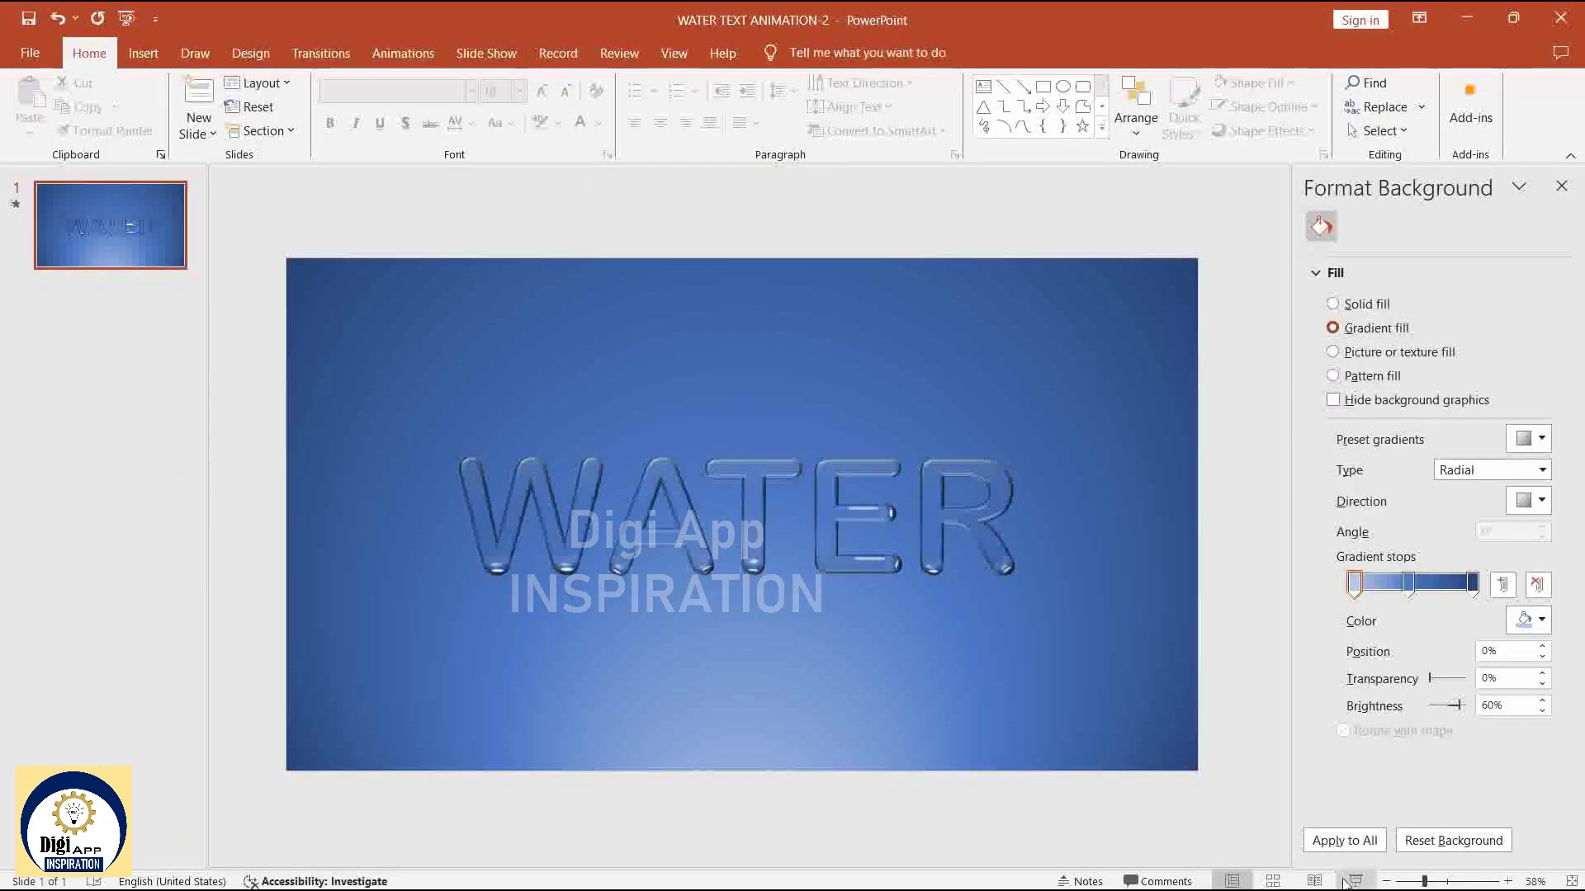
click(1355, 882)
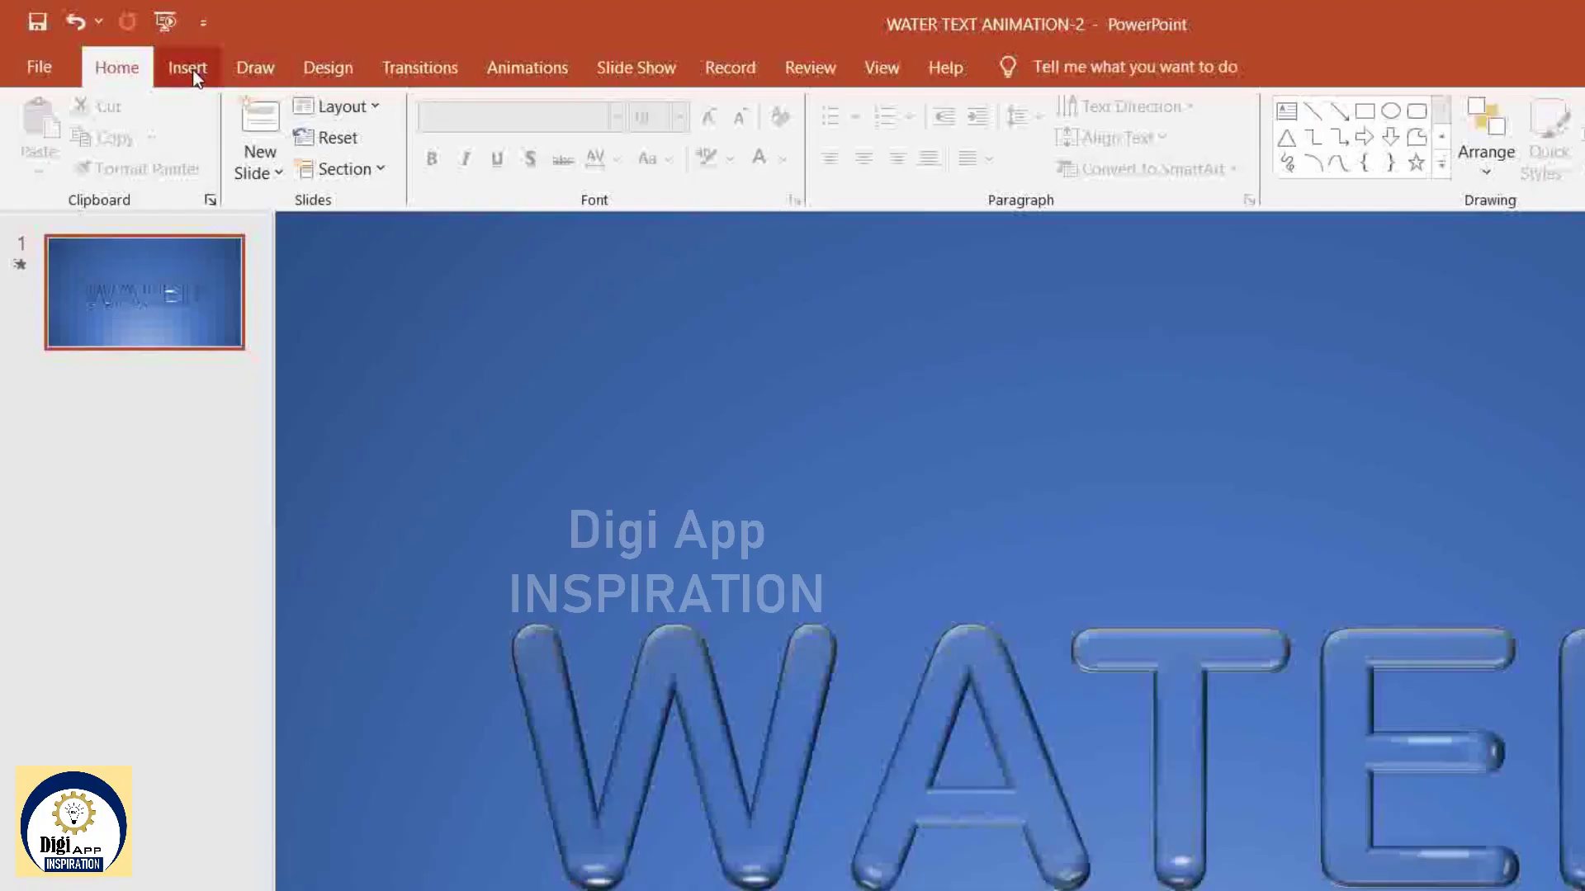
click(190, 69)
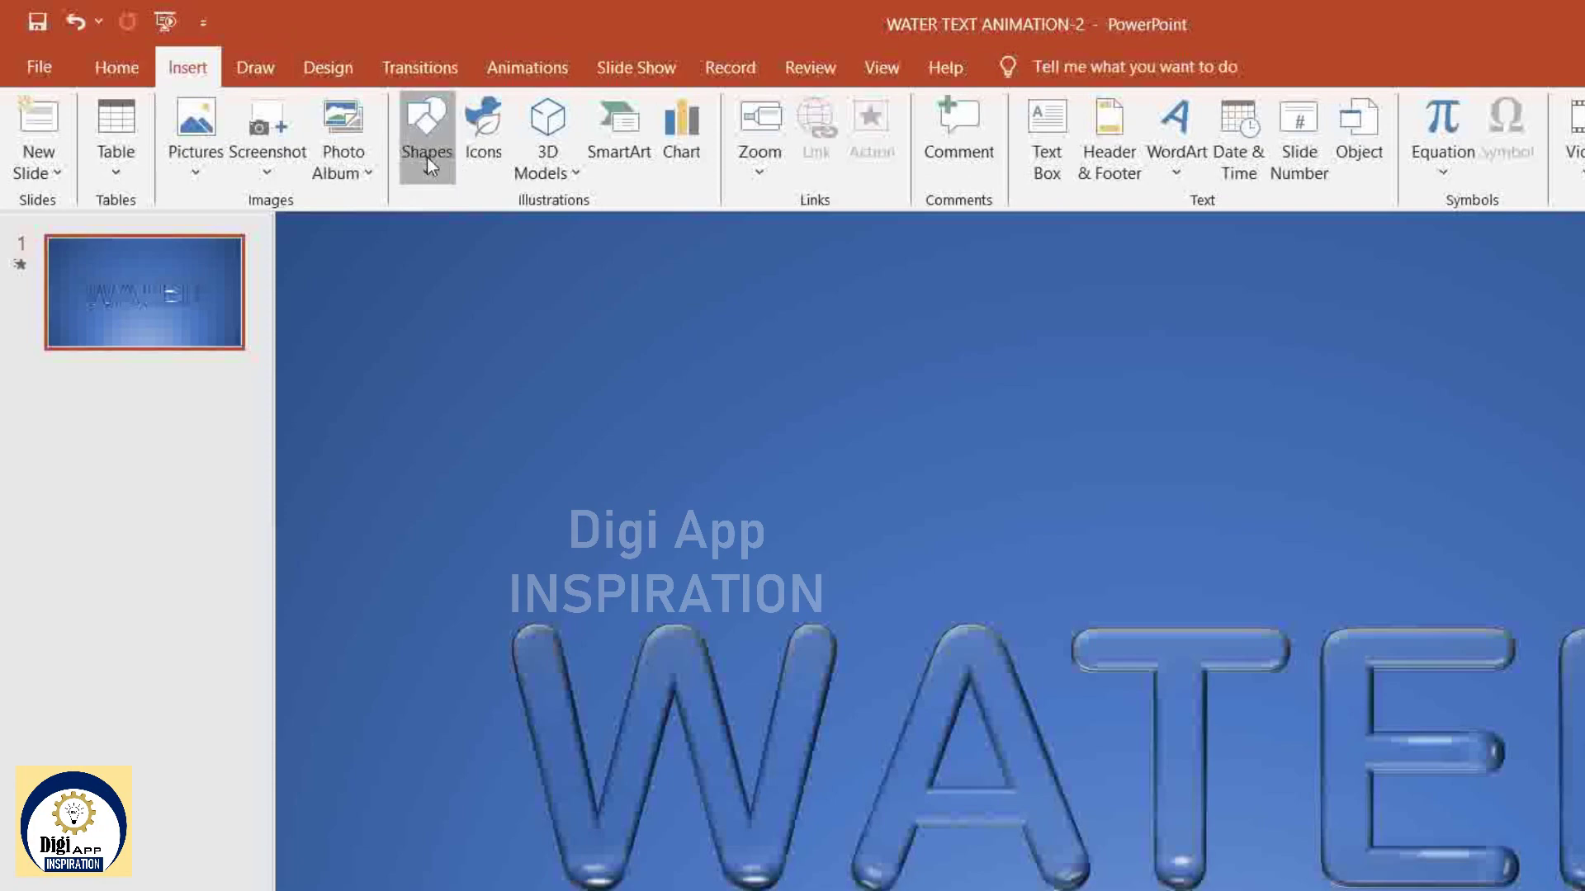
Draw a fully rounded capsule with a vertical 90° linear gradient fill and no outline.
click(428, 157)
click(542, 235)
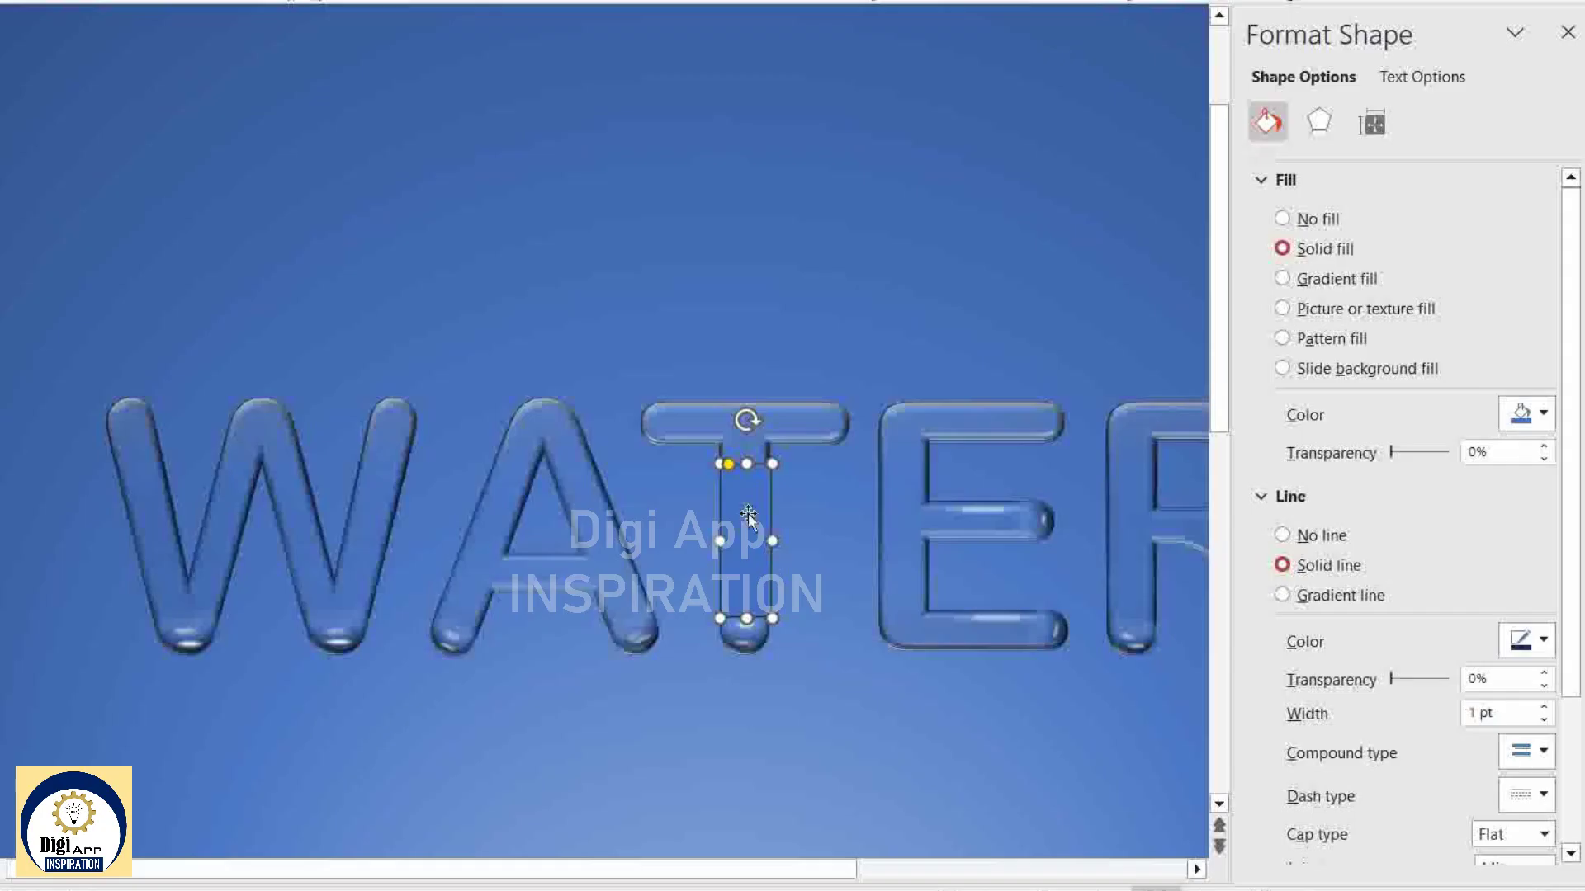
drag(728, 465, 746, 465)
click(1318, 279)
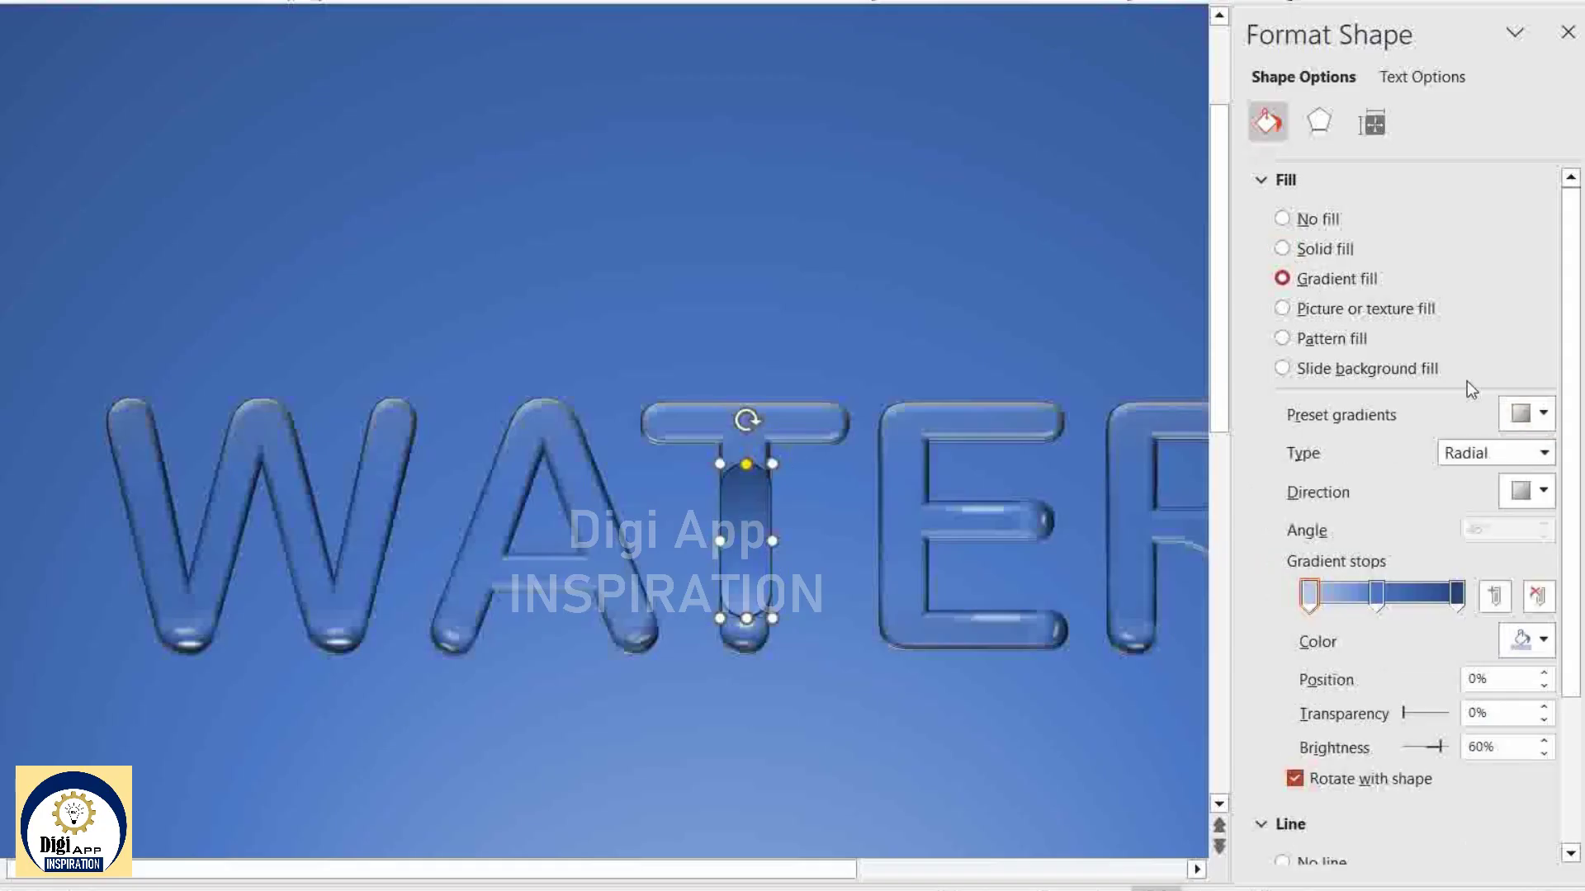
click(1543, 452)
click(1478, 481)
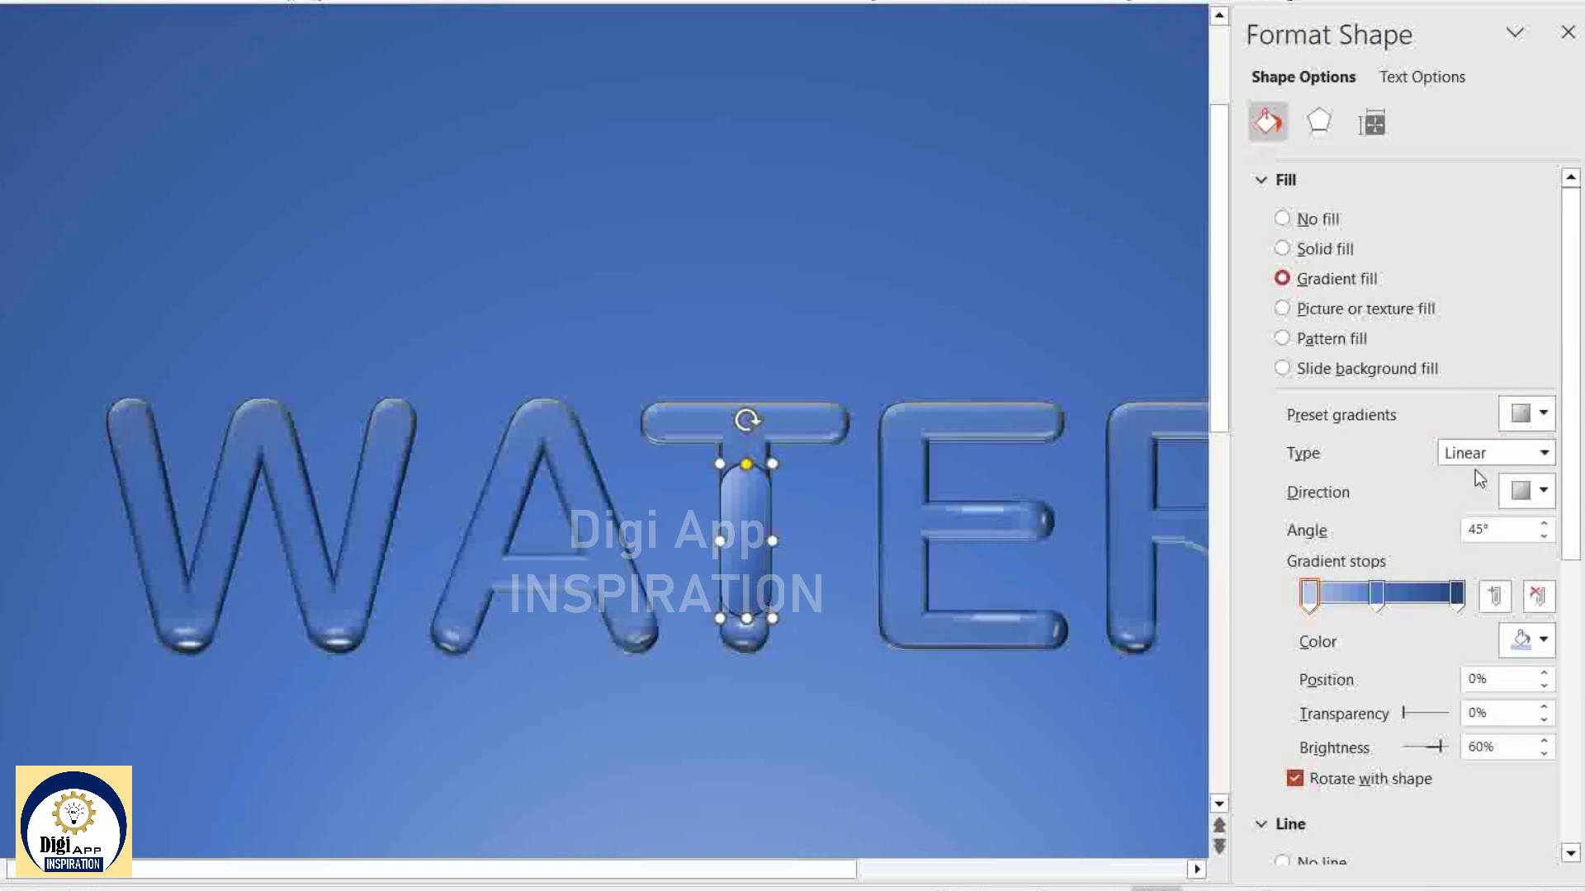
click(1543, 491)
click(1352, 557)
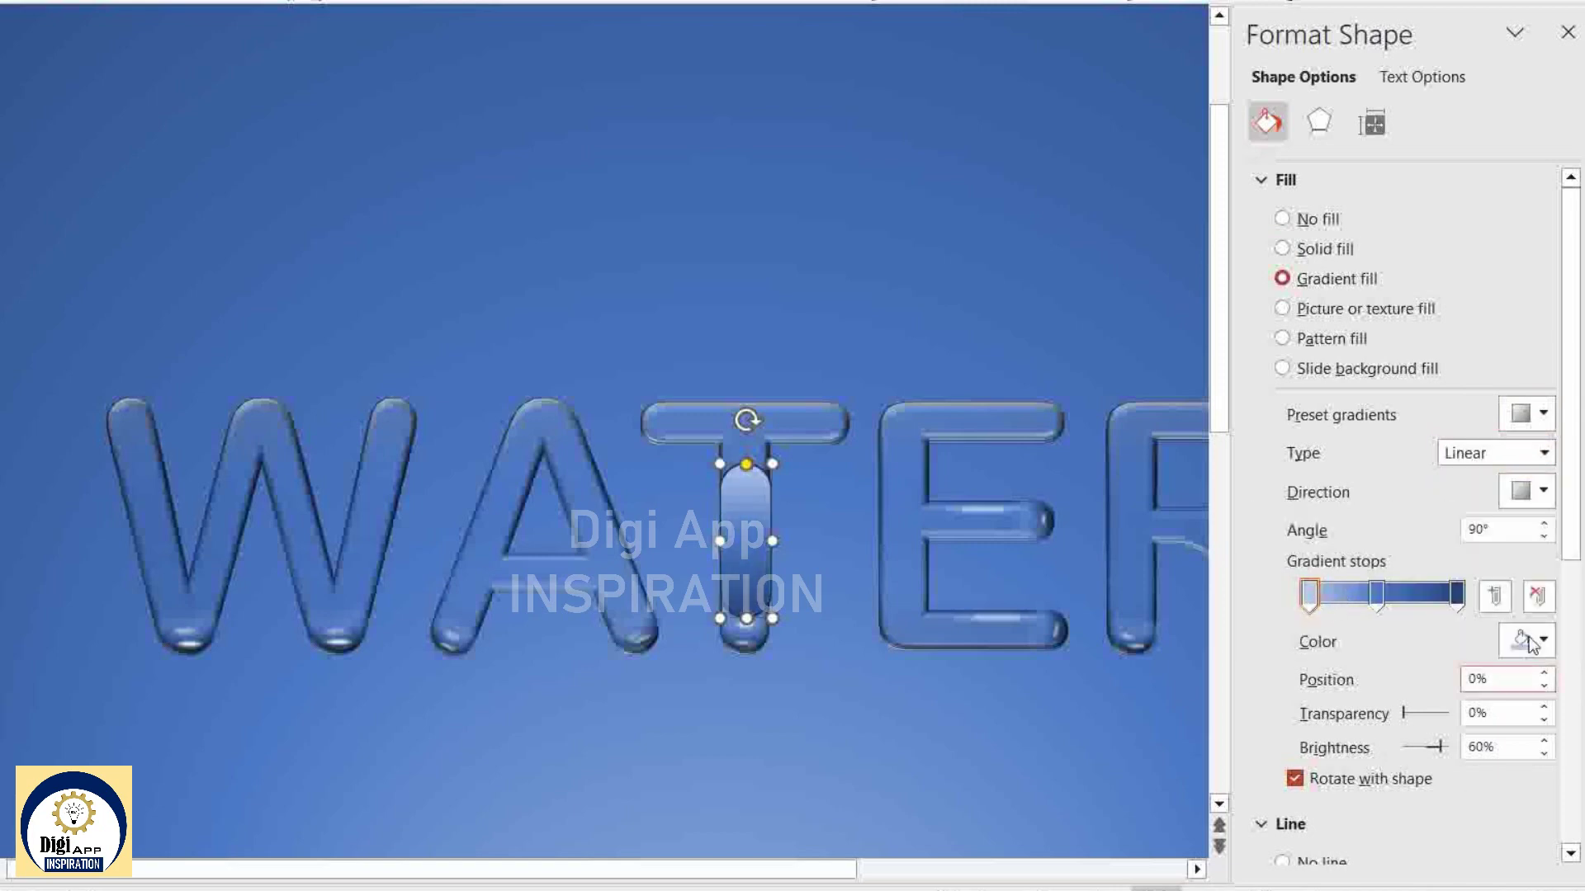
drag(1571, 554, 1570, 774)
click(1306, 449)
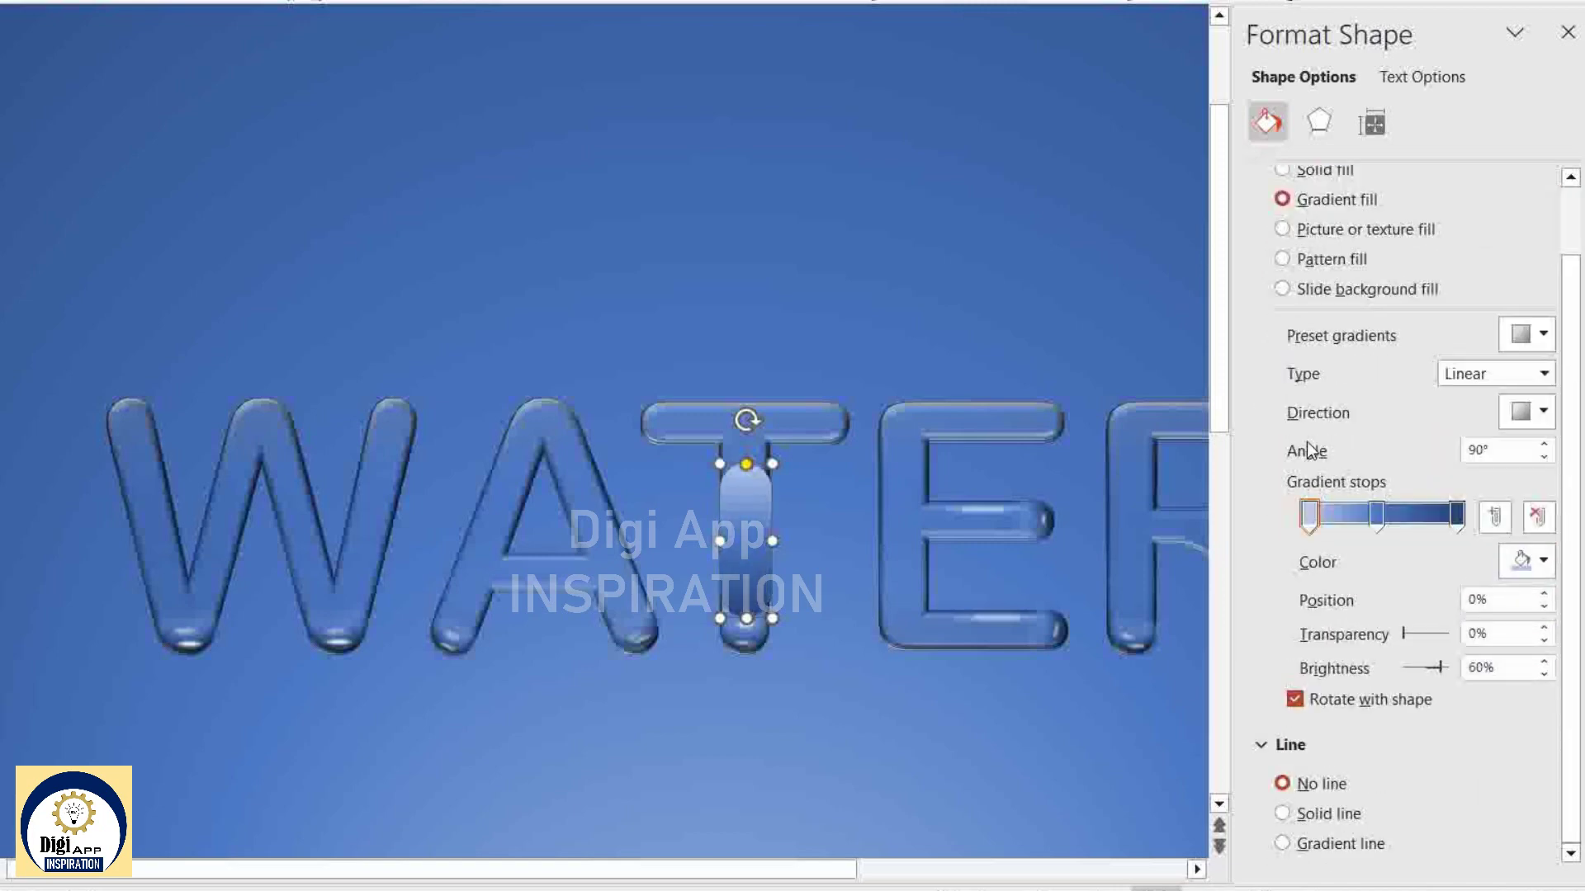
Make the first gradient stop fully transparent, the middle 39% at 54%, and move the last to about 83%.
drag(1403, 634, 1449, 634)
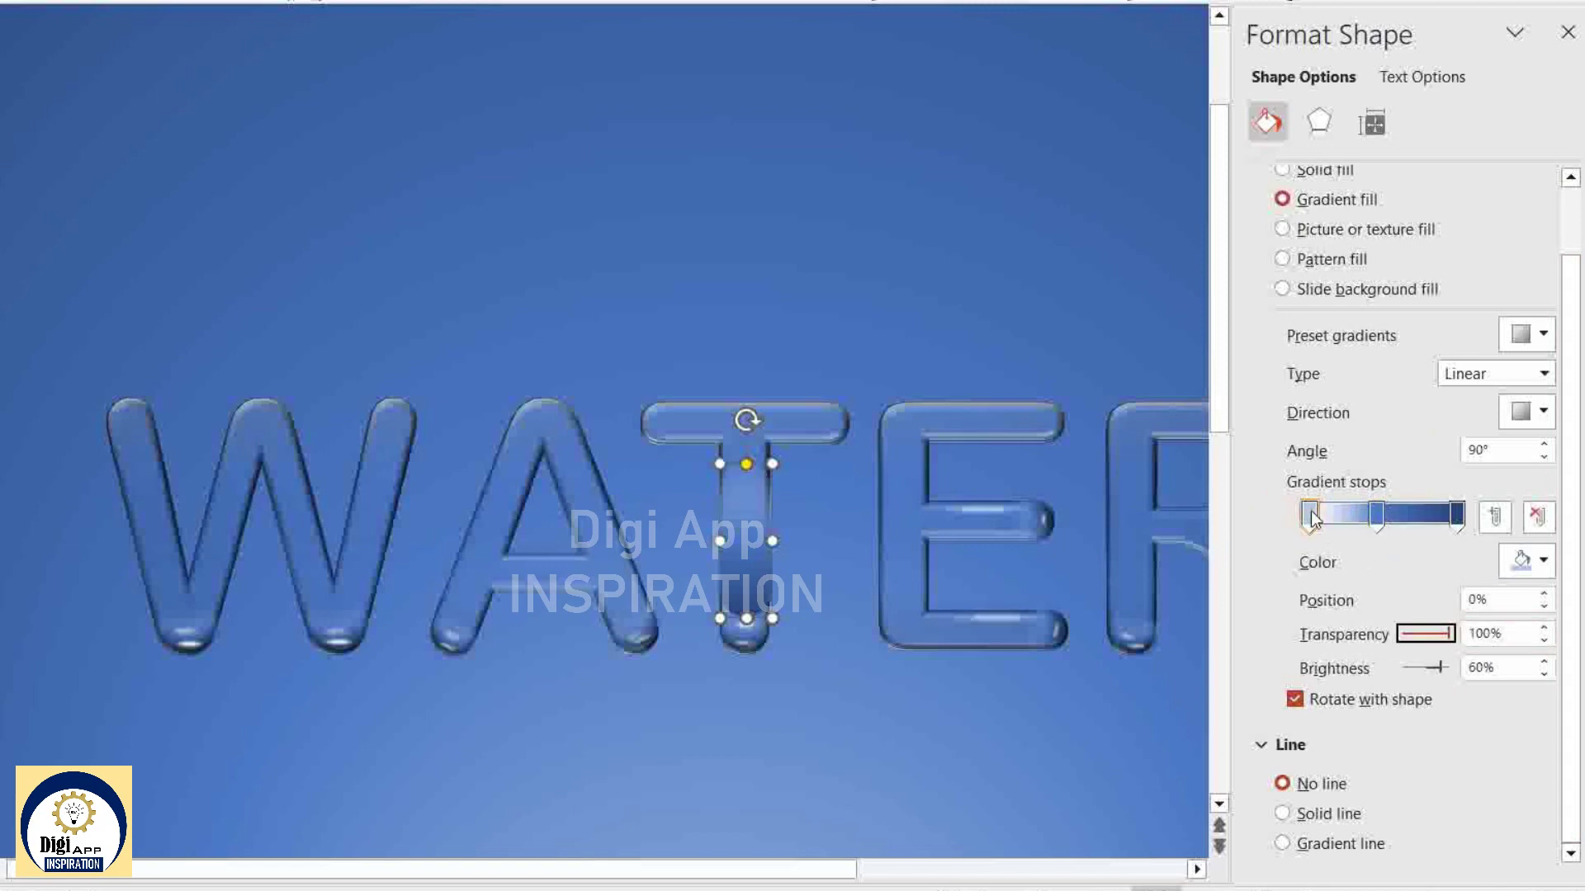
drag(1312, 515, 1389, 516)
drag(1404, 634, 1422, 634)
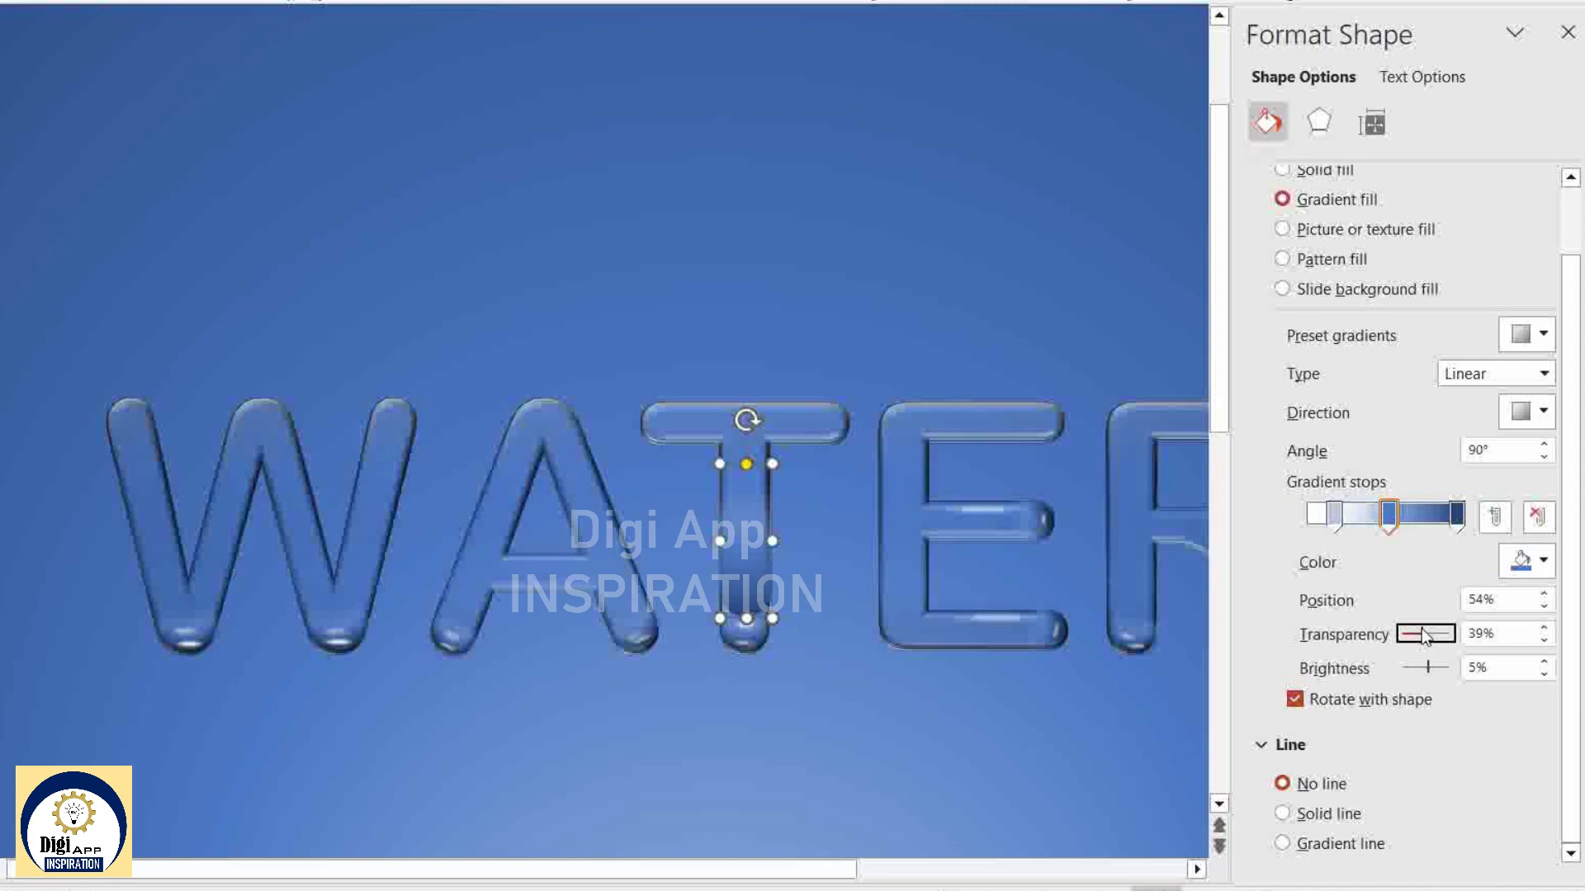
click(1457, 515)
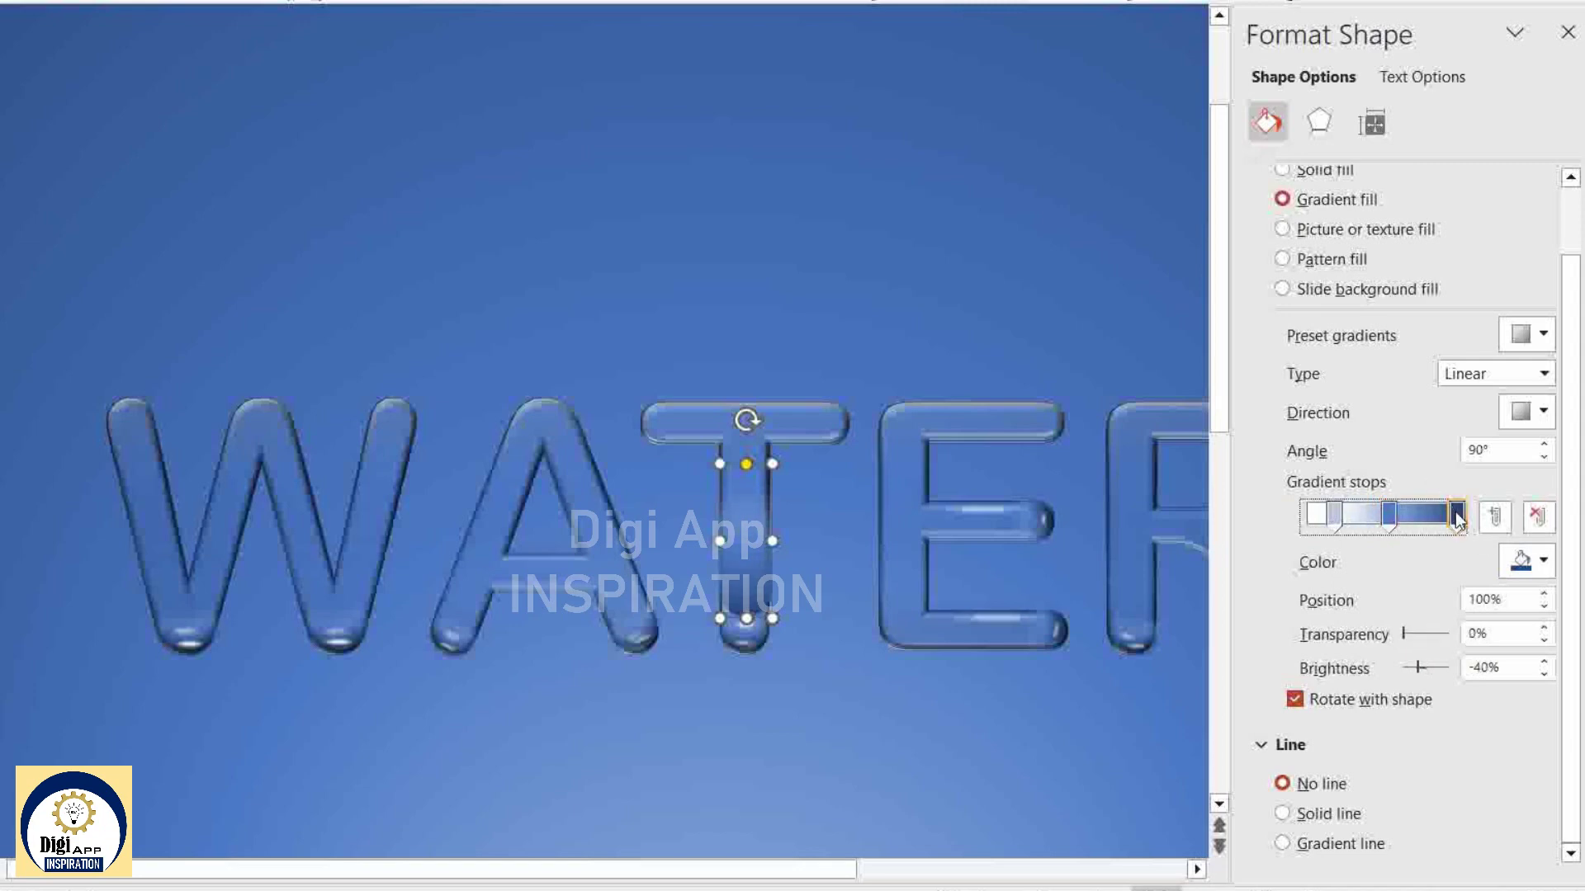
click(1408, 633)
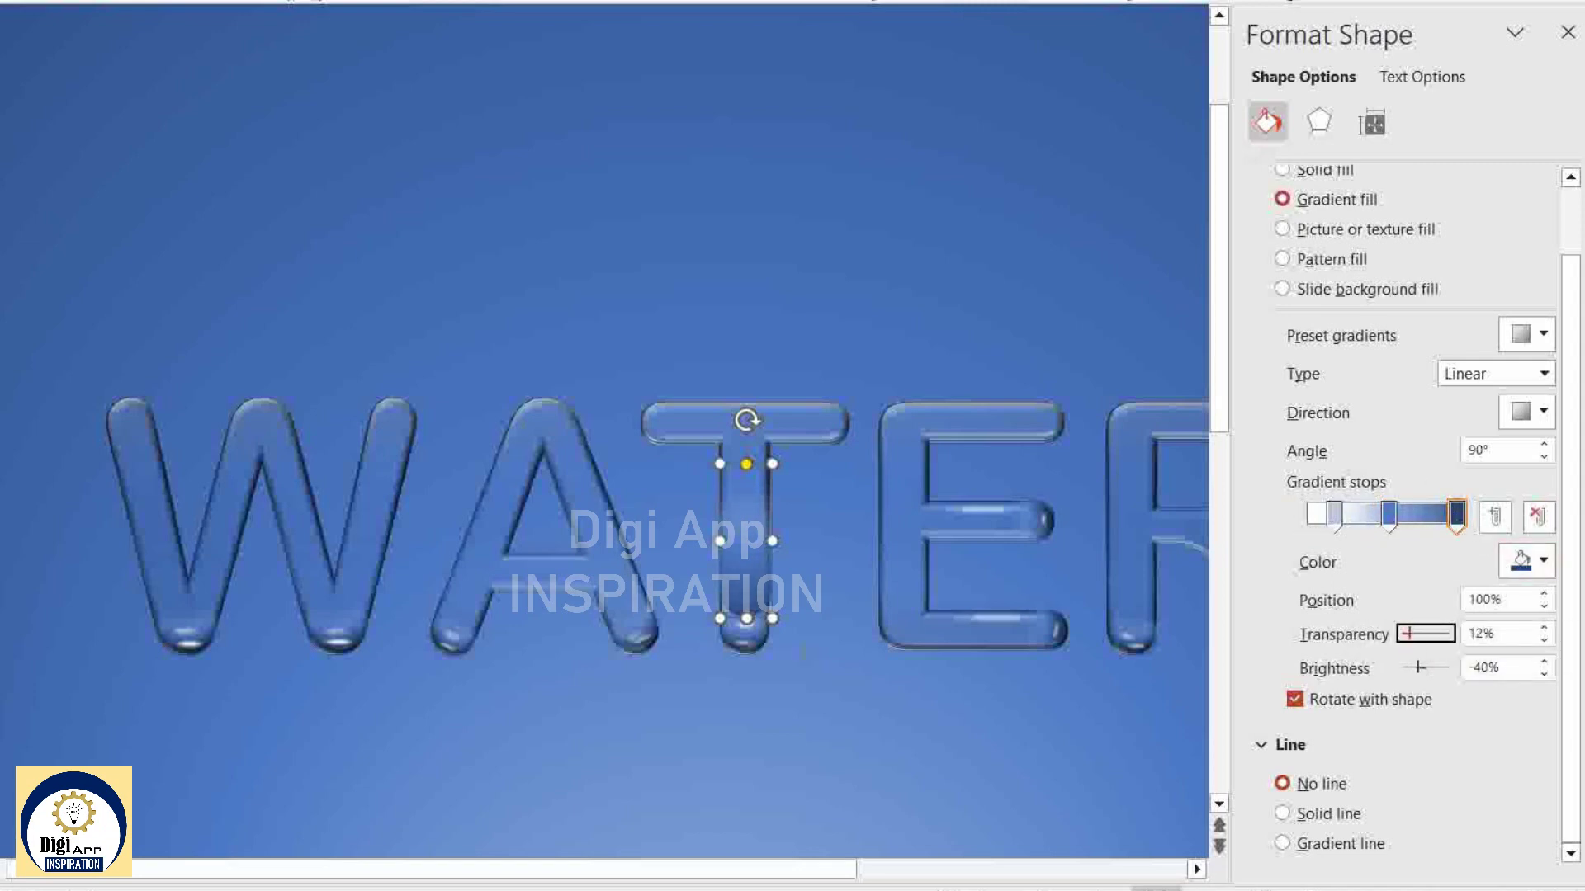
drag(1457, 515, 1433, 519)
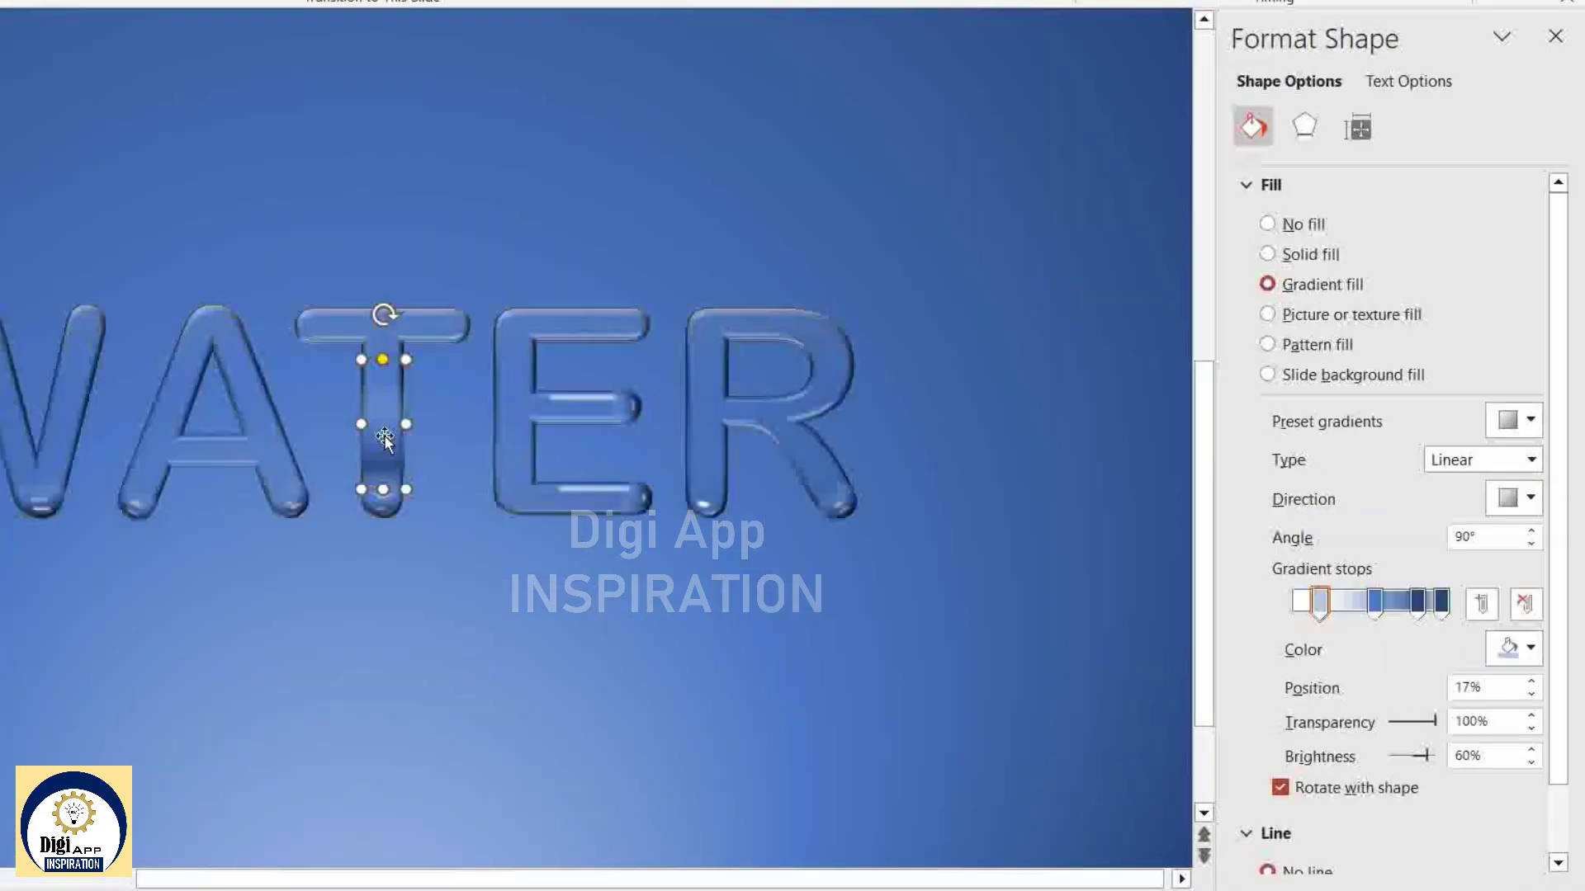
Position the drip below the T stem, move the dark stop to 70% with more transparency, and add soft edges.
drag(387, 437, 475, 537)
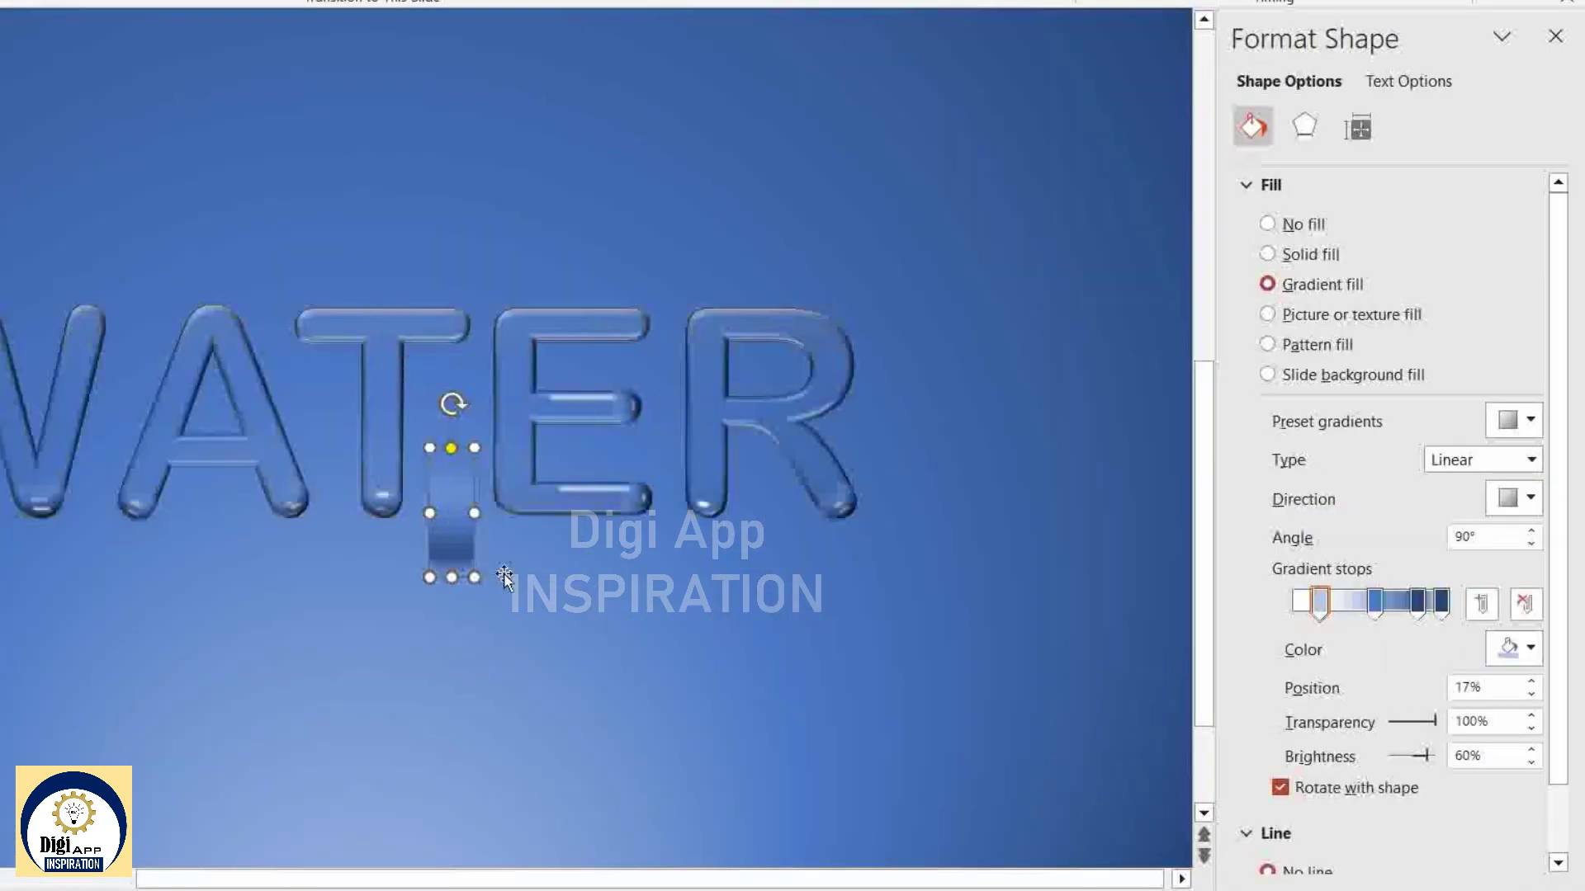
click(1436, 604)
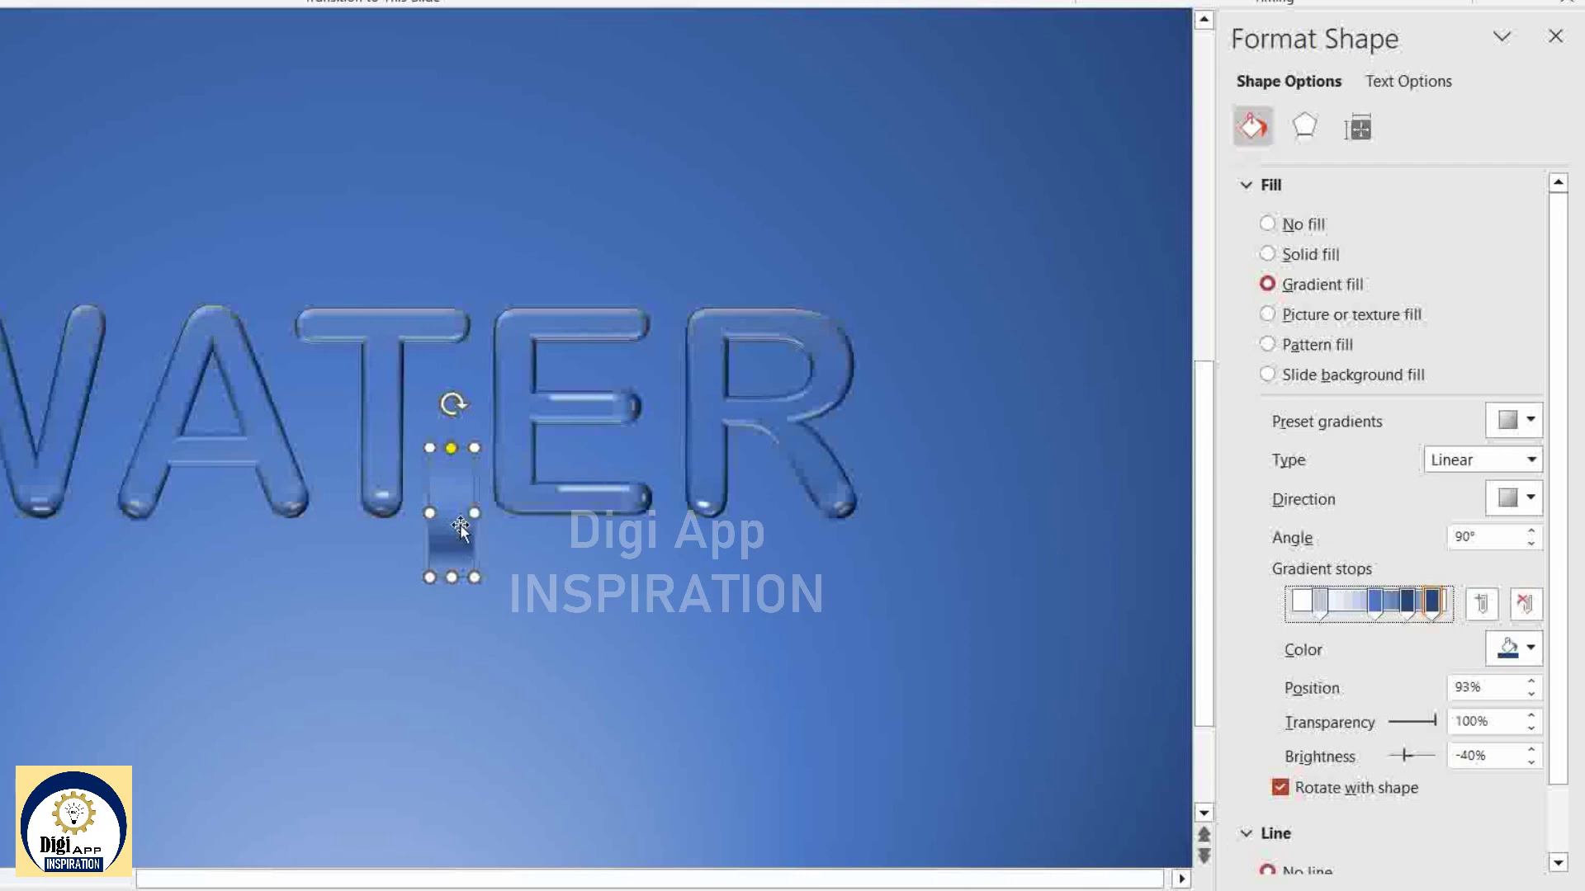
drag(460, 526, 454, 527)
mouse_move(1375, 607)
mouse_down()
mouse_move(1347, 607)
mouse_move(1397, 605)
mouse_up()
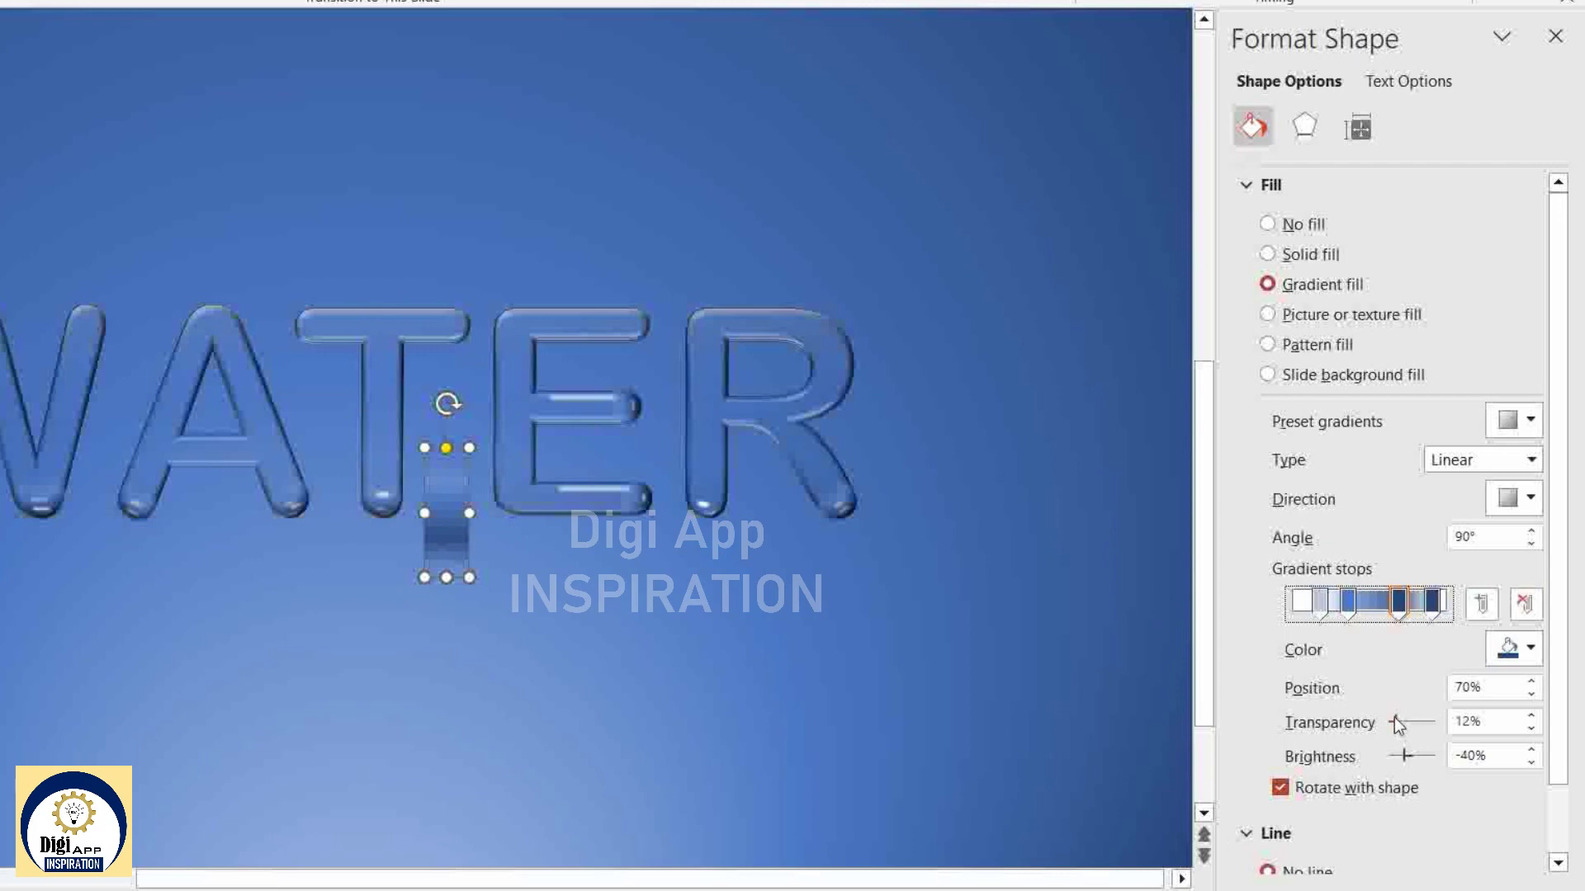
drag(1394, 722, 1412, 722)
click(1304, 126)
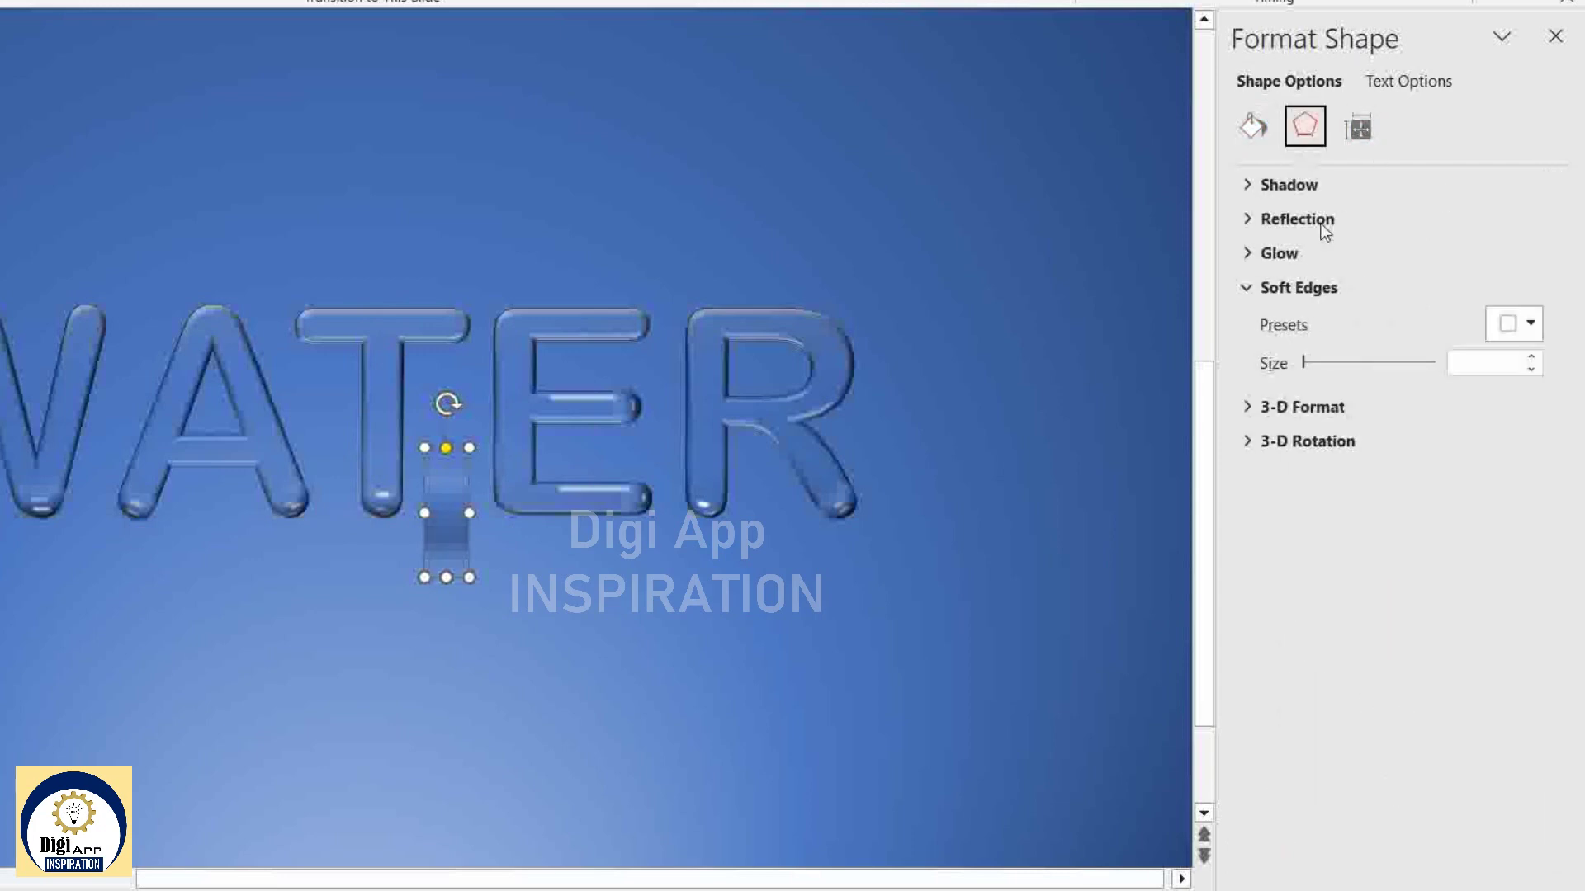
click(1532, 357)
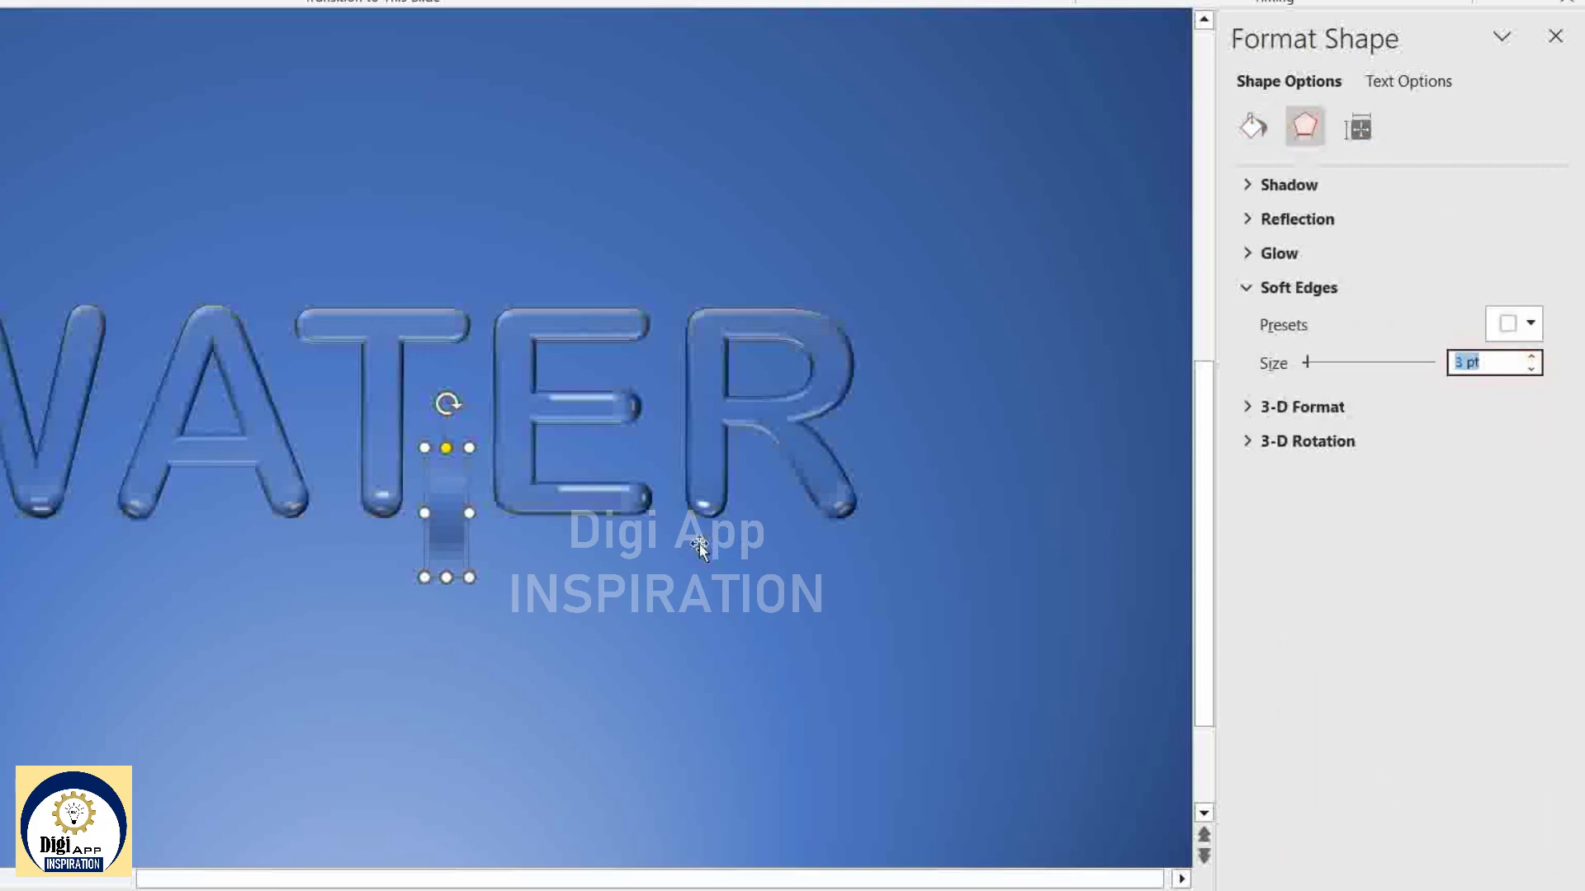
Duplicate the drip, switch it to a Radial gradient, and place it under the T stem with 4 pt soft edges.
ctrl+drag(464, 547, 590, 641)
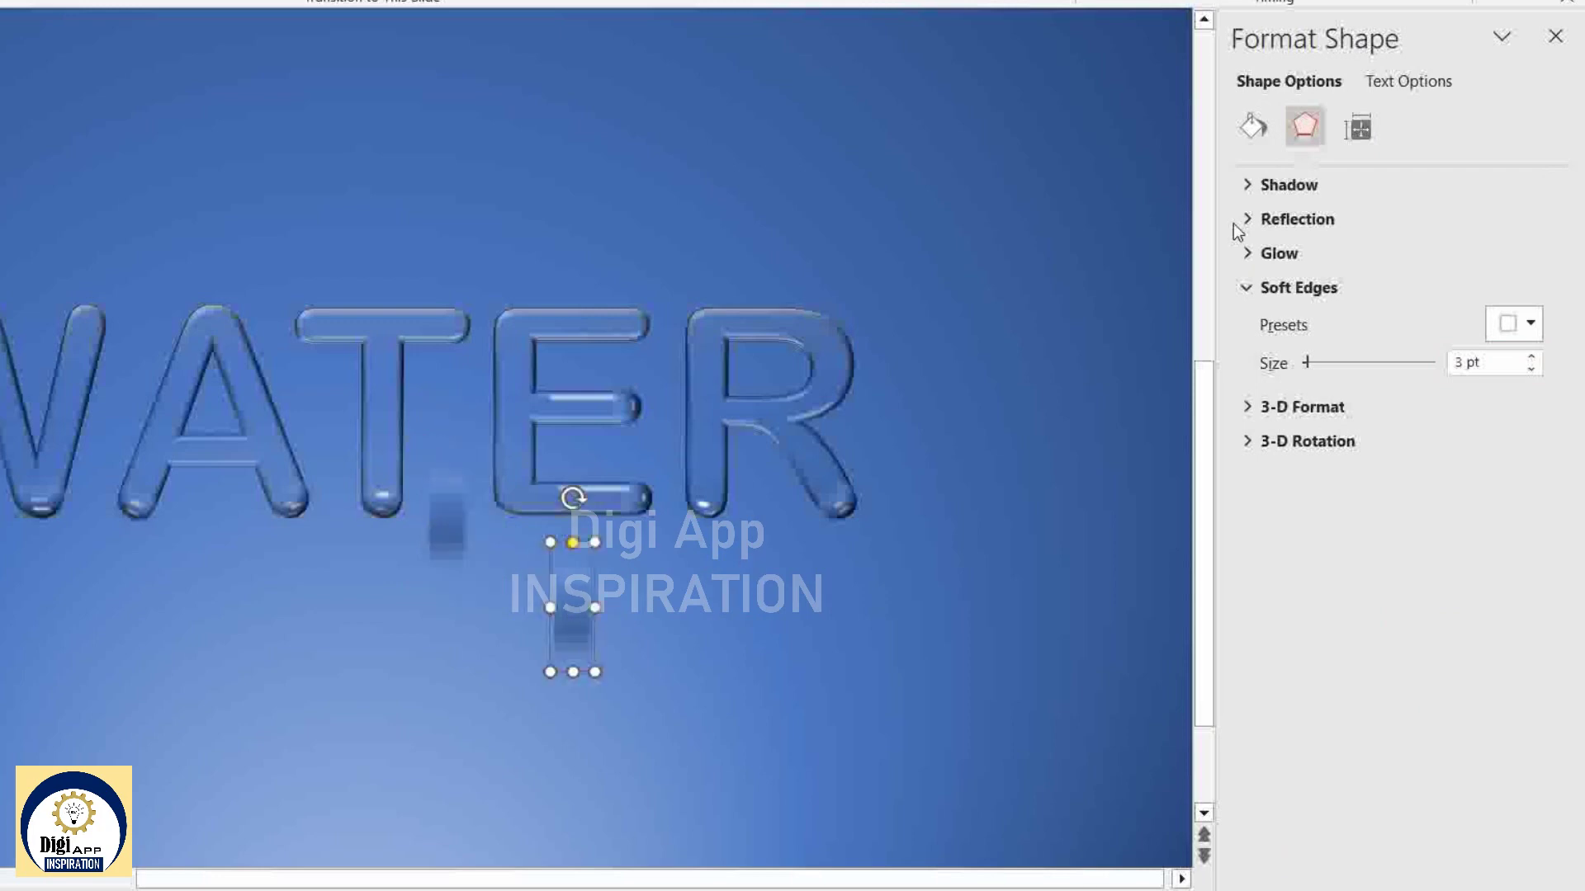
click(1253, 127)
click(1531, 460)
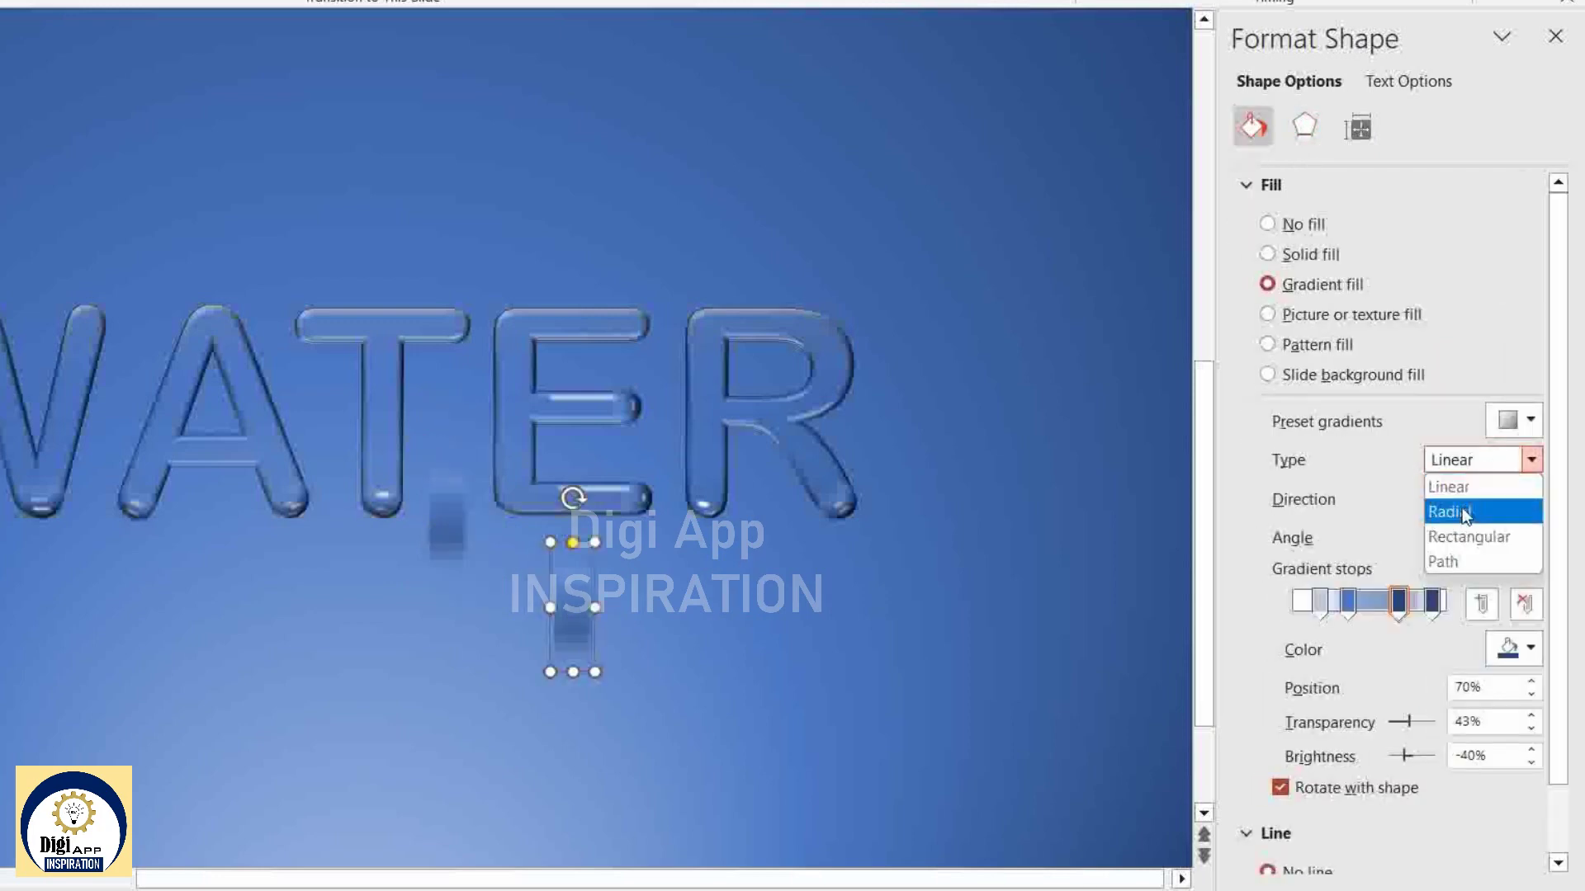
click(1463, 508)
click(1529, 498)
click(1543, 549)
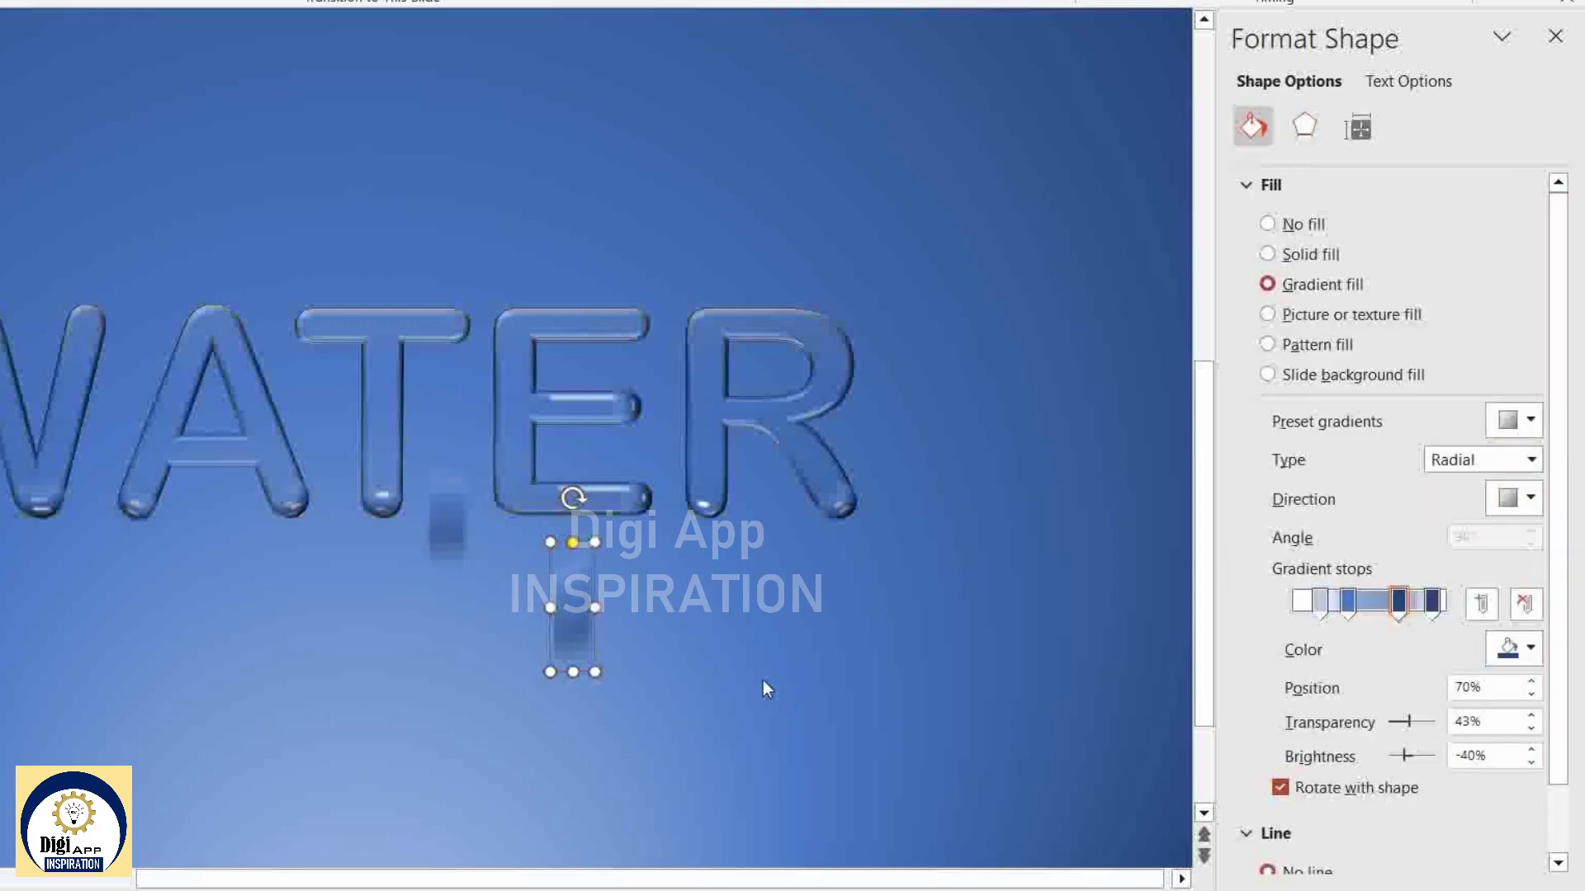
drag(577, 627, 452, 529)
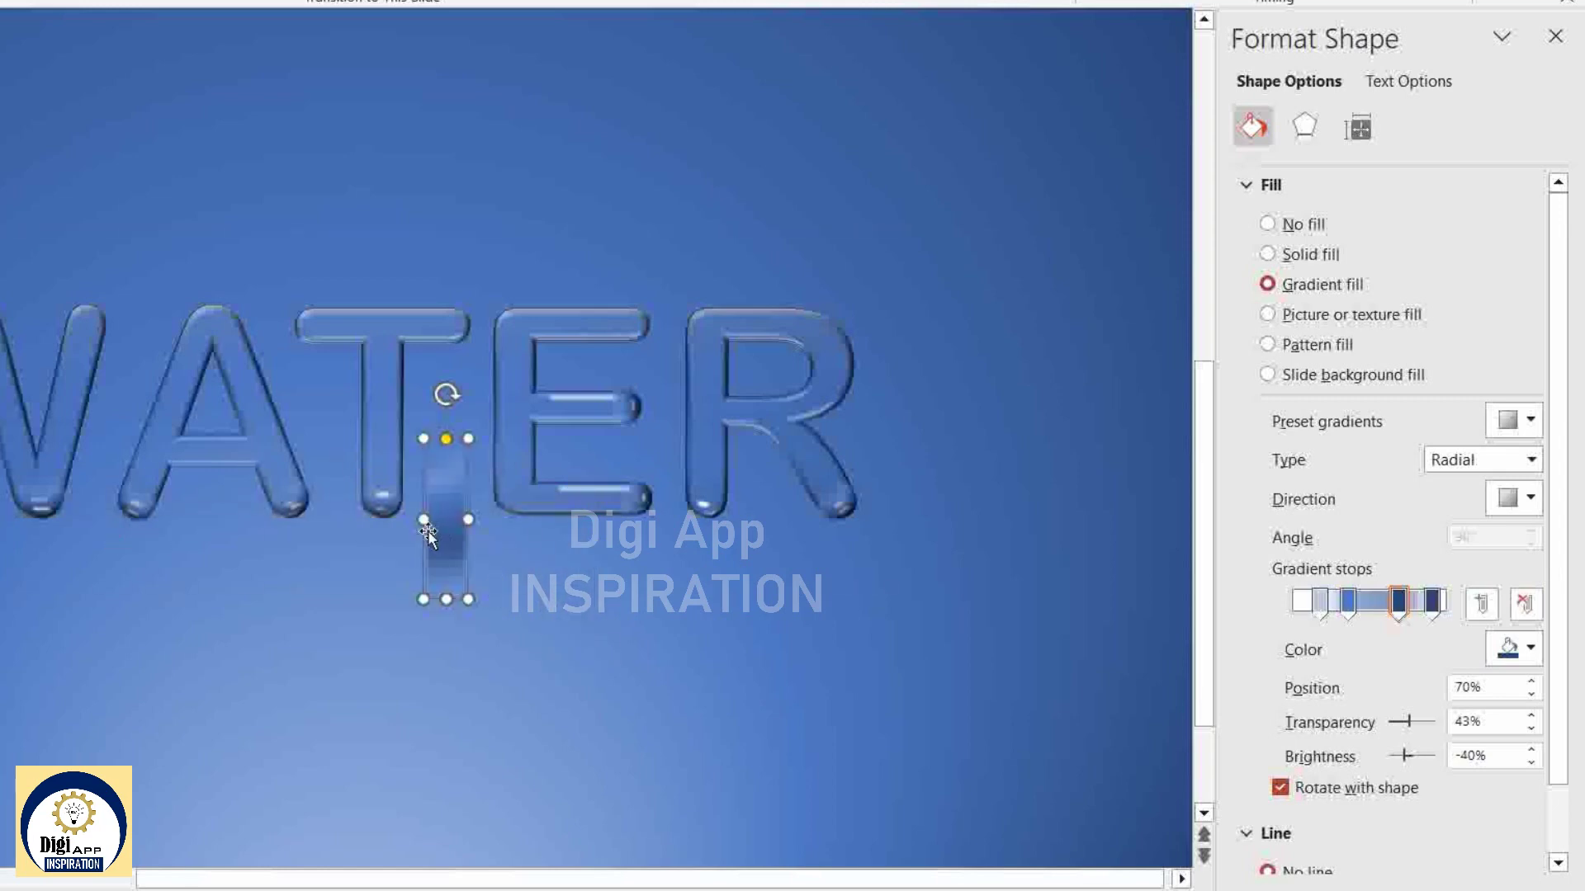
drag(453, 529, 431, 519)
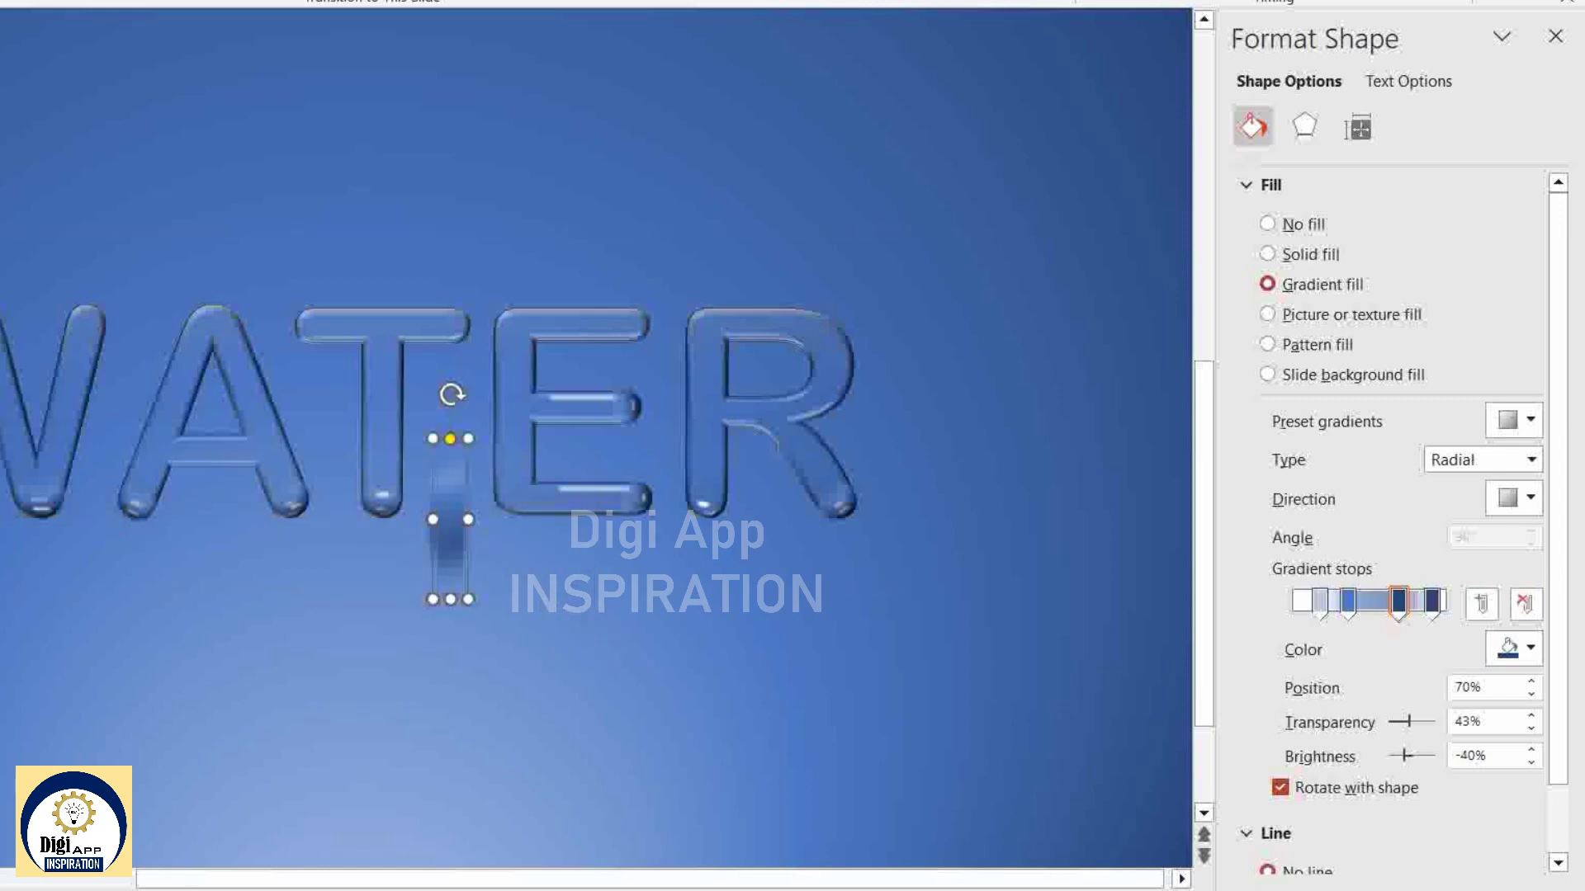
click(1300, 132)
click(1531, 358)
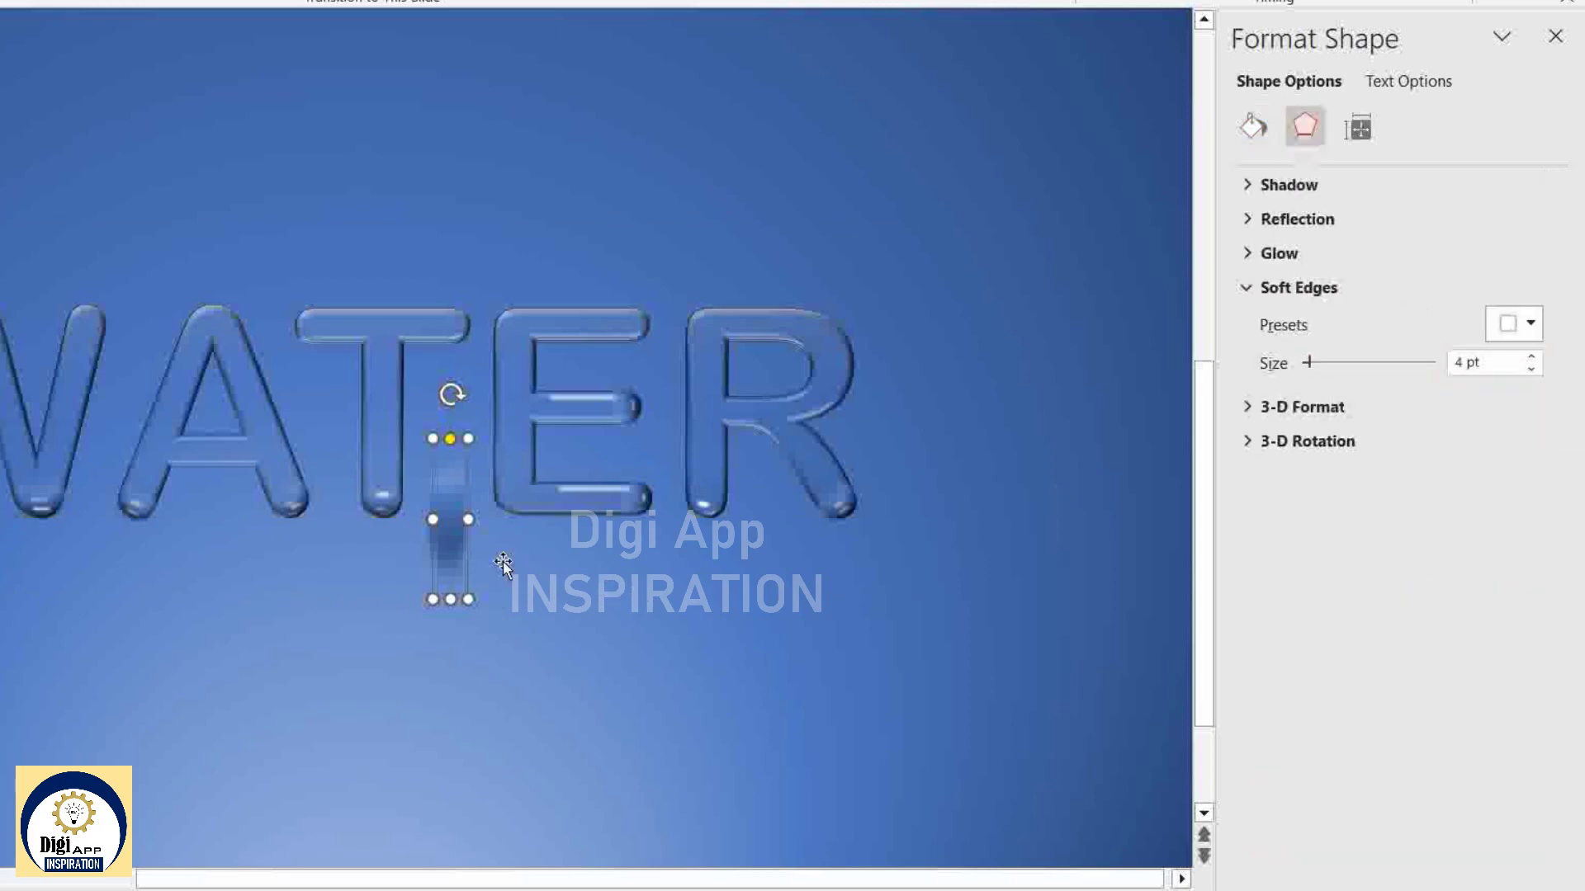
drag(463, 555, 457, 563)
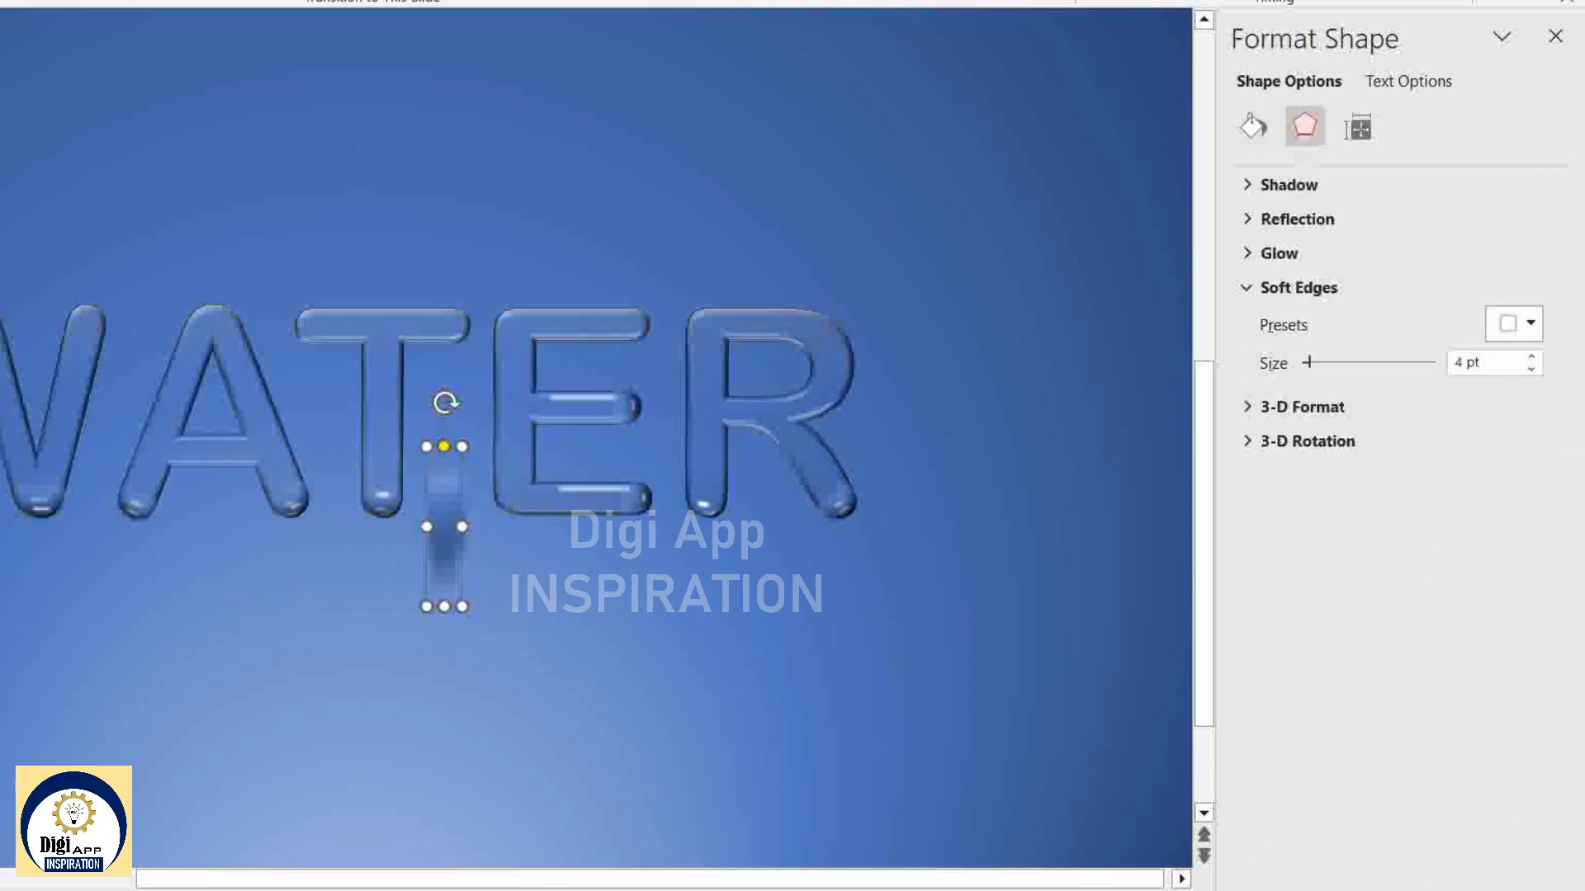
ctrl+scroll(528, 598, up, 5)
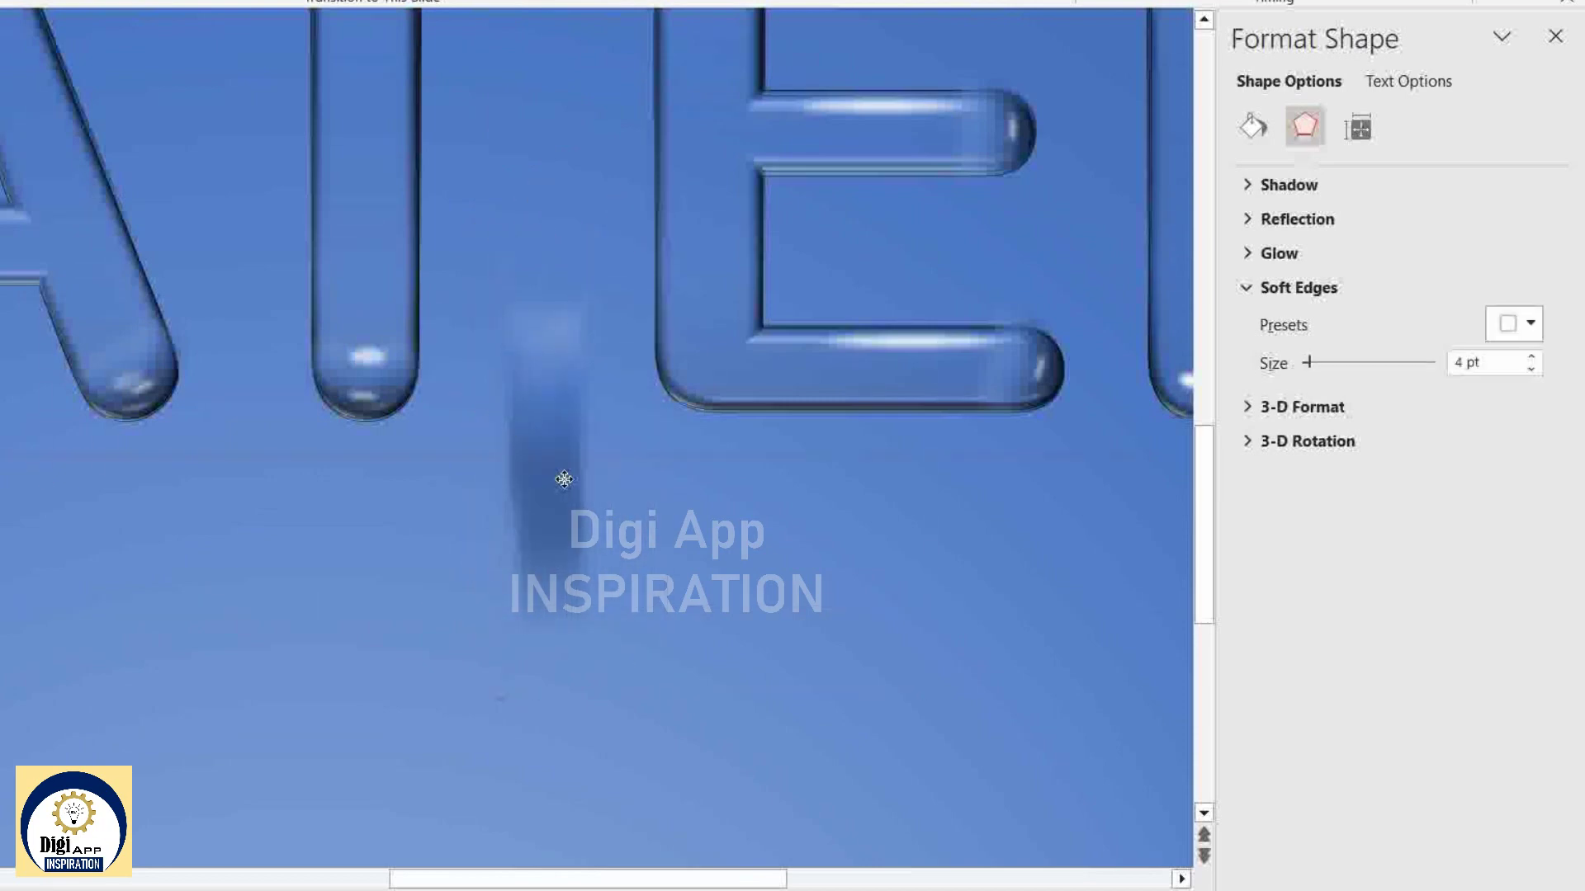
Group the T's drip bar and its drop together with Ctrl+G.
drag(563, 479, 560, 446)
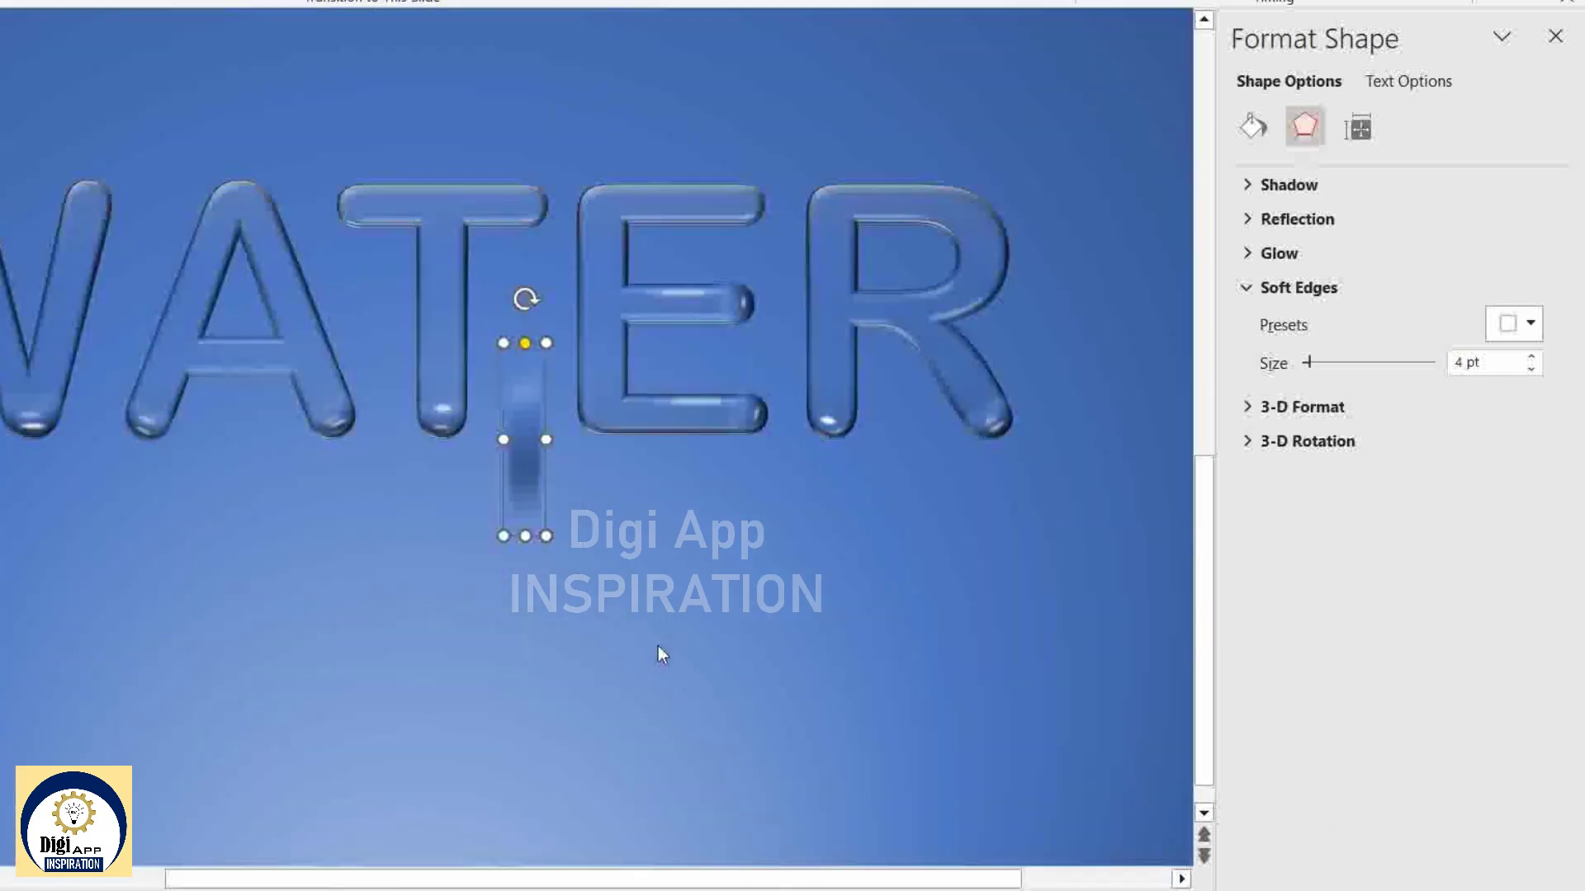
click(657, 646)
drag(636, 659, 419, 194)
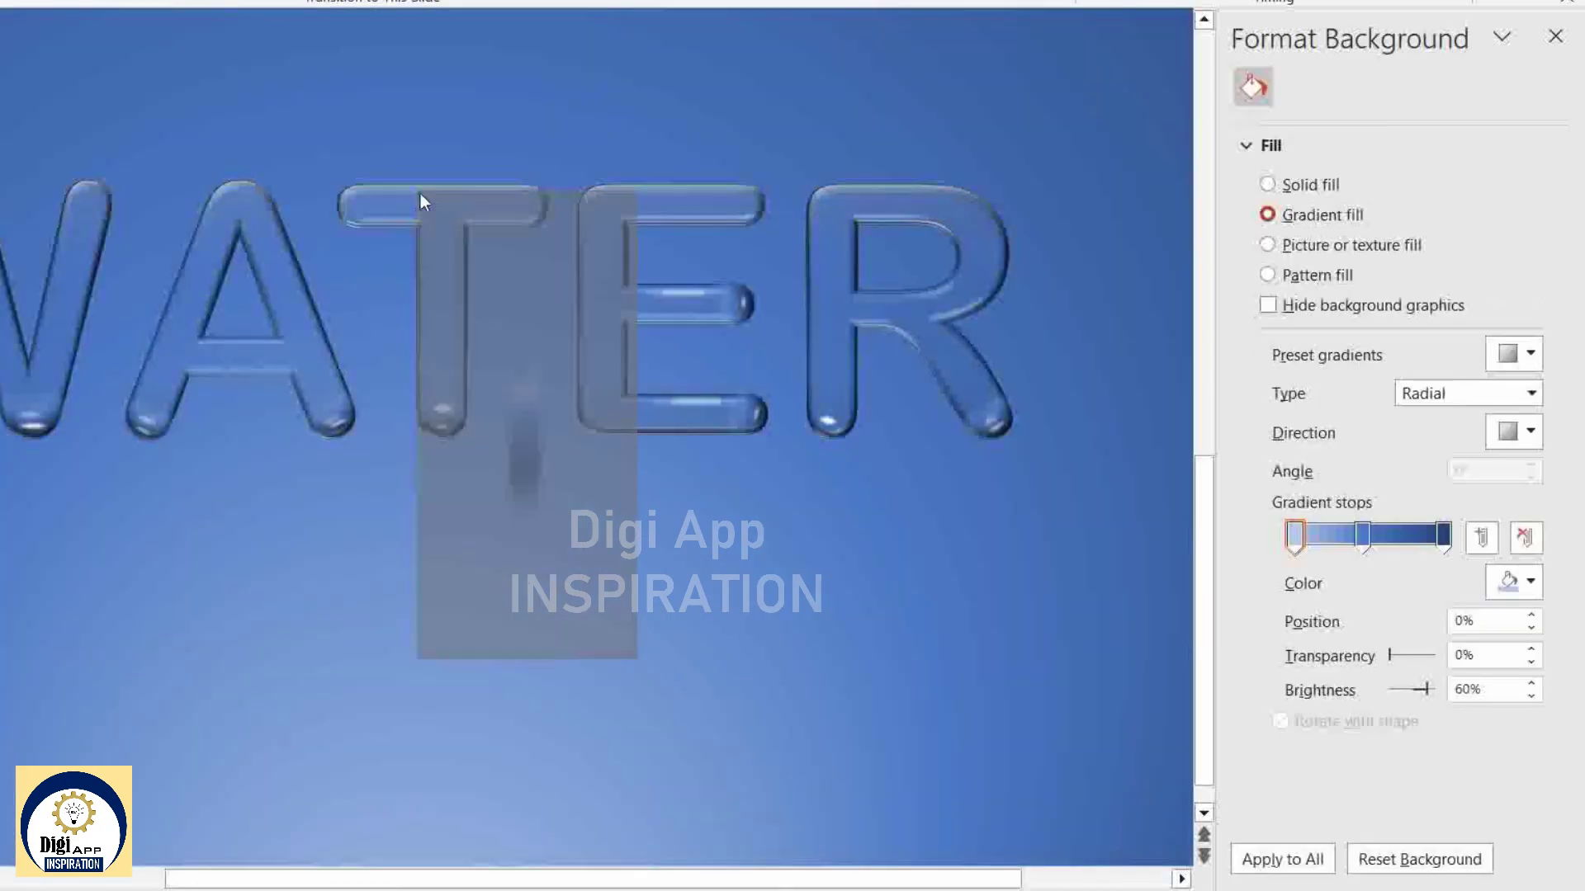
drag(524, 446, 435, 325)
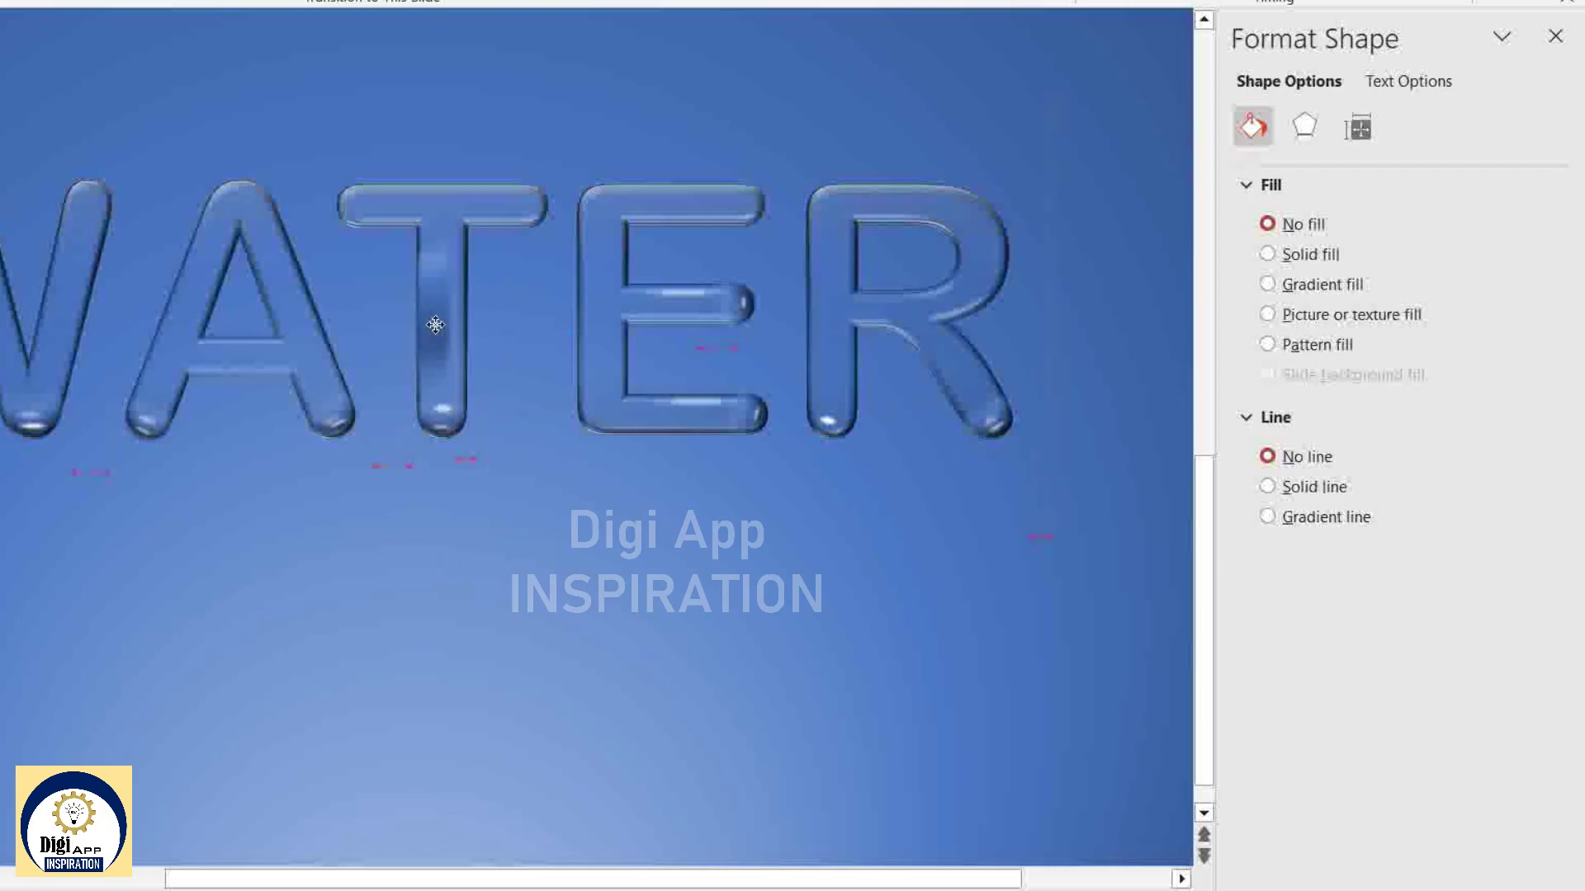
click(797, 551)
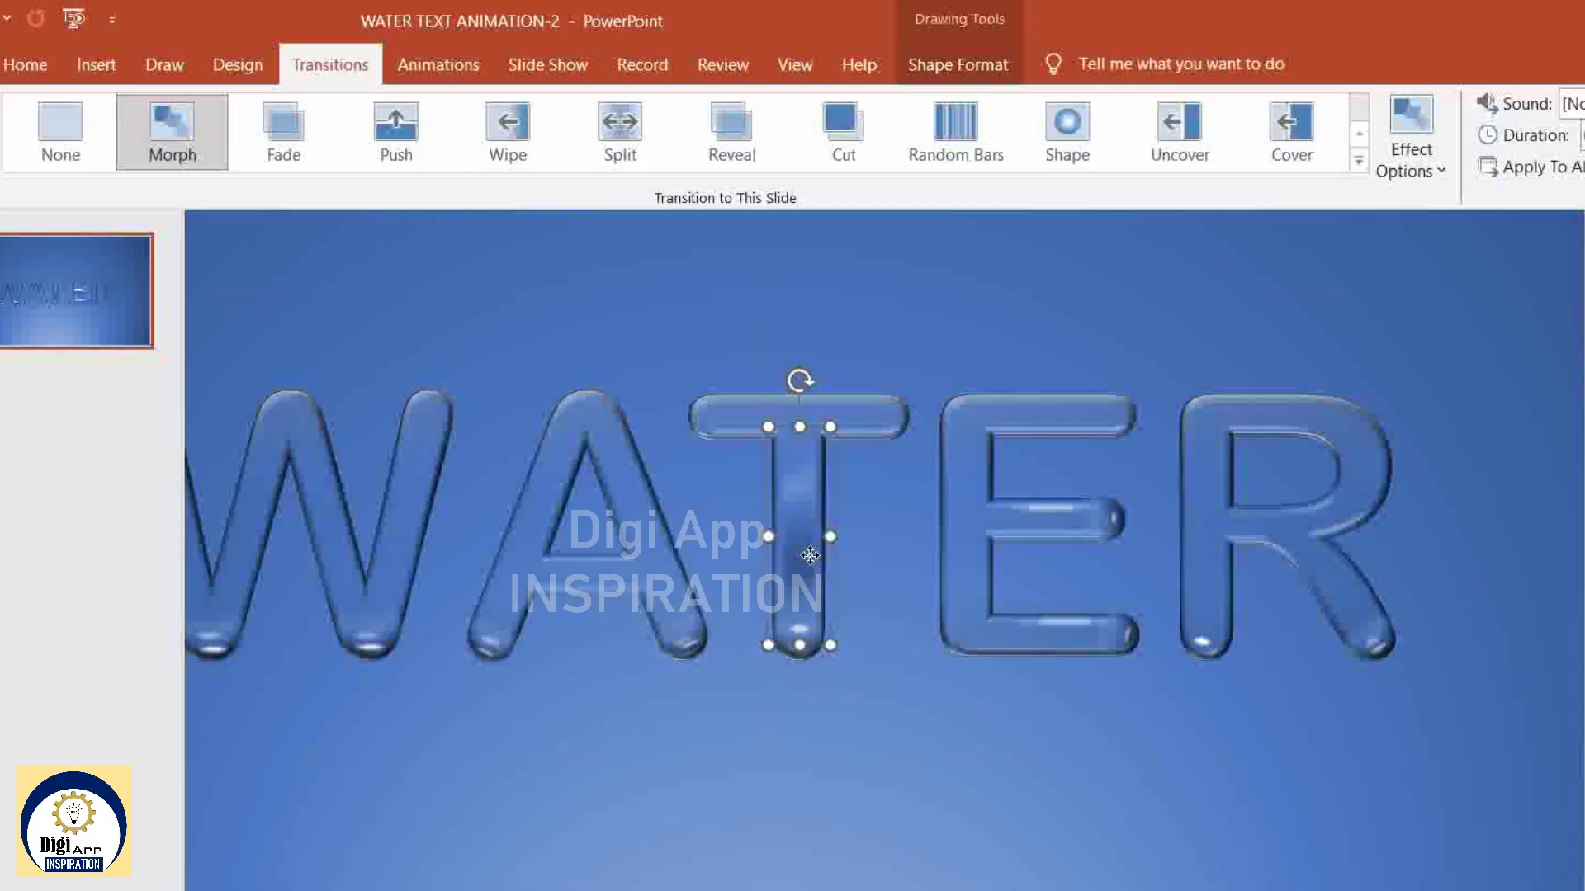
drag(810, 554, 809, 548)
shift+click(798, 636)
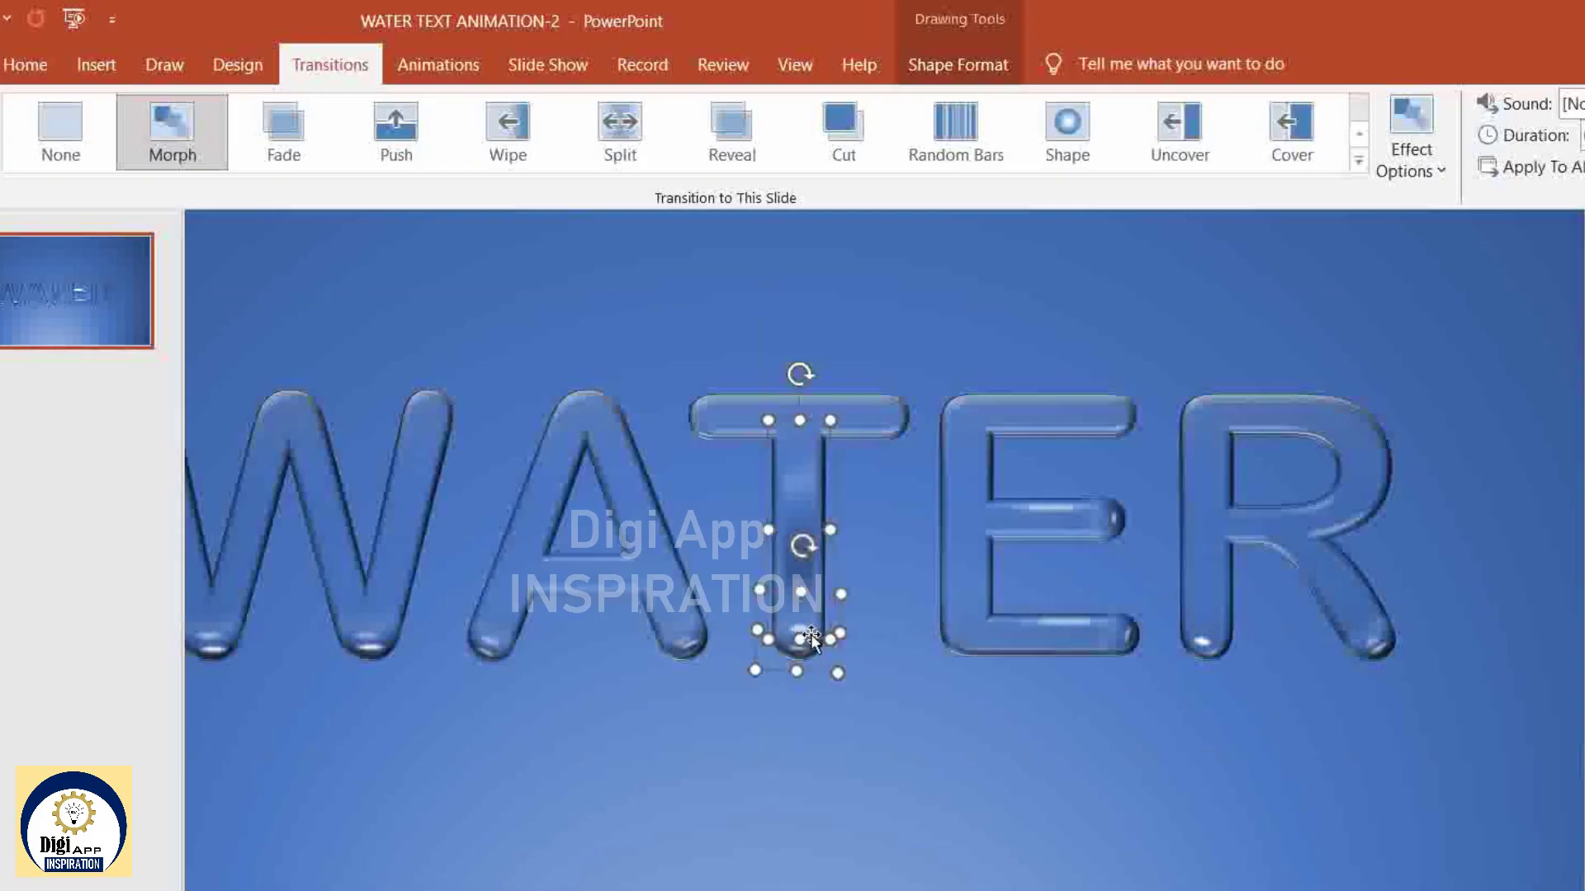
key(ctrl+g)
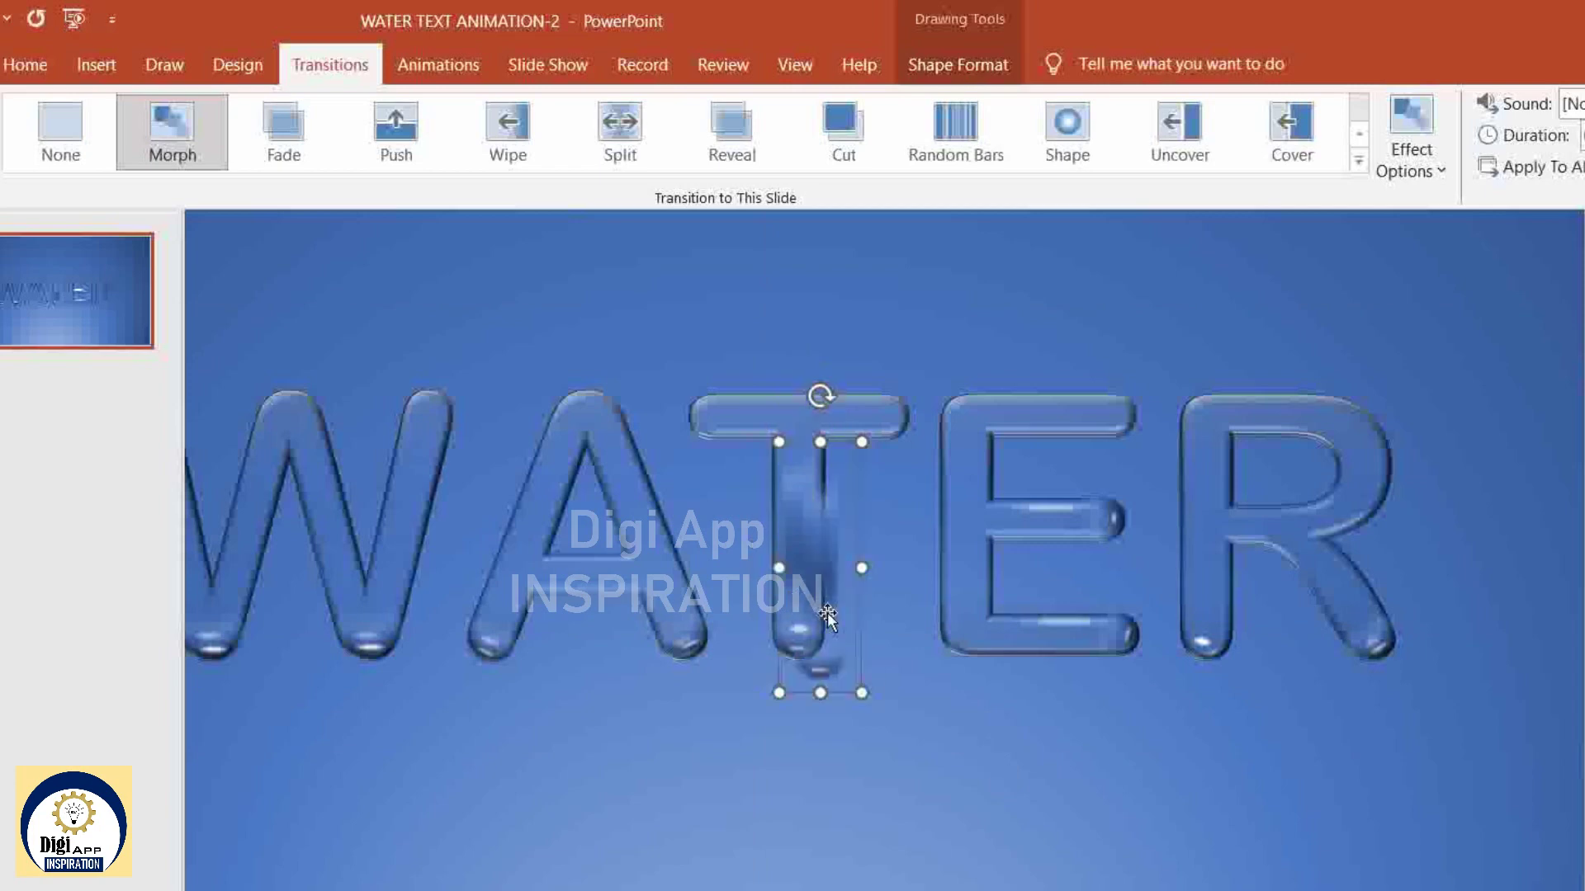
Move the drip shape from near the R onto the E's stem.
click(867, 603)
click(1214, 595)
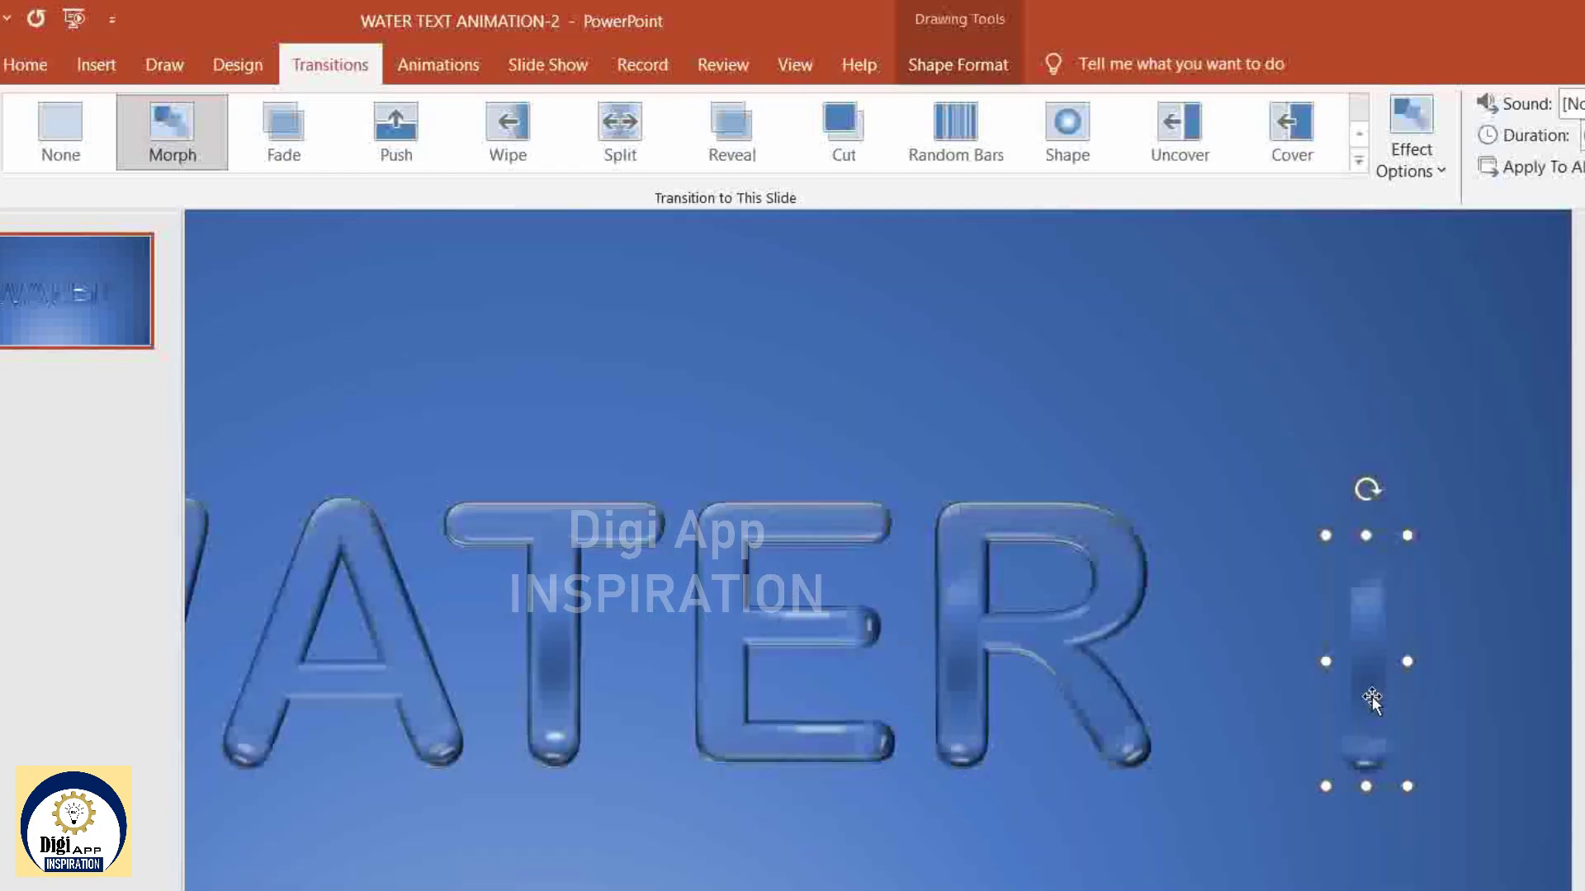
drag(1372, 700, 727, 693)
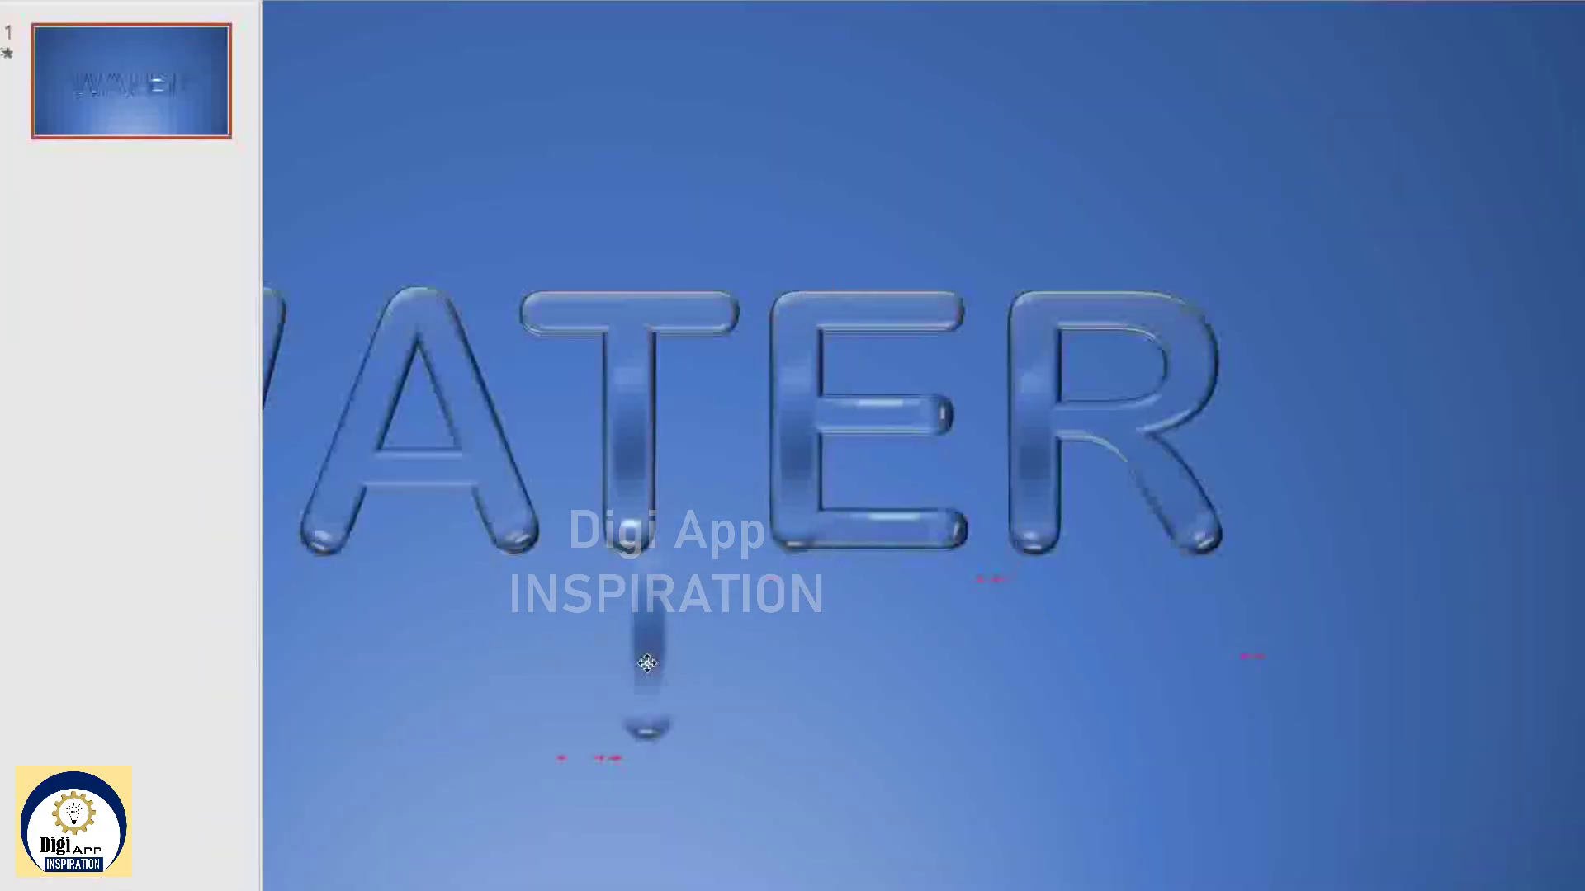
Ungroup the T's drip from its drop and shorten the droplet stem from the top.
click(630, 665)
right_click(630, 665)
click(1004, 450)
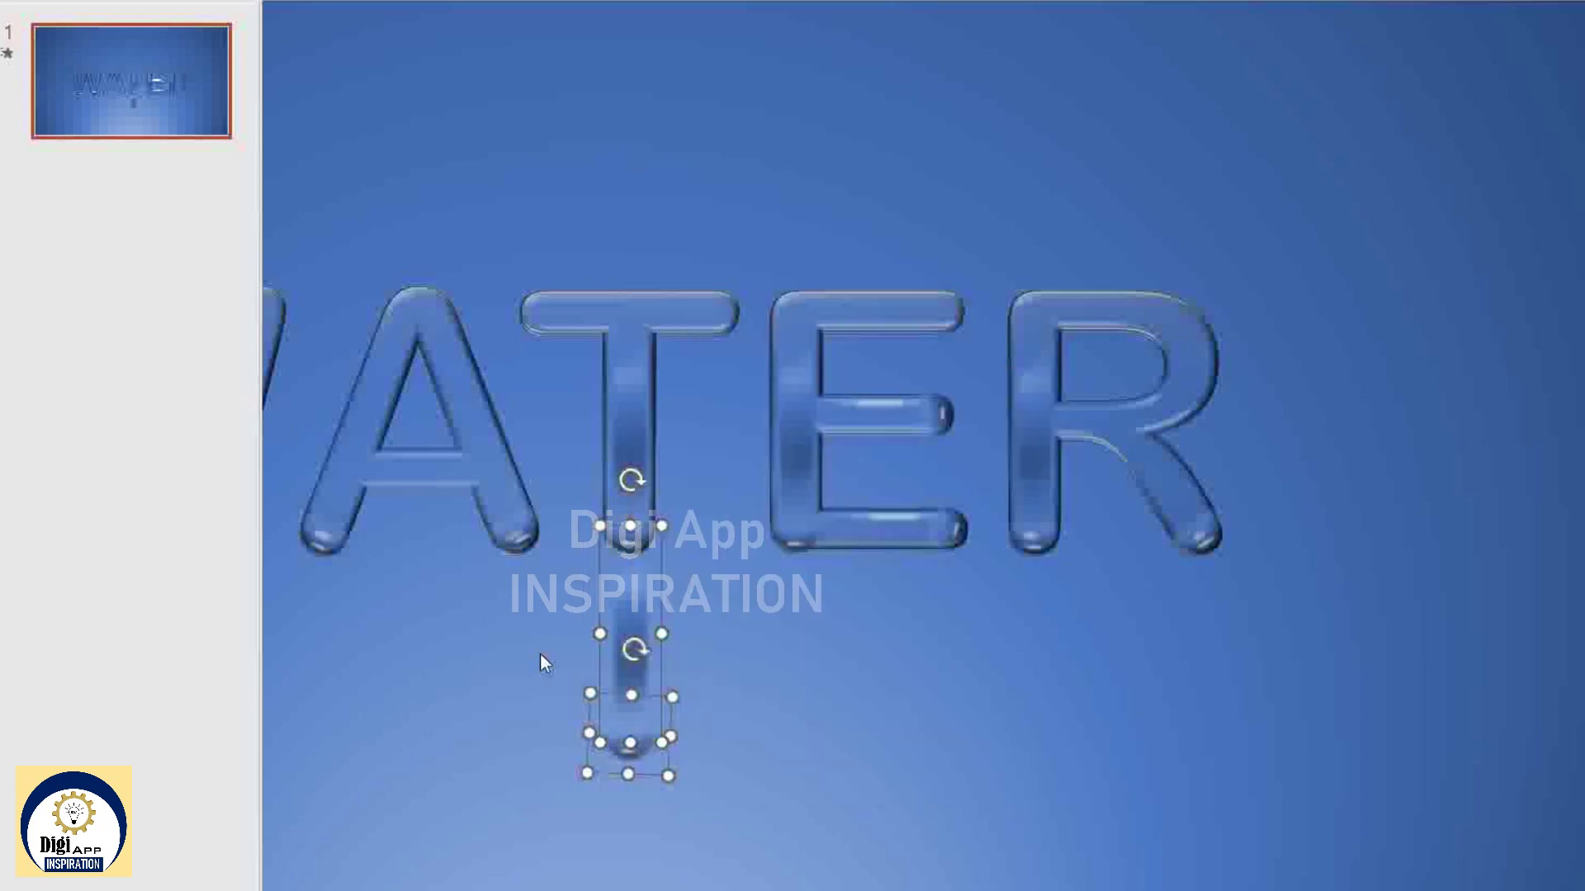
click(522, 666)
click(659, 698)
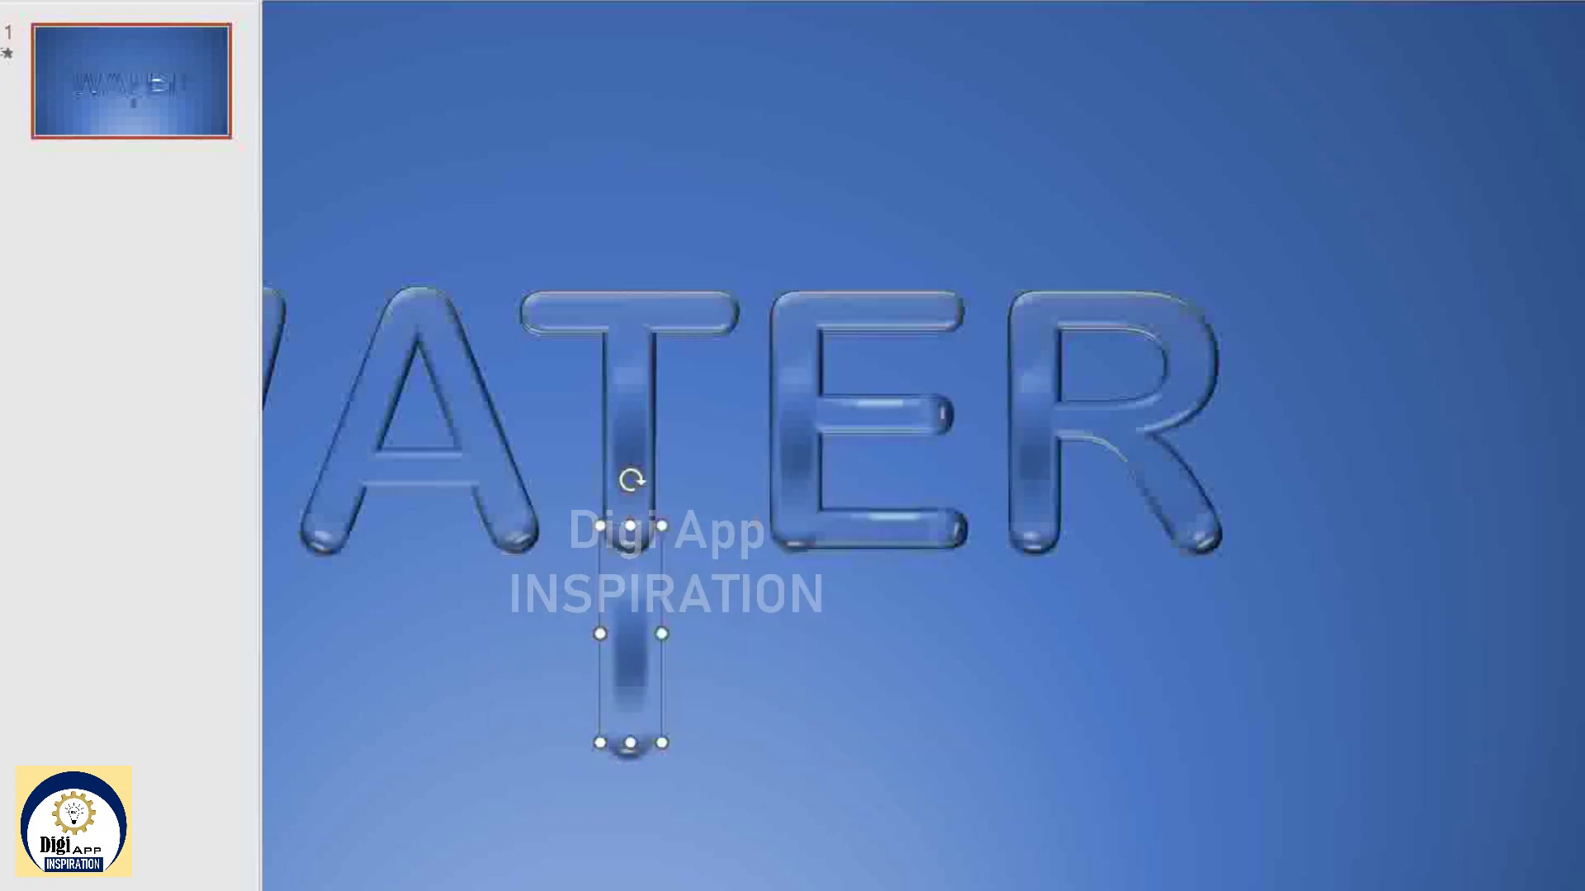
drag(632, 534, 632, 597)
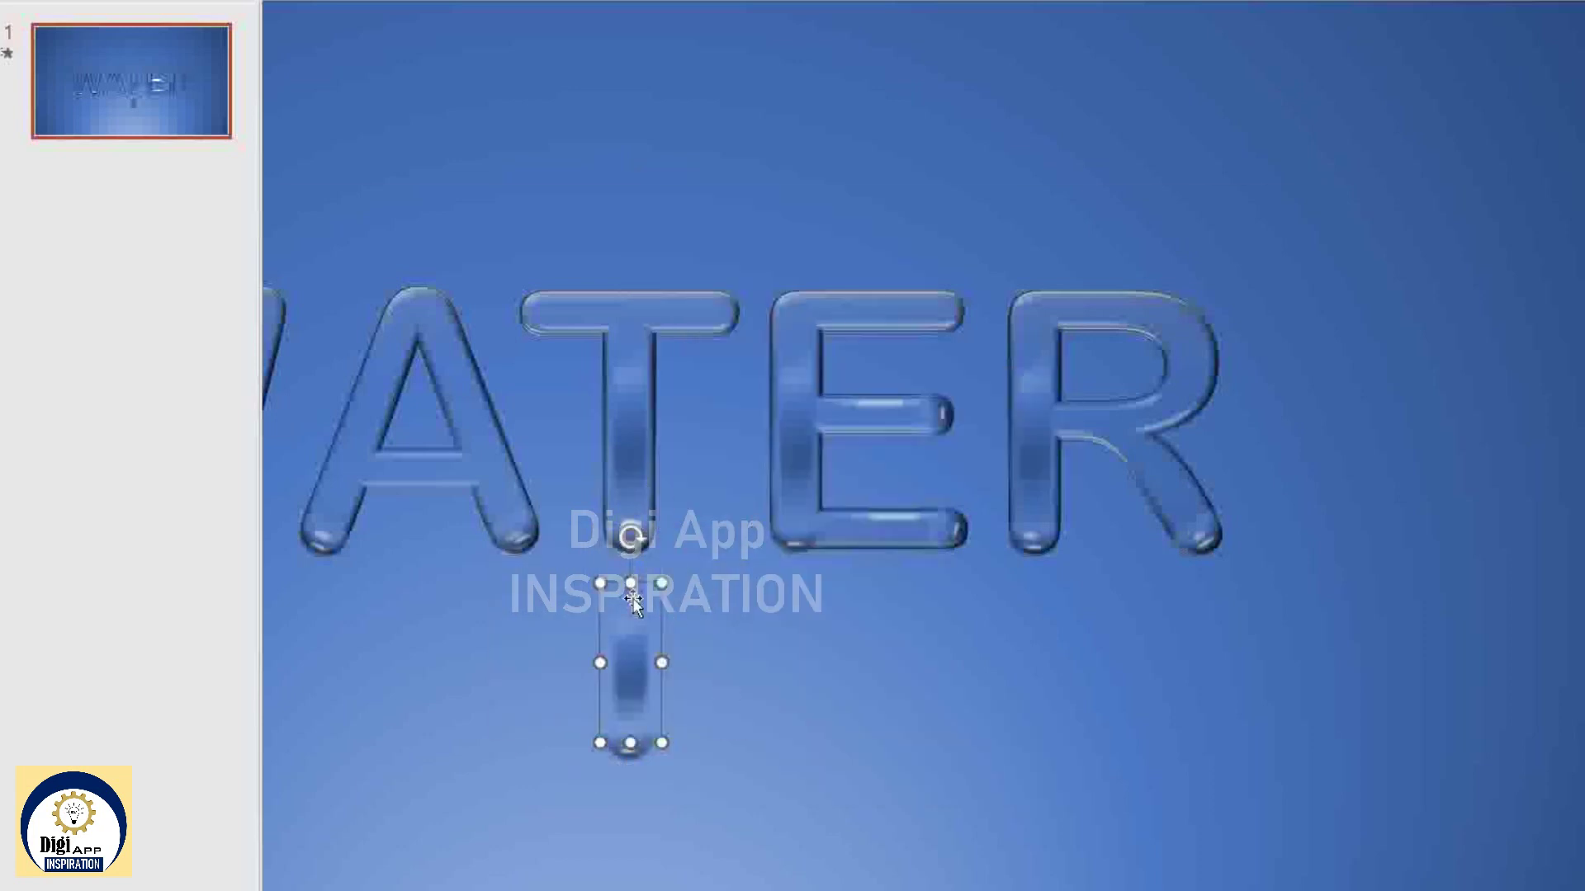
Move the droplet from the A's foot to the foot of the W's right leg.
click(511, 510)
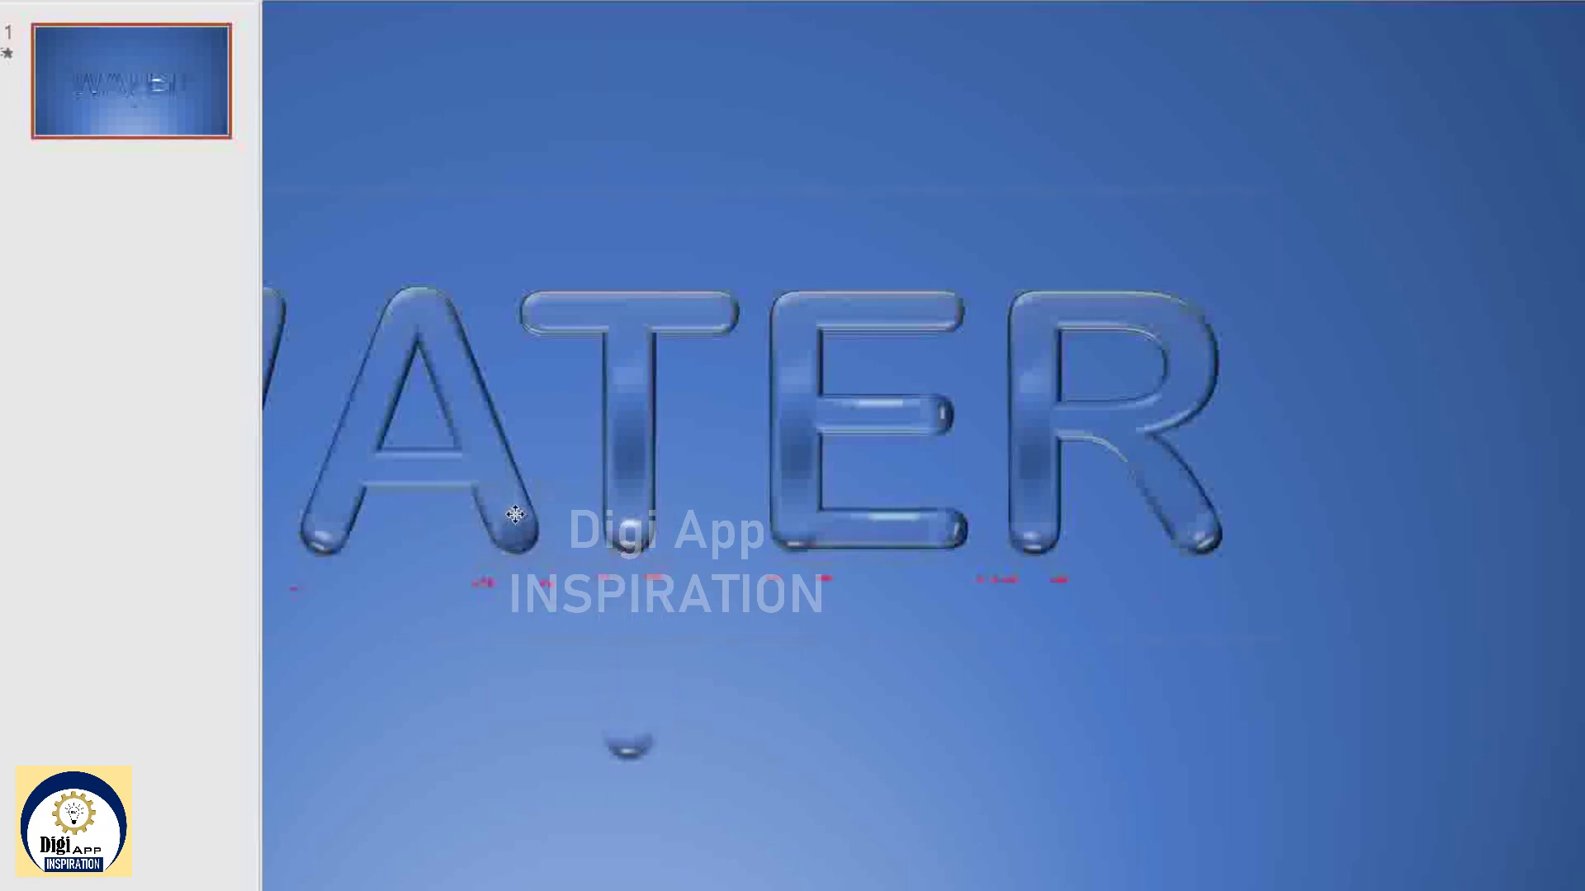
drag(511, 509, 627, 693)
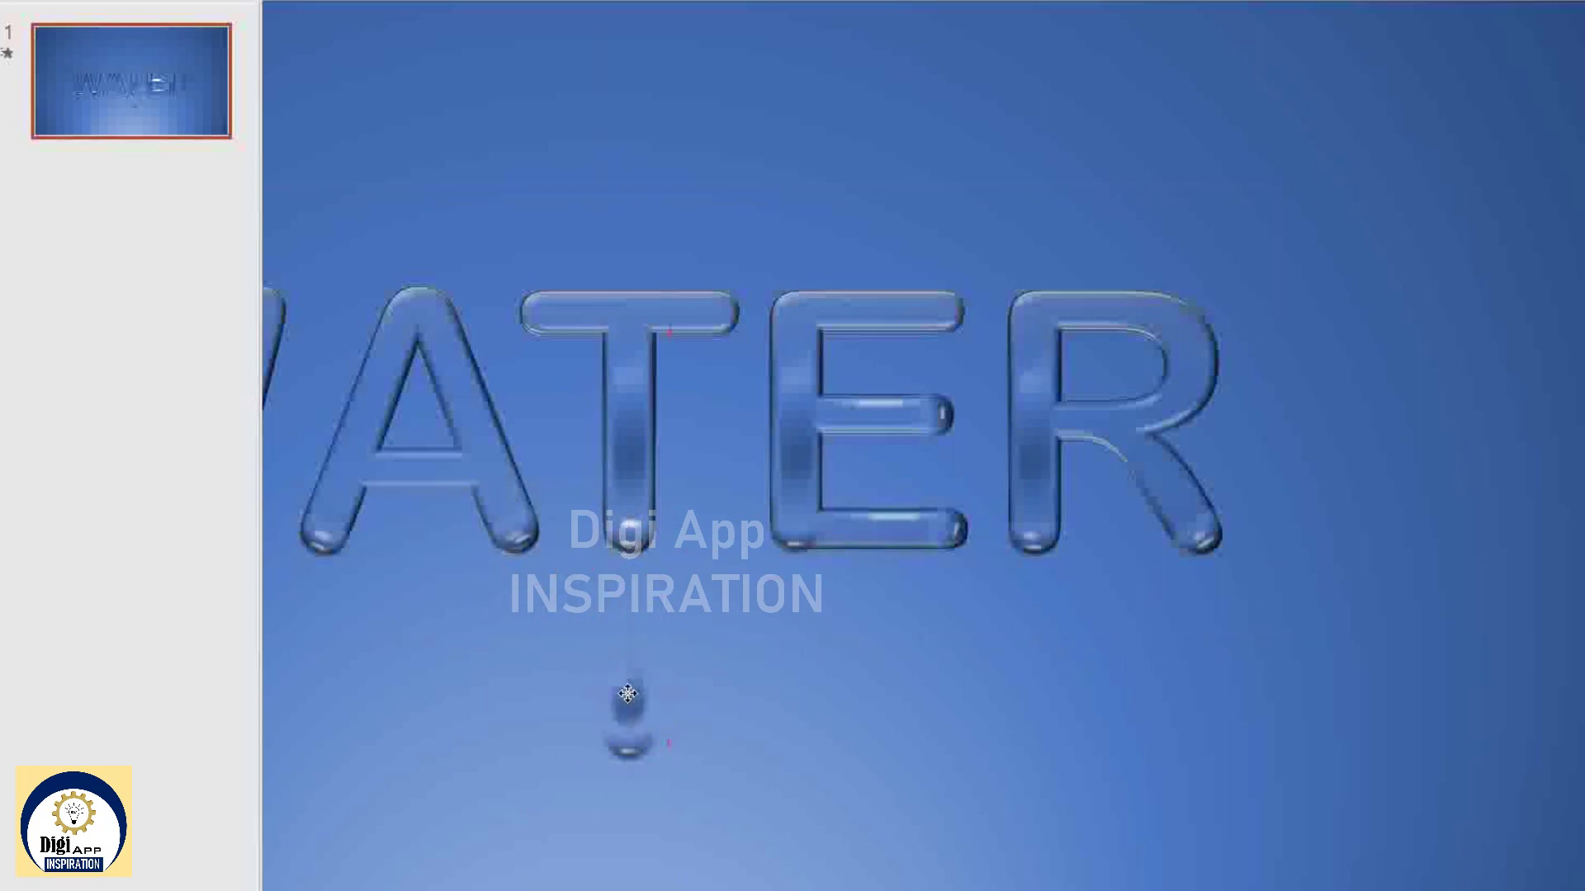
click(637, 747)
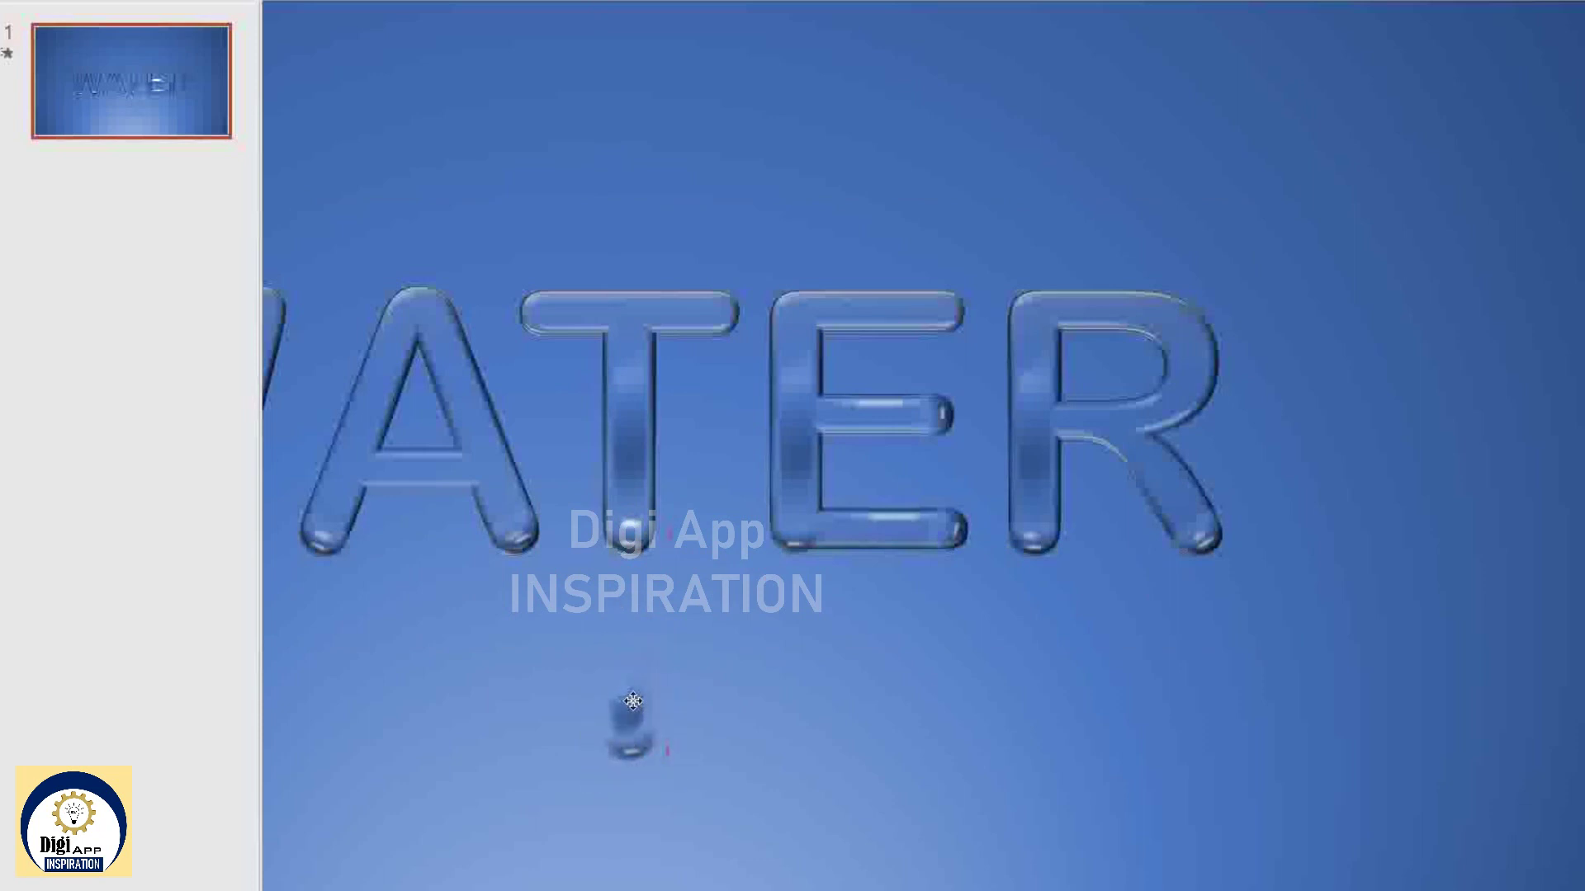
click(634, 745)
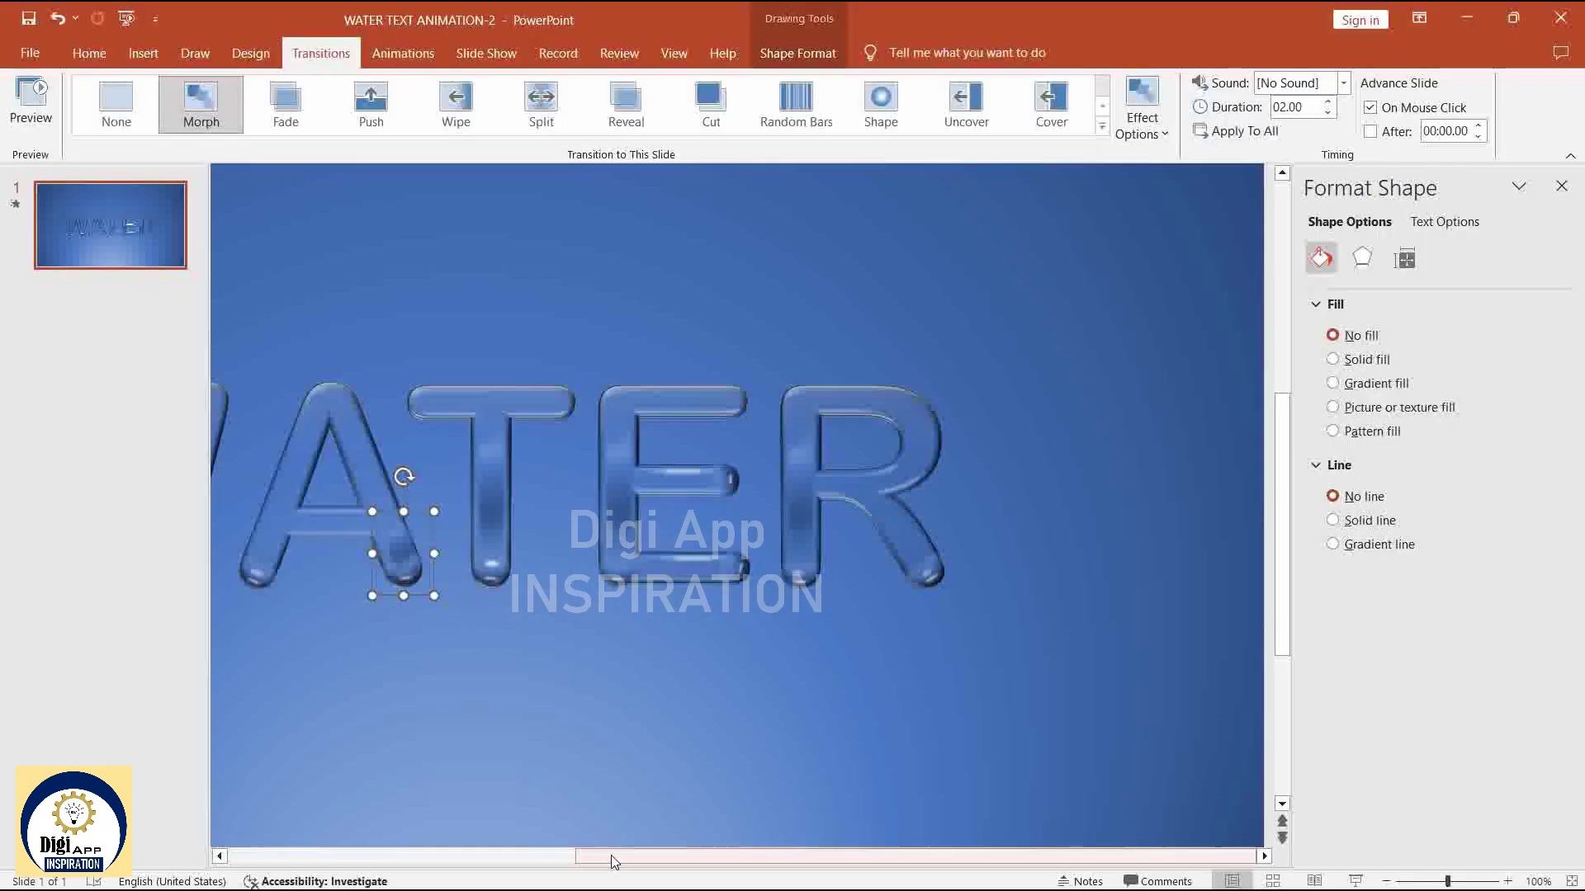
drag(608, 857, 541, 857)
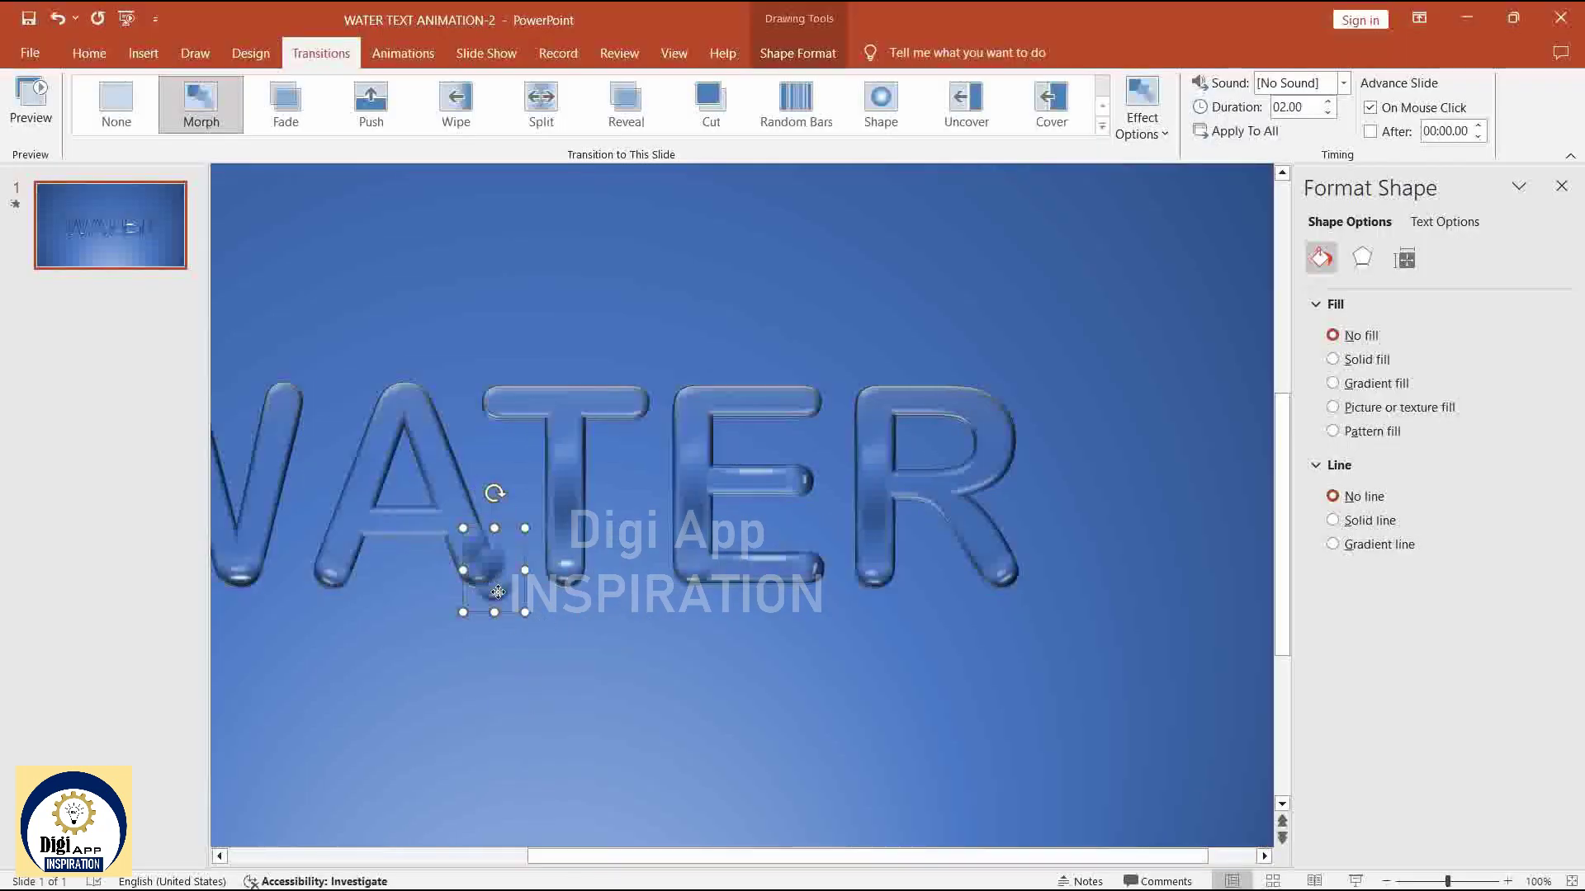
drag(487, 572, 246, 576)
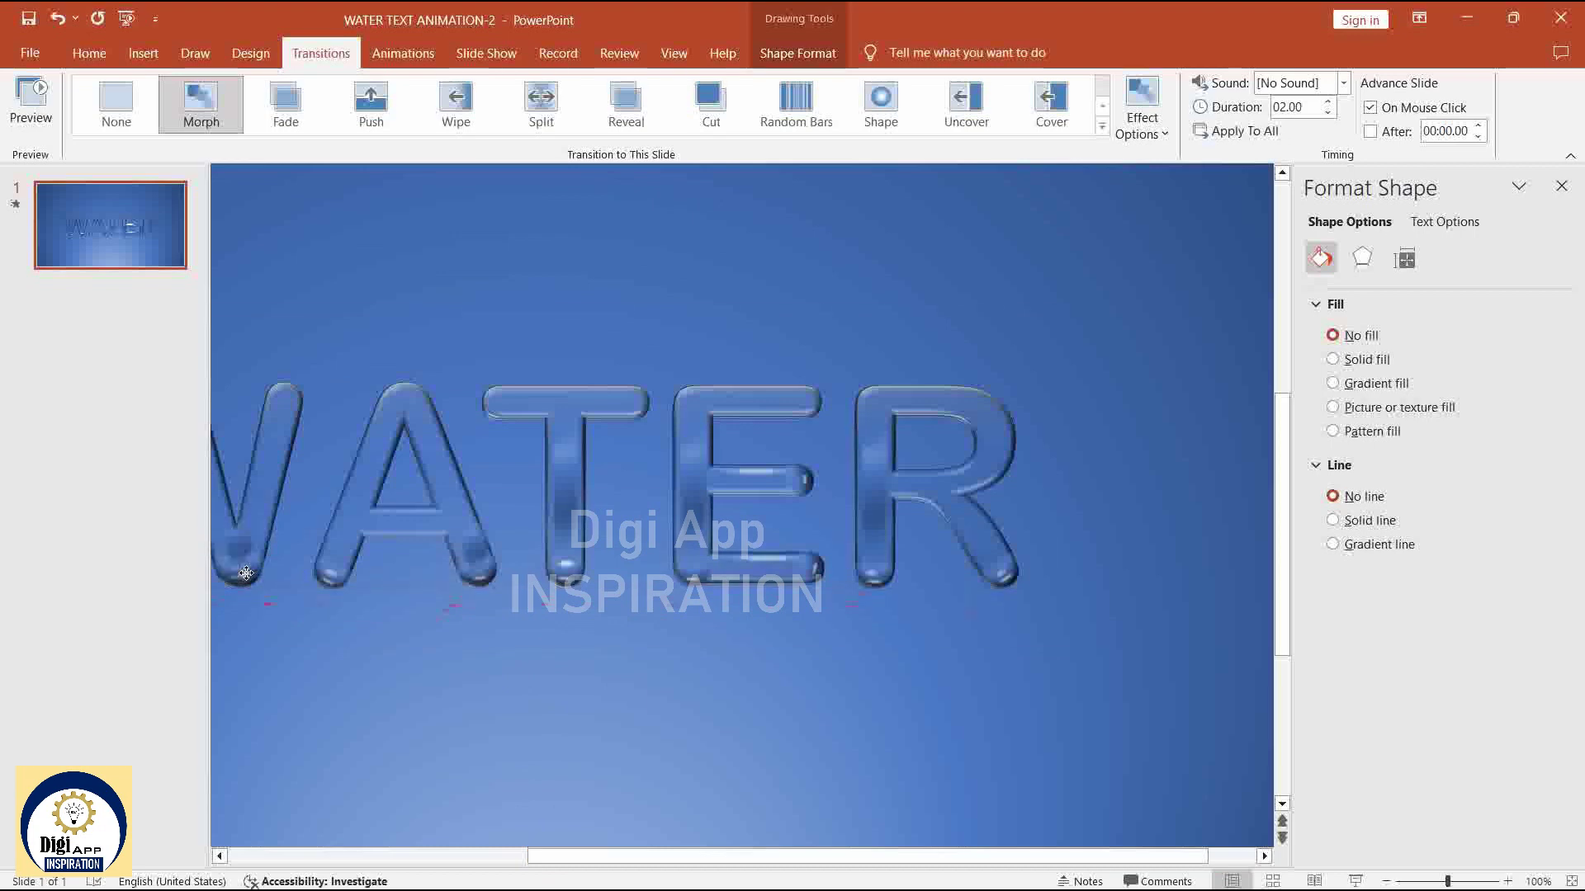
Duplicate slide 1 with Ctrl+D to create slide 2.
click(172, 241)
key(ctrl+d)
click(235, 555)
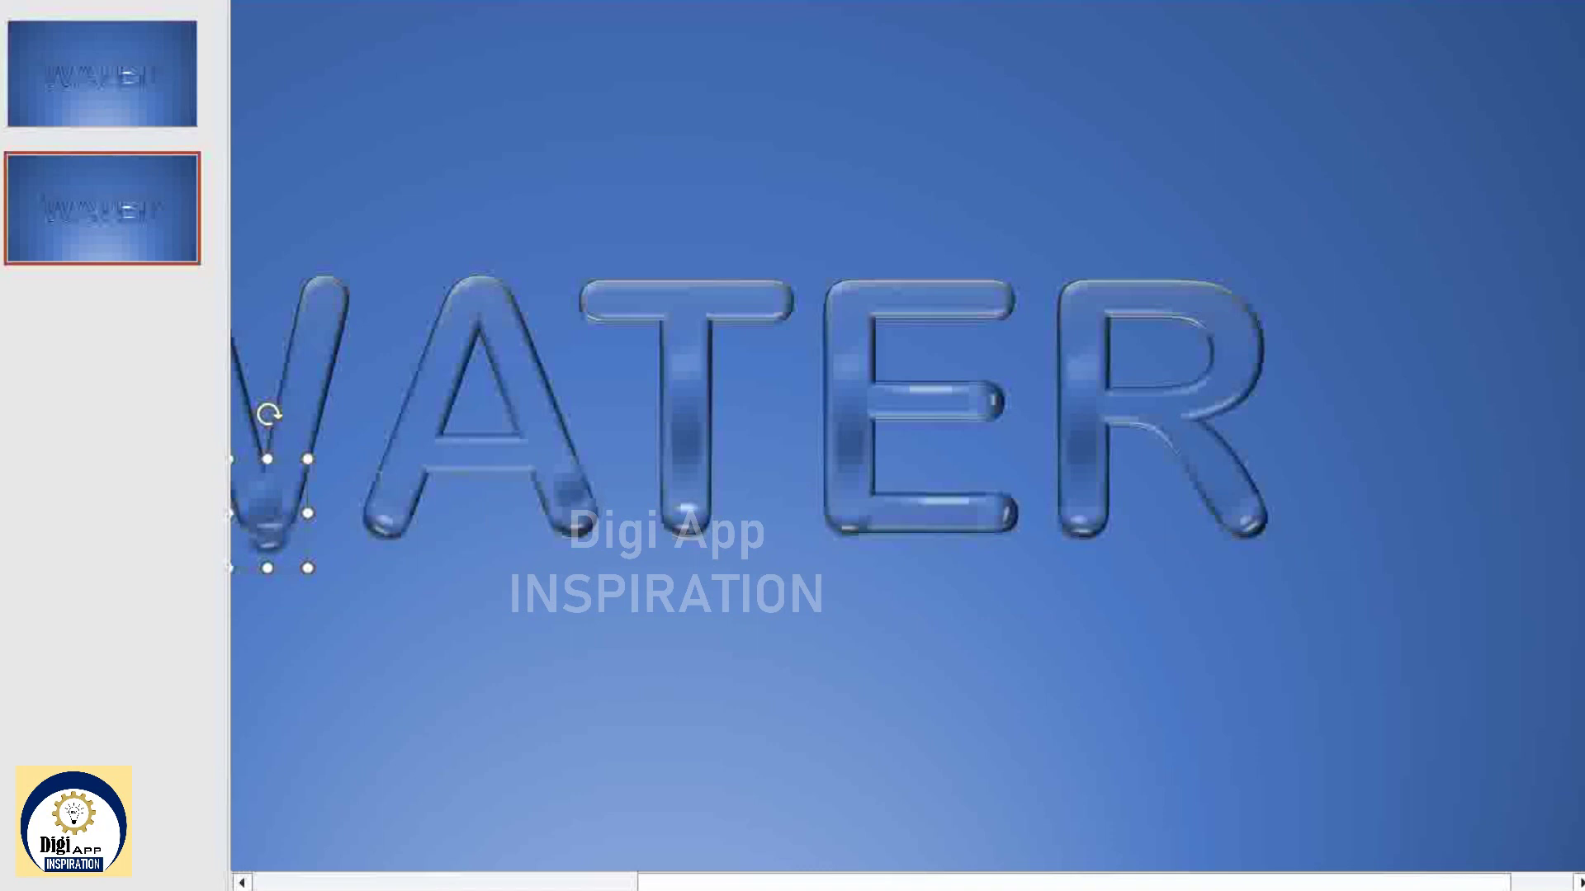
click(581, 507)
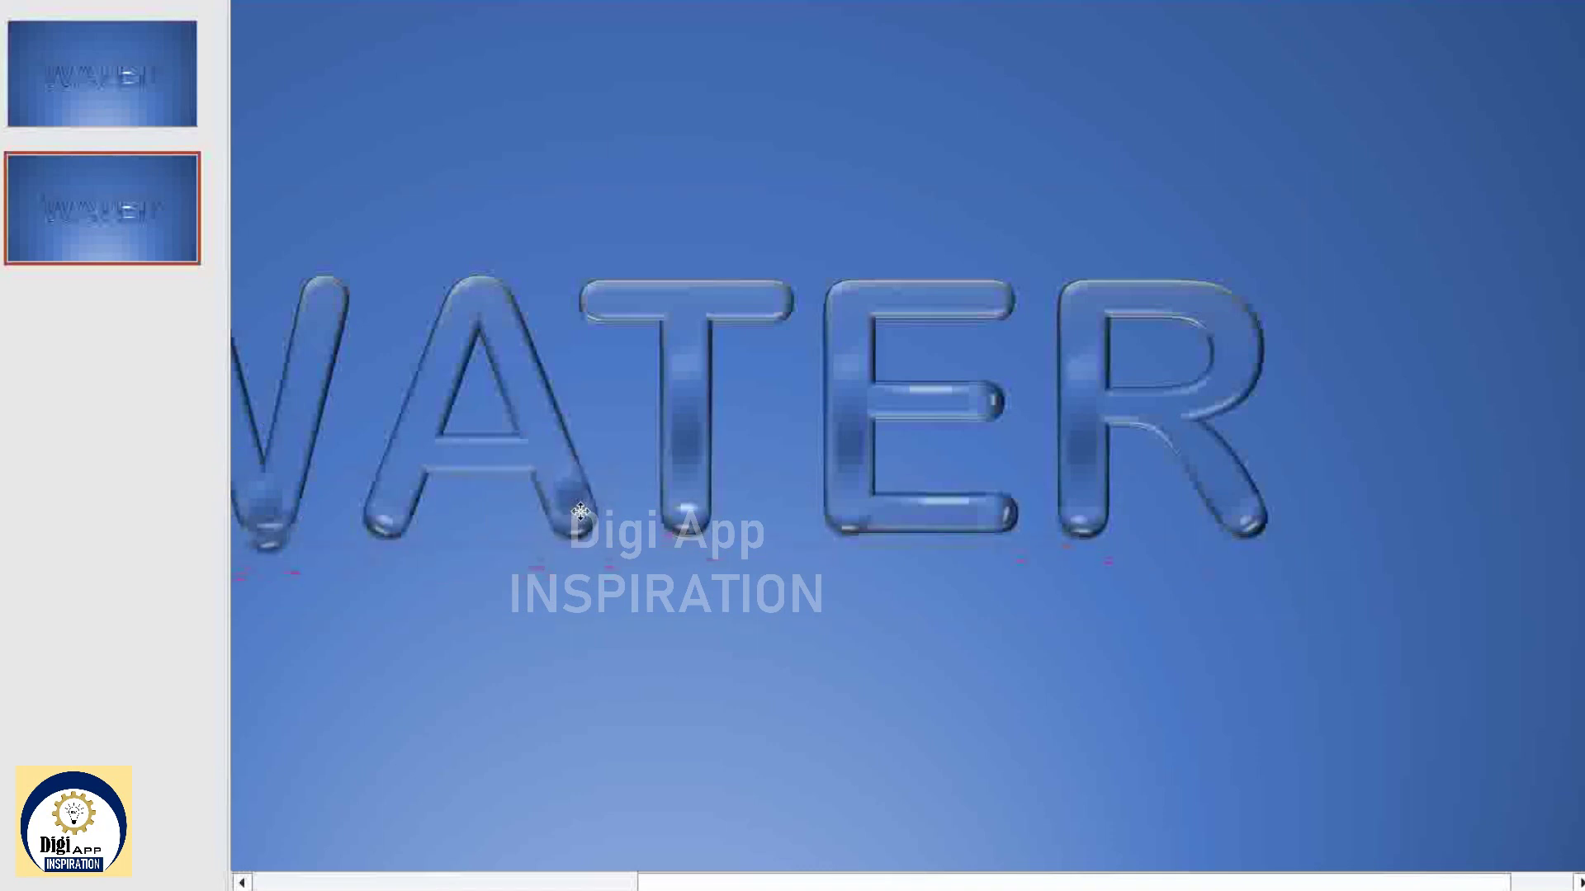
click(574, 508)
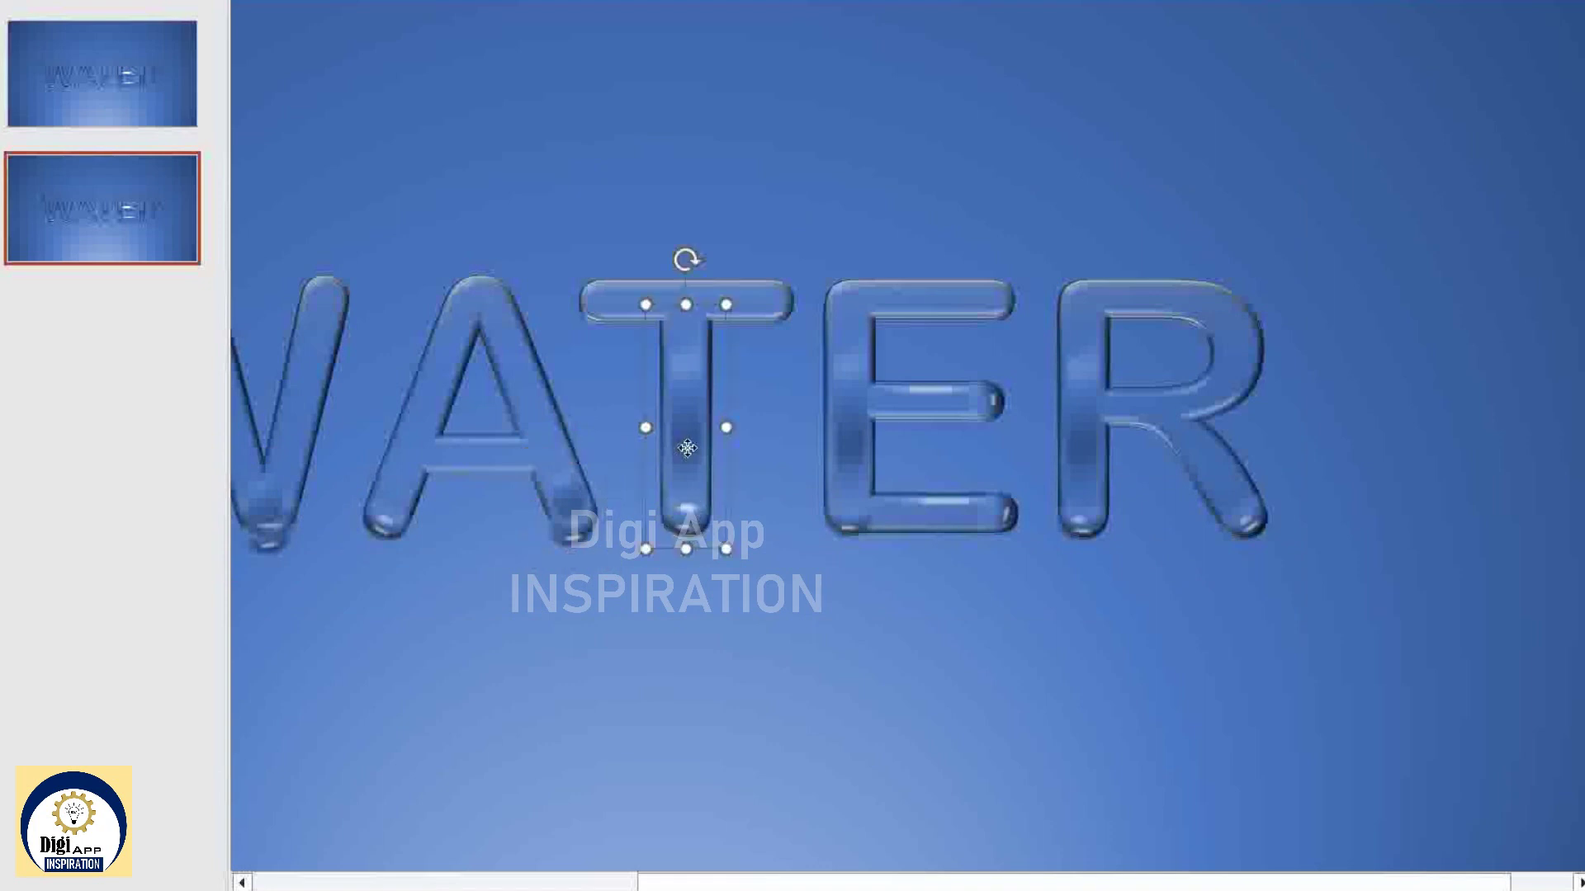
On slide 2, pull the T, E and R droplets down into long hanging drips.
drag(683, 526, 687, 591)
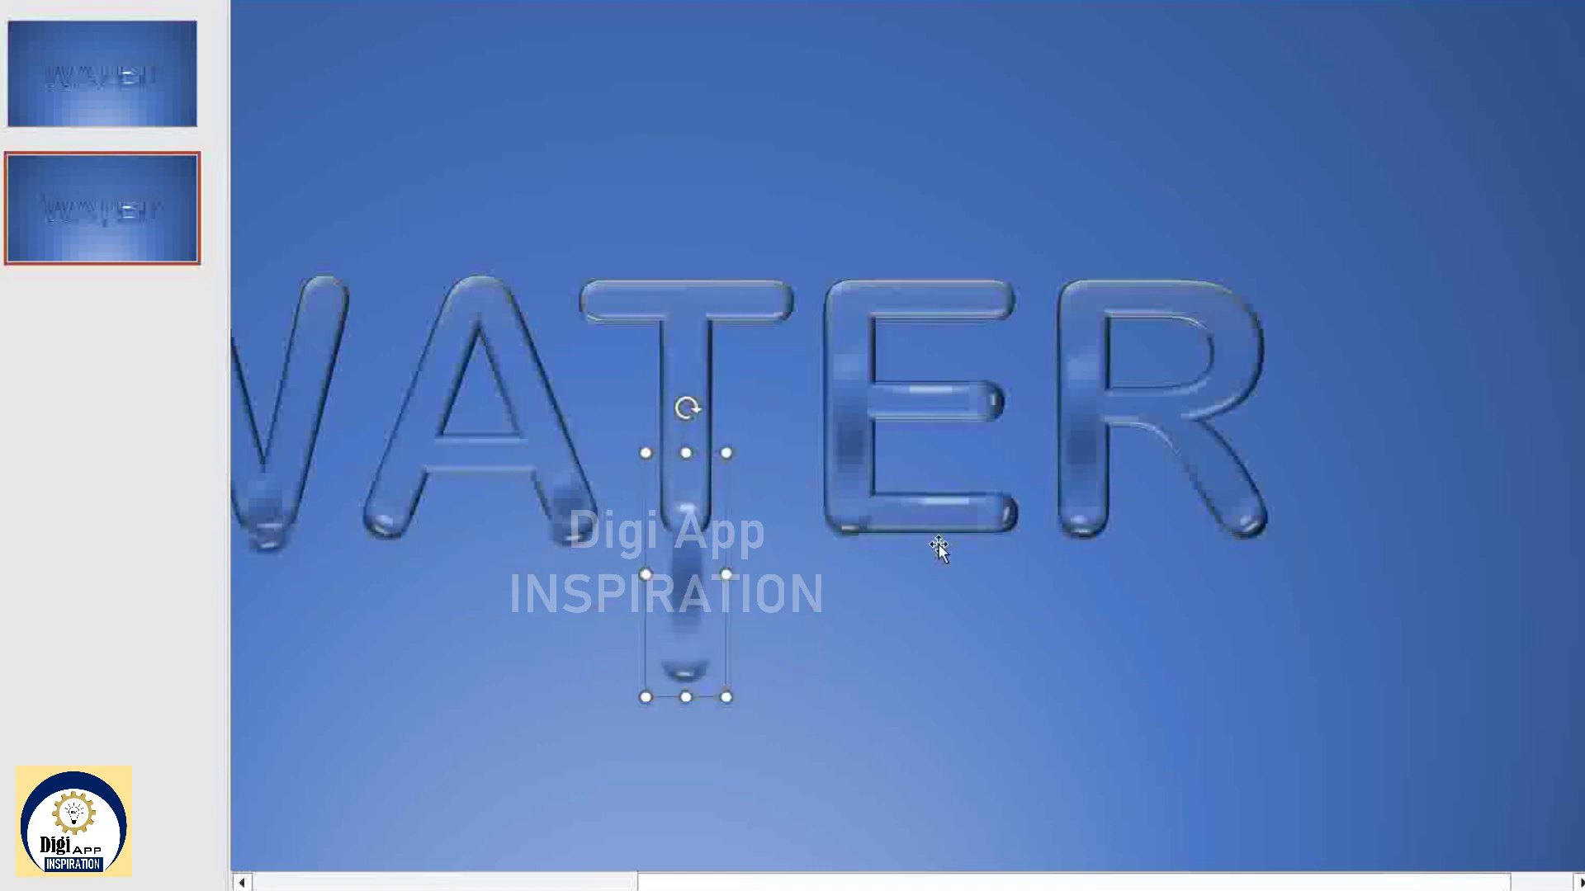
drag(850, 522, 850, 586)
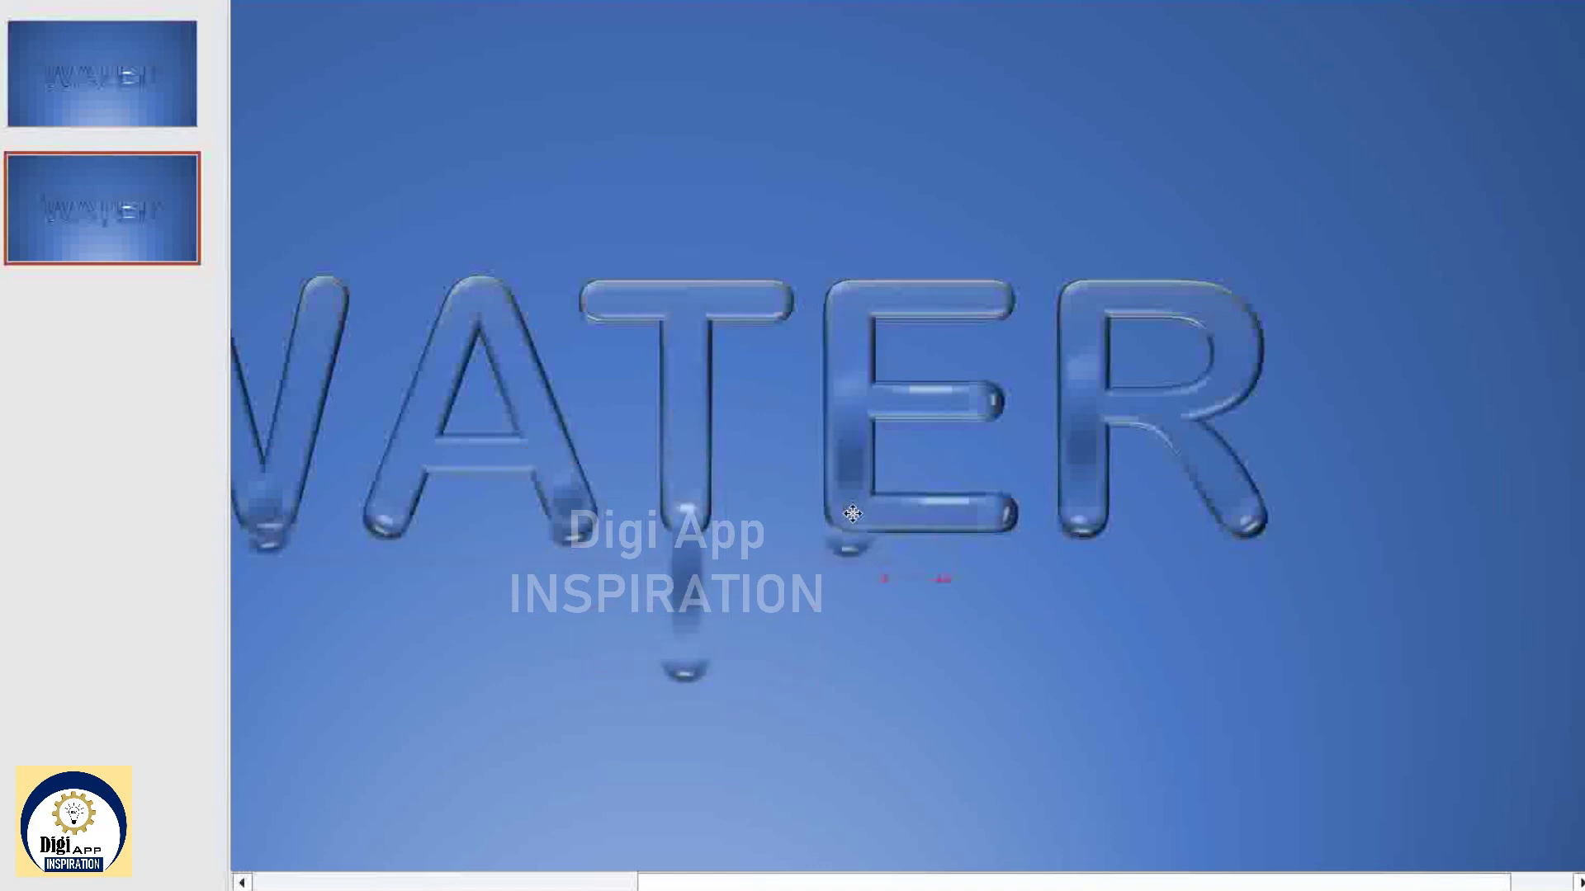
click(1085, 512)
drag(1085, 511, 1087, 661)
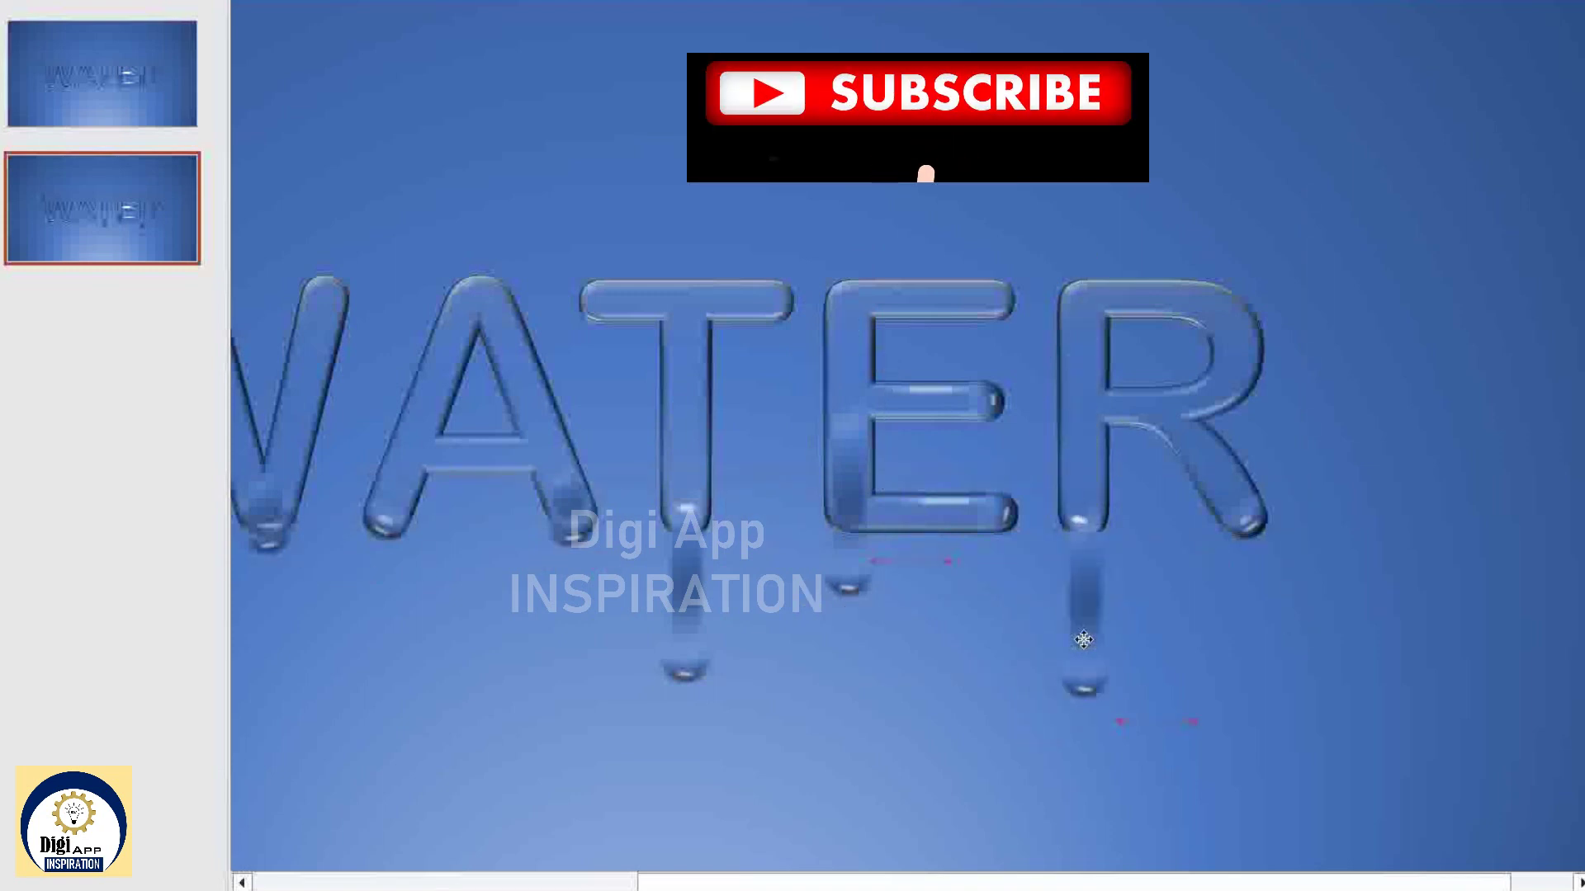
drag(690, 611, 692, 586)
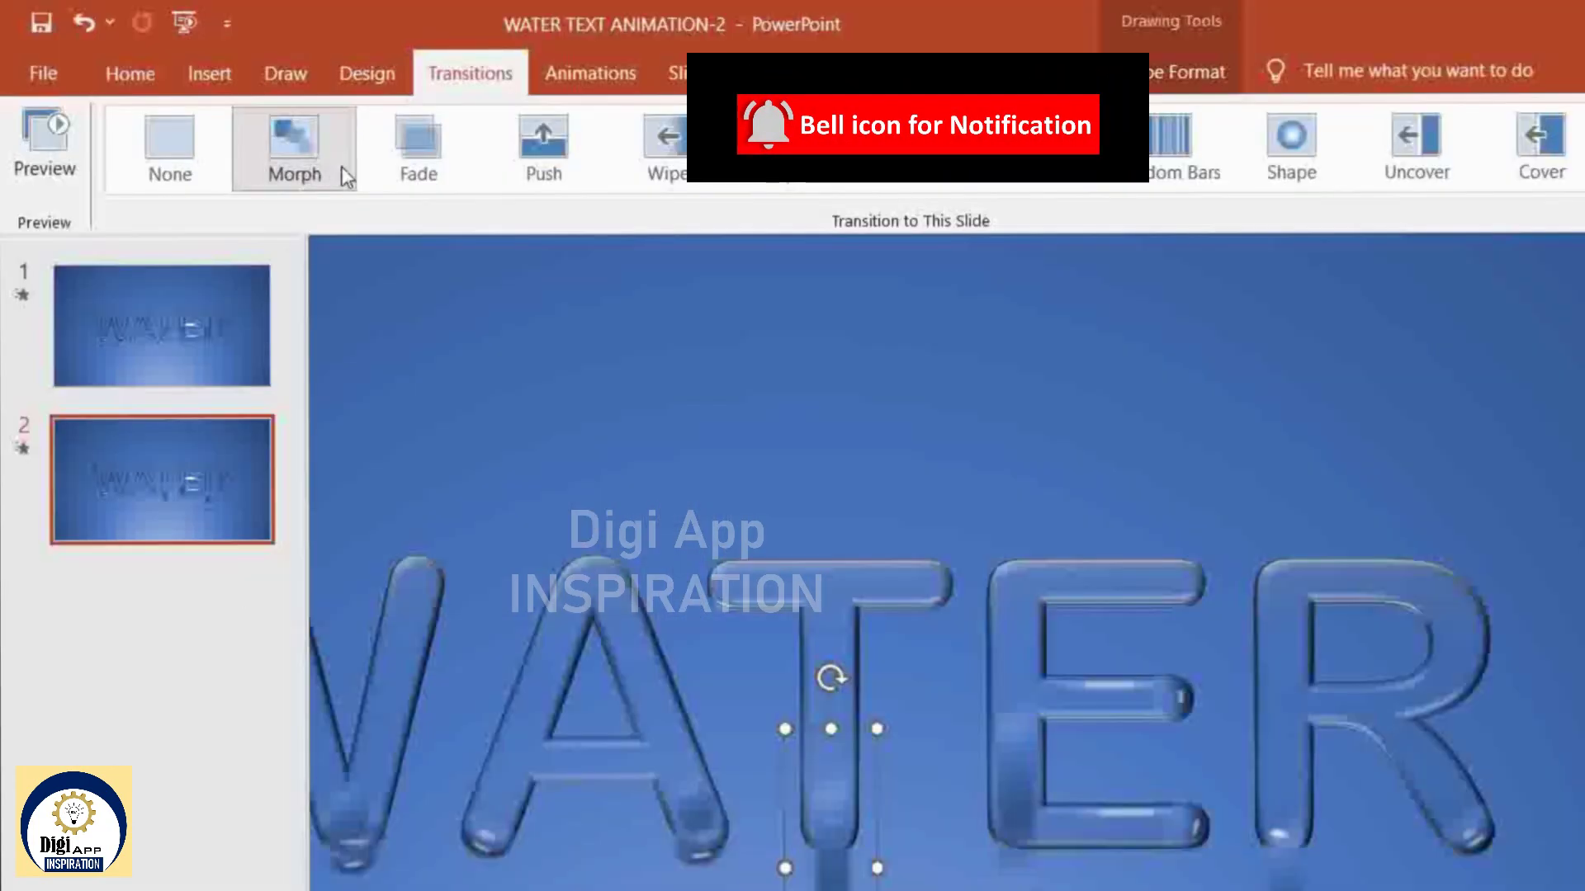
Apply a Morph transition to slide 2 with a 04.25-second duration.
click(195, 469)
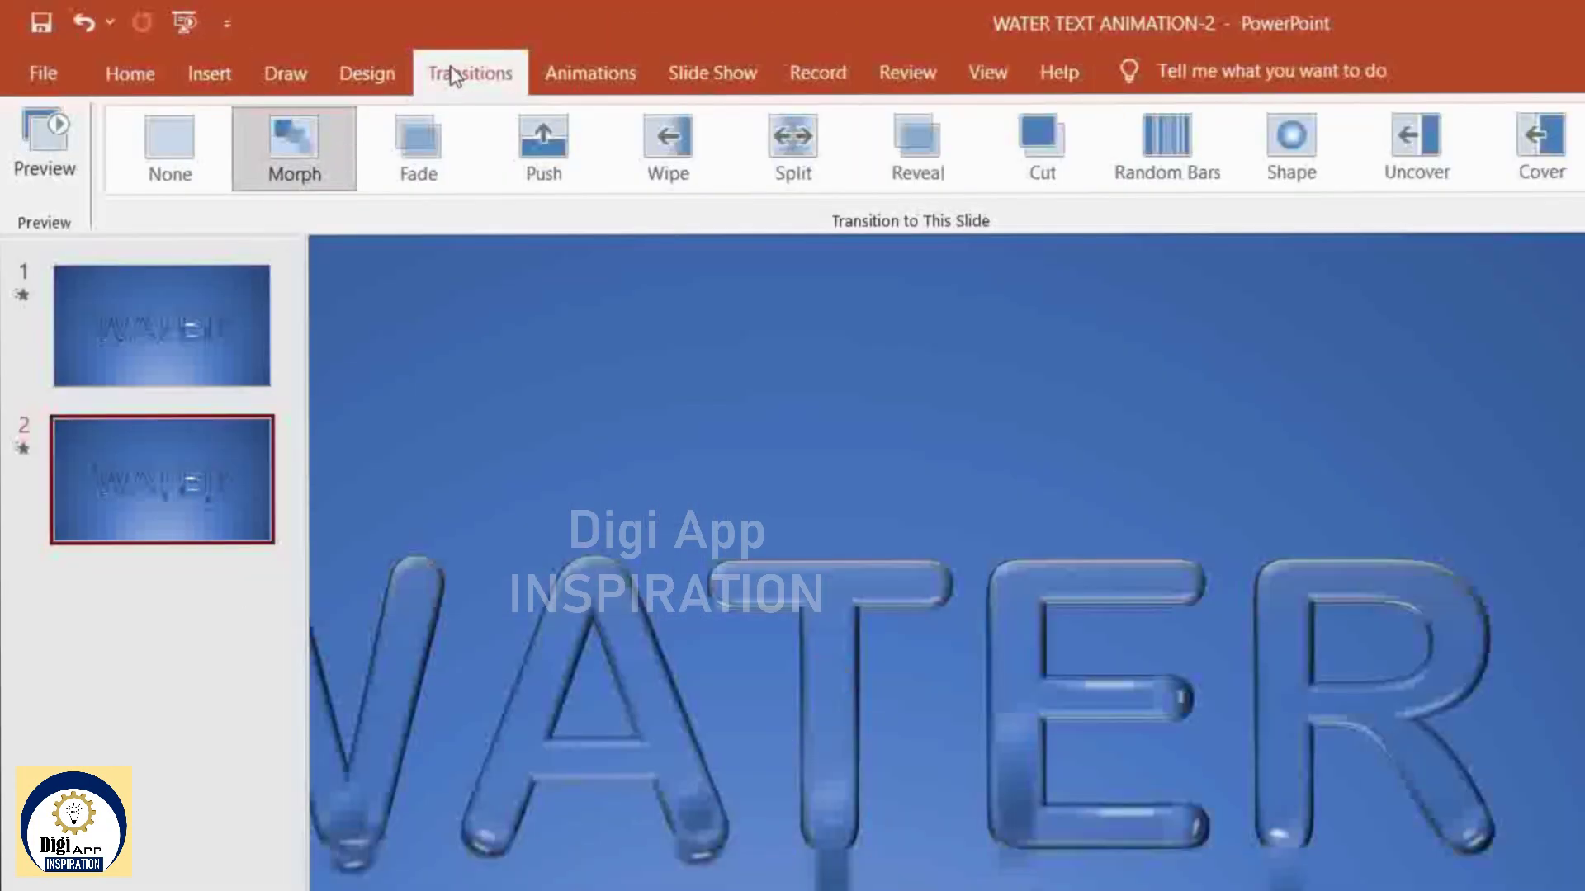
click(279, 166)
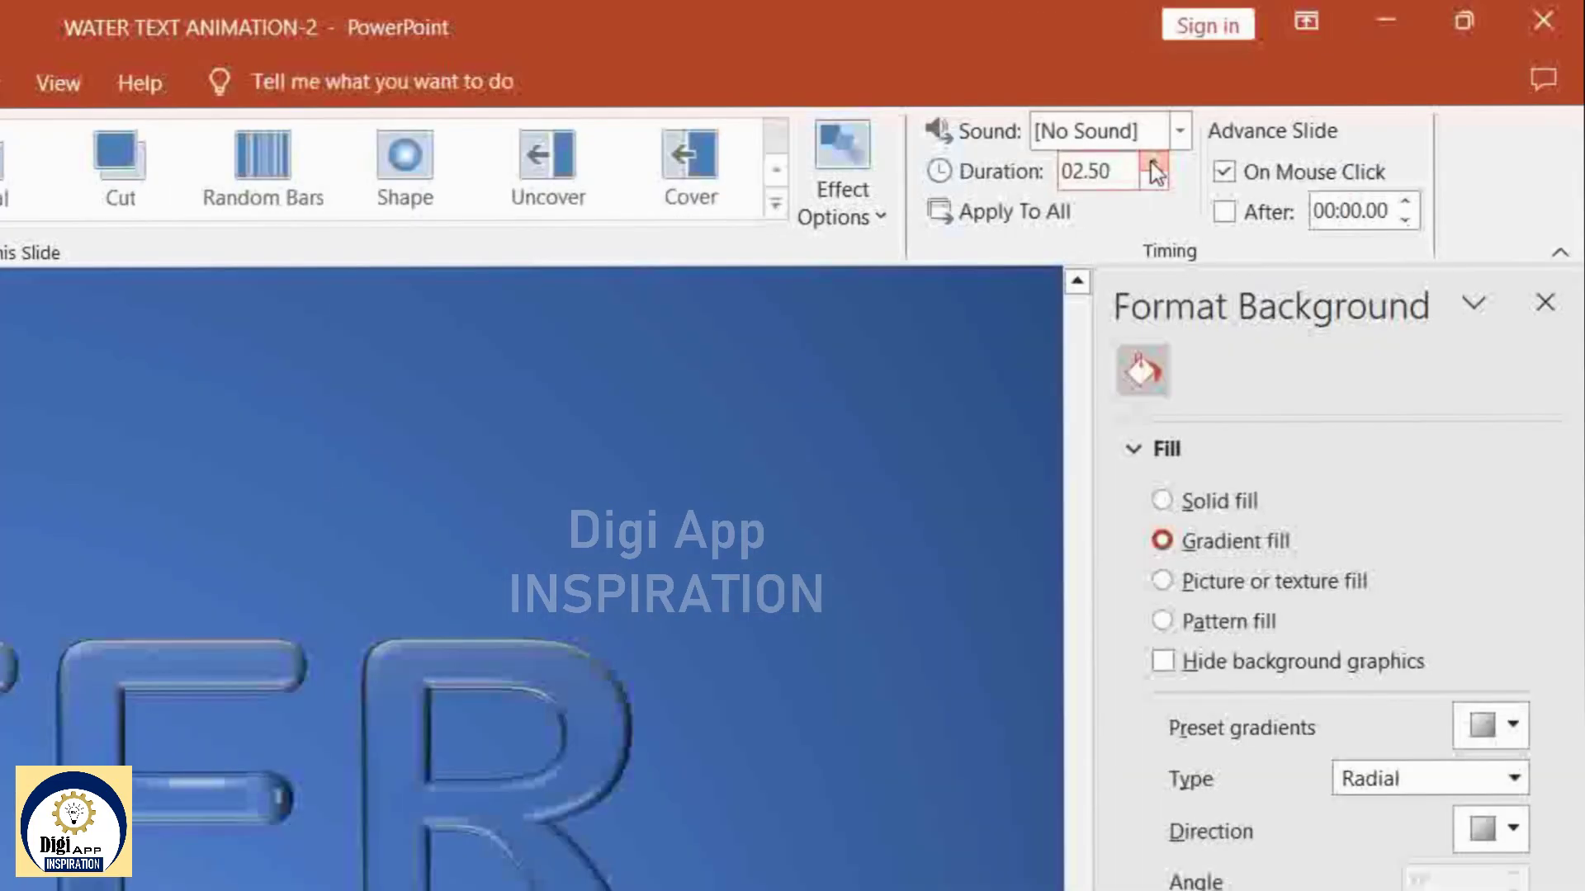
click(1155, 163)
Tilt the droplets on the E's middle and bottom bars to follow the letter strokes.
click(415, 529)
drag(417, 528, 456, 541)
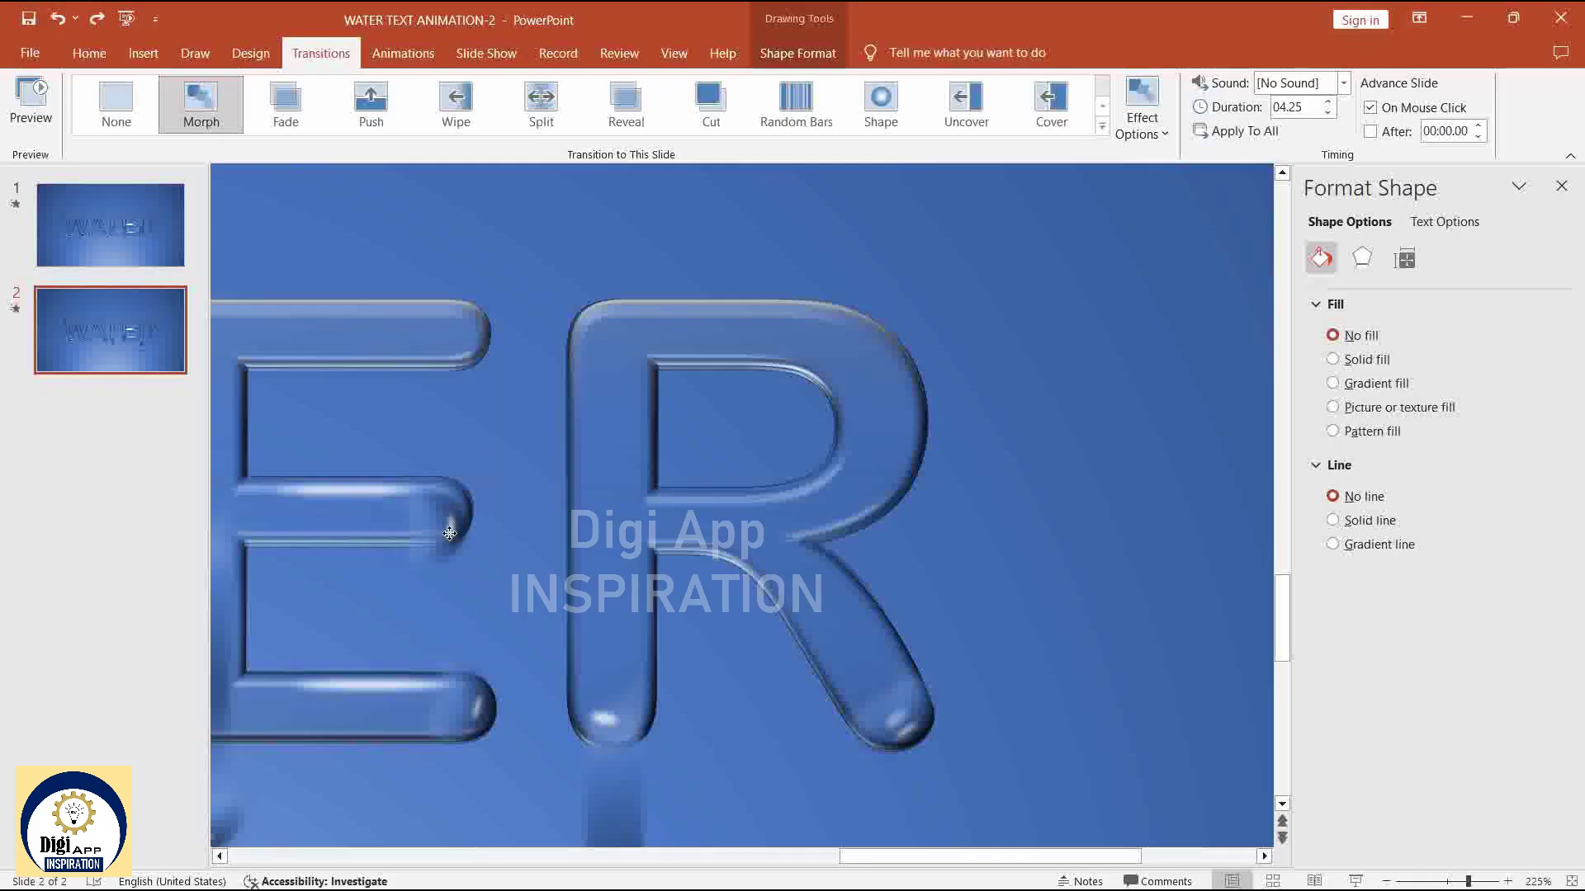
drag(337, 522, 388, 439)
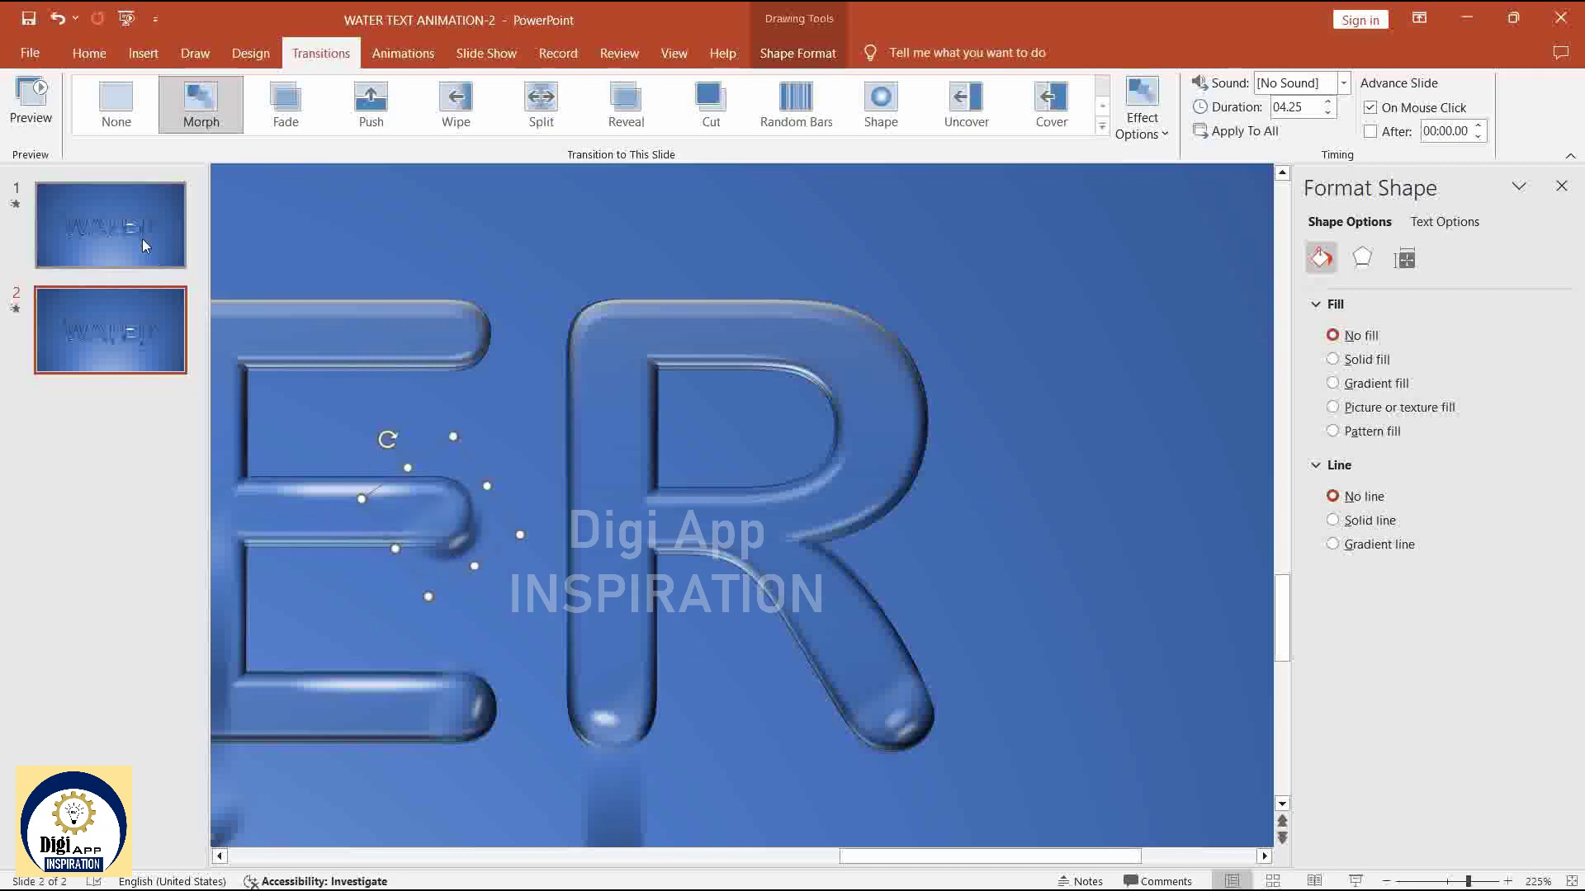
click(110, 224)
click(111, 330)
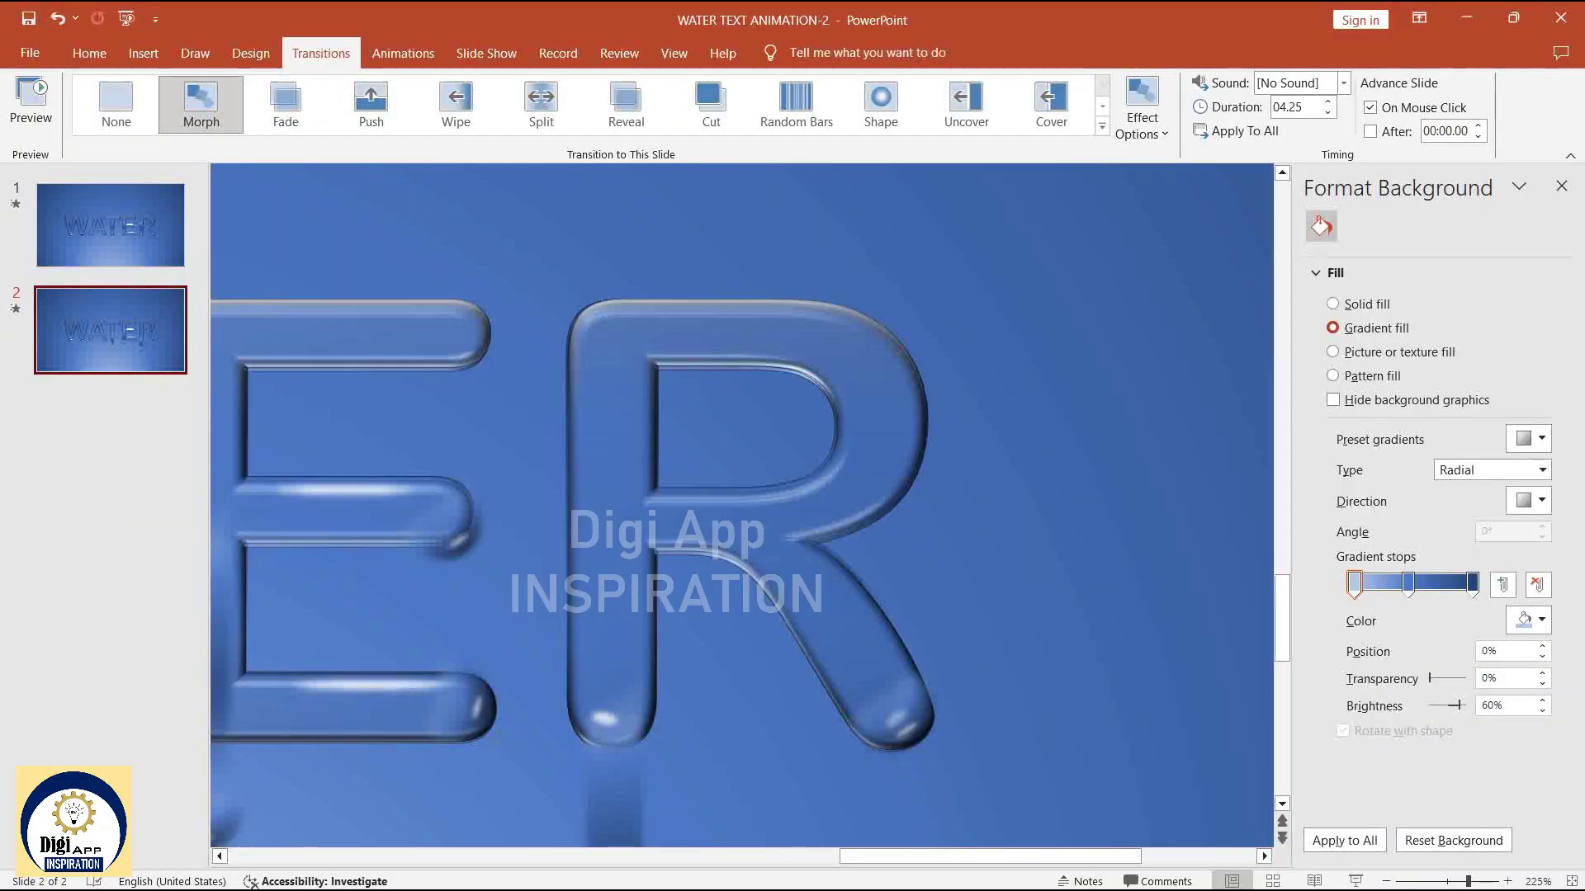
click(430, 701)
drag(361, 676, 420, 632)
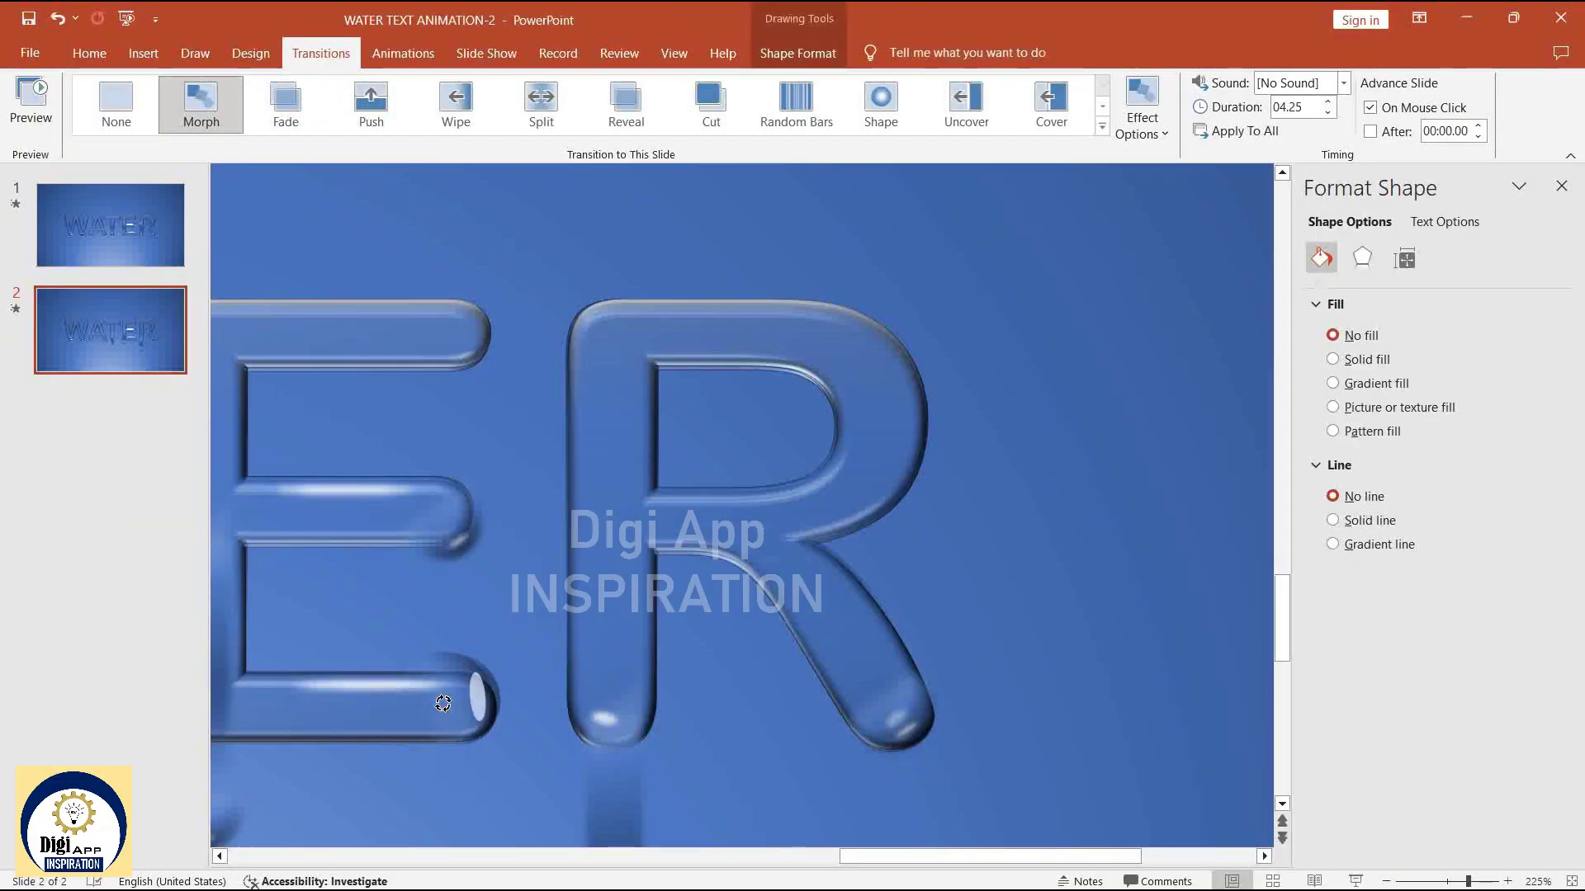
Nudge the droplet at the R's leg end slightly right, then check the W's droplet.
click(913, 731)
click(892, 730)
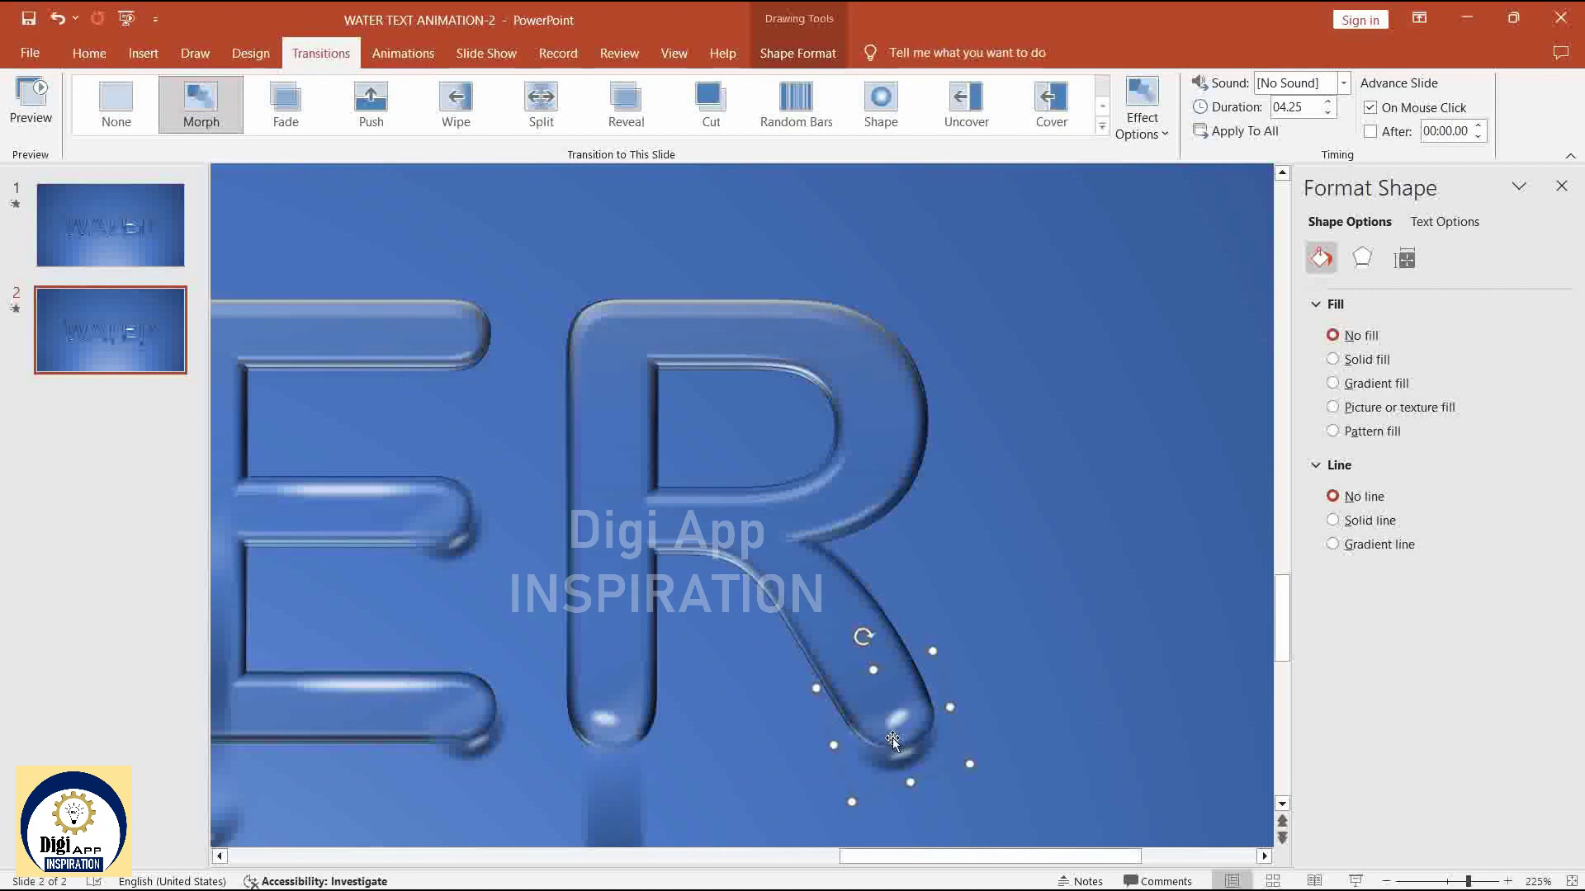
drag(907, 738, 914, 737)
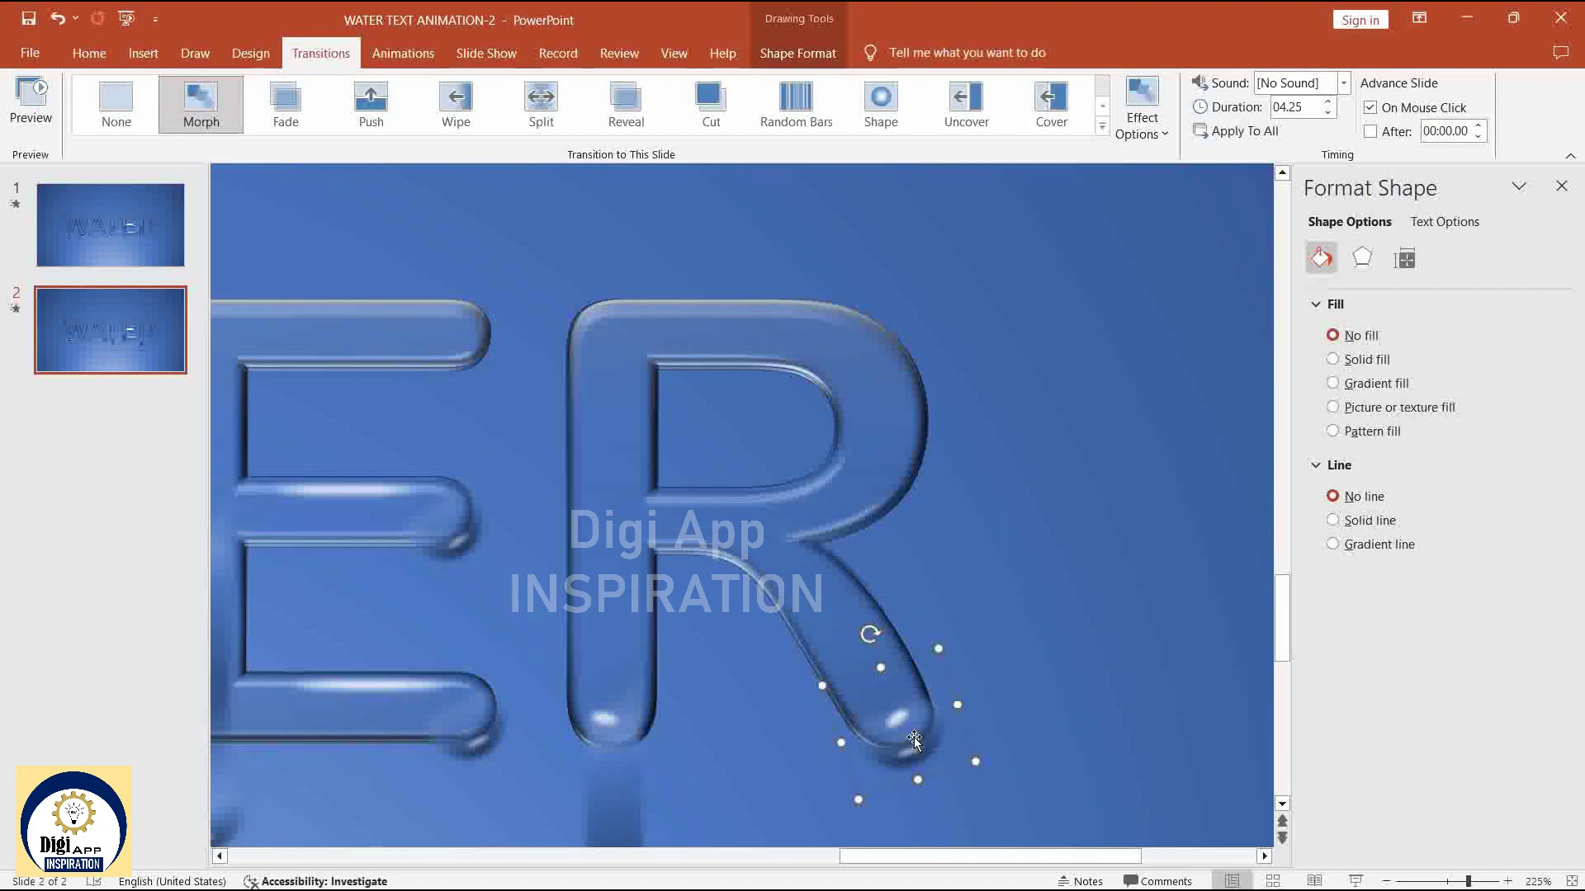
click(578, 856)
click(1041, 727)
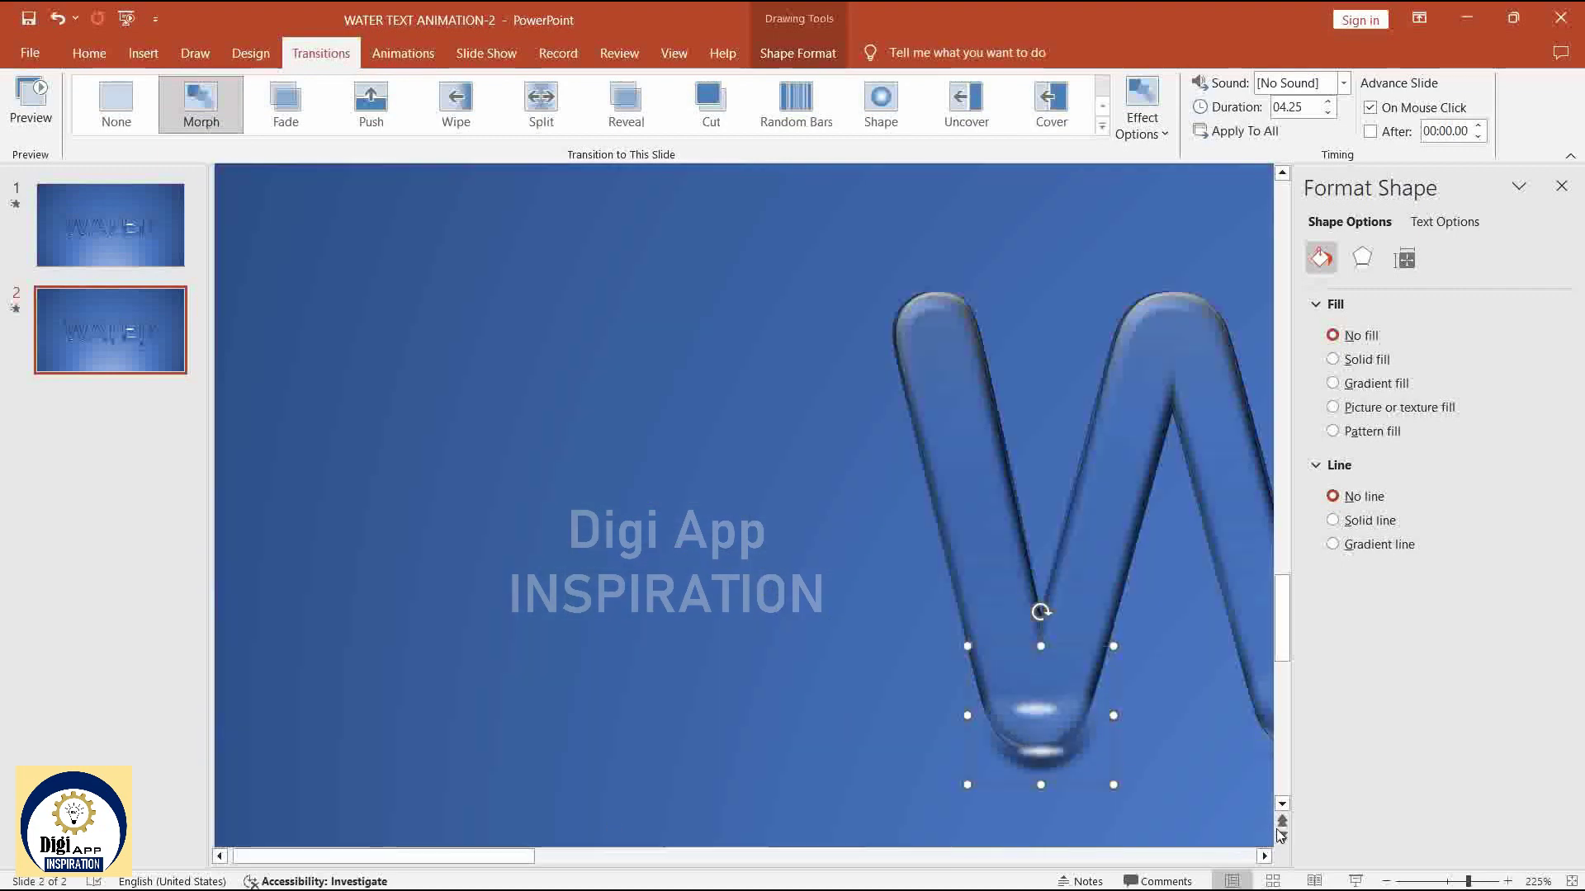
click(107, 254)
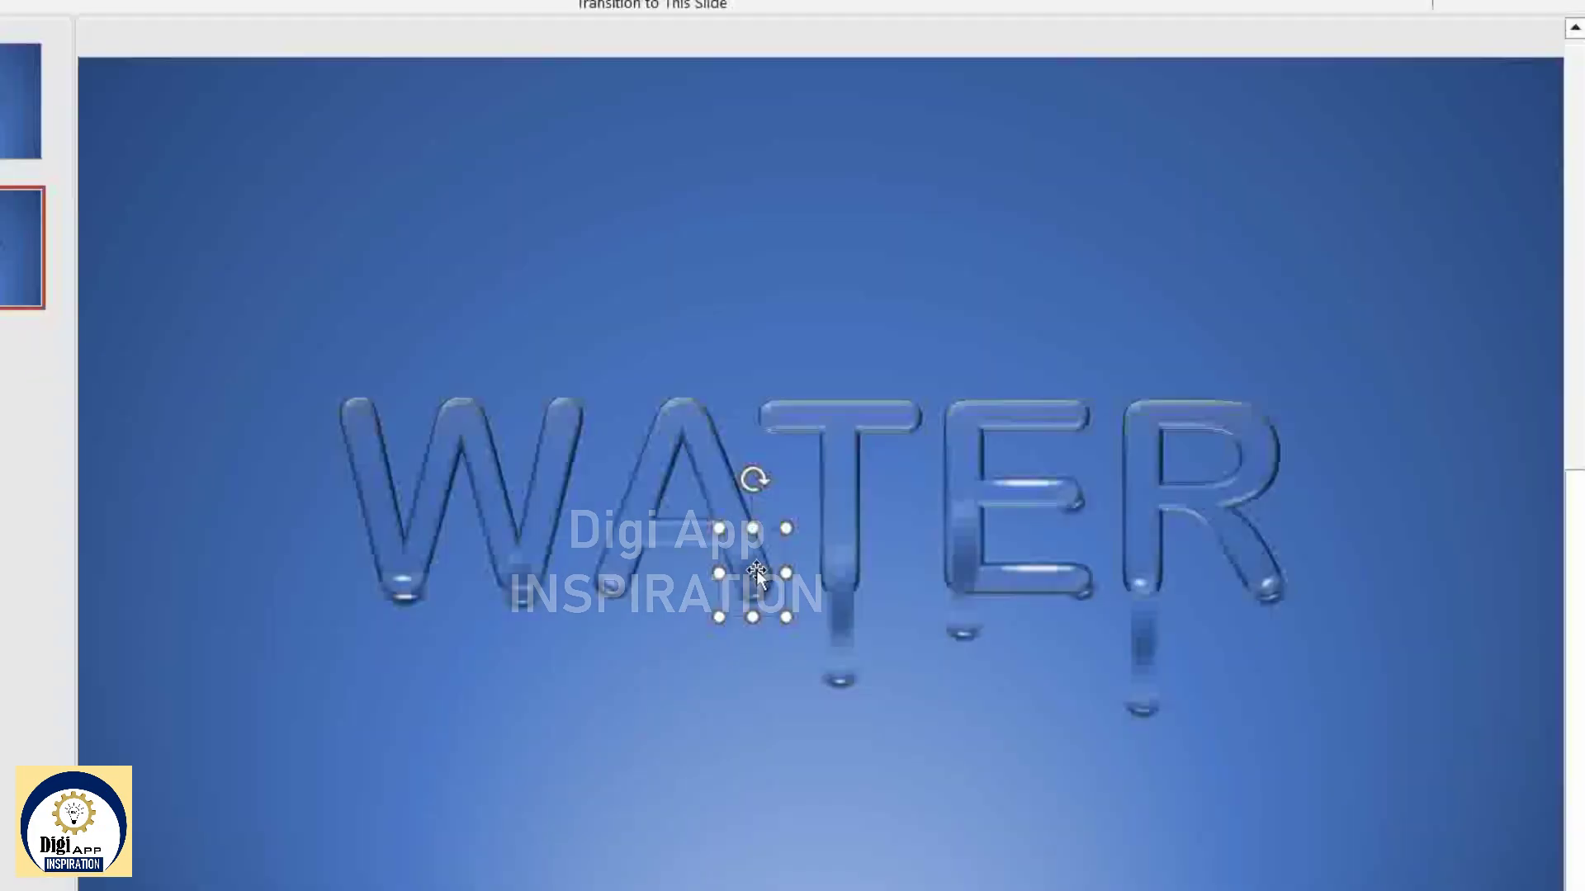
Rotate the E's middle-bar droplet, then run the slide show starting from slide 1.
click(1076, 501)
drag(1022, 426, 988, 476)
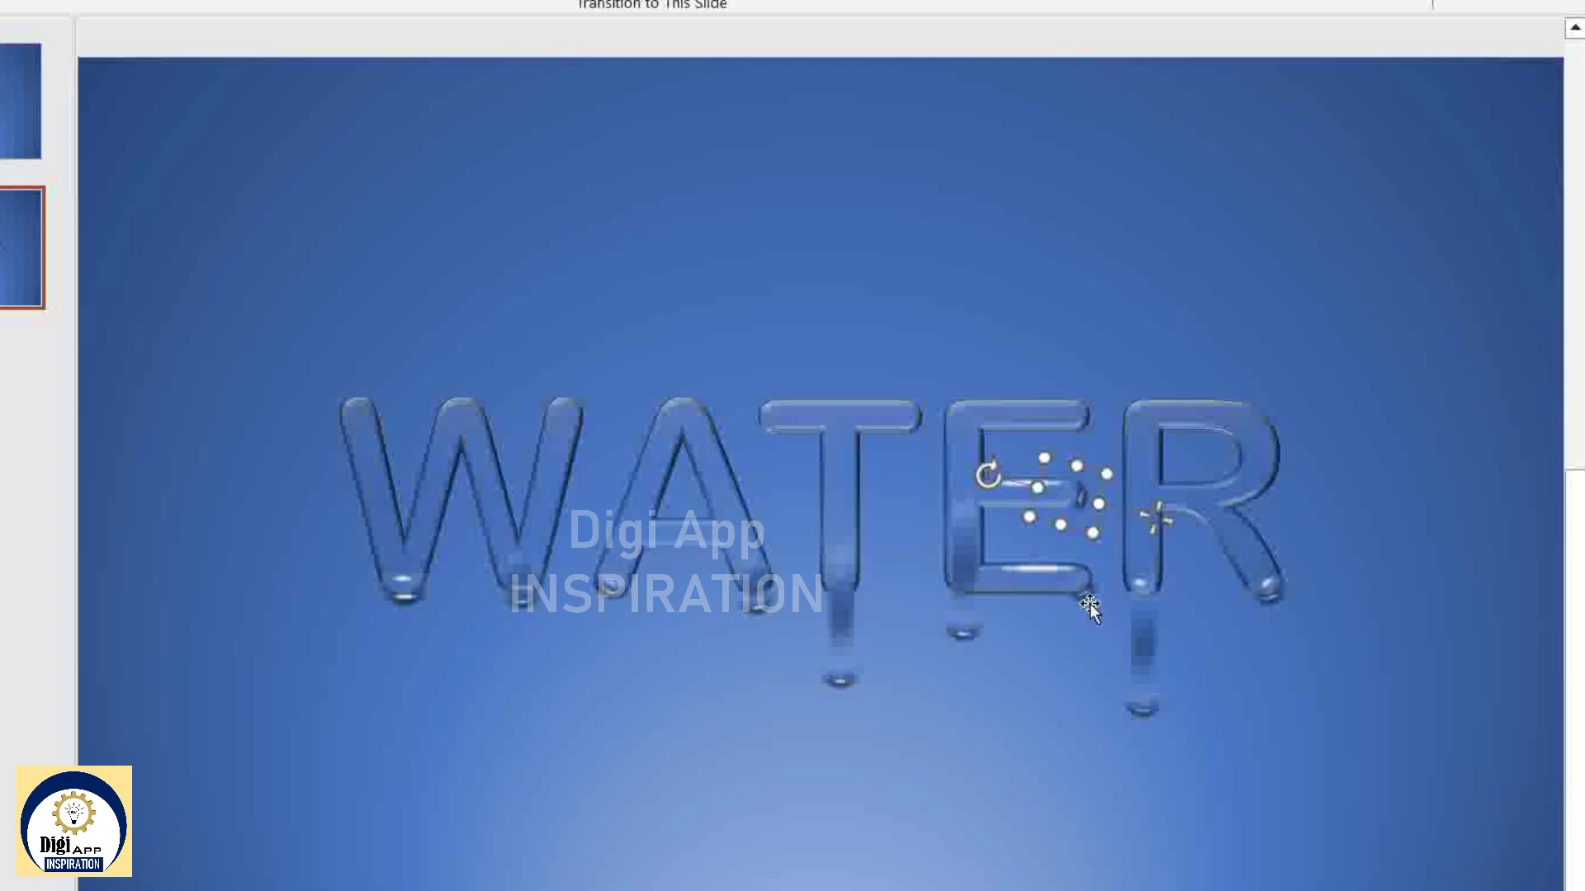
click(971, 744)
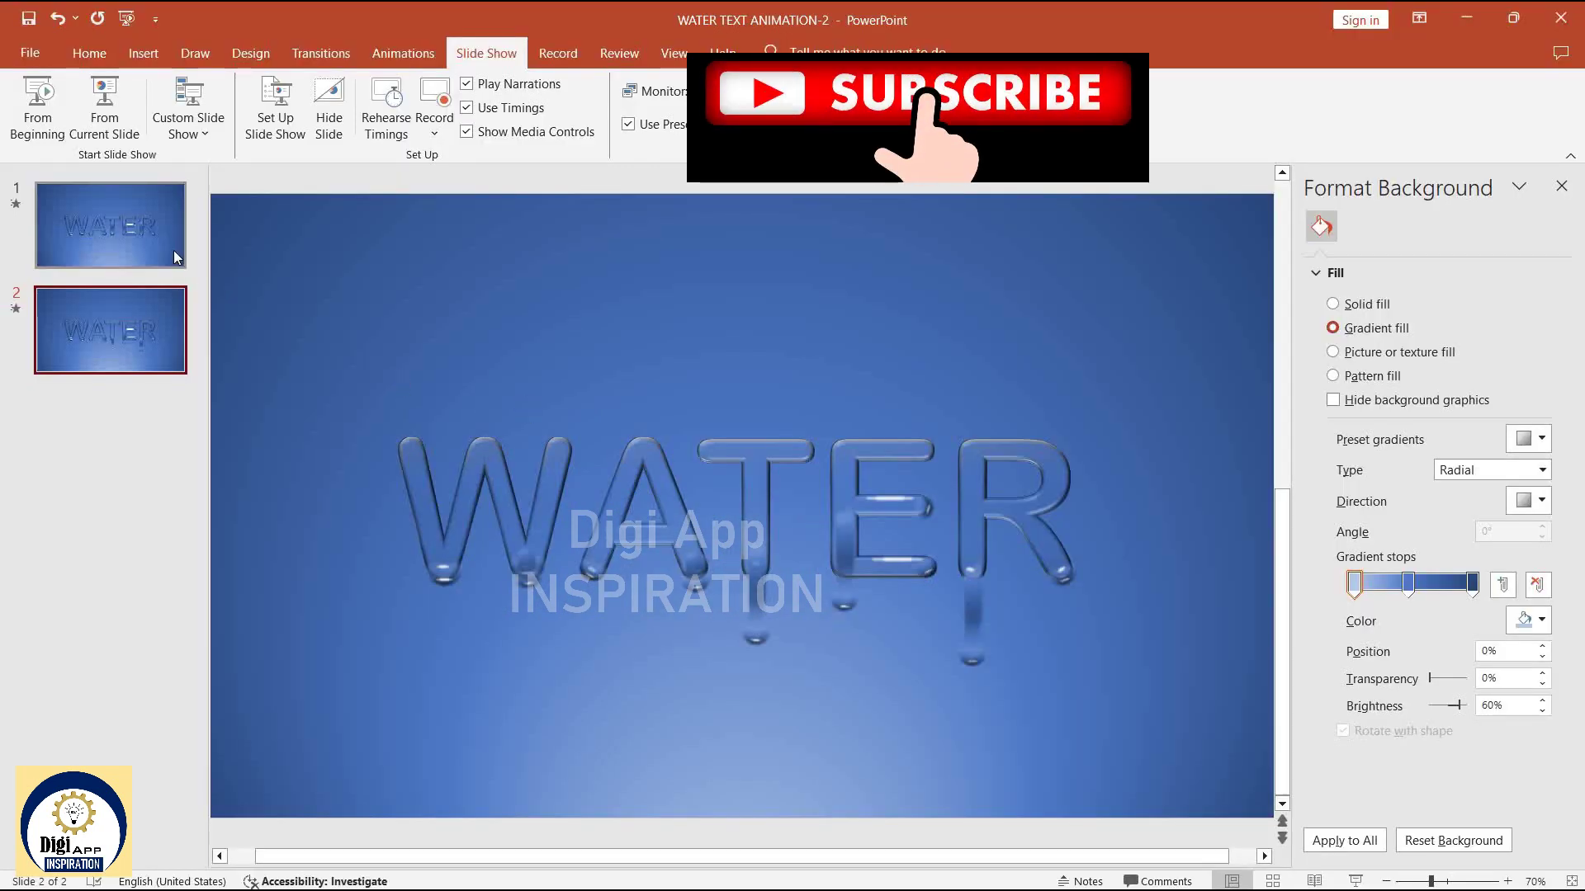
click(174, 254)
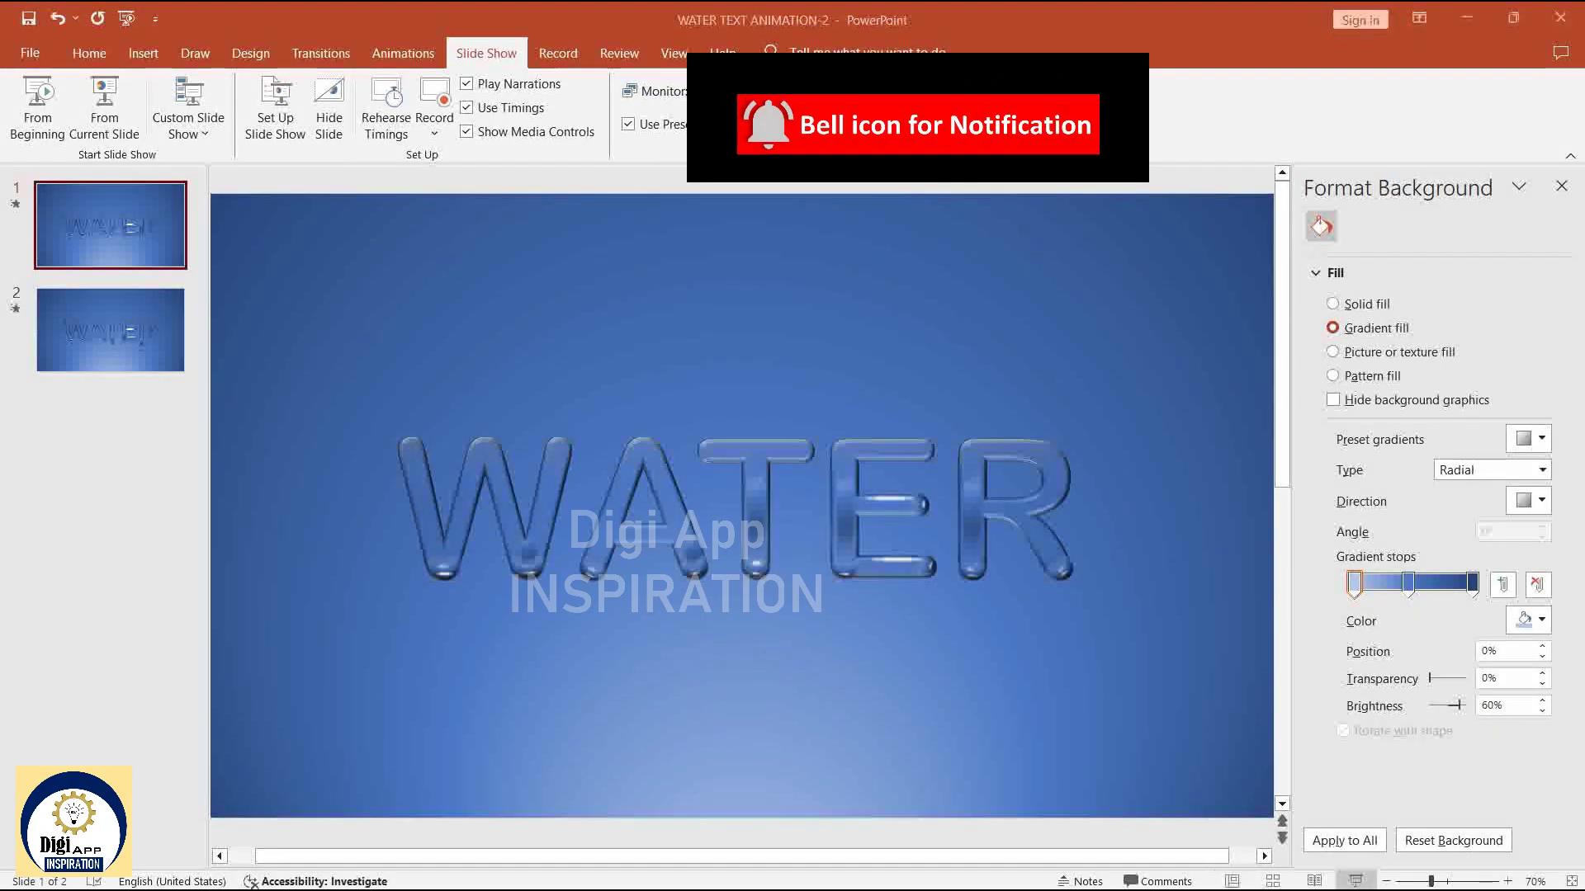
click(1356, 882)
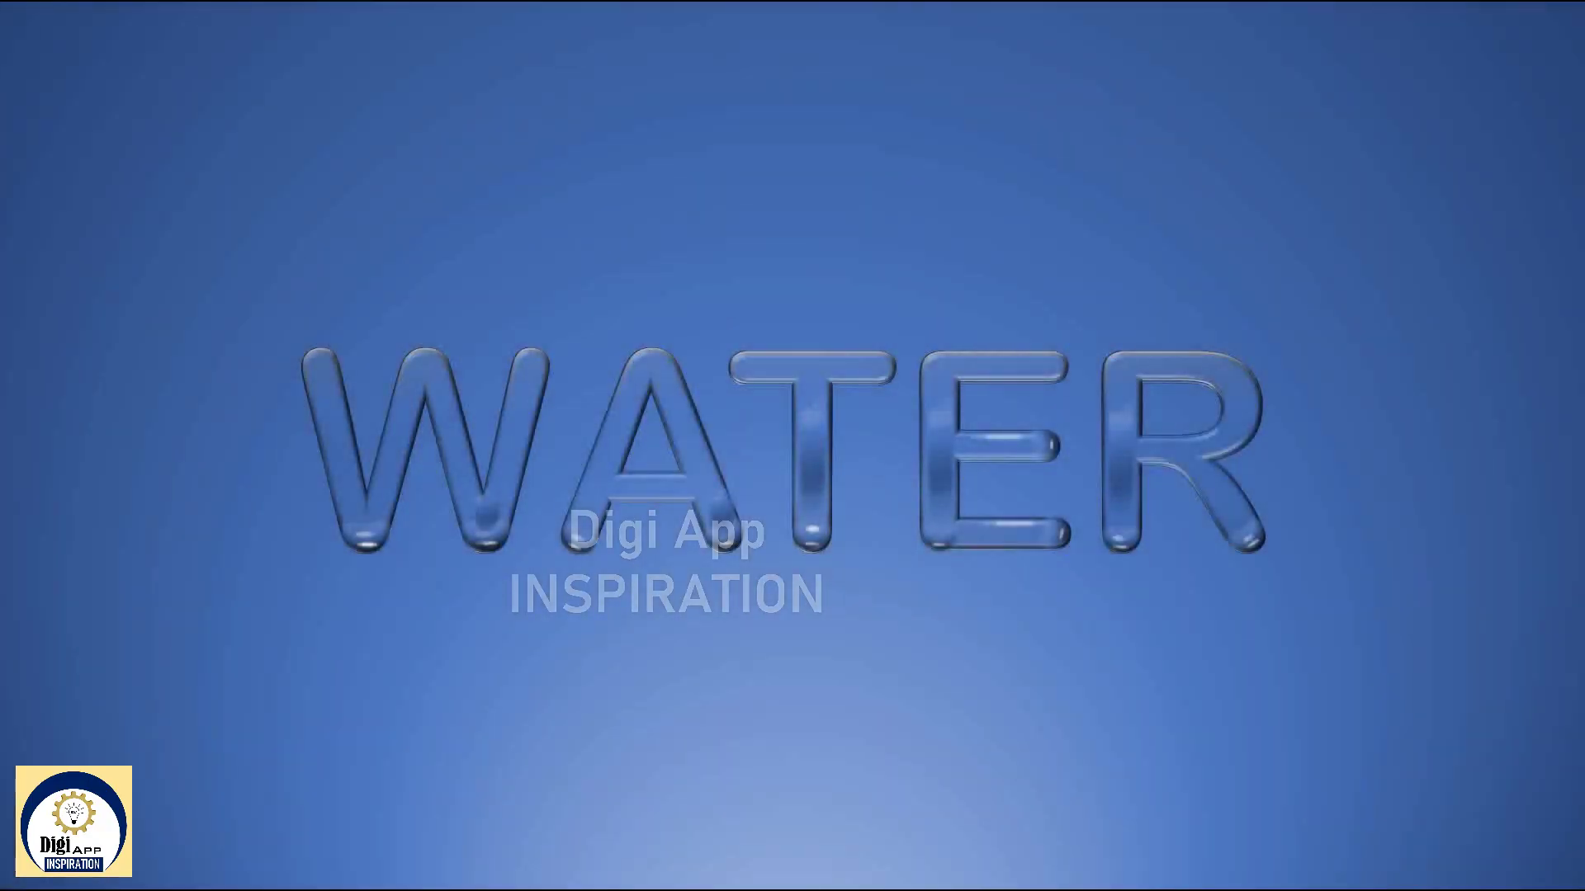